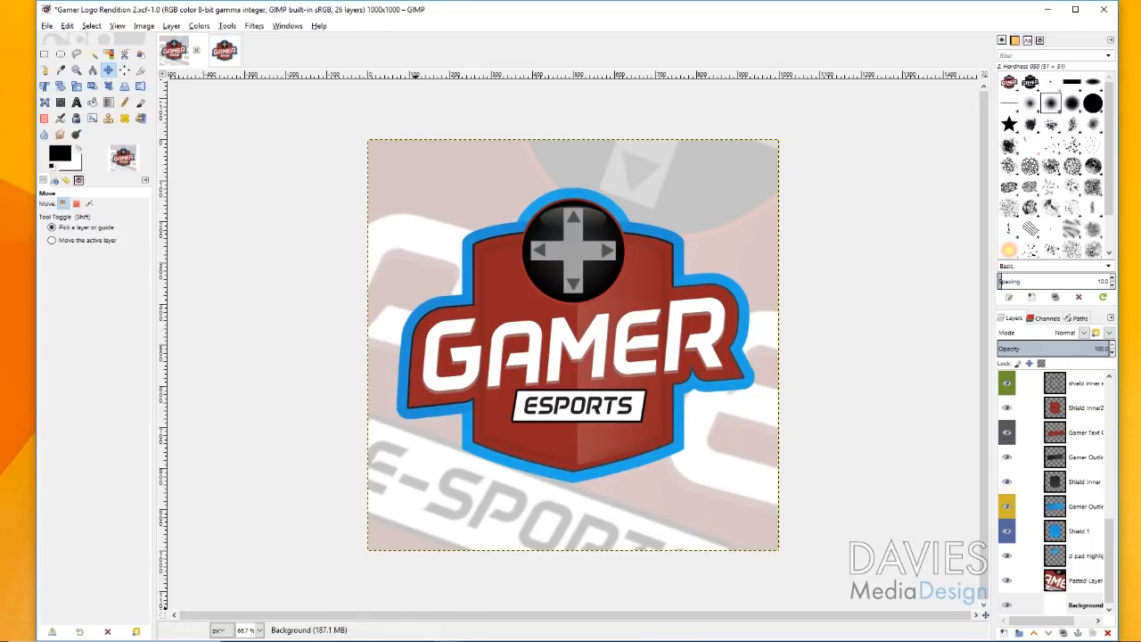
Look through the GIMP tutorials site, the Udemy photo editing course, the Twitter profile and the free sports fonts page in the browser.
mouse_move(258, 637)
click(263, 596)
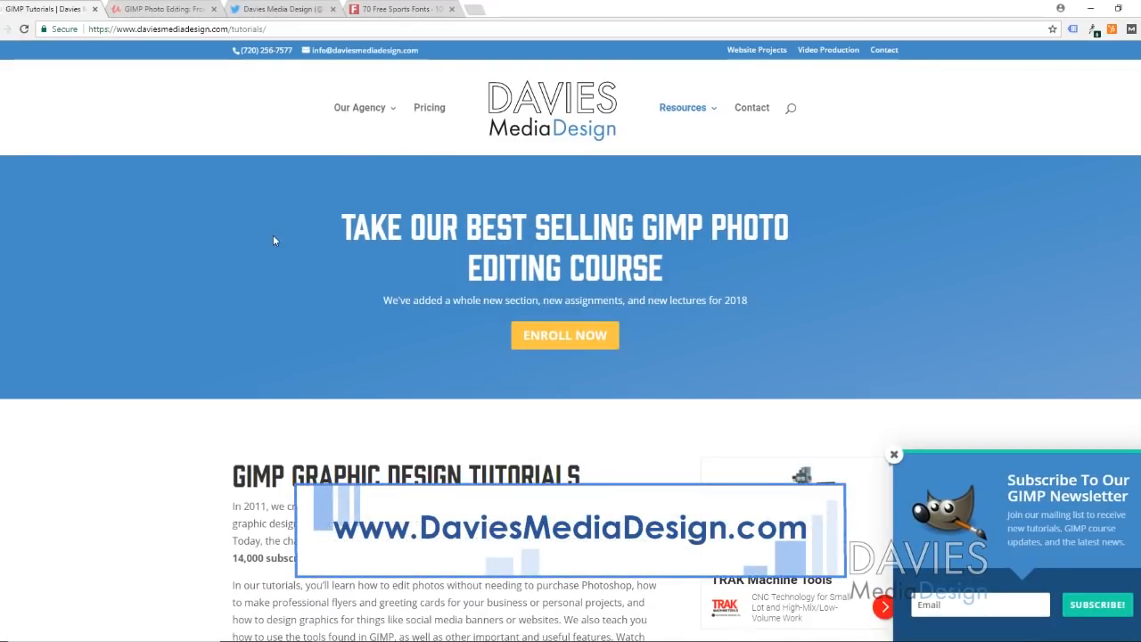
scroll(315, 395, down, 8)
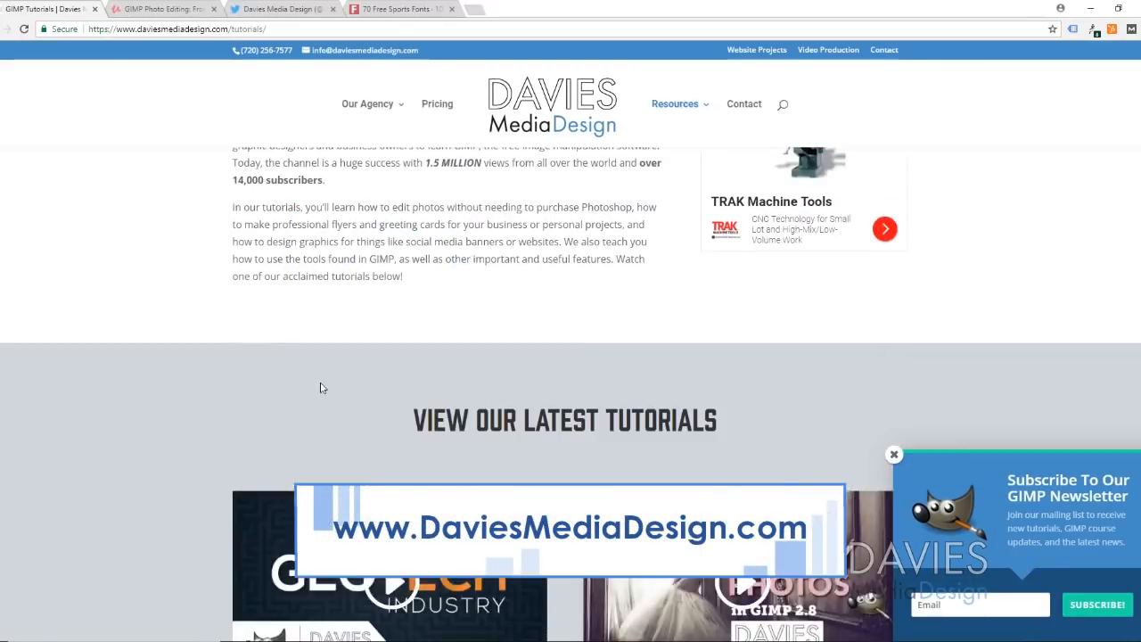
scroll(437, 435, down, 15)
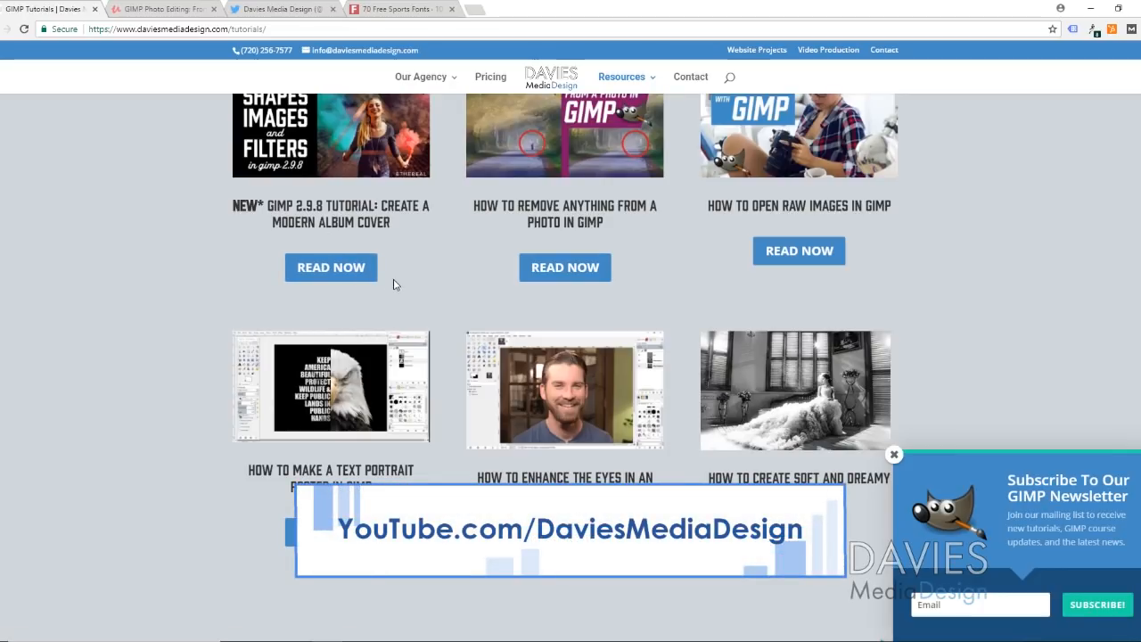
click(174, 7)
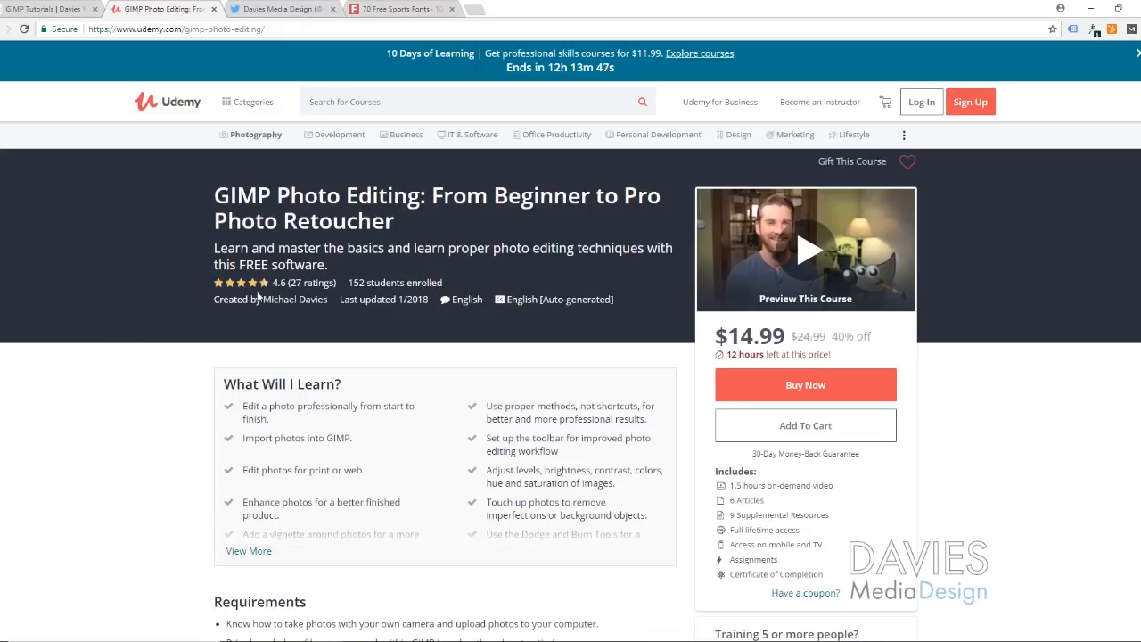
click(268, 11)
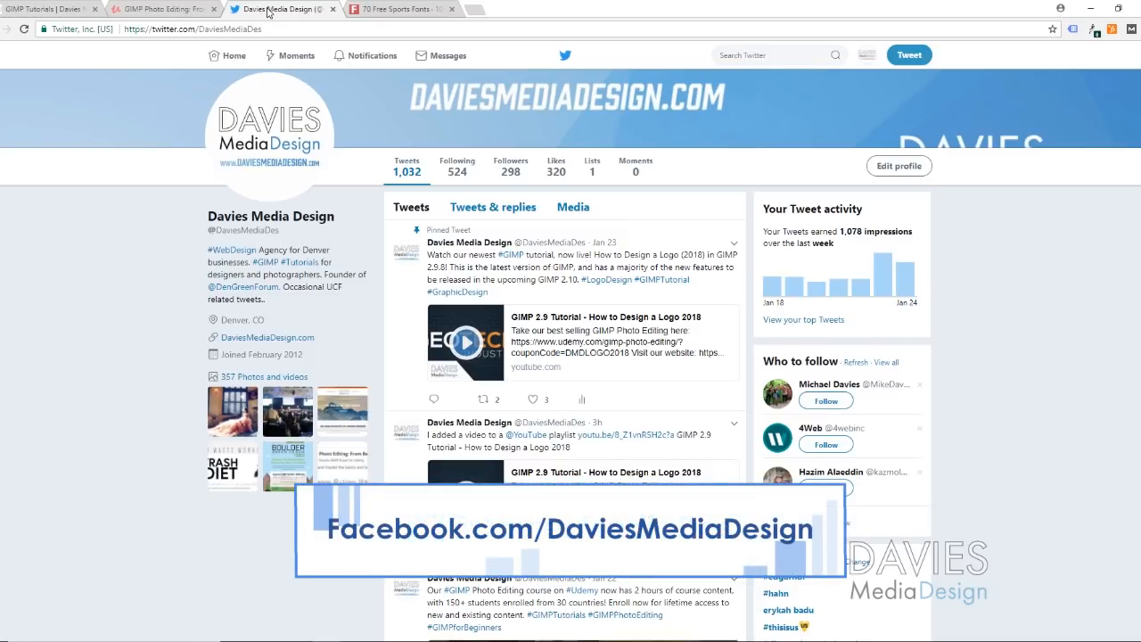
click(410, 11)
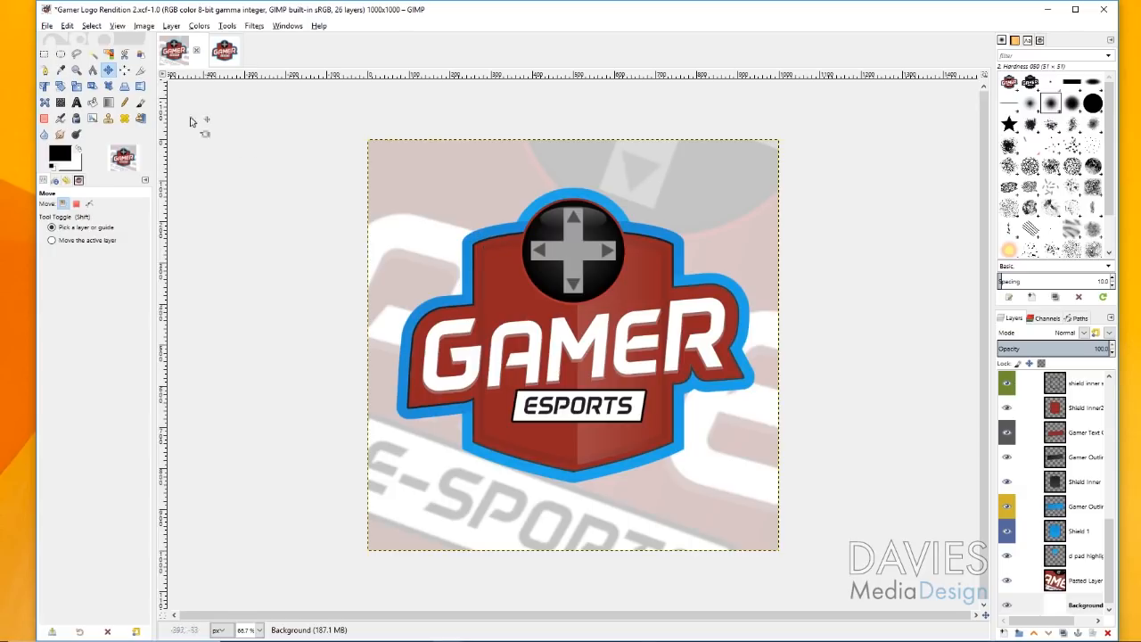
Create a new 1000 by 1000 px image in GIMP with a resolution of 72 pixels/in.
click(48, 27)
click(61, 40)
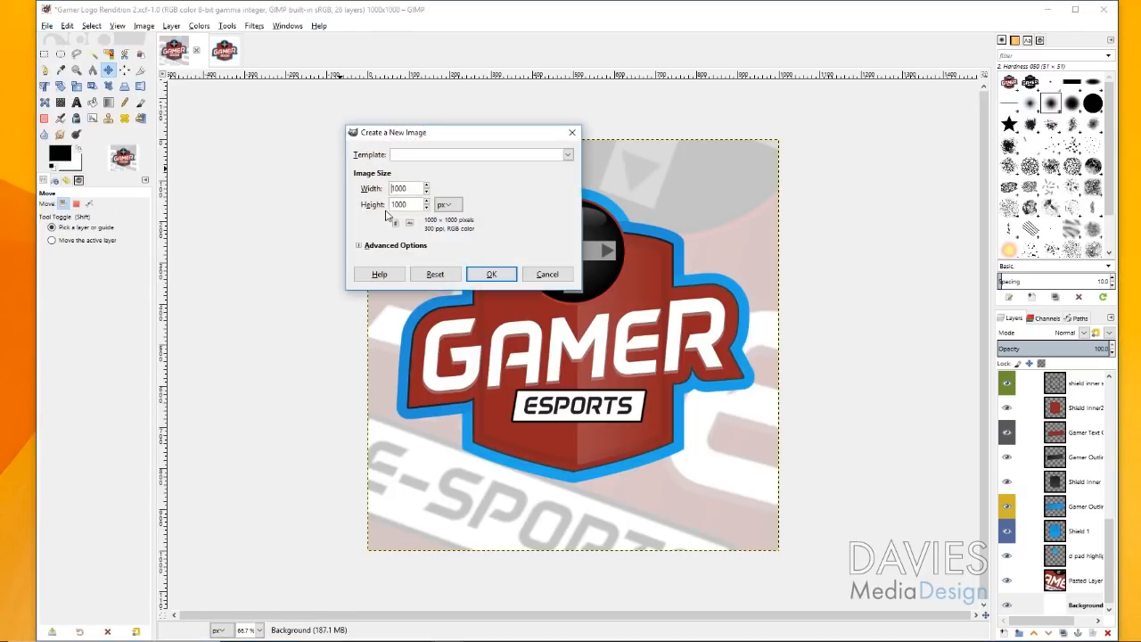
drag(411, 189, 390, 207)
click(454, 207)
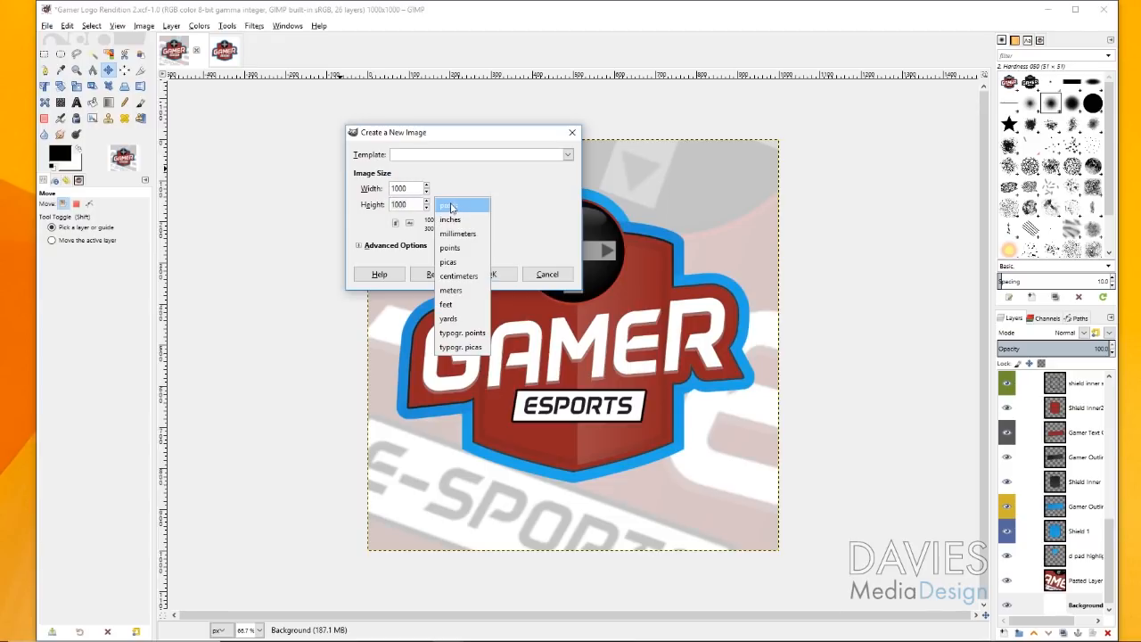
click(506, 209)
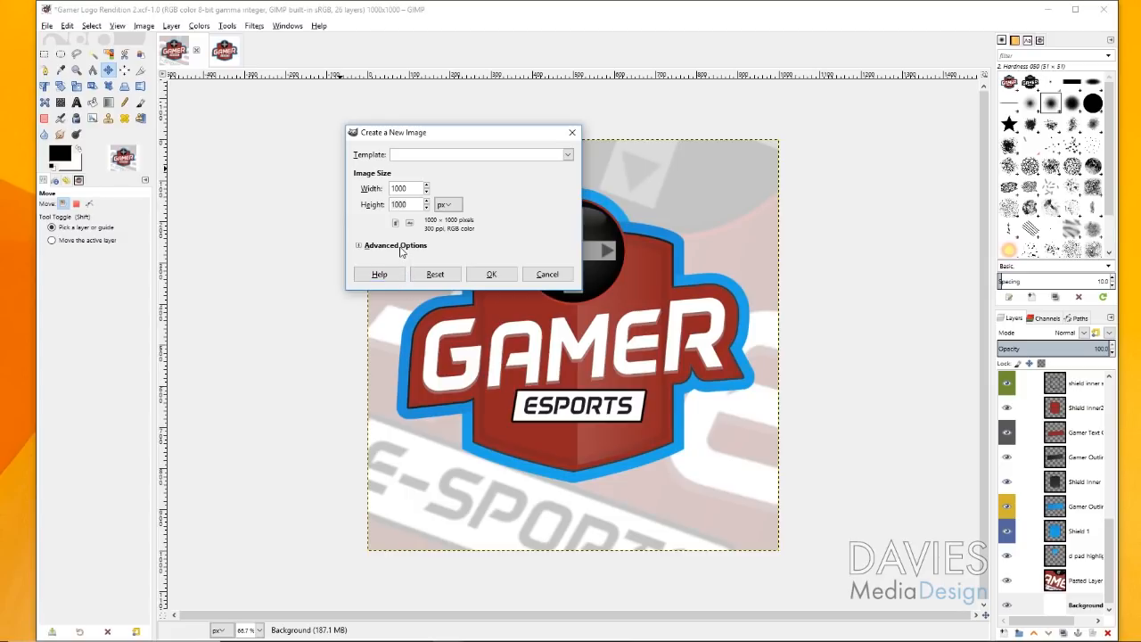
click(400, 247)
drag(420, 260, 403, 267)
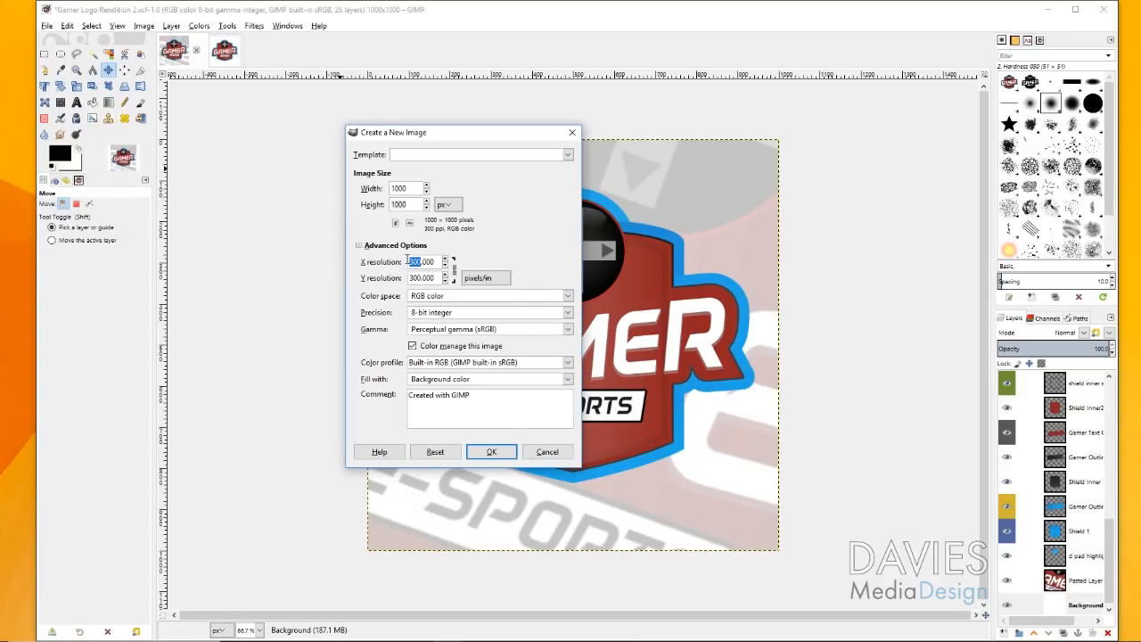
text(72)
key(Tab)
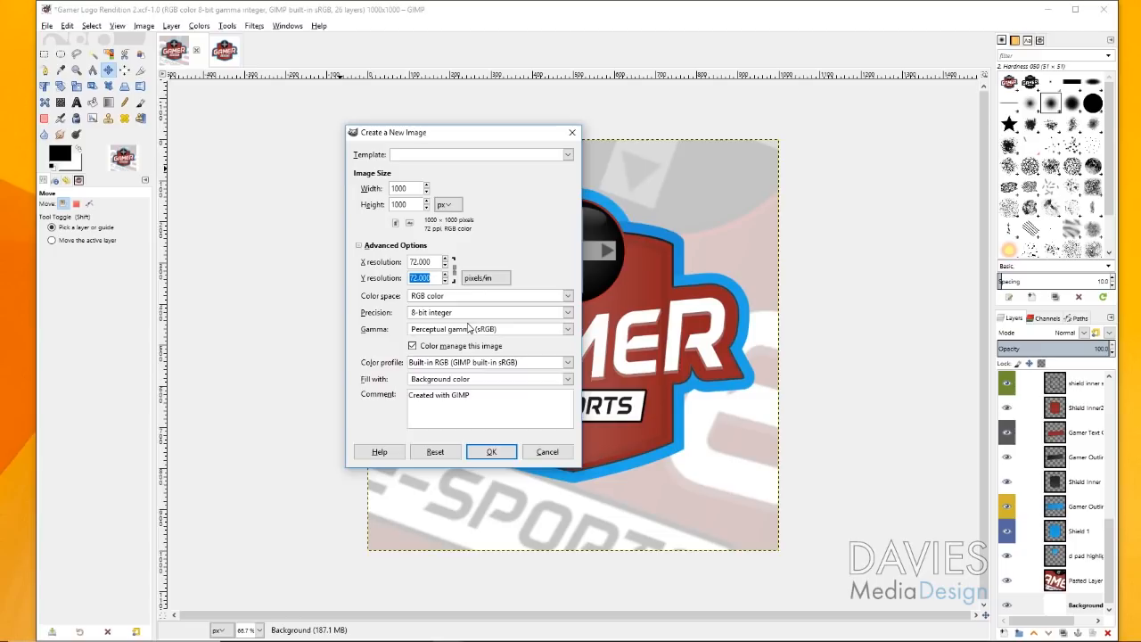
click(486, 453)
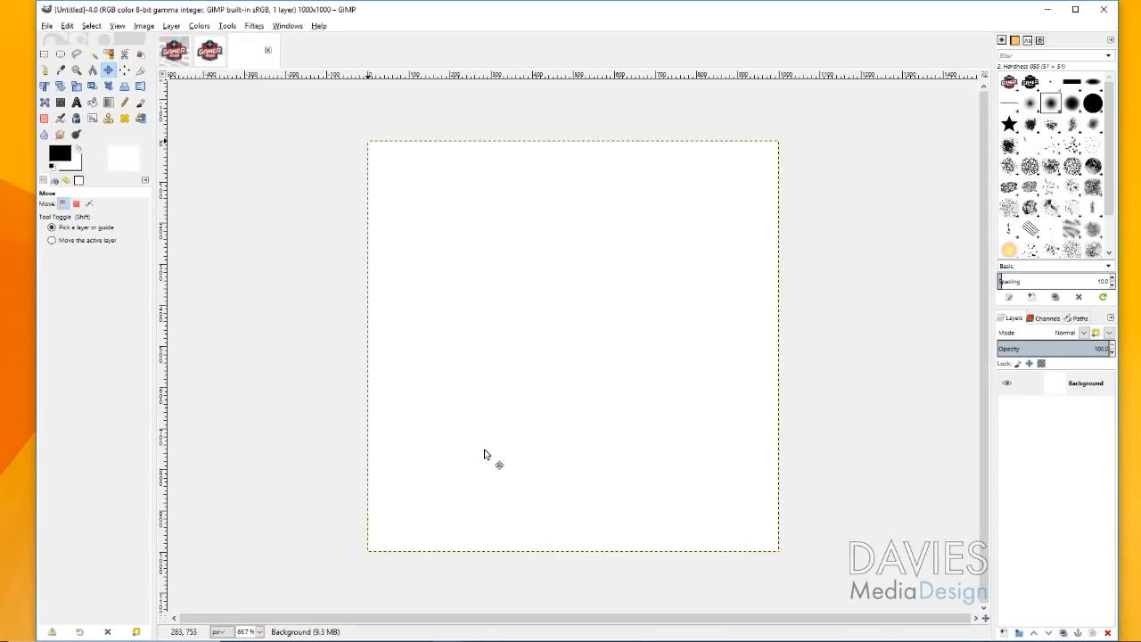
Add a text layer reading GAMER to the blank image with the Text tool.
click(172, 52)
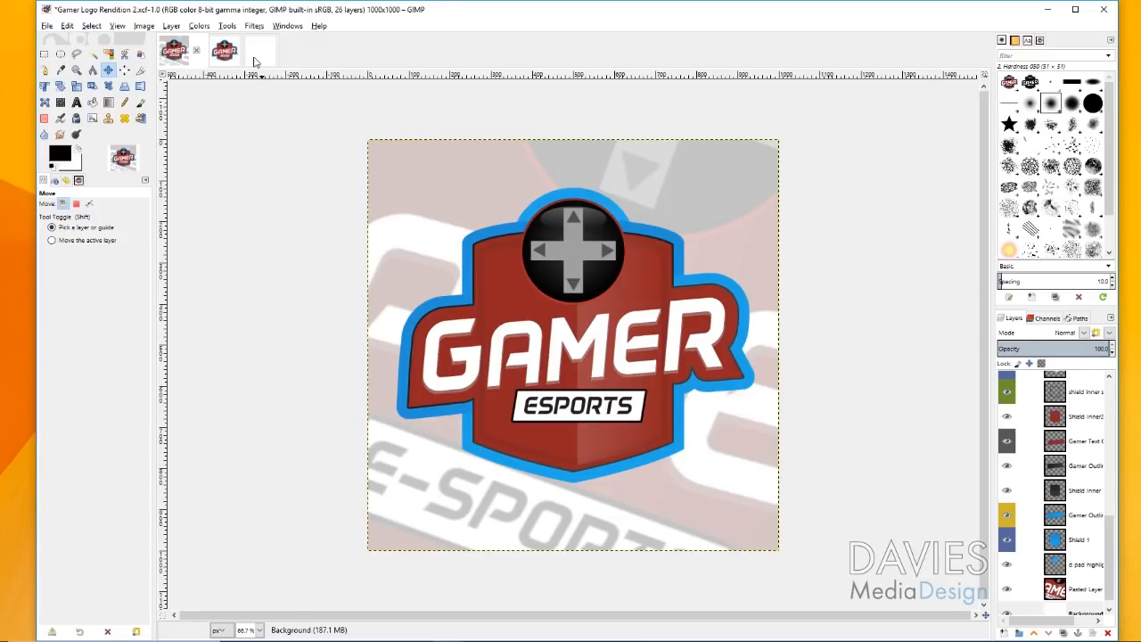
click(253, 58)
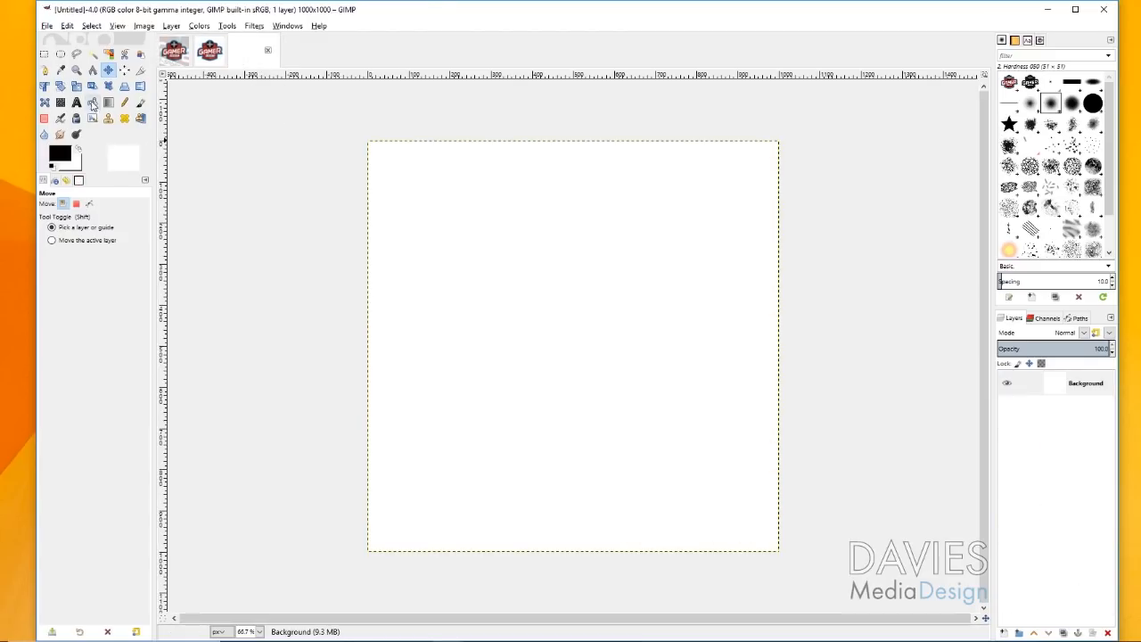
click(76, 102)
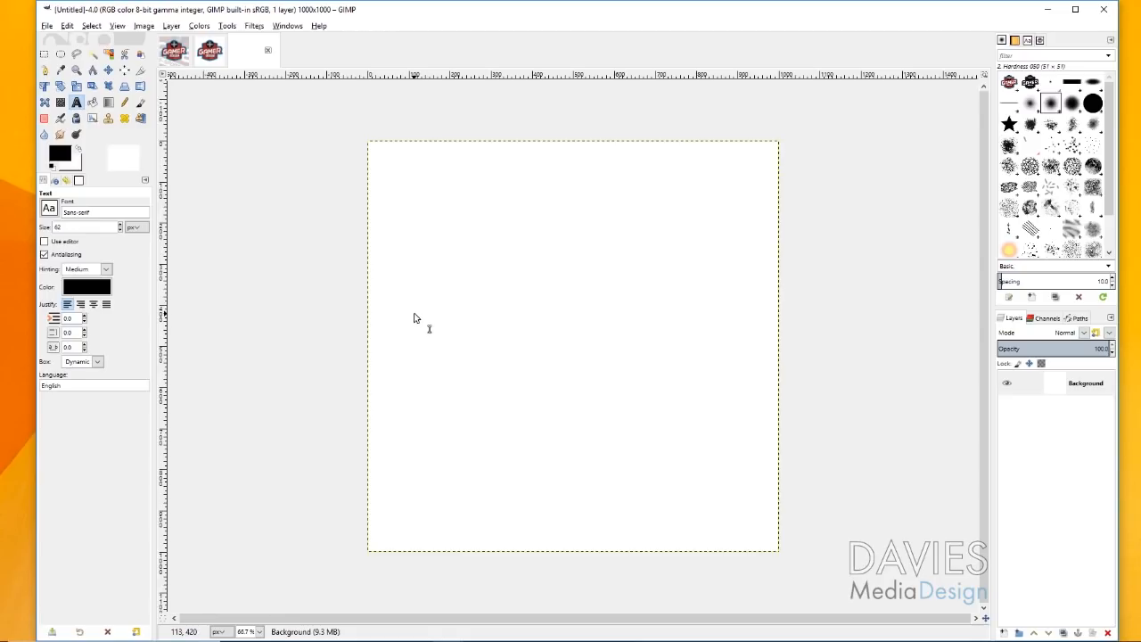
click(414, 318)
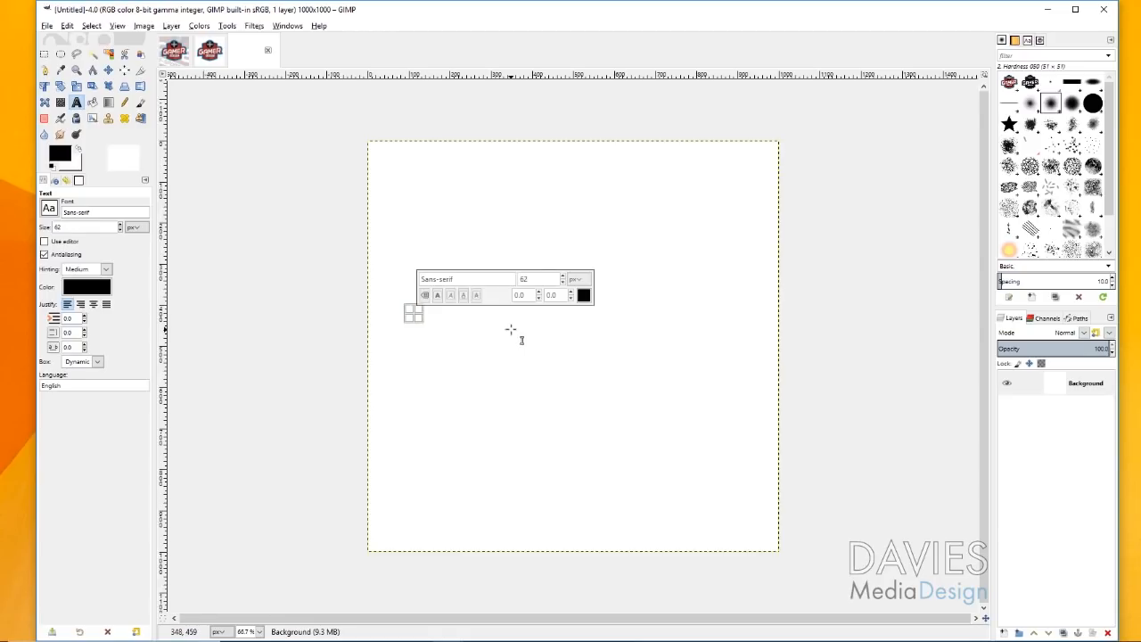
text(GAMER)
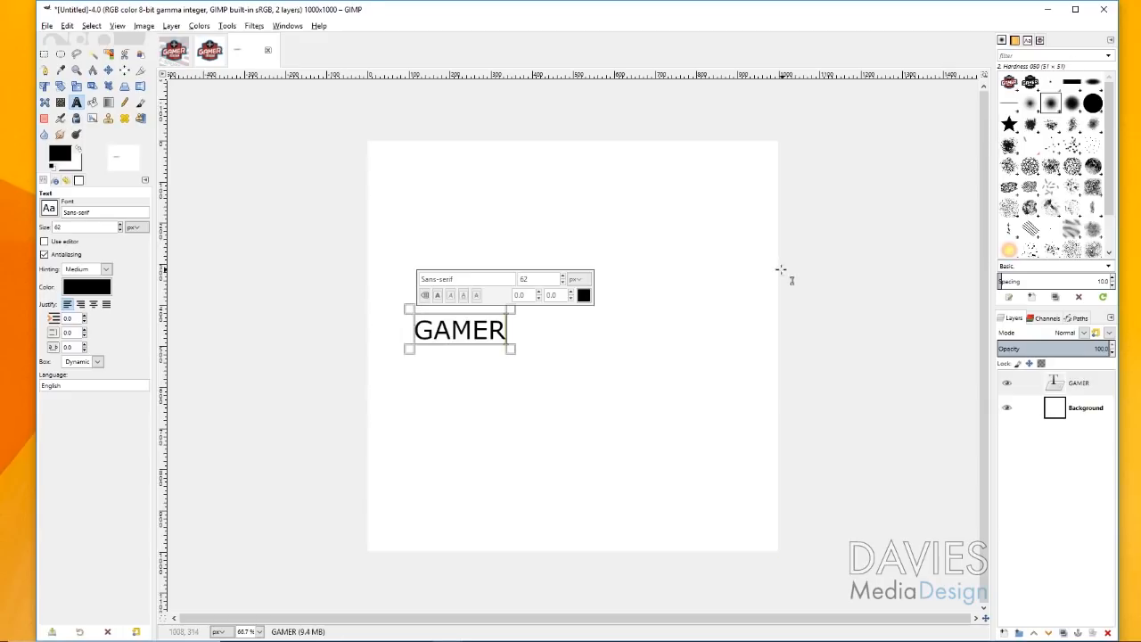
Set the size of the whole GAMER text to 350 px.
drag(414, 331, 514, 333)
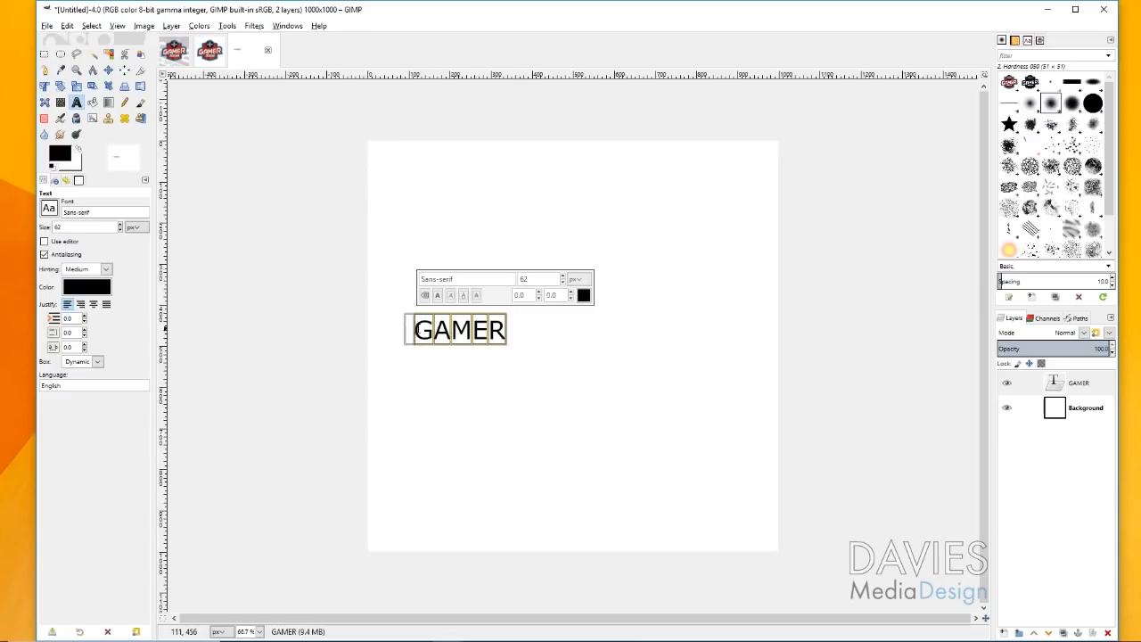
drag(538, 279, 507, 279)
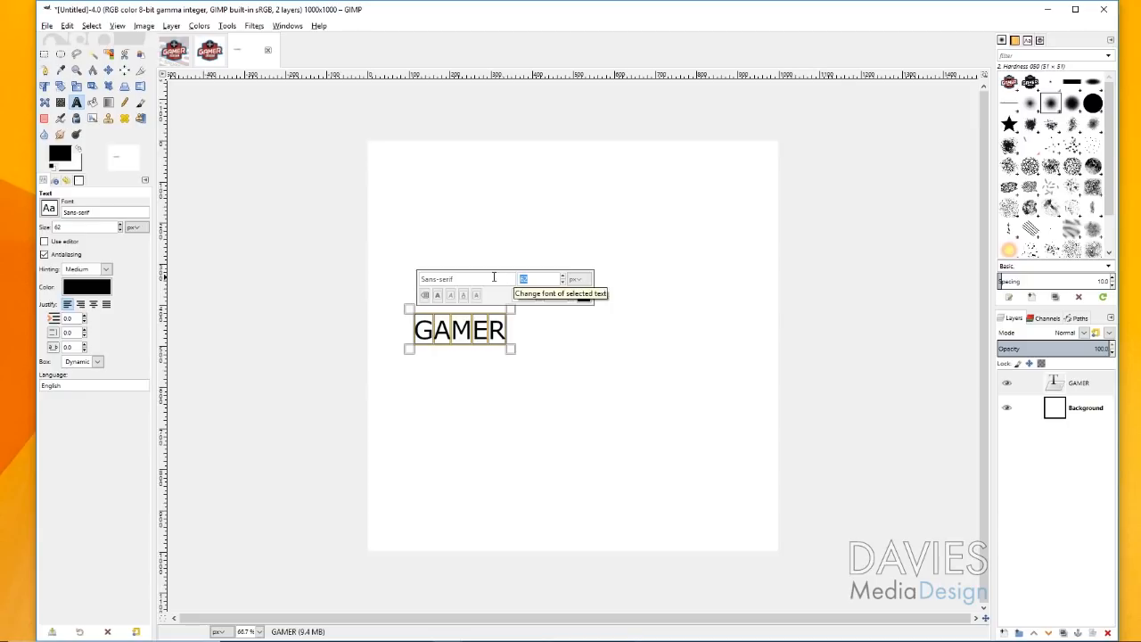
text(350)
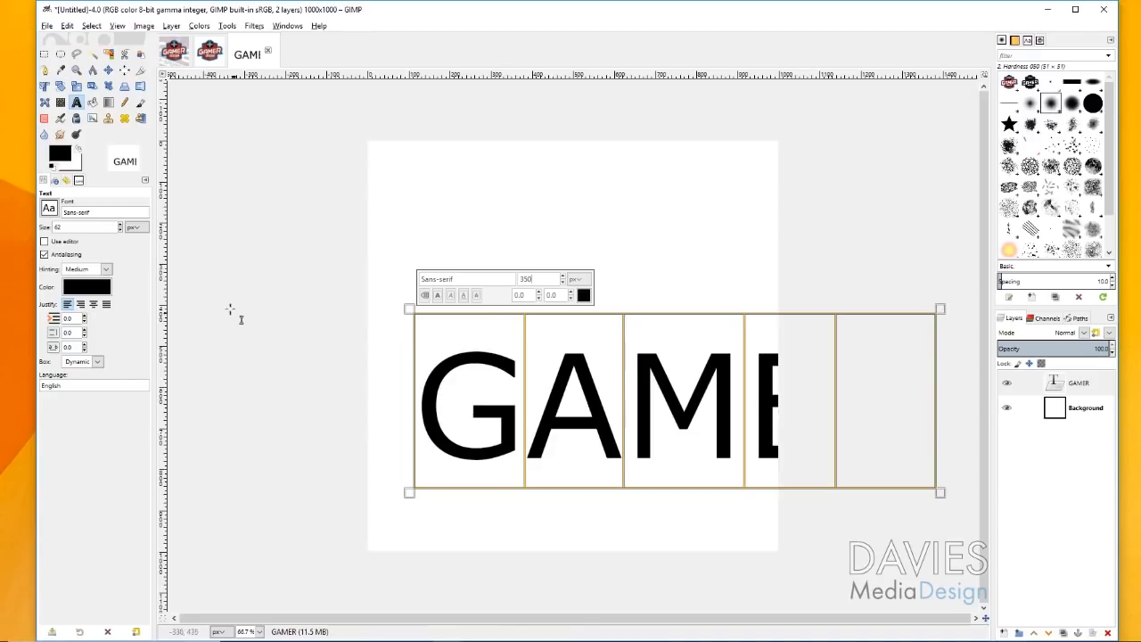
Change the GAMER text's font to DAGGERSQUARE Oblique and set its size to 250 px.
click(45, 212)
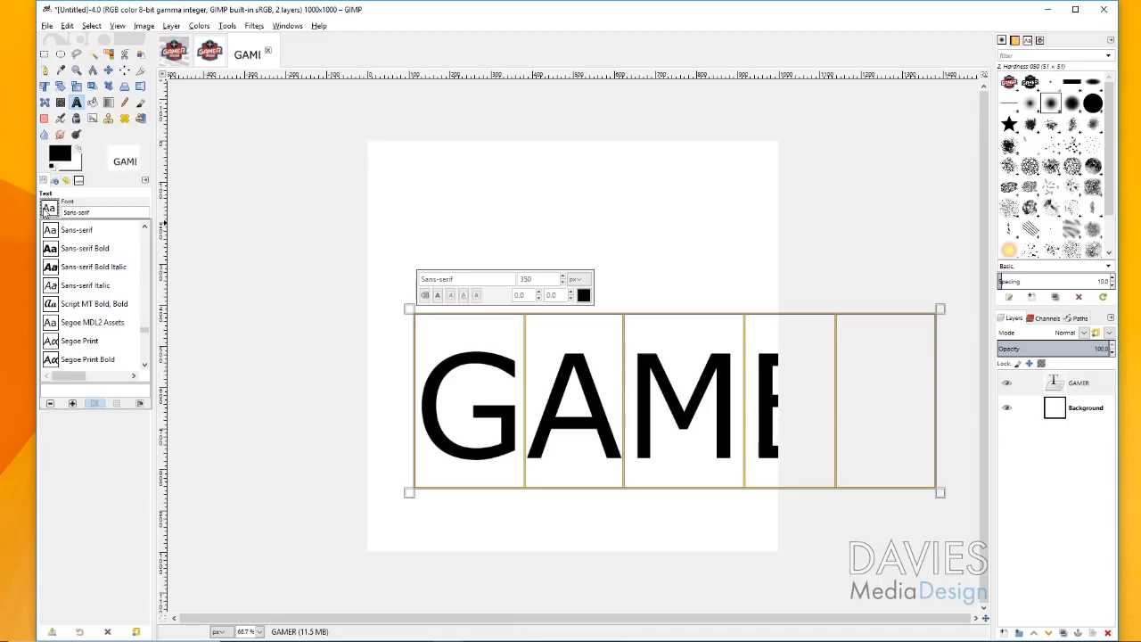
drag(144, 334, 150, 296)
drag(149, 274, 149, 269)
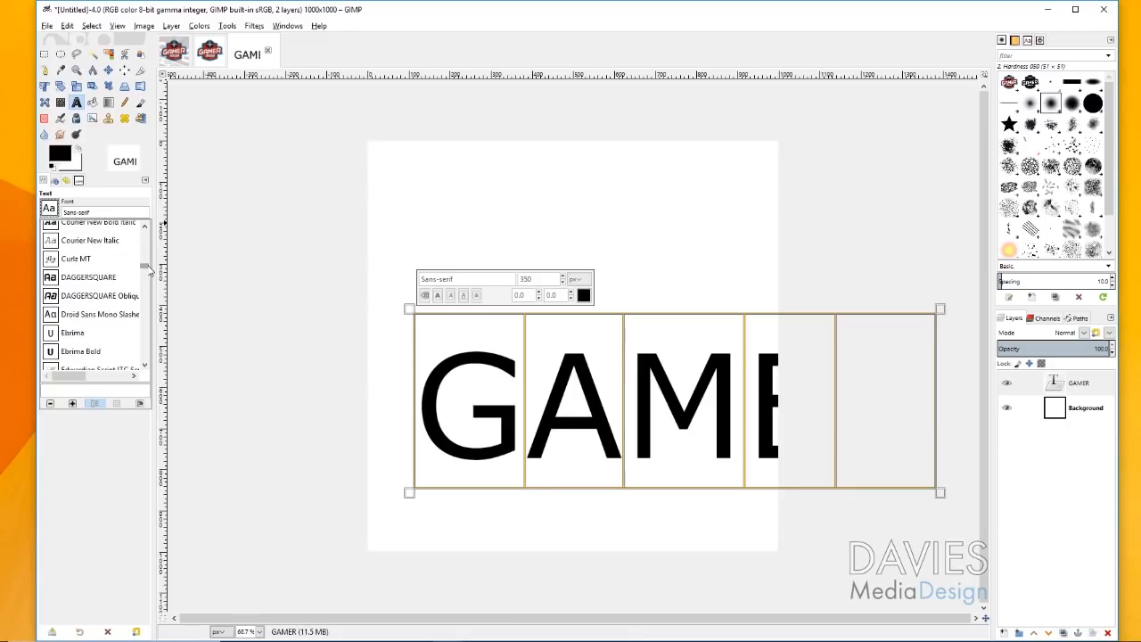
click(98, 295)
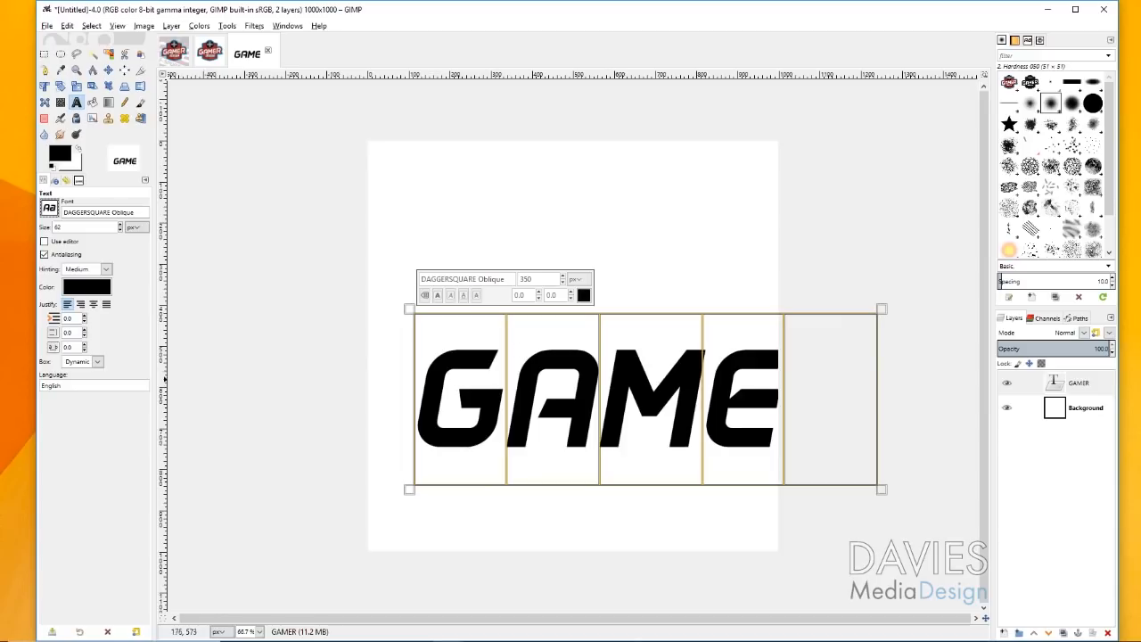
drag(550, 276, 513, 279)
text(250)
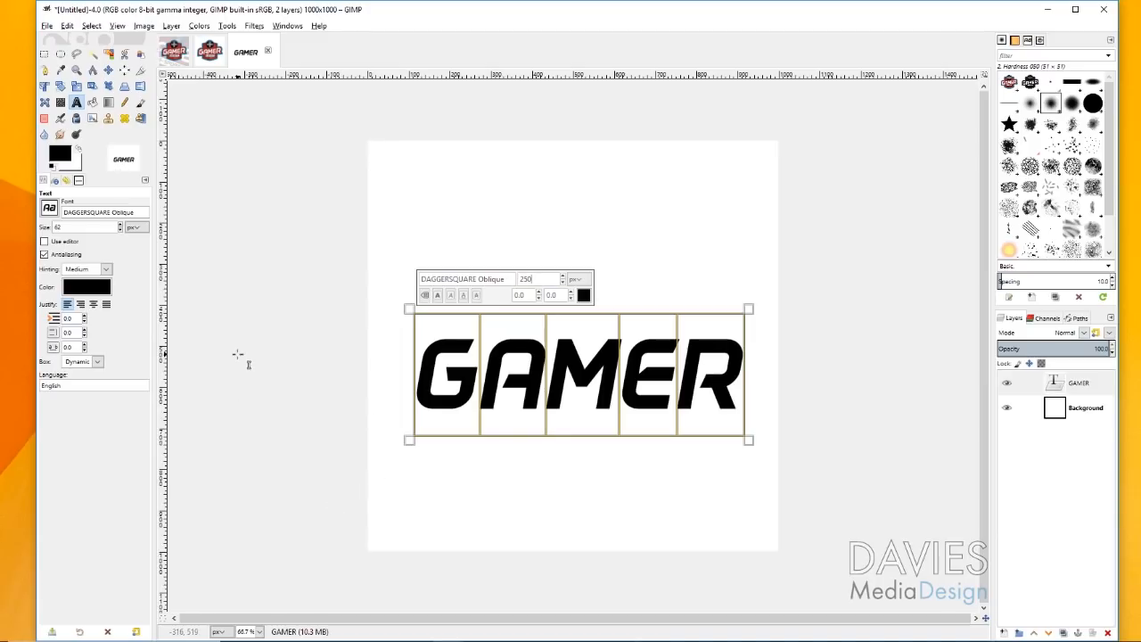
Center the GAMER text layer horizontally and vertically on the canvas with the Align tool.
click(124, 70)
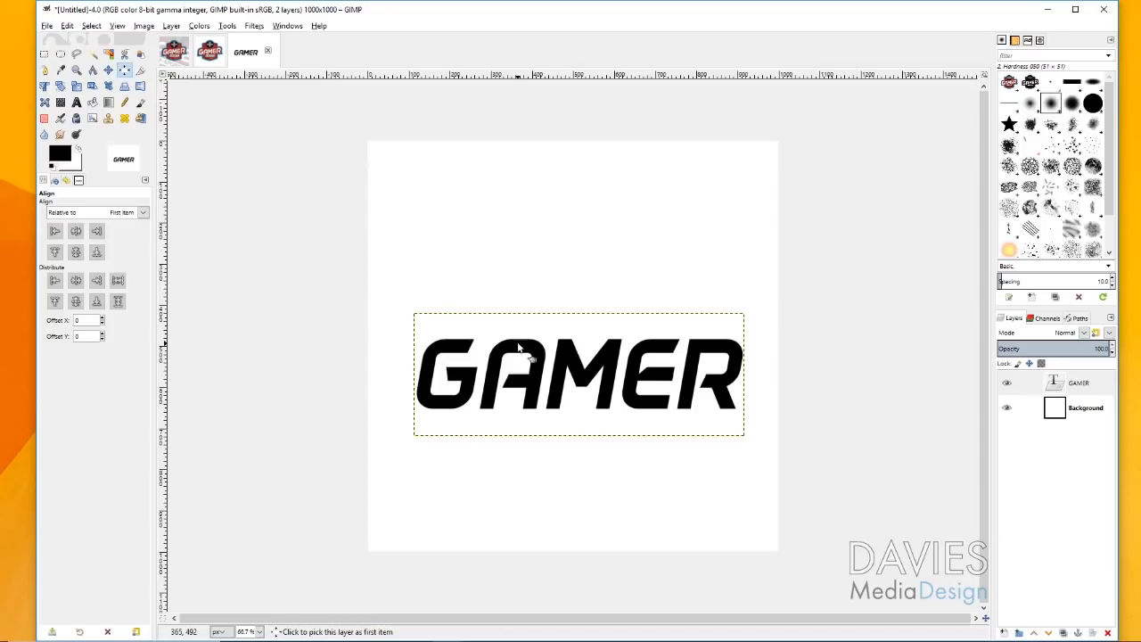
click(547, 385)
click(76, 231)
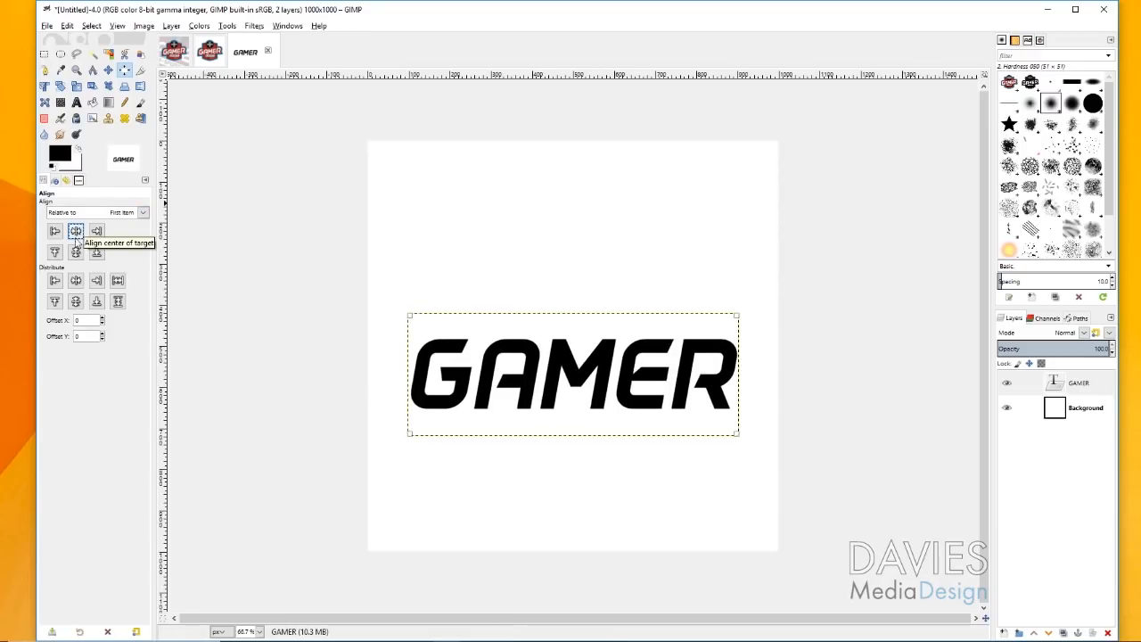
click(76, 252)
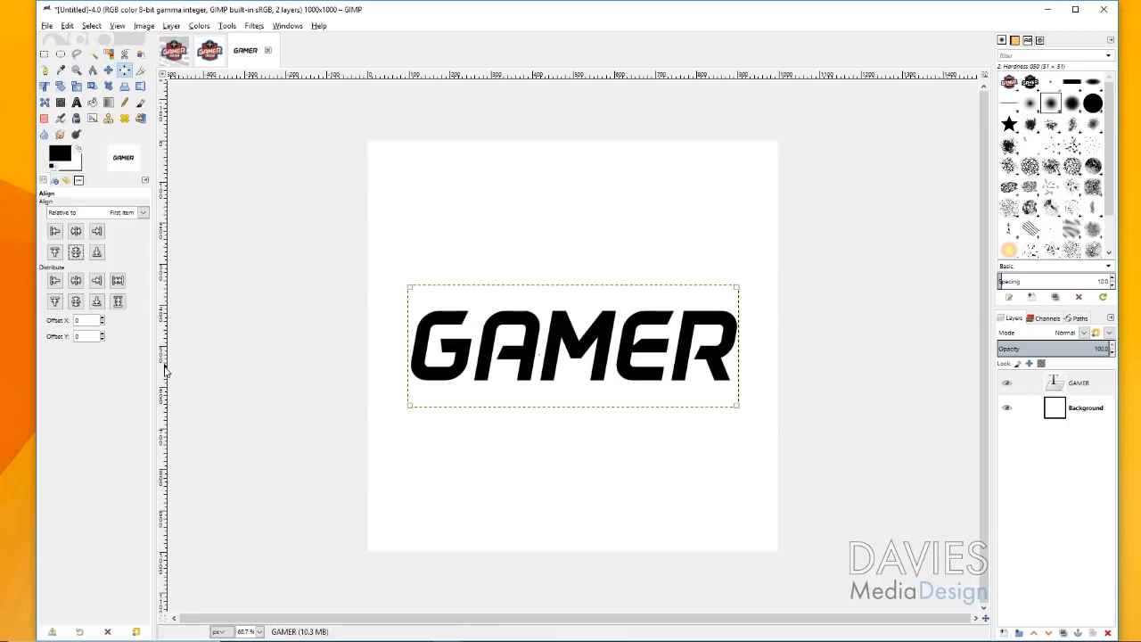
Set the size of the middle letters AME in the GAMER text to 225 px.
key(t)
click(178, 54)
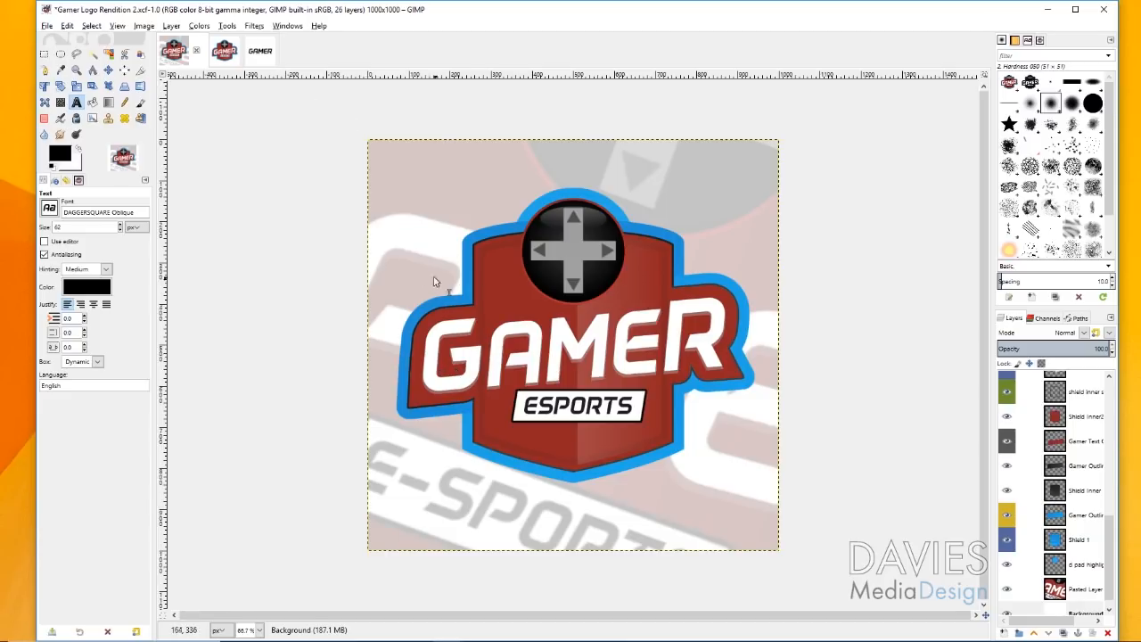
click(257, 51)
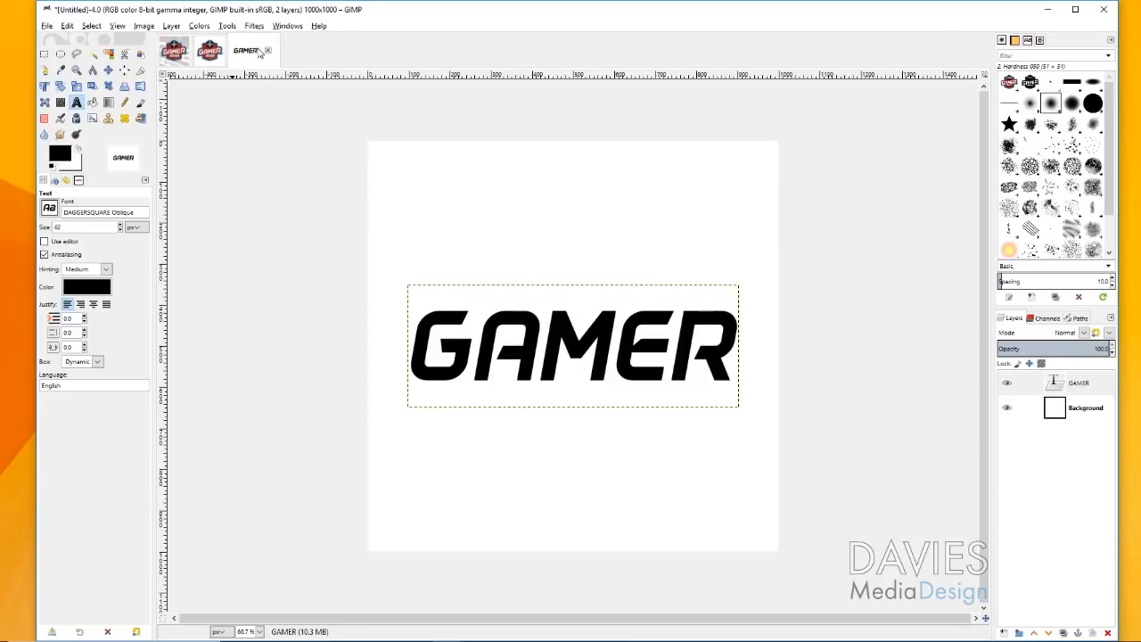
click(496, 370)
drag(513, 332, 655, 328)
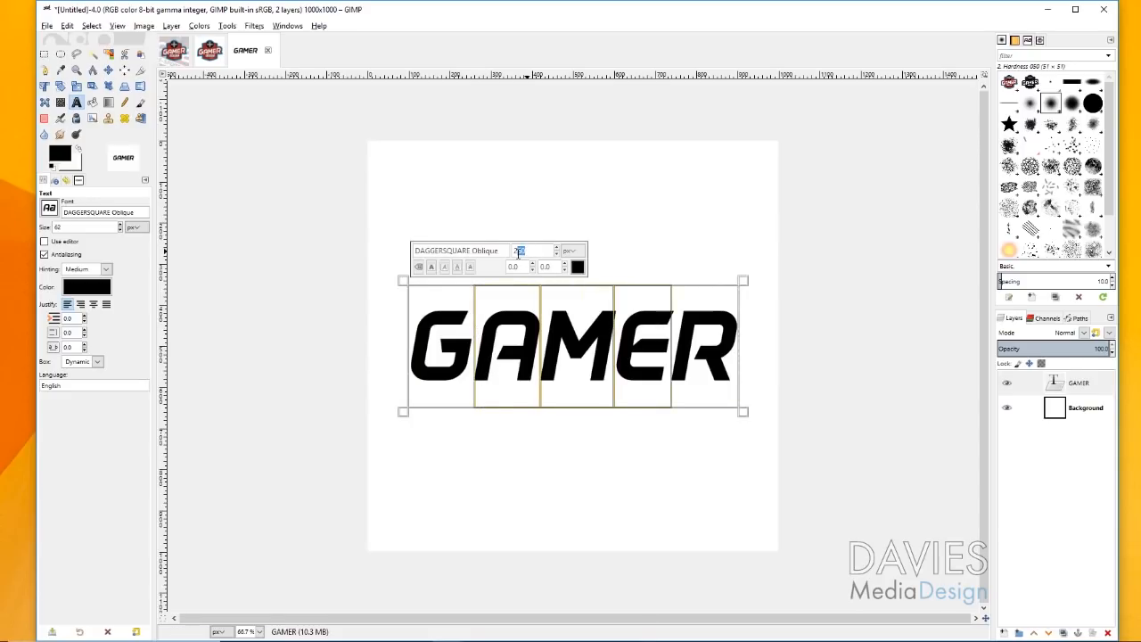
text(225)
key(Return)
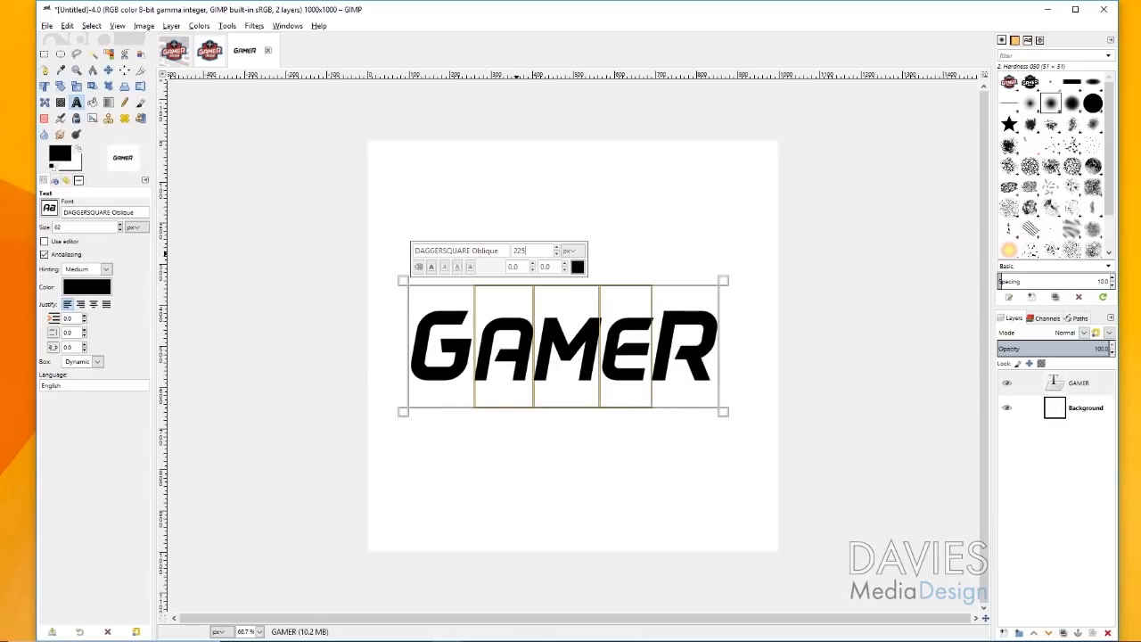
click(637, 348)
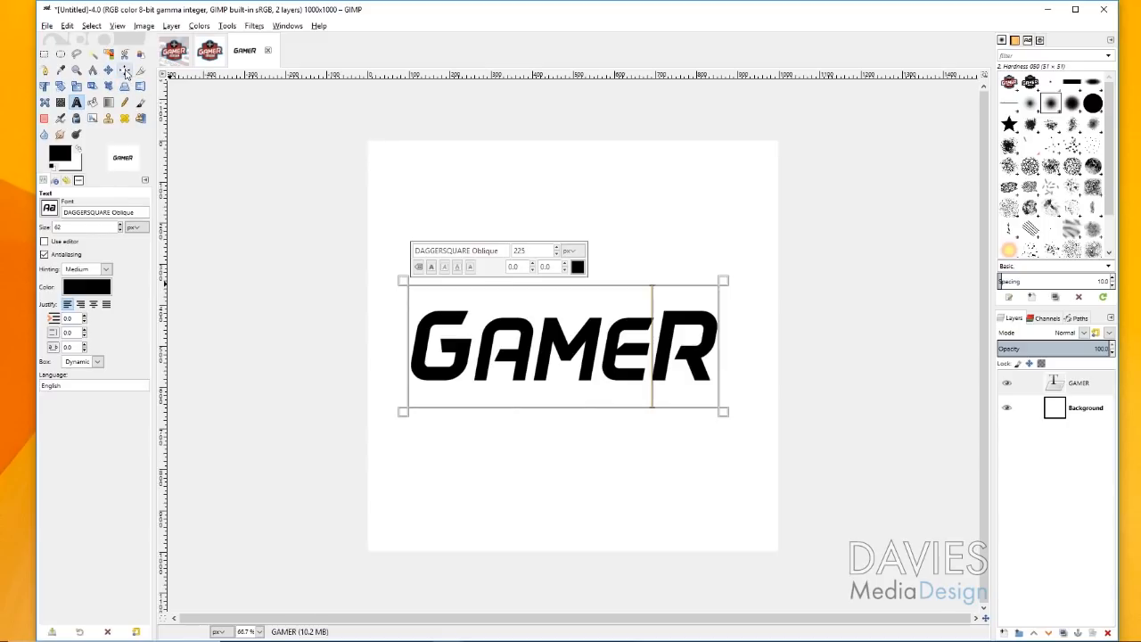
Recenter the resized GAMER text layer horizontally on the canvas.
click(138, 85)
click(499, 352)
click(75, 230)
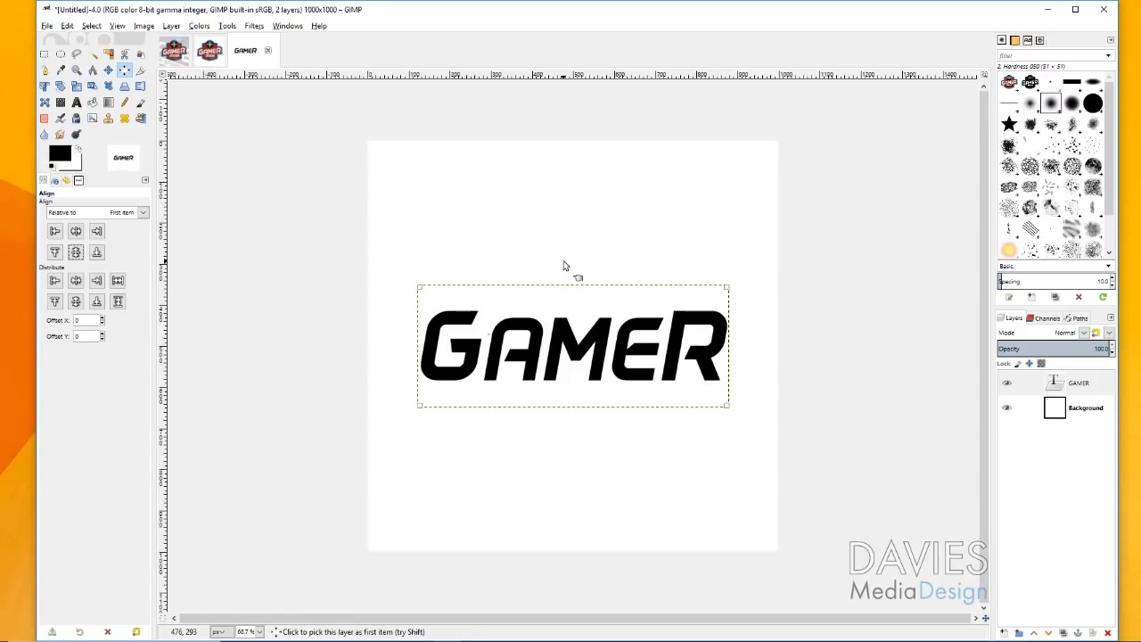
Create a selection from the alpha of the GAMER text layer.
click(111, 73)
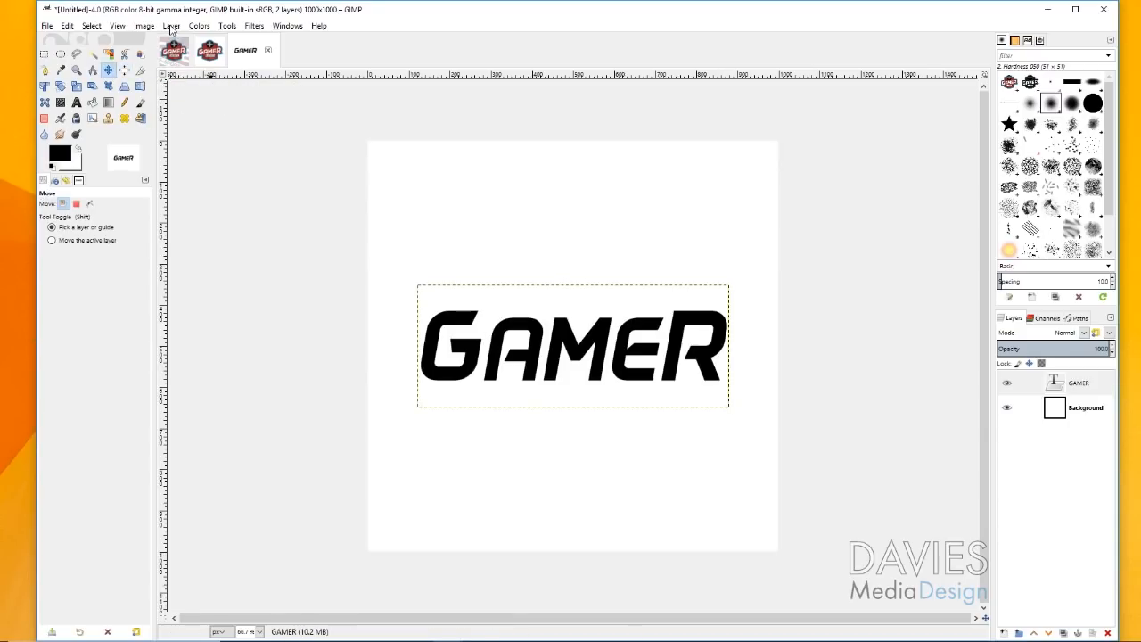
click(170, 26)
mouse_move(223, 202)
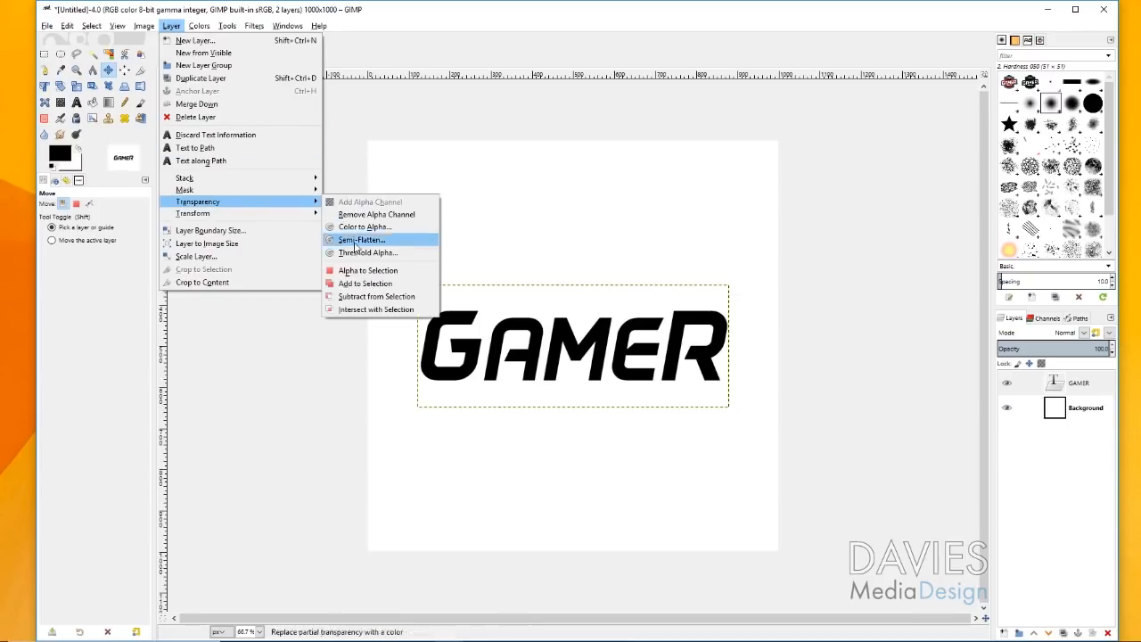
click(365, 271)
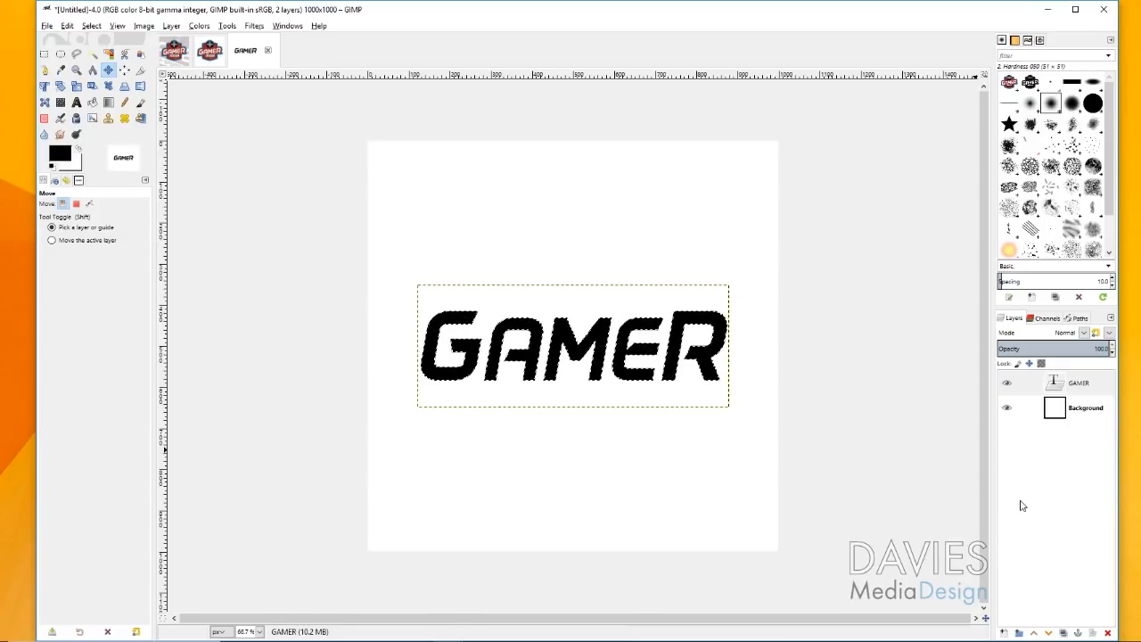
Add a transparent layer named Gamer Text Outline with a blue color tag and place it below the GAMER layer.
click(1004, 633)
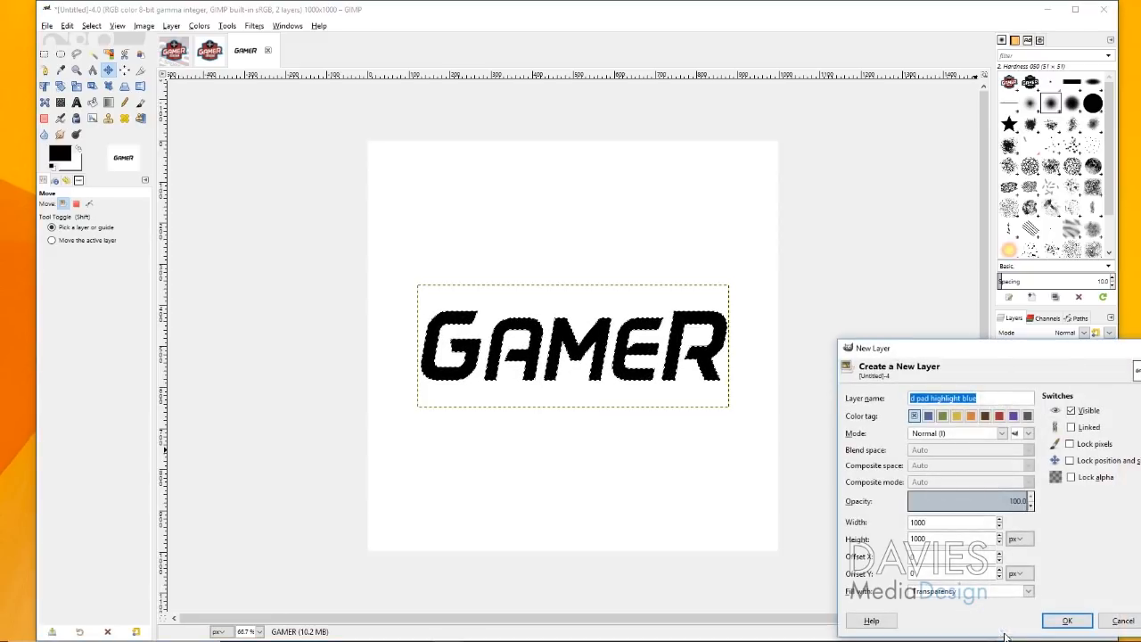
drag(980, 347, 904, 232)
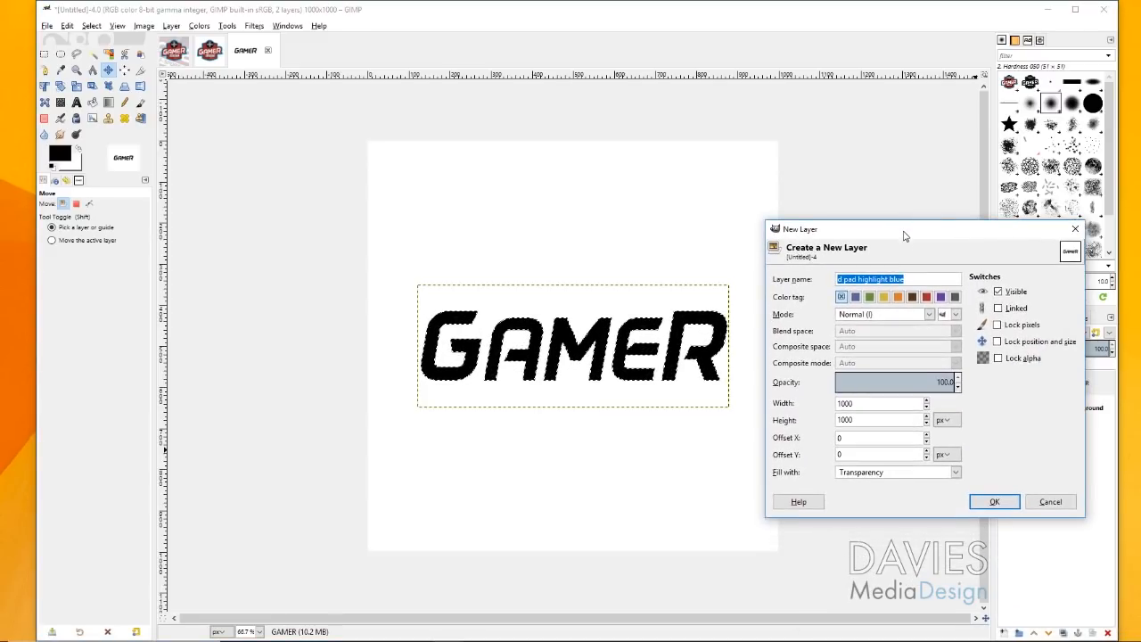
key(BackSpace)
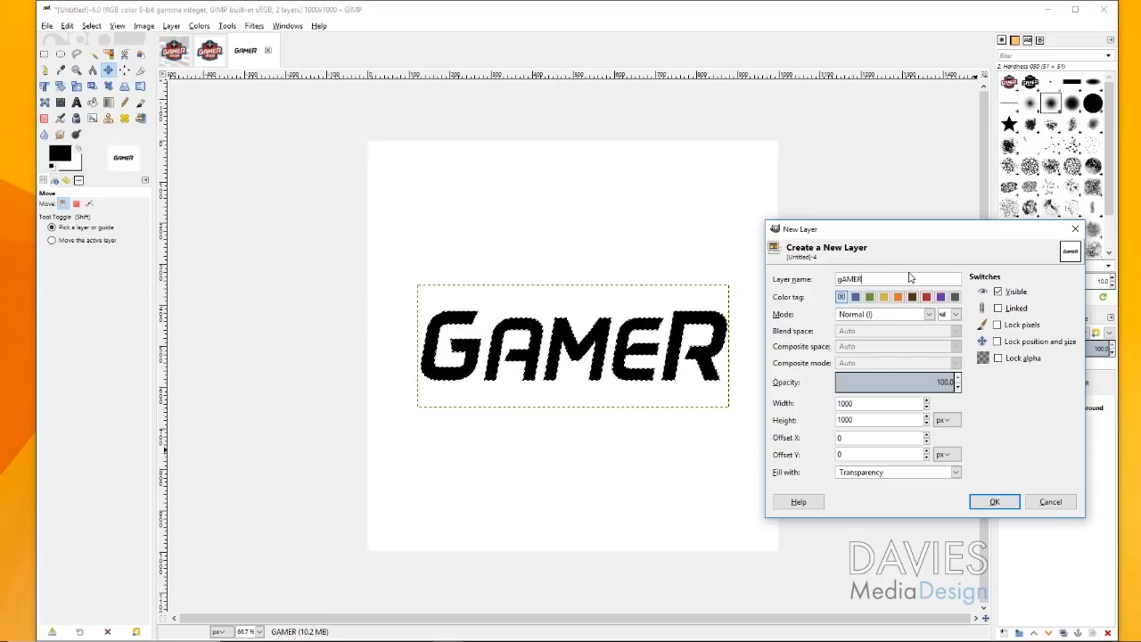
key(BackSpace)
key(BackSpace)
key(BackSpace)
key(BackSpace)
key(BackSpace)
key(BackSpace)
key(BackSpace)
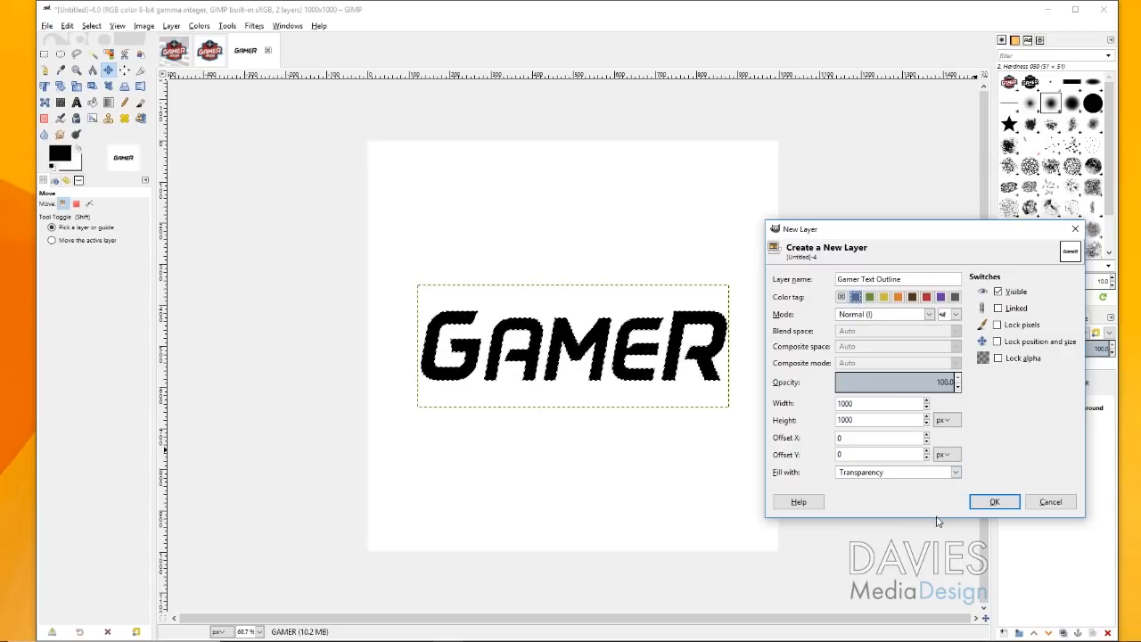
click(993, 503)
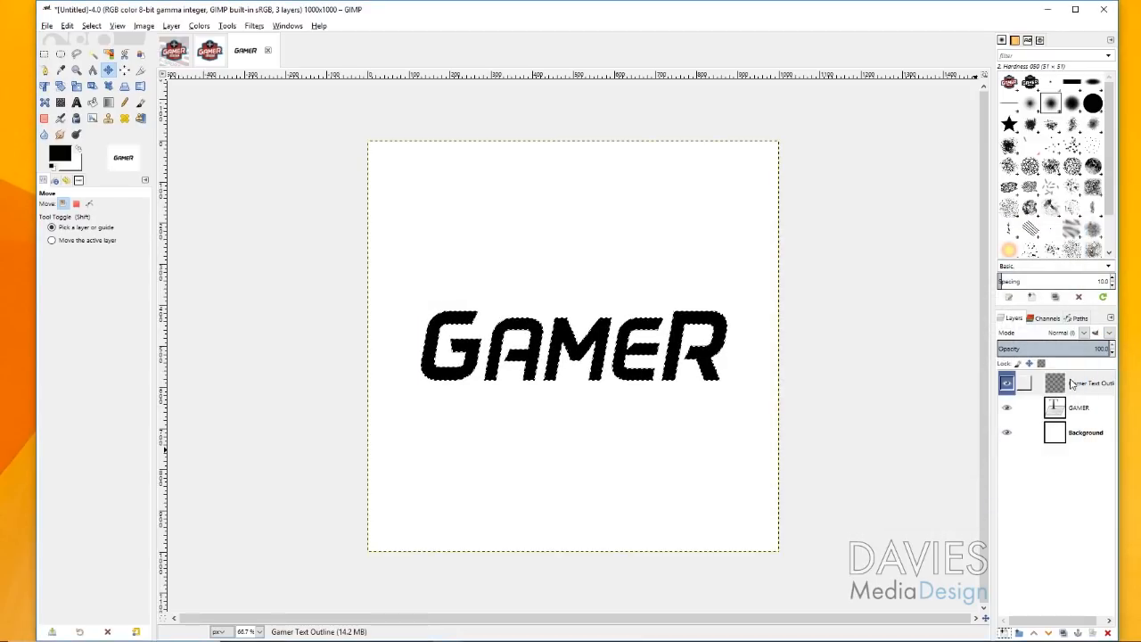
drag(1059, 391, 1056, 412)
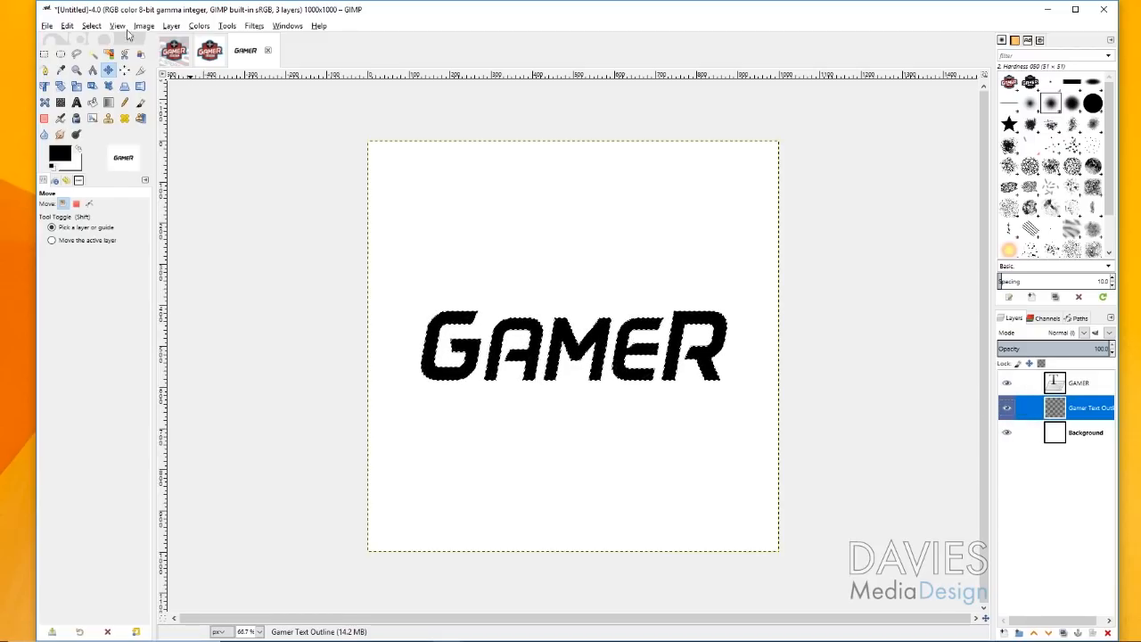
Grow the letter-shaped selection outward to form a wide outline around the GAMER text.
click(91, 25)
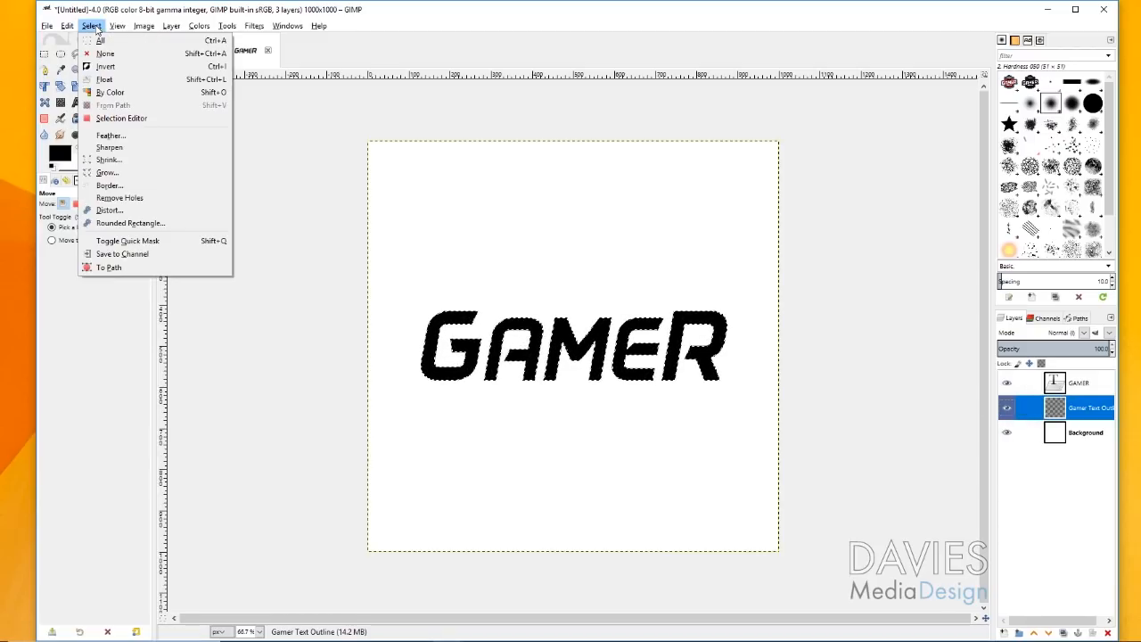
click(116, 171)
double_click(72, 186)
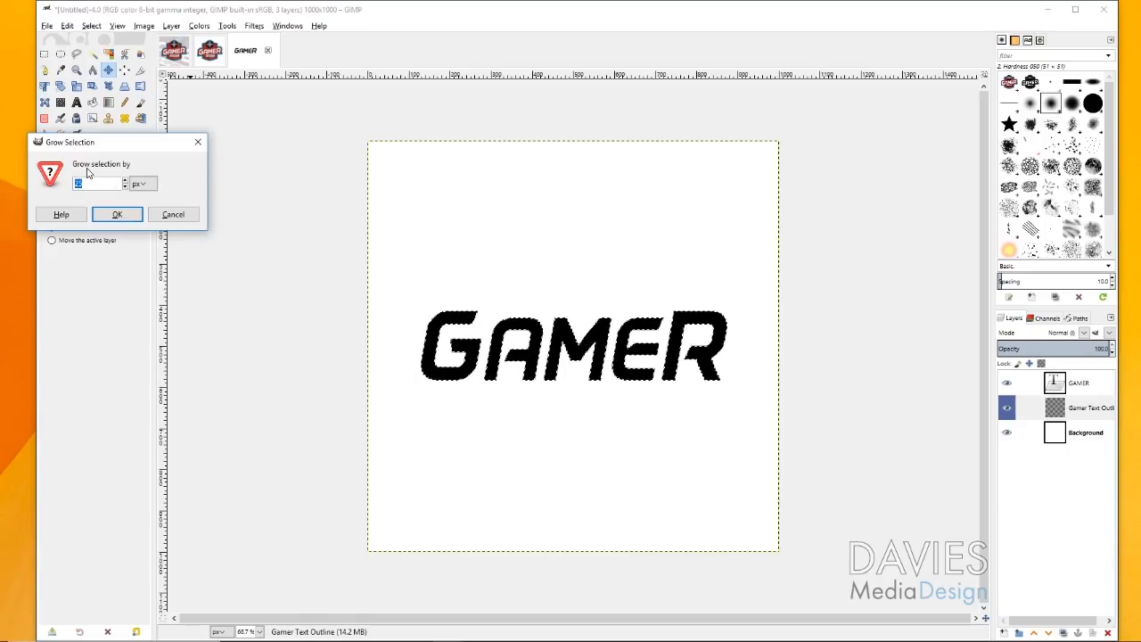
click(111, 217)
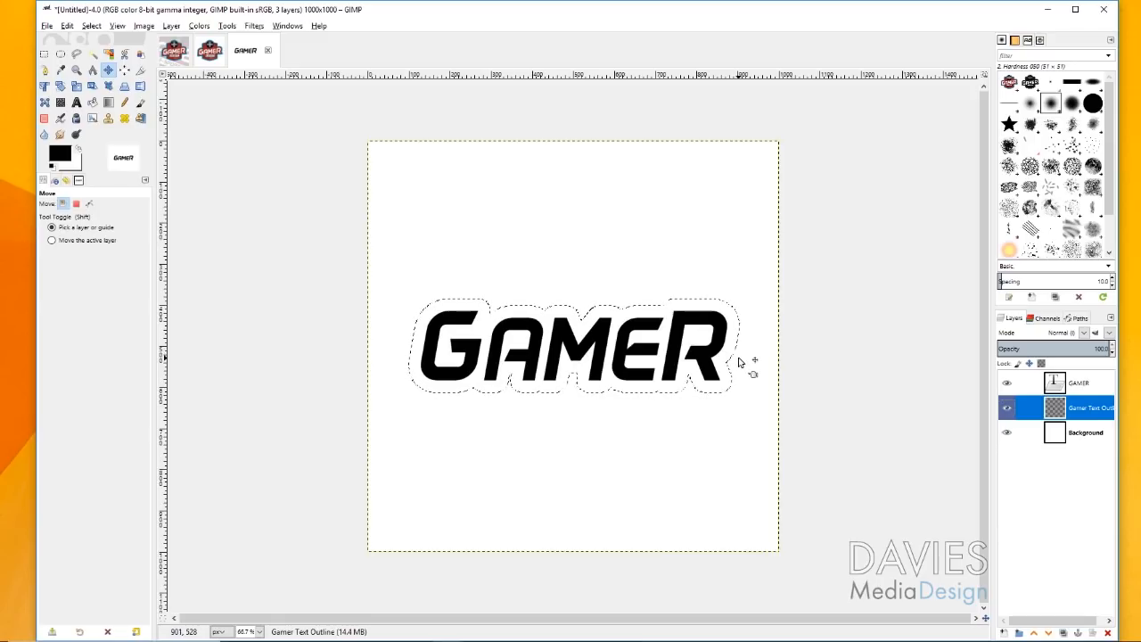
Bucket-fill the grown selection on the Gamer Text Outline layer with dark red 902323, and clear the selection.
click(60, 154)
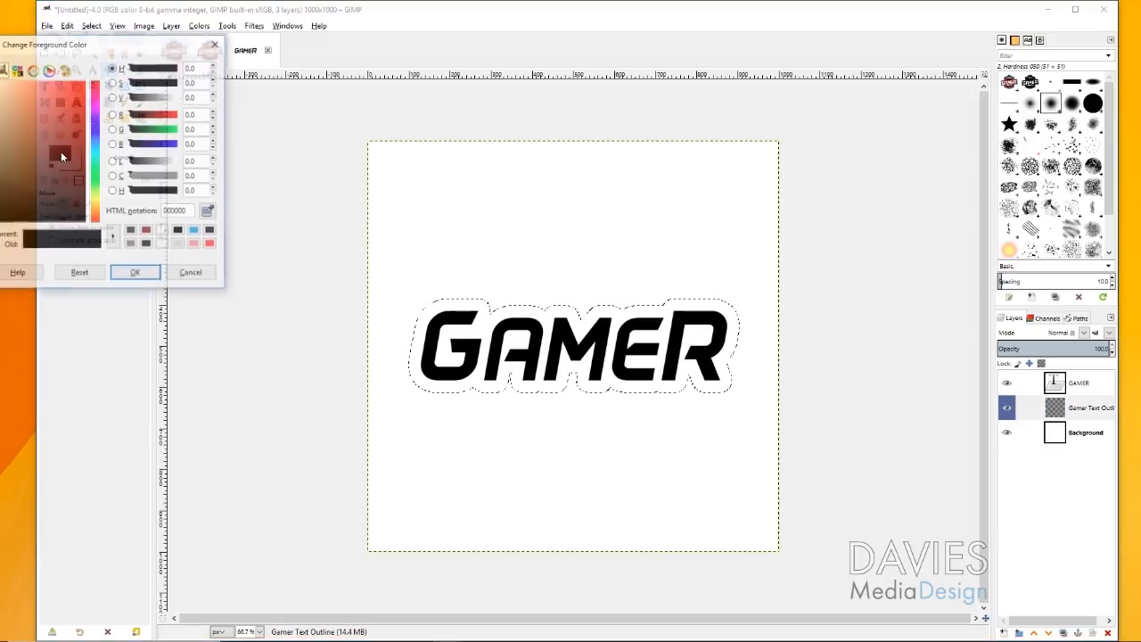
click(147, 231)
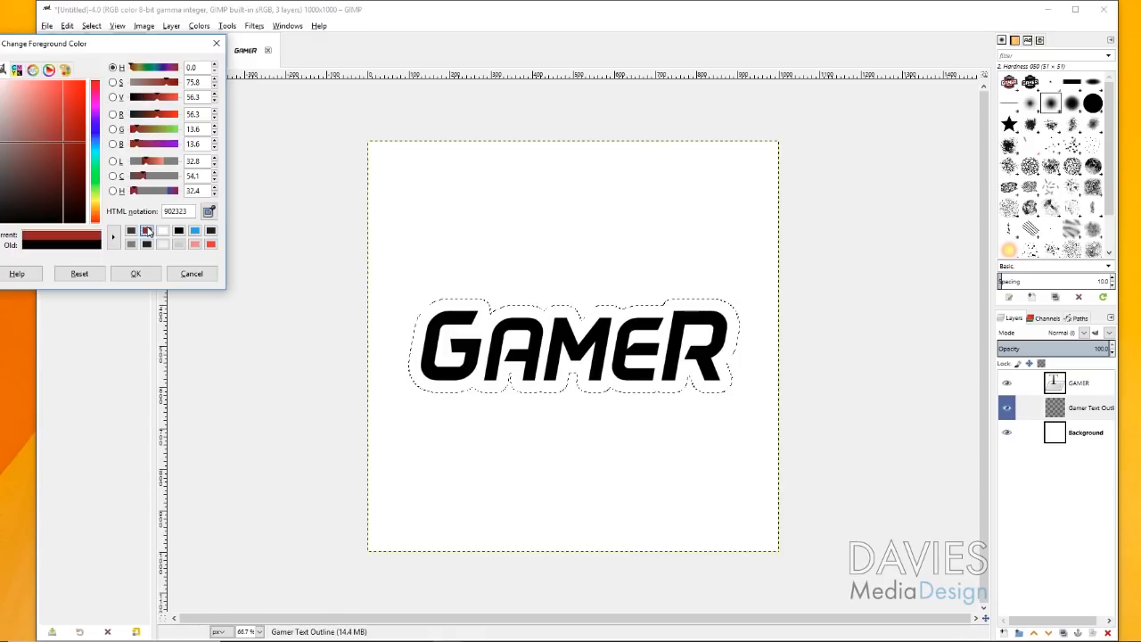
click(136, 274)
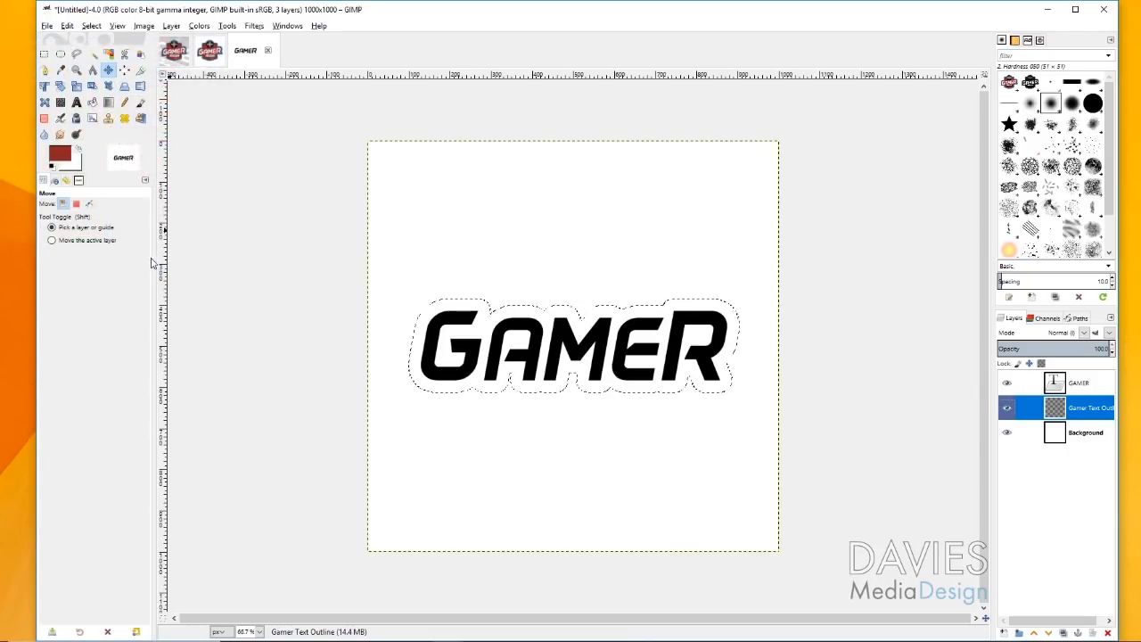
click(92, 102)
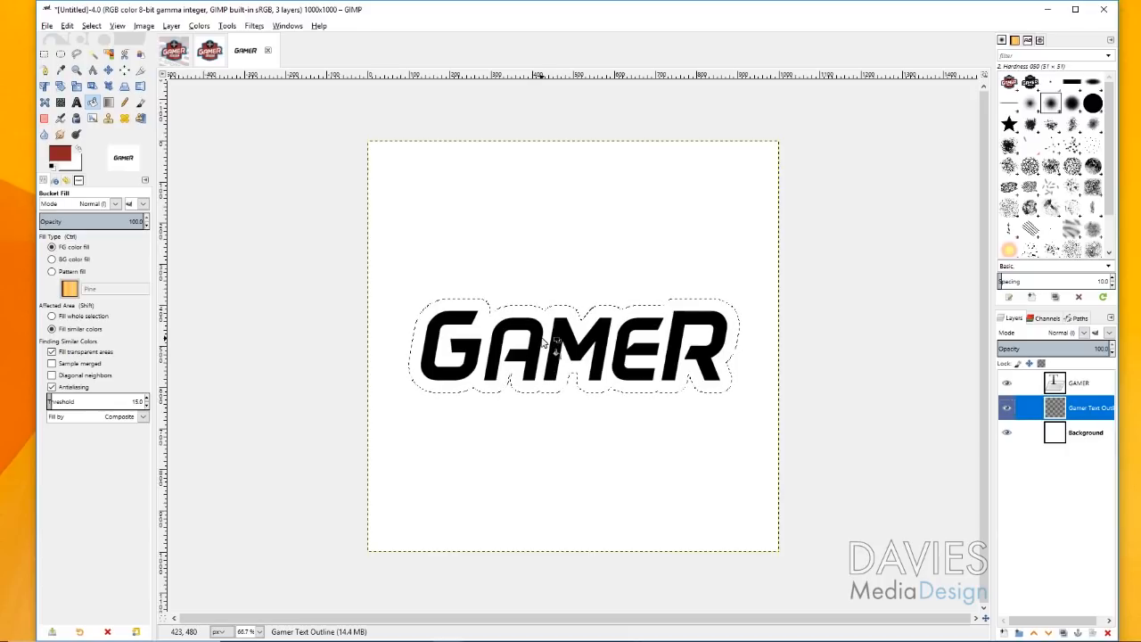
click(540, 354)
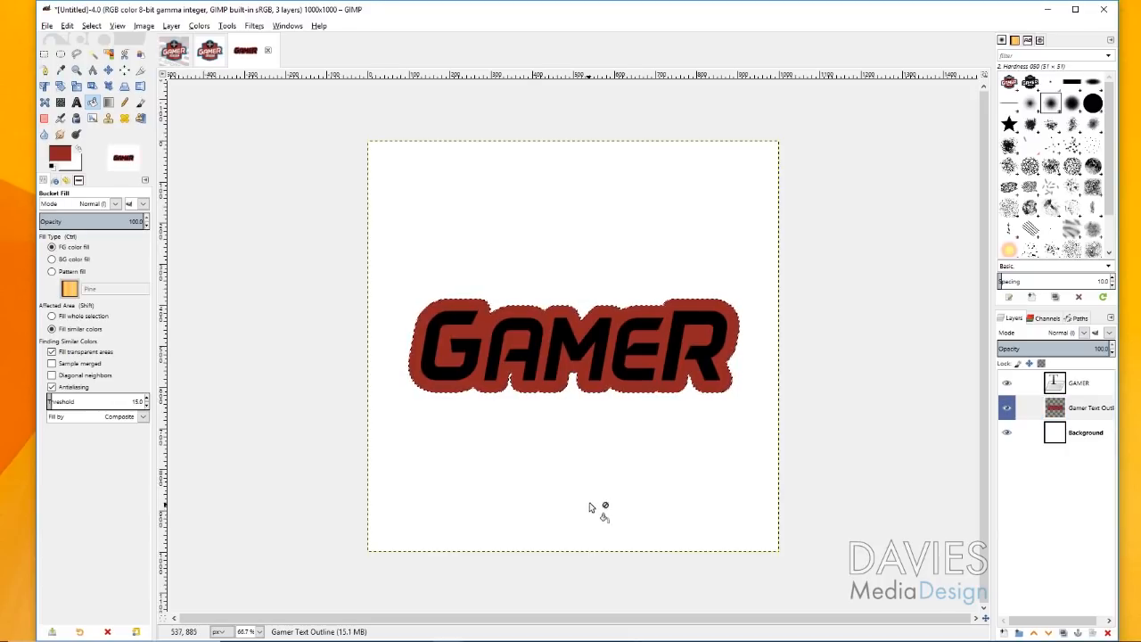
click(91, 25)
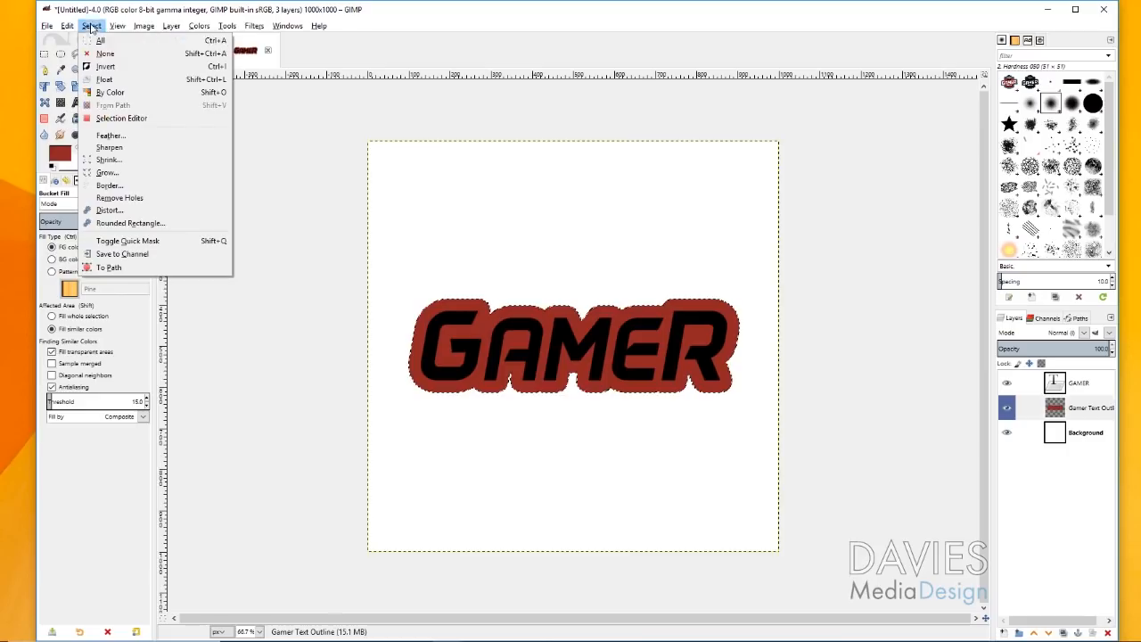
click(93, 51)
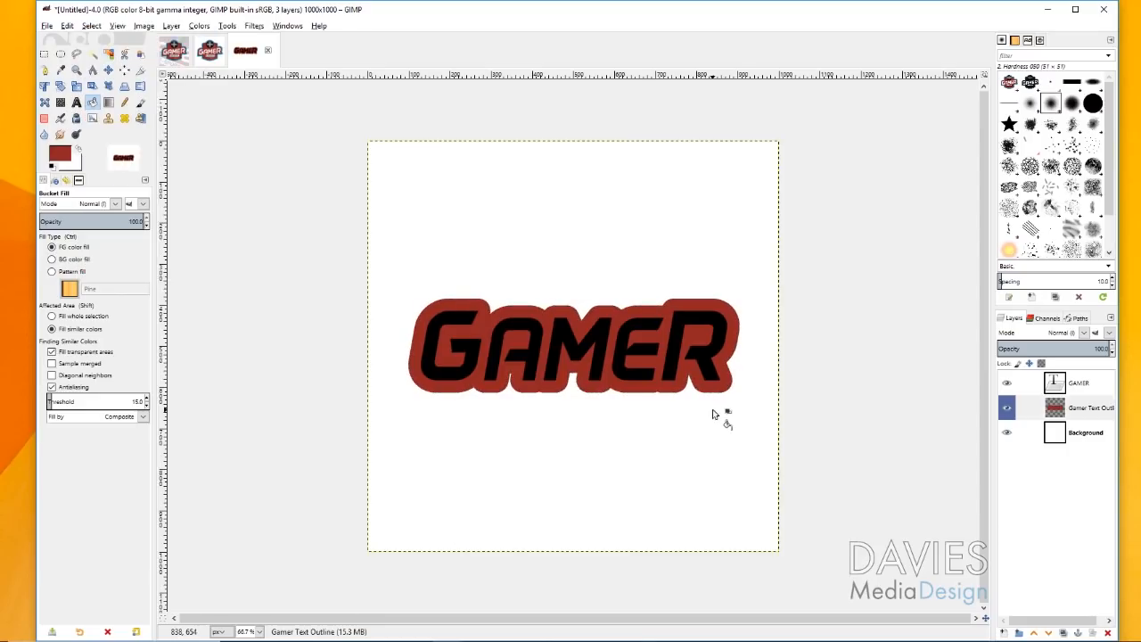
Change the color of all the letters in the GAMER text to white.
click(1064, 385)
double_click(1065, 385)
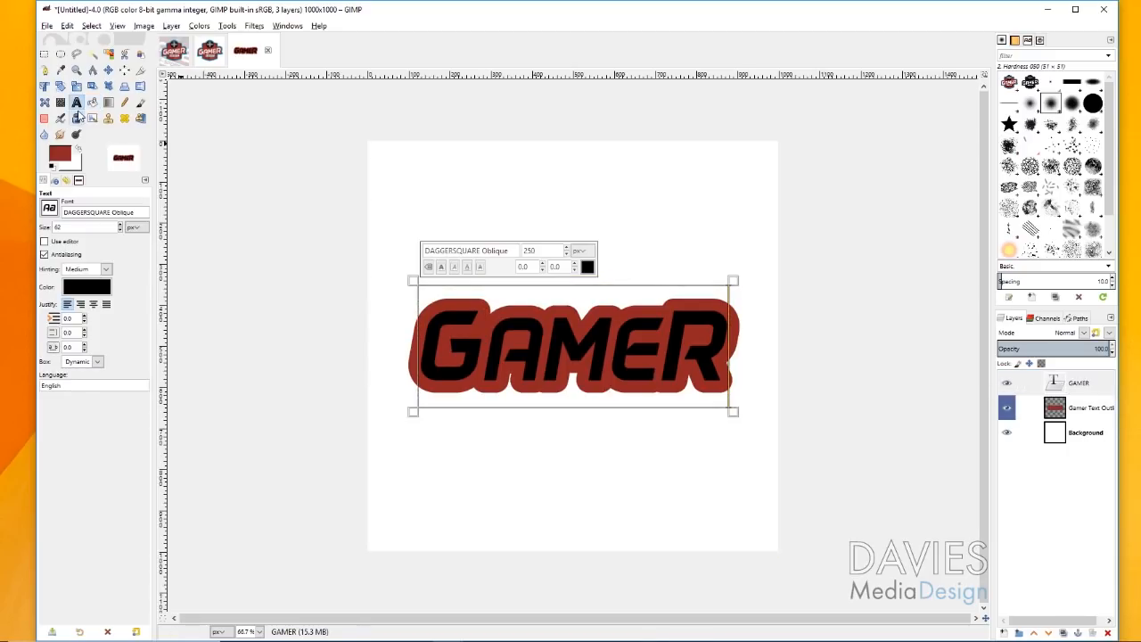
drag(429, 338, 731, 347)
click(587, 267)
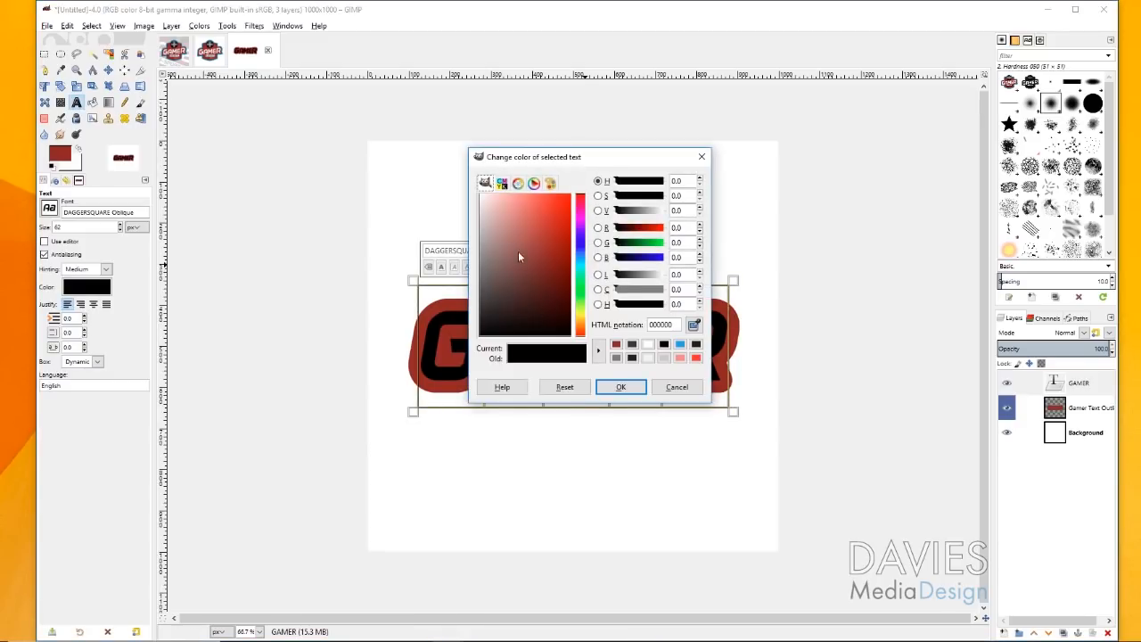
click(648, 344)
click(620, 386)
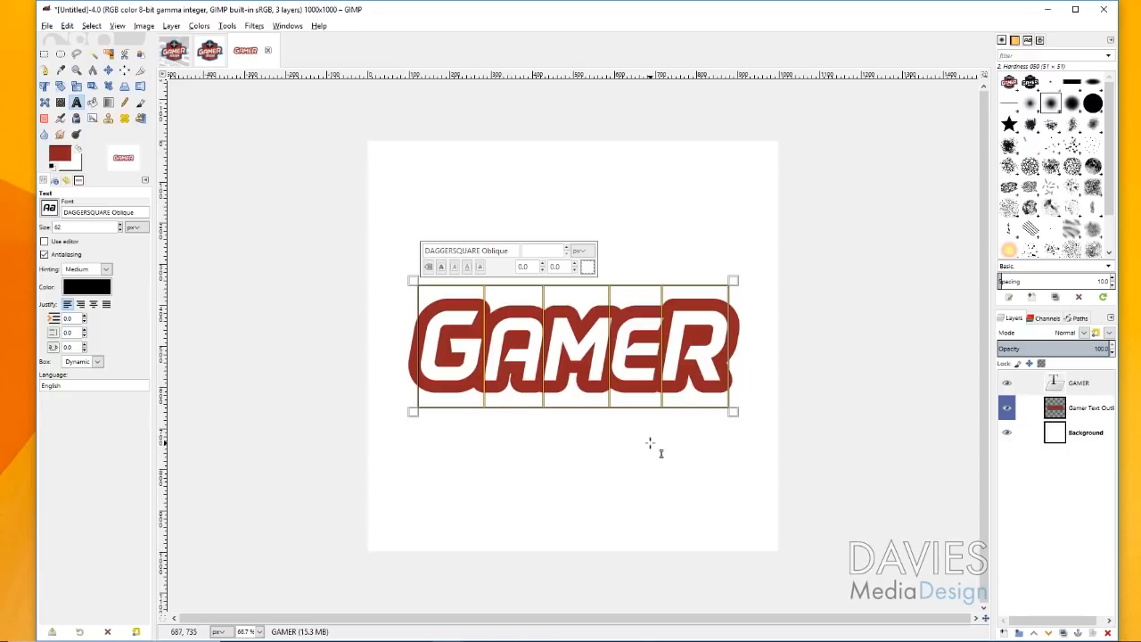
click(1054, 438)
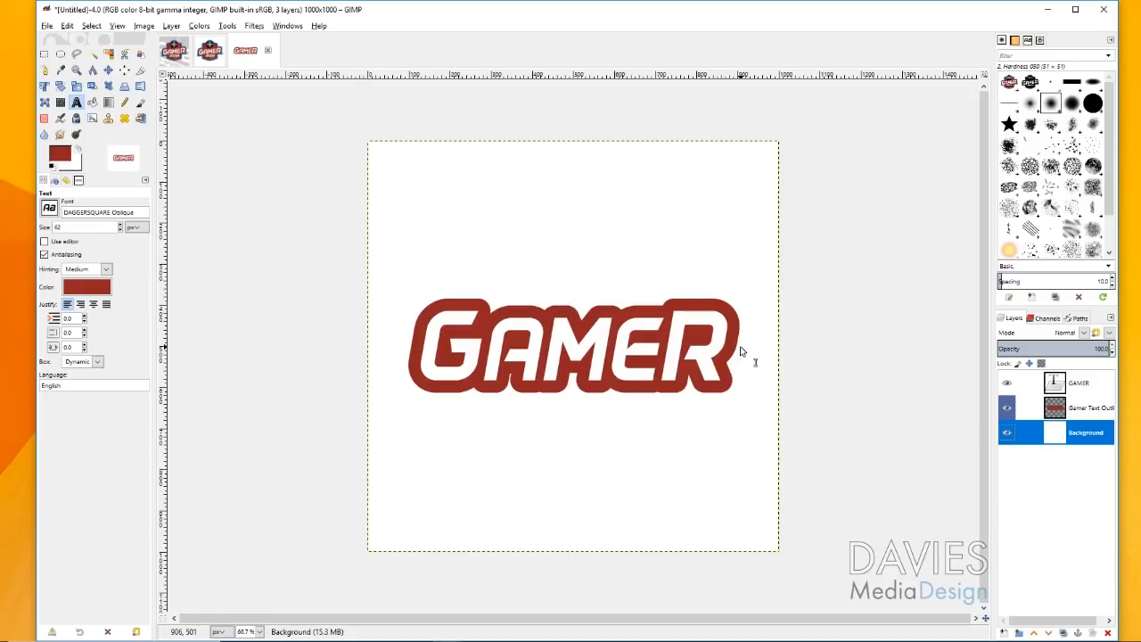
Rotate the GAMER text layer about 5 degrees counterclockwise around its center.
click(1061, 408)
click(1081, 383)
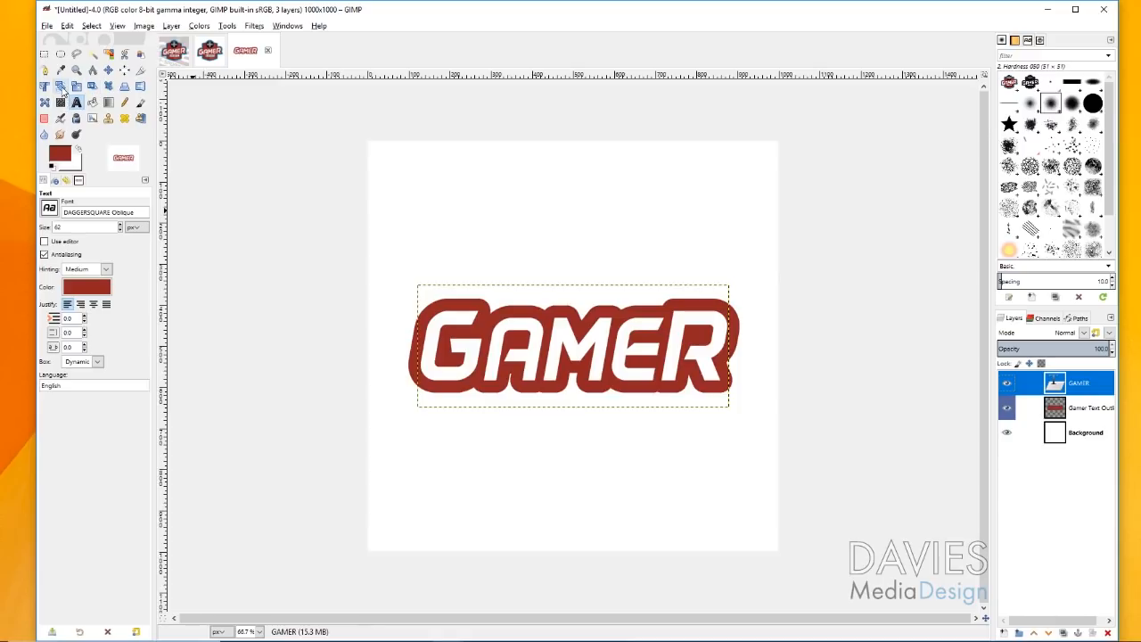
click(59, 86)
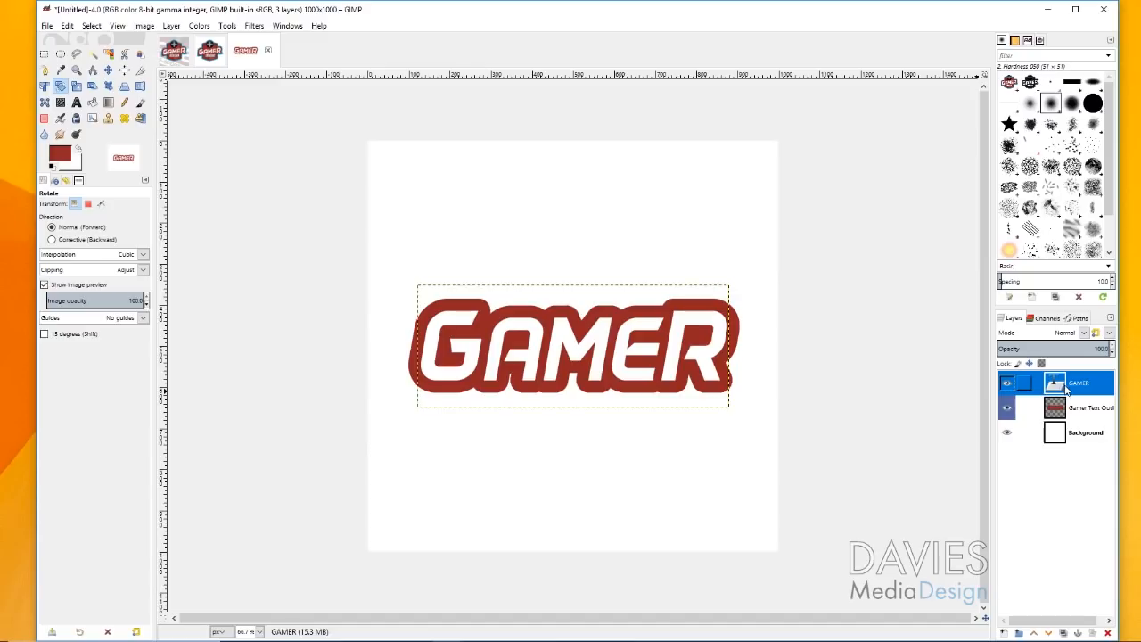
click(437, 330)
drag(433, 325, 448, 345)
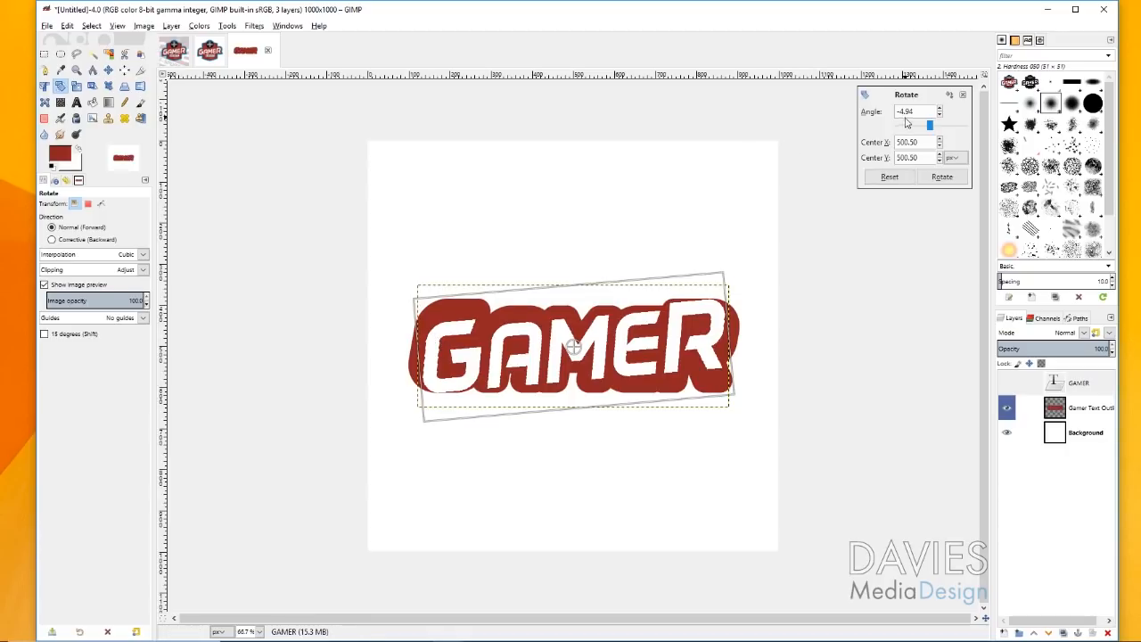
drag(921, 110, 898, 112)
click(940, 177)
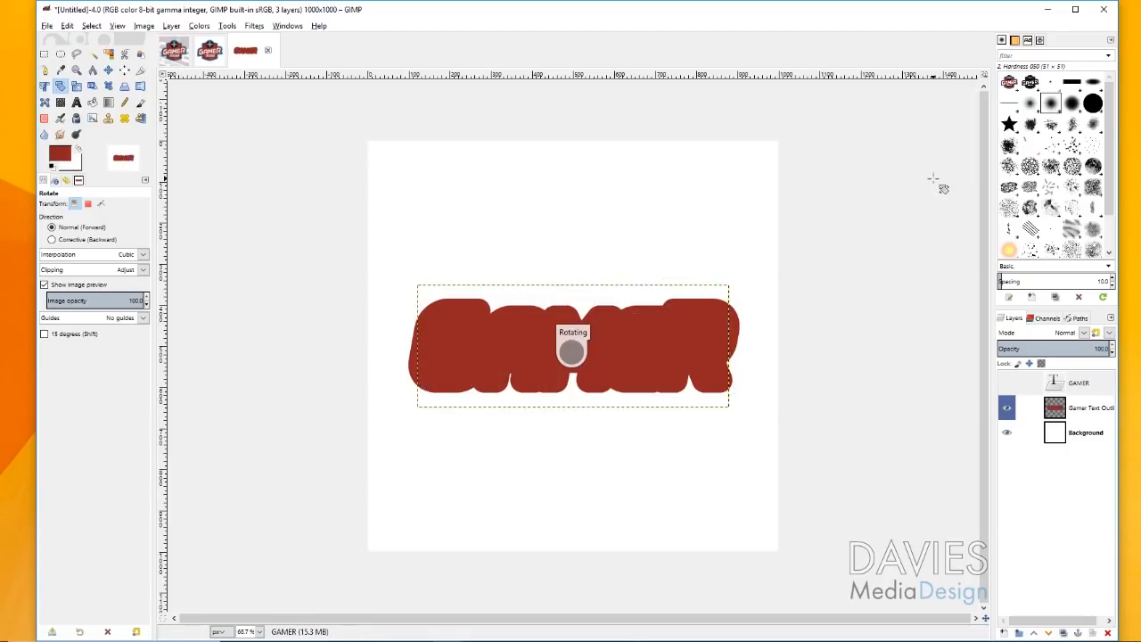
Rotate the Gamer Text Outline layer counterclockwise to match the tilt of the GAMER lettering.
click(1054, 415)
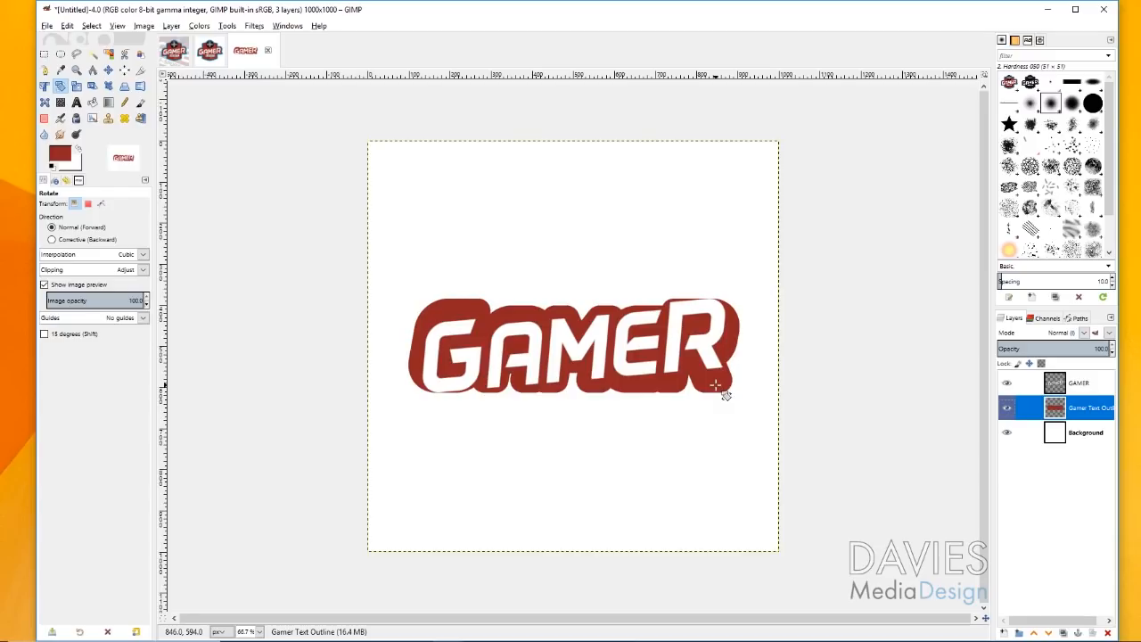
drag(727, 395, 731, 377)
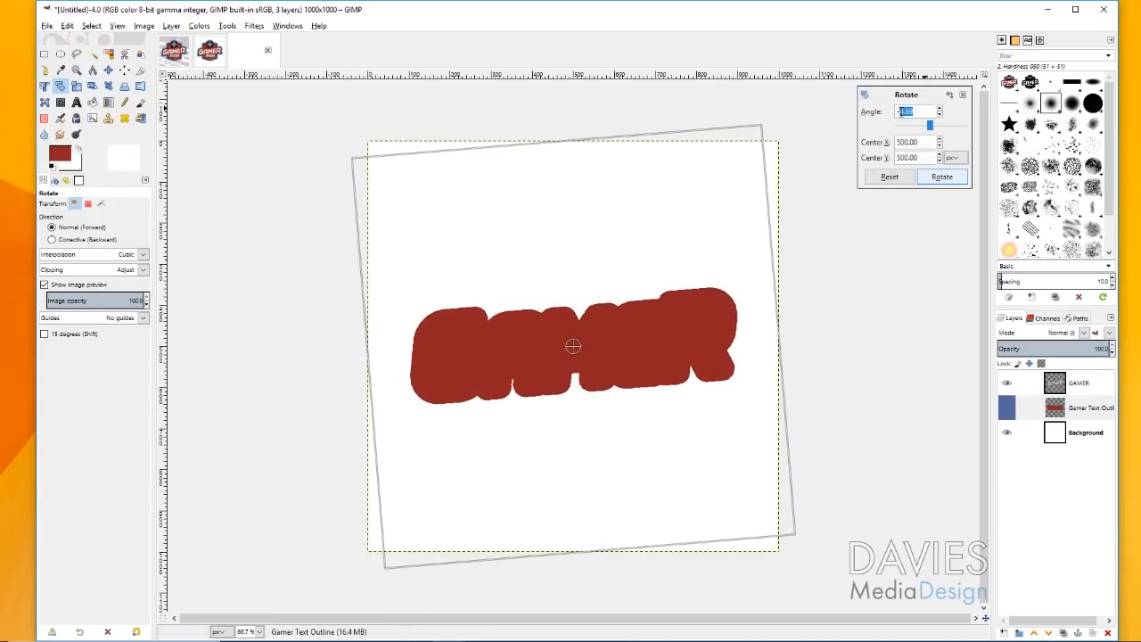
click(947, 182)
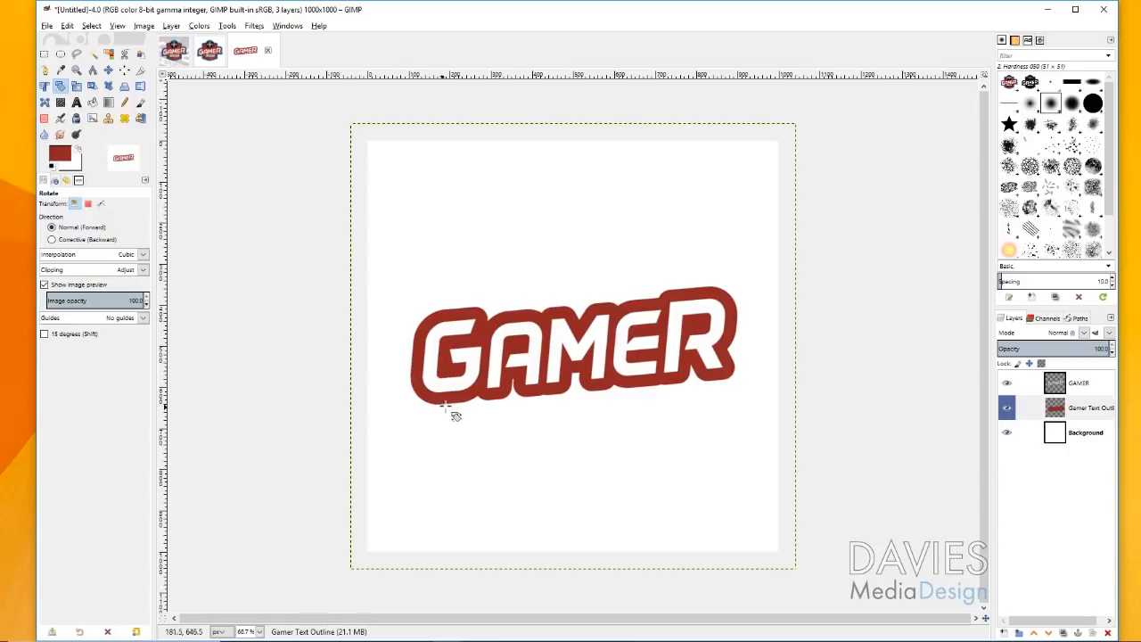
Check the text outline in the finished Gamer Logo Rendition 2 image and return to the new design.
click(173, 50)
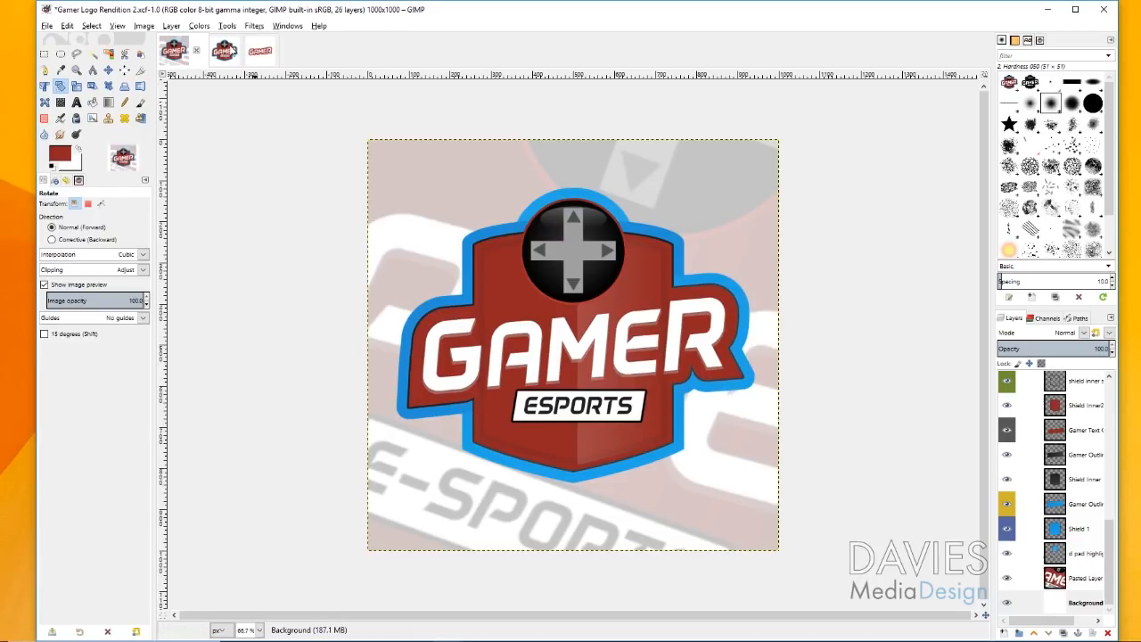
click(260, 51)
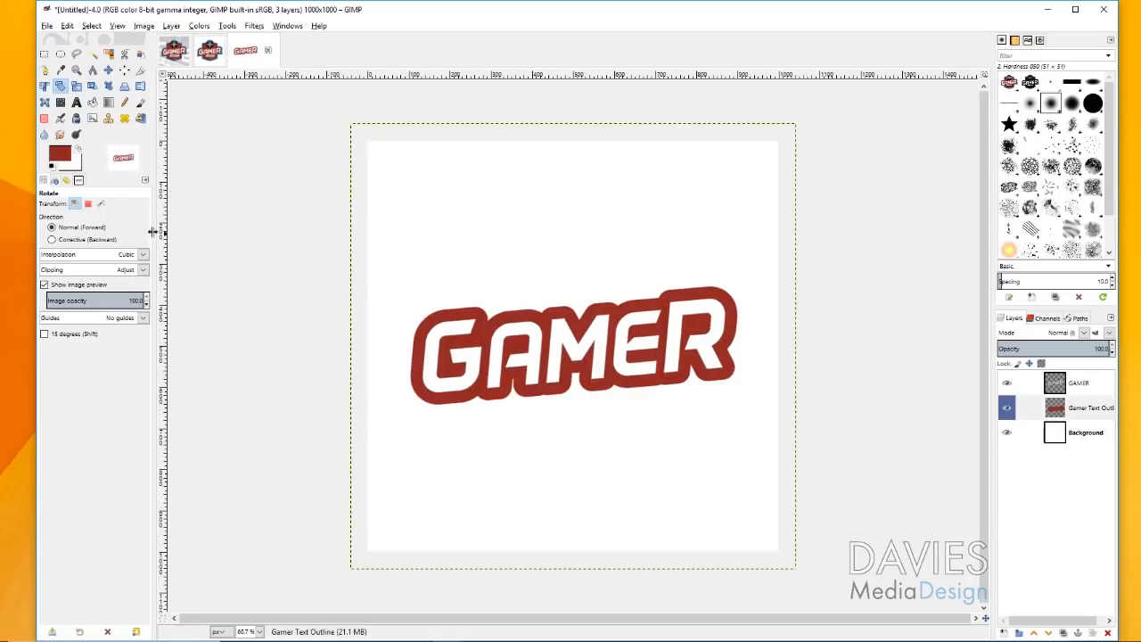
On the Gamer Text Outline layer, draw a path forming a sharp corner along the outline's edges below and left of the G.
click(76, 69)
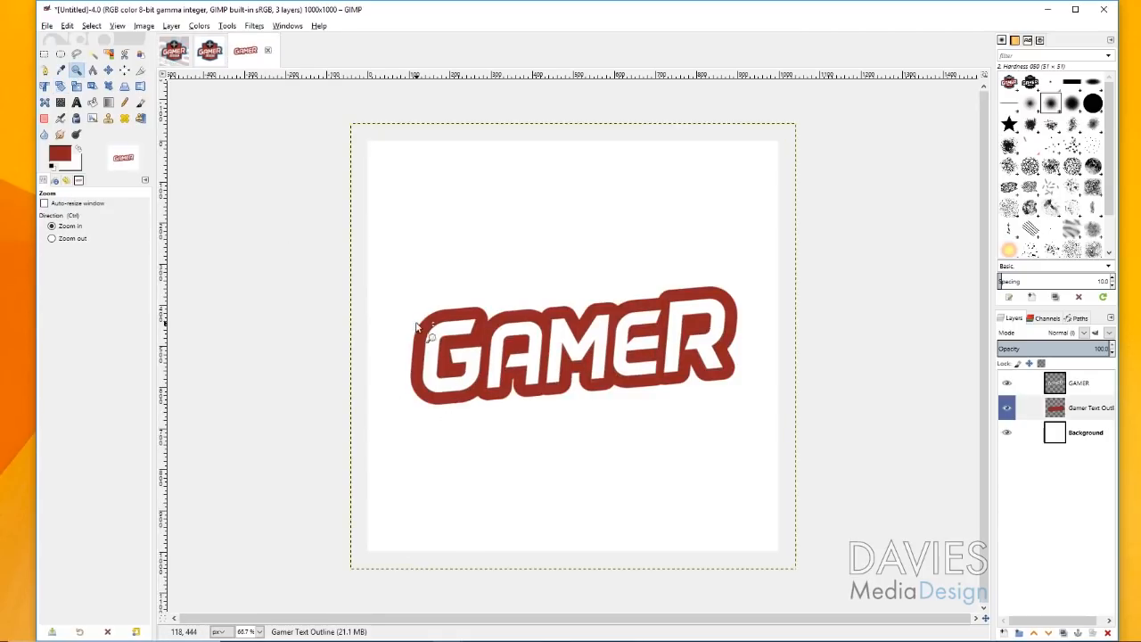
drag(392, 311, 528, 441)
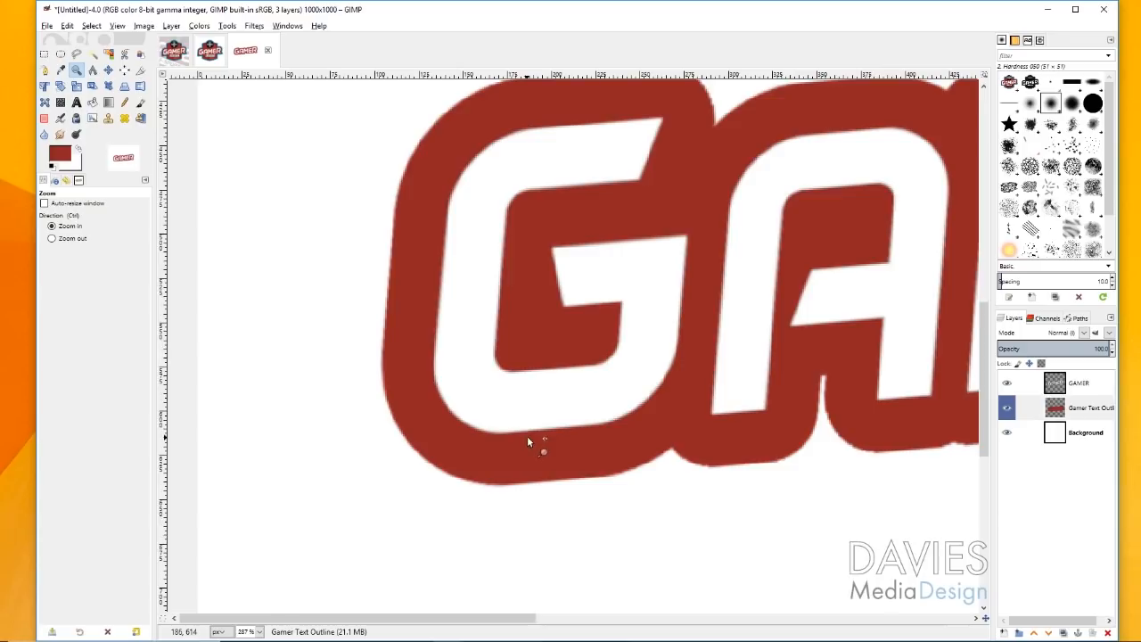
click(1059, 407)
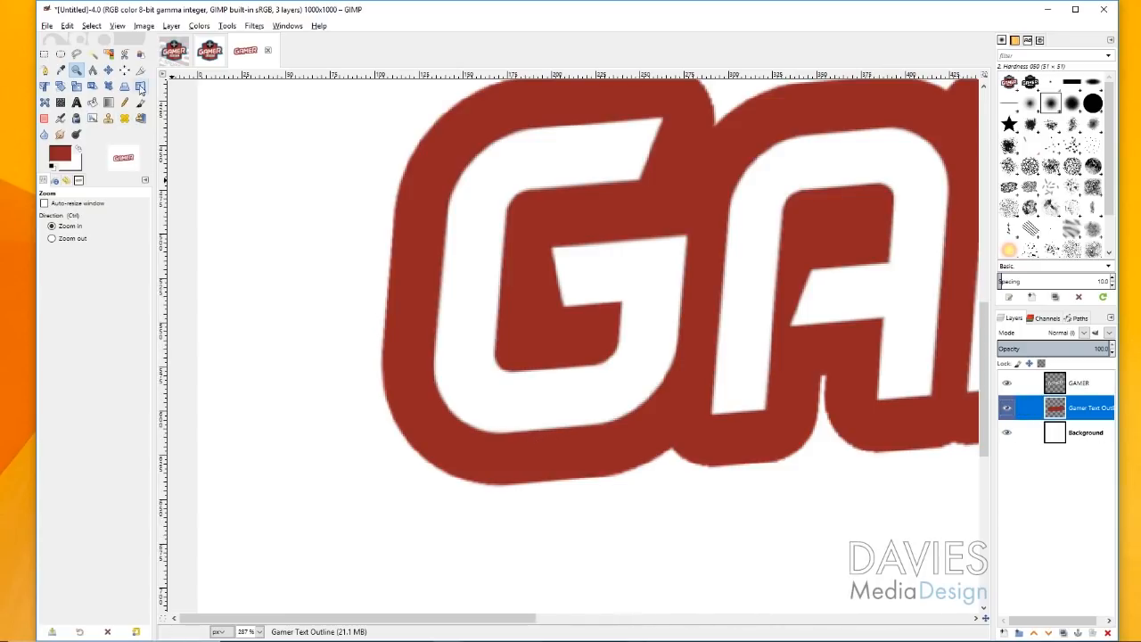
click(44, 72)
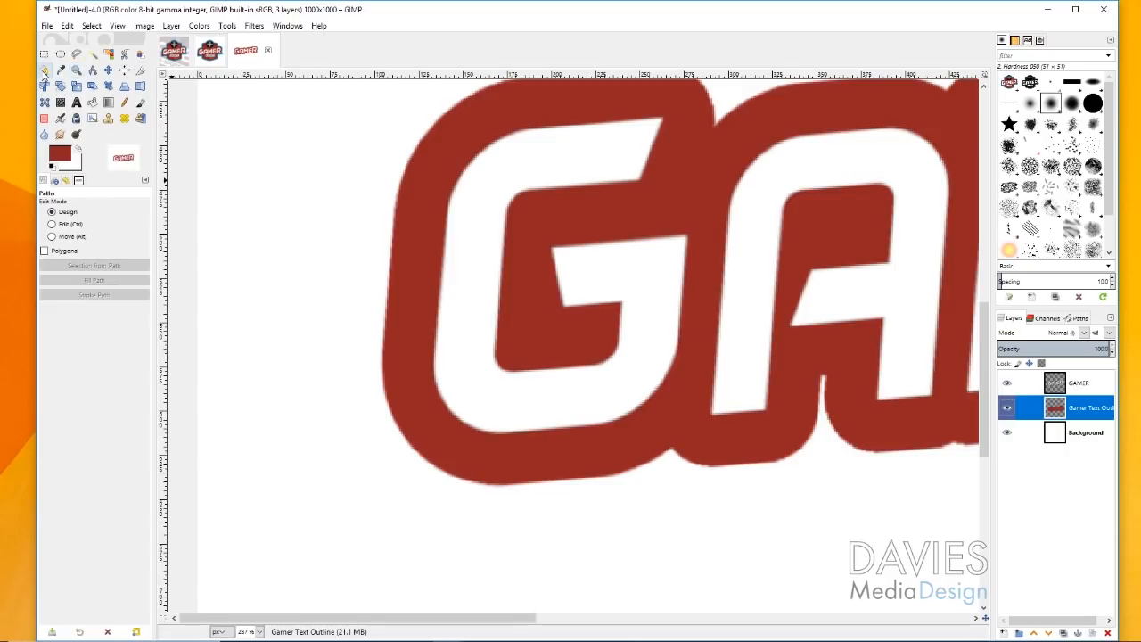
click(389, 275)
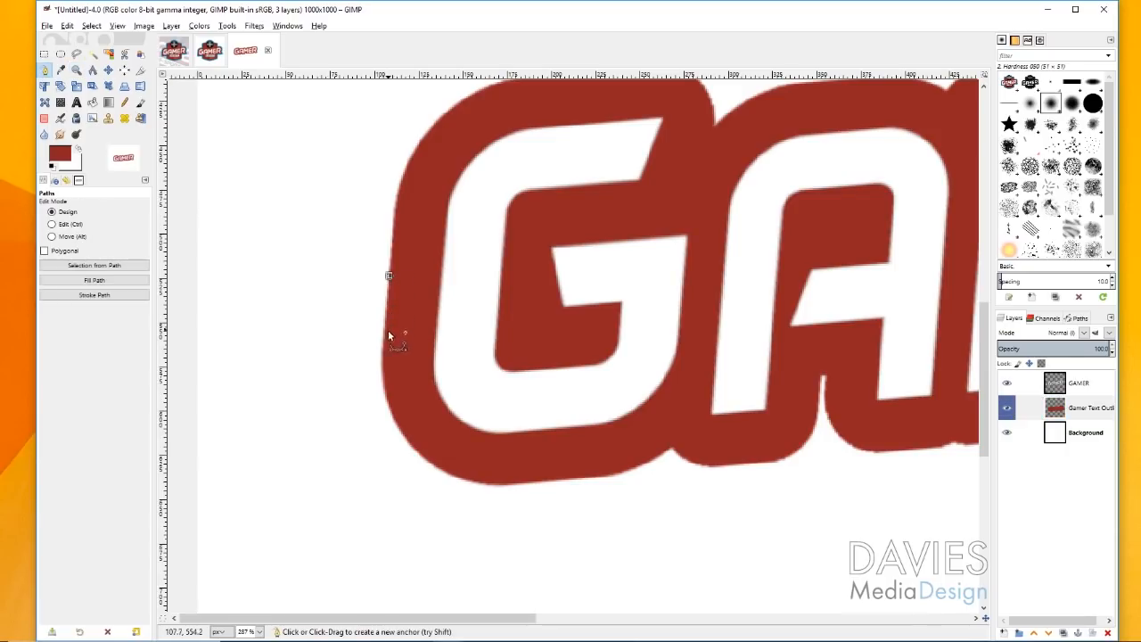
click(357, 539)
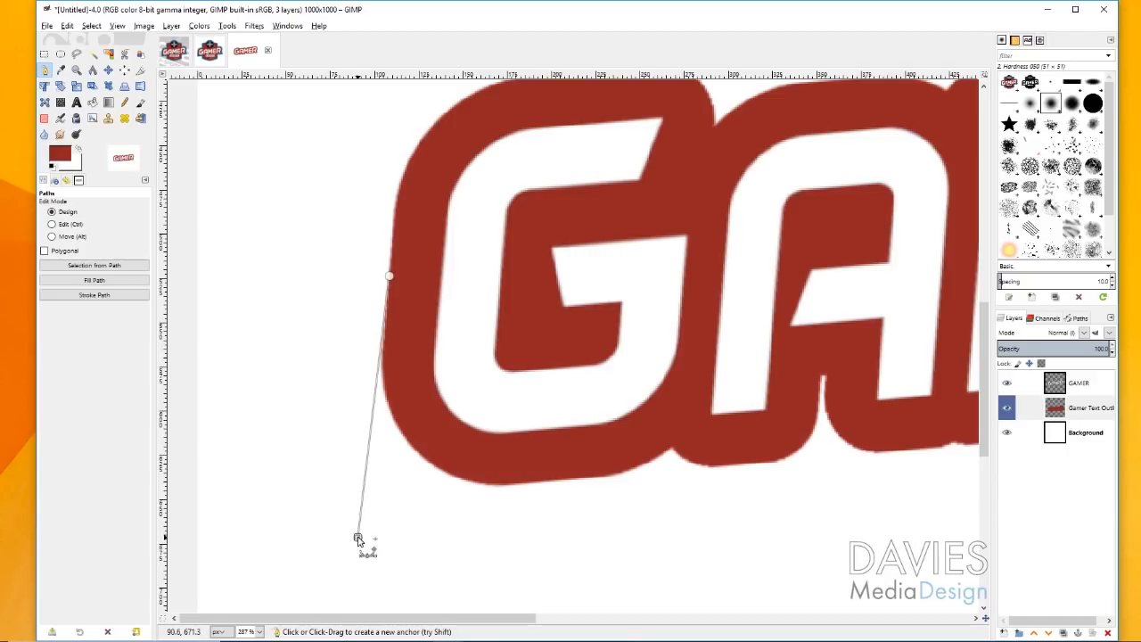
mouse_move(357, 538)
mouse_down()
mouse_move(371, 536)
mouse_move(363, 524)
mouse_up()
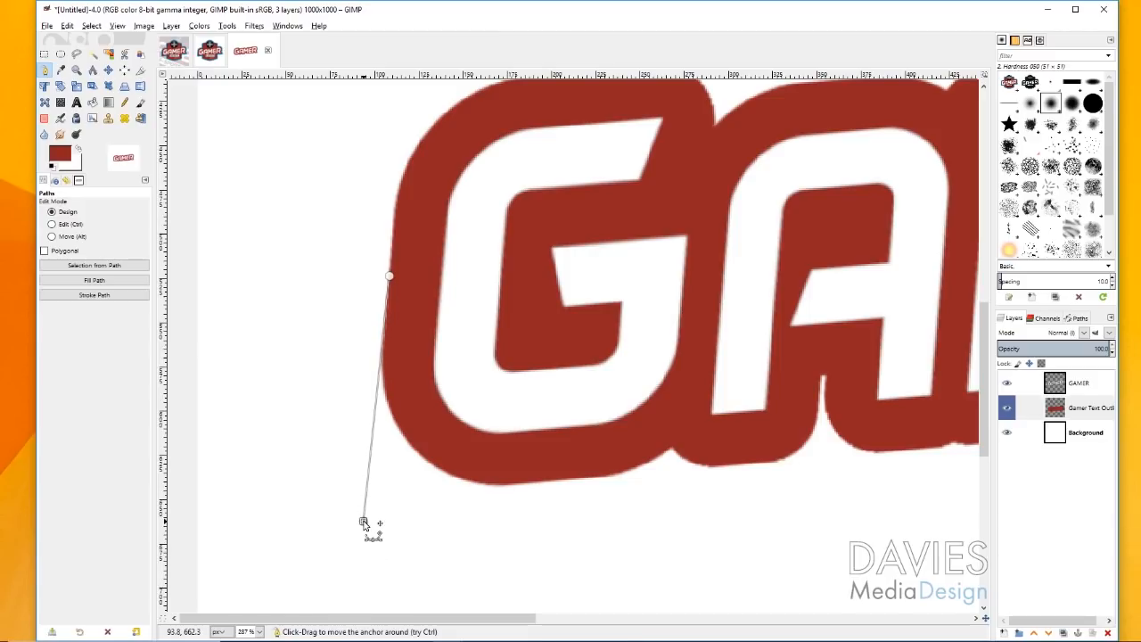
click(604, 479)
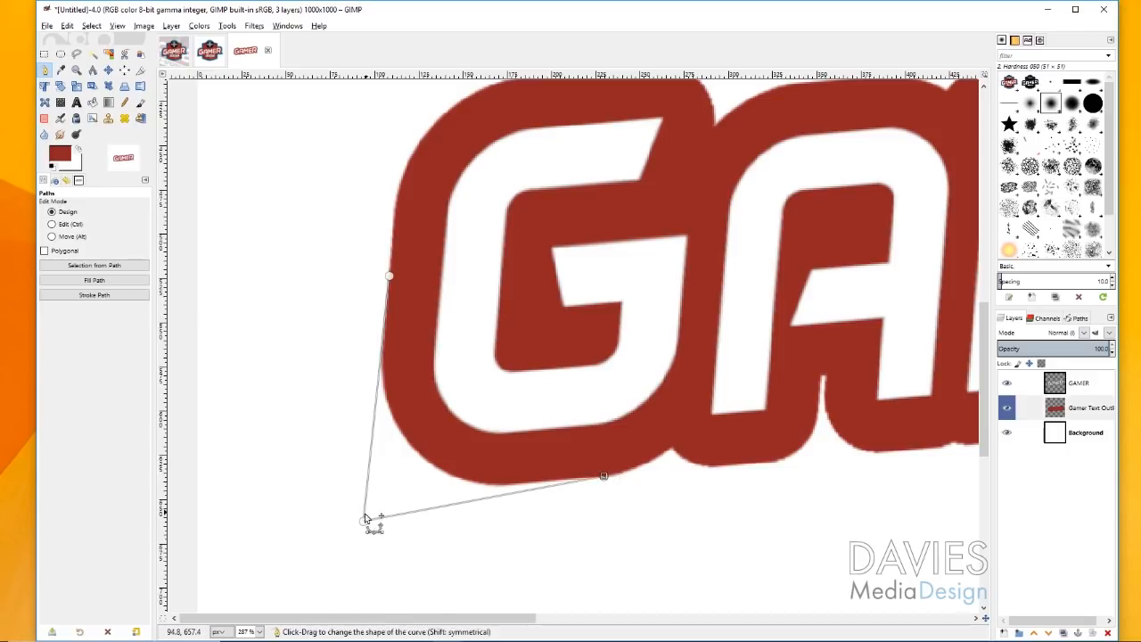
drag(364, 525, 370, 501)
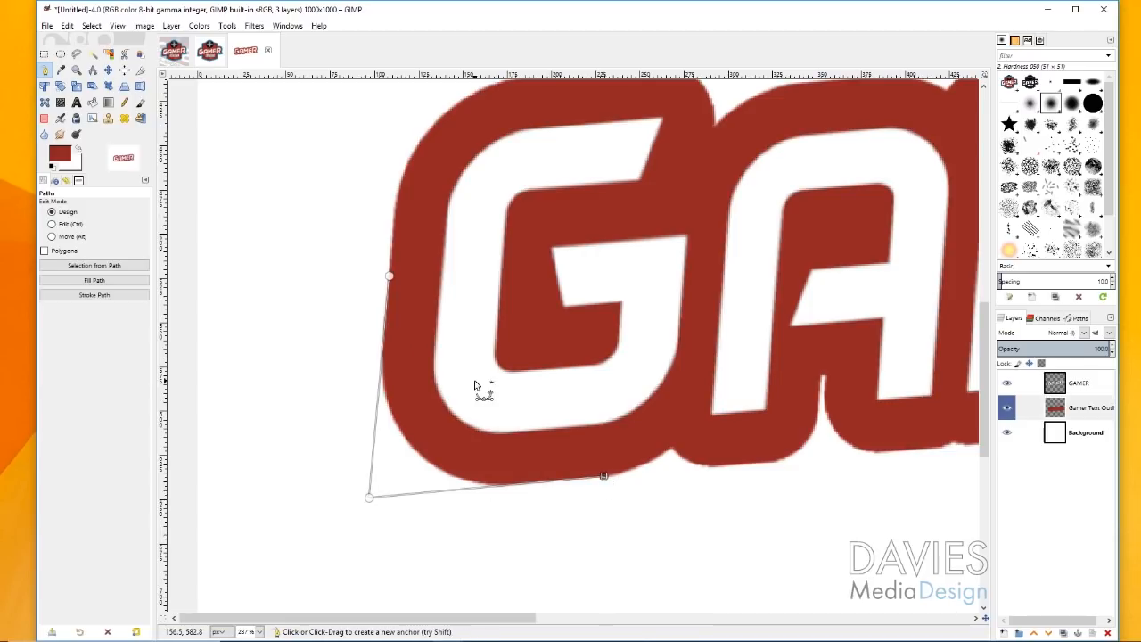
Close the path at the G into a triangle and convert it to a selection.
click(410, 298)
drag(410, 298, 389, 277)
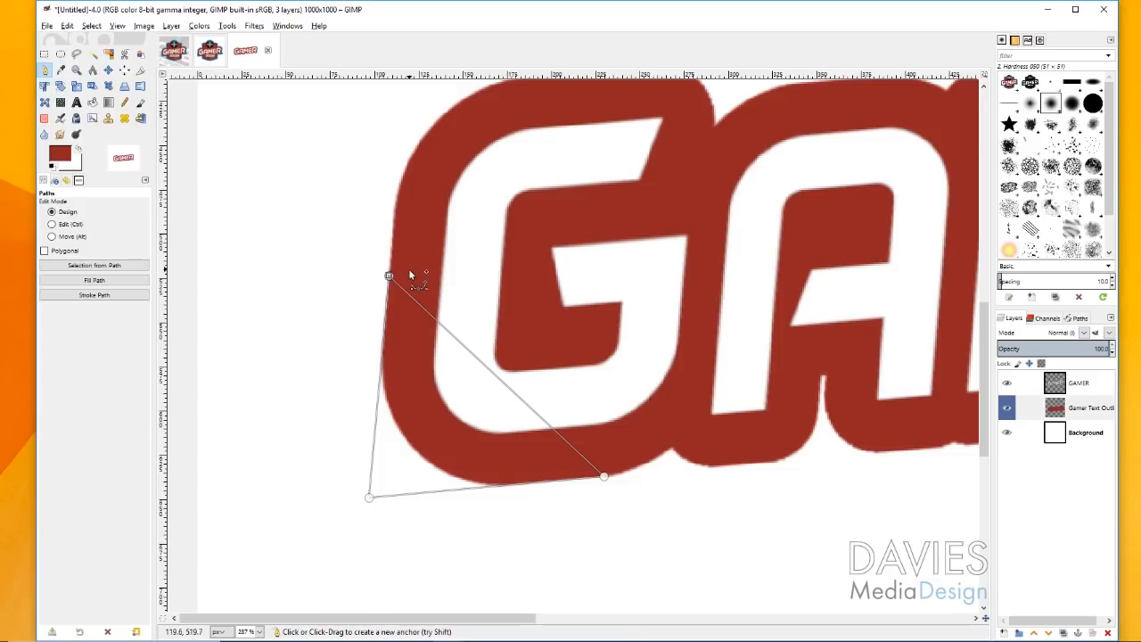
click(100, 267)
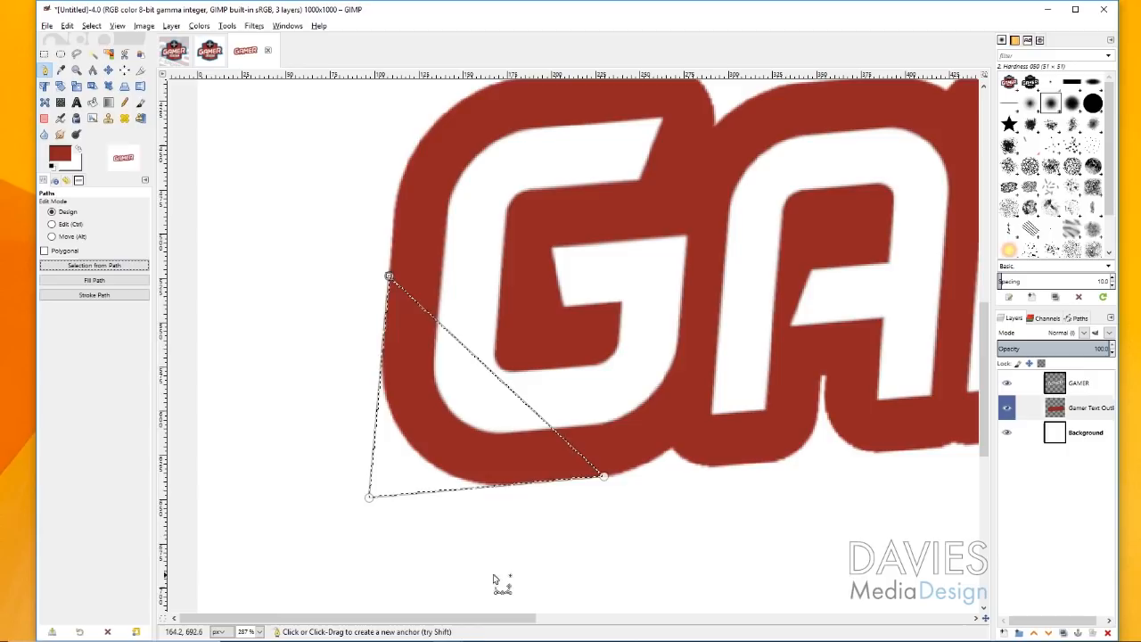
Paint the selected corner by the G dark red with the Paintbrush and clear the selection.
click(140, 101)
mouse_move(389, 370)
mouse_down()
mouse_move(356, 501)
mouse_move(365, 544)
mouse_move(510, 493)
mouse_up()
mouse_move(436, 454)
mouse_down()
mouse_move(477, 499)
mouse_move(562, 492)
mouse_move(569, 478)
mouse_move(493, 478)
mouse_up()
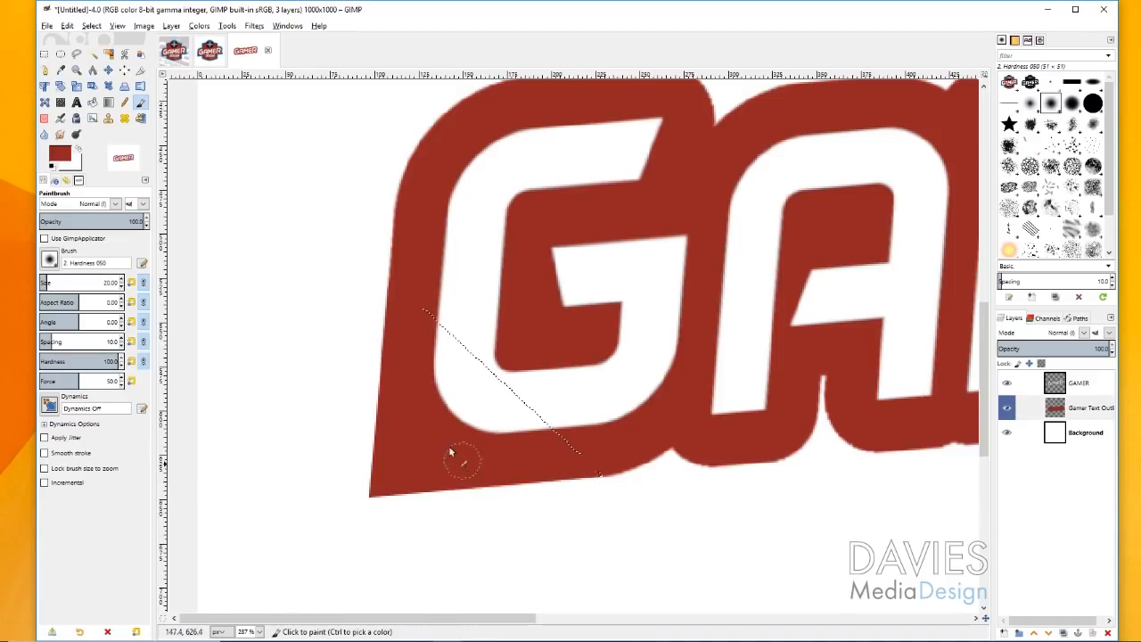
click(67, 25)
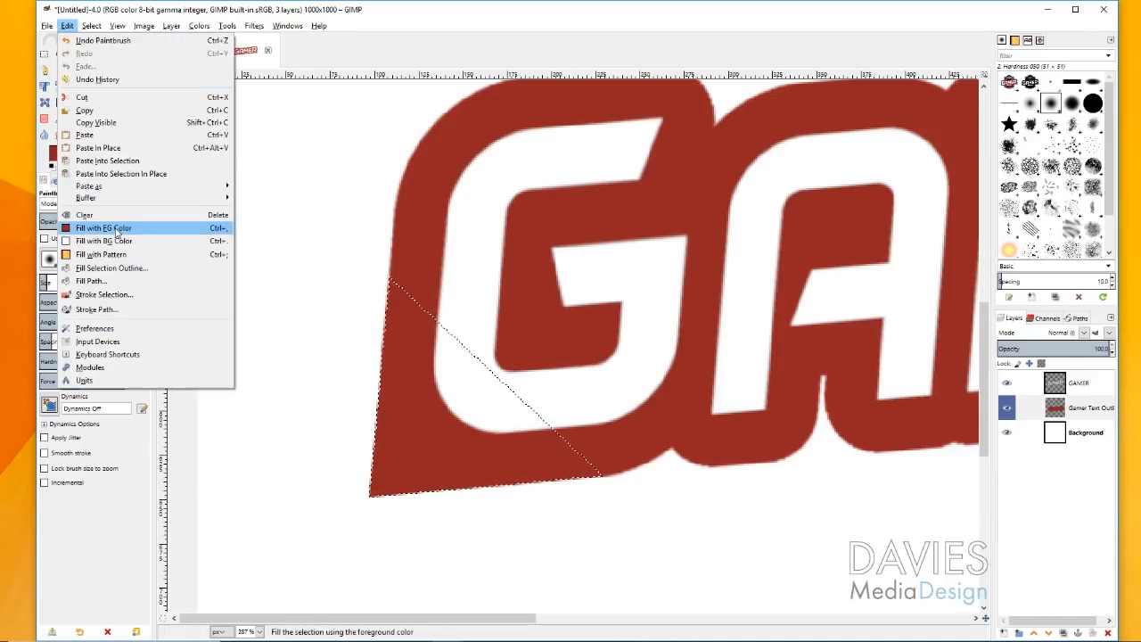
click(439, 7)
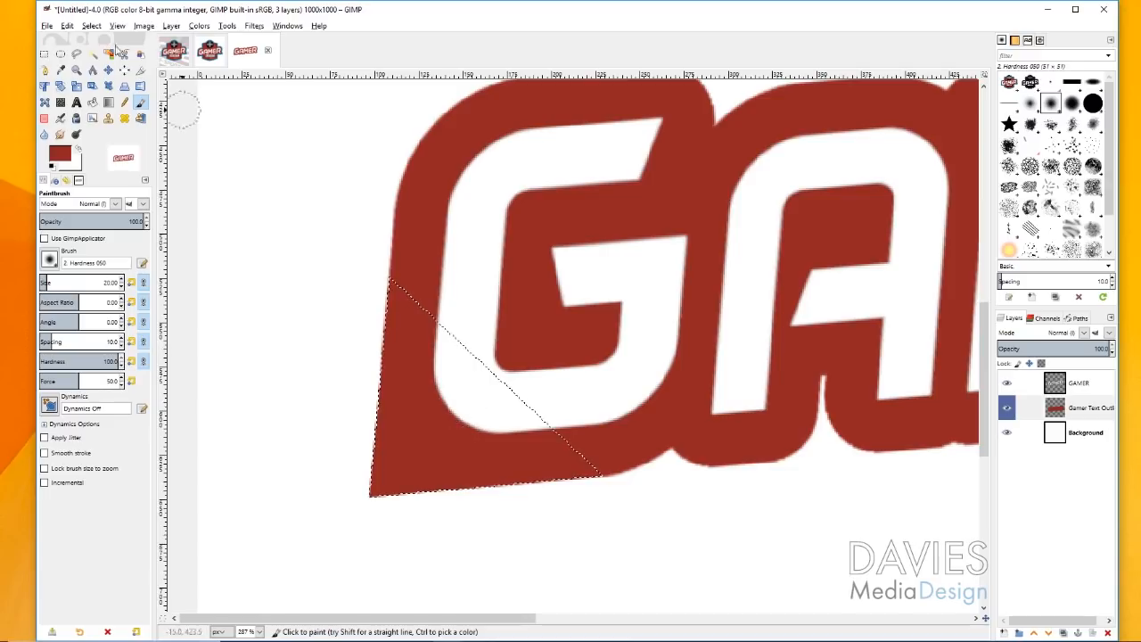
click(91, 25)
click(105, 53)
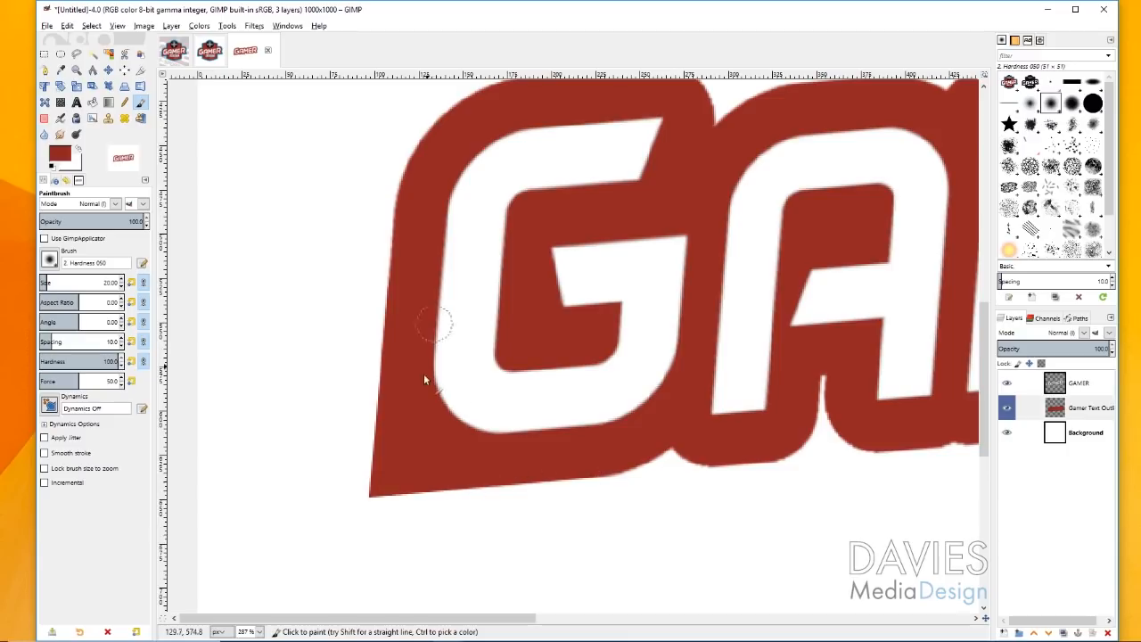
Draw a closed triangular path that sharpens the outline's corner at the foot of the R and convert it to a selection.
click(46, 69)
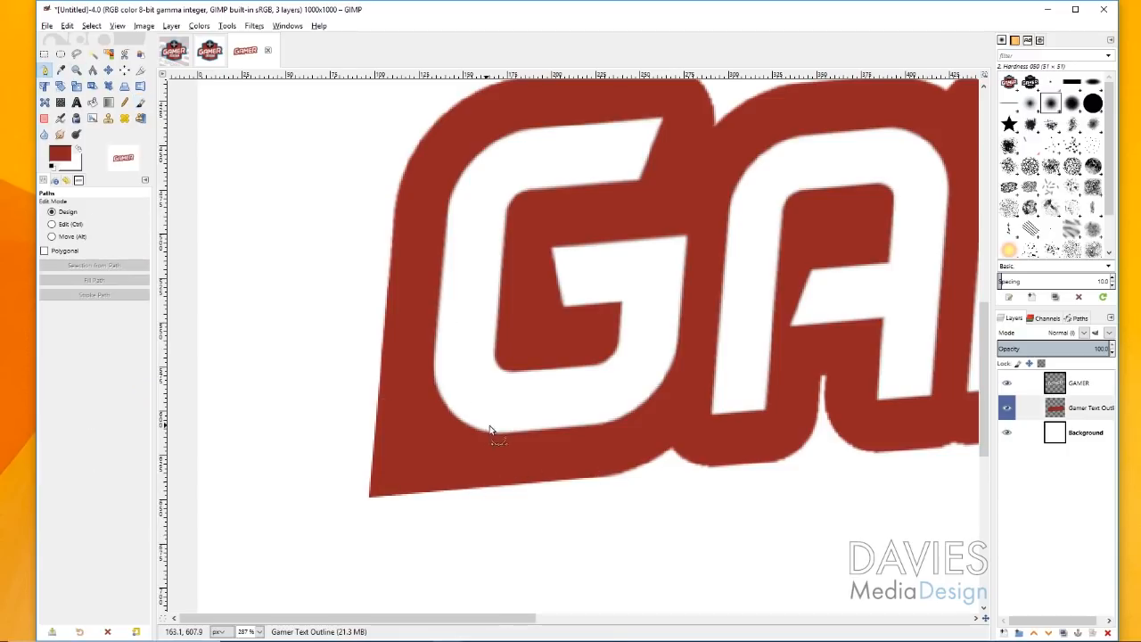
scroll(603, 624, right, 5)
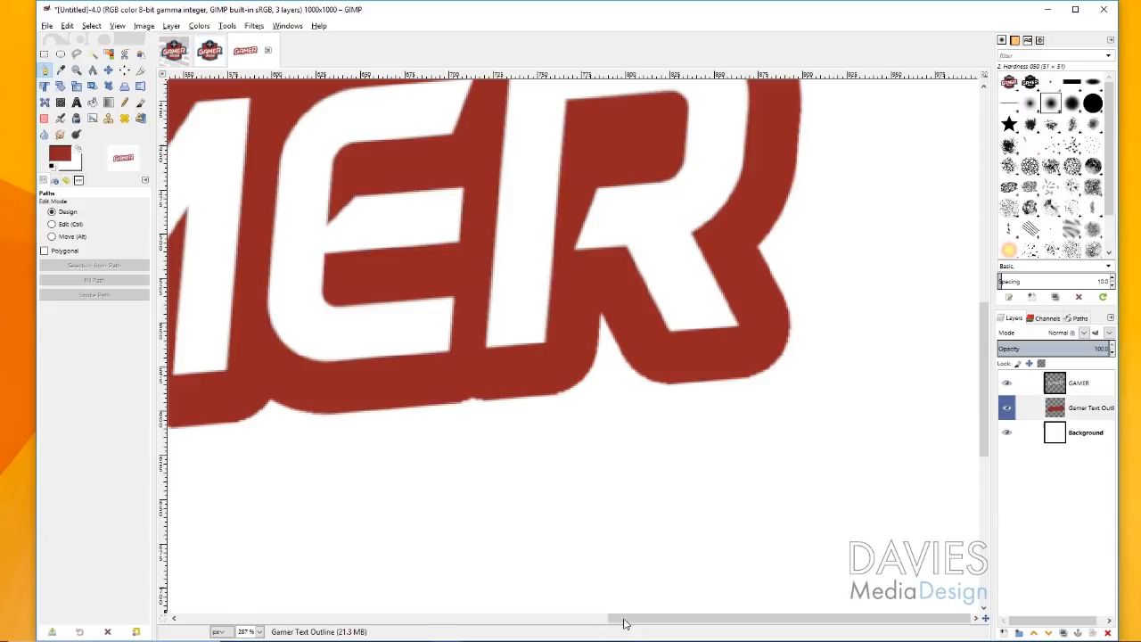
click(764, 262)
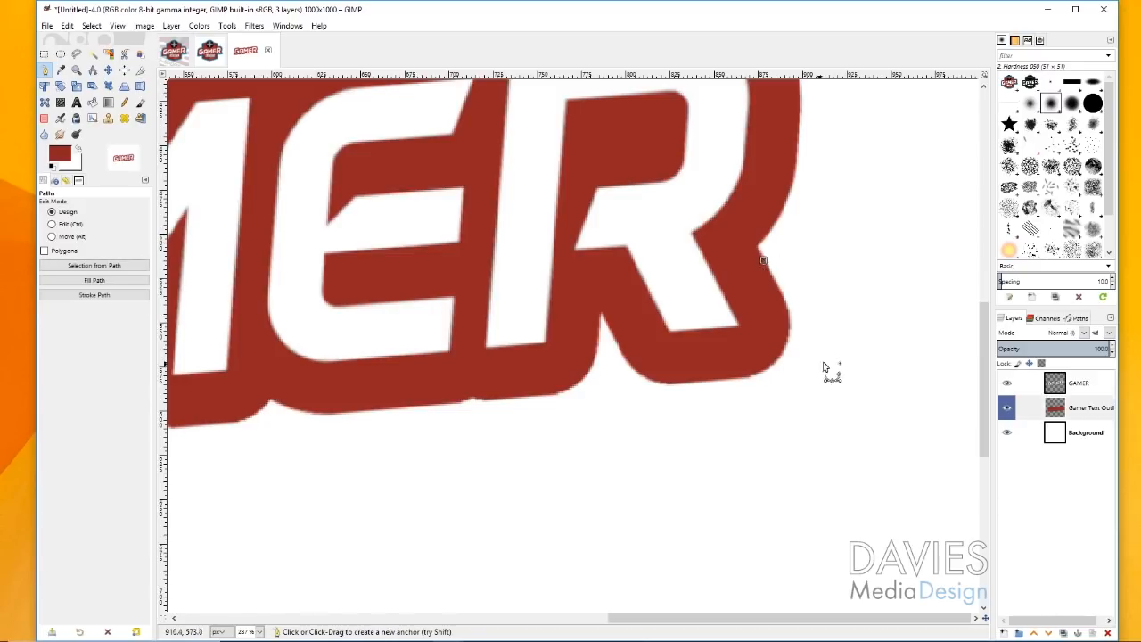
click(719, 381)
drag(844, 362, 824, 376)
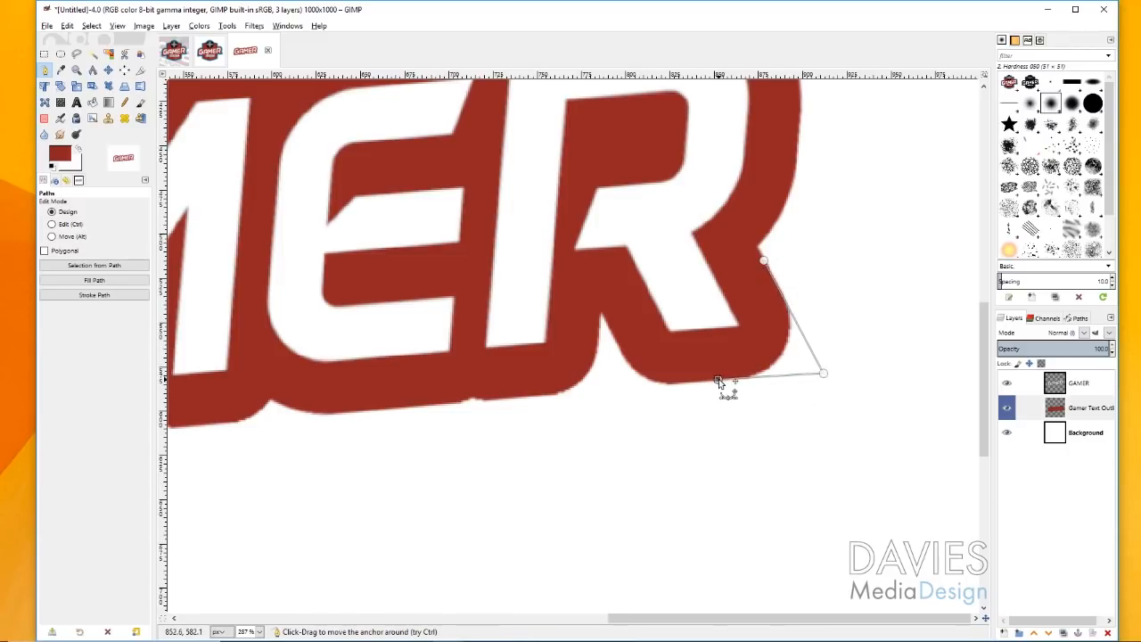
drag(752, 290, 764, 263)
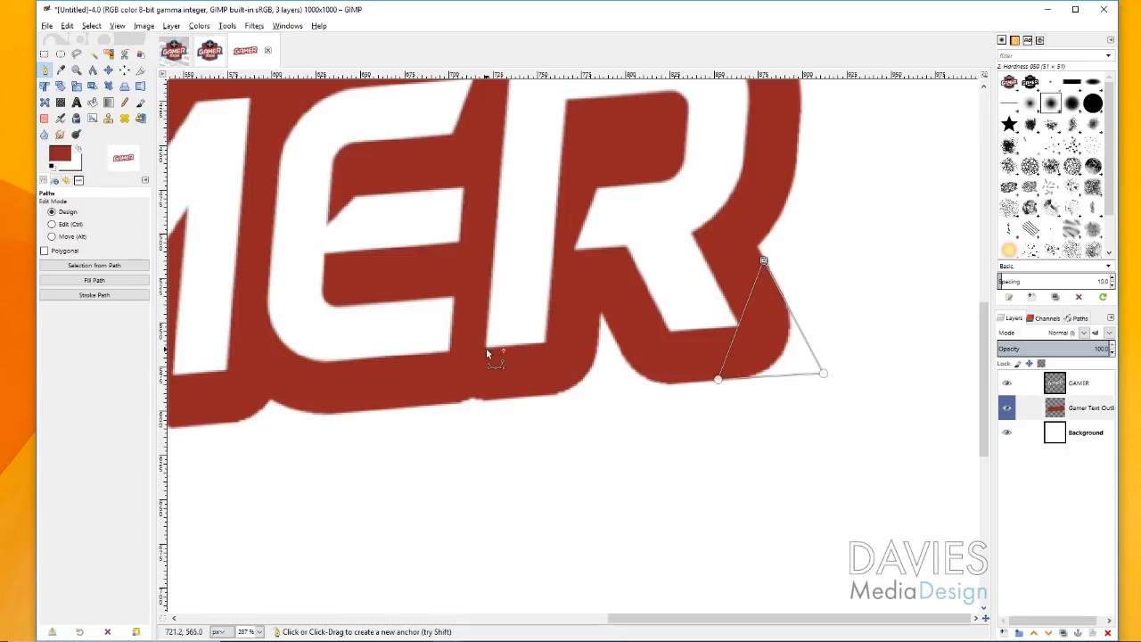
click(94, 264)
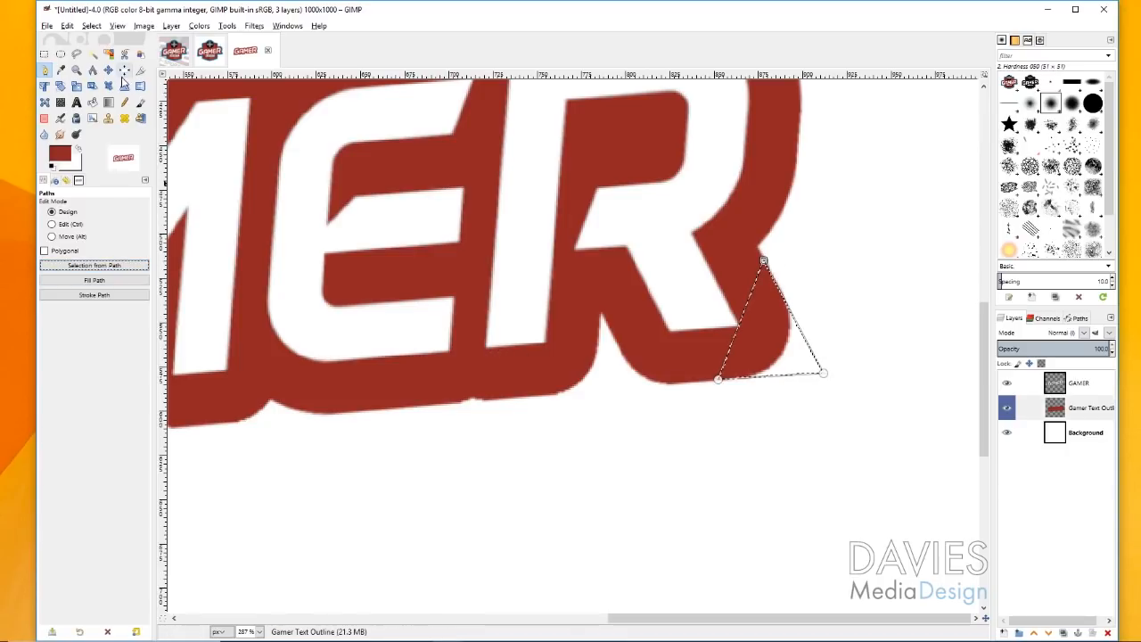
Paint the selected corner by the R dark red with the Paintbrush and clear the selection.
click(140, 103)
mouse_move(777, 333)
mouse_down()
mouse_move(820, 377)
mouse_move(741, 383)
mouse_up()
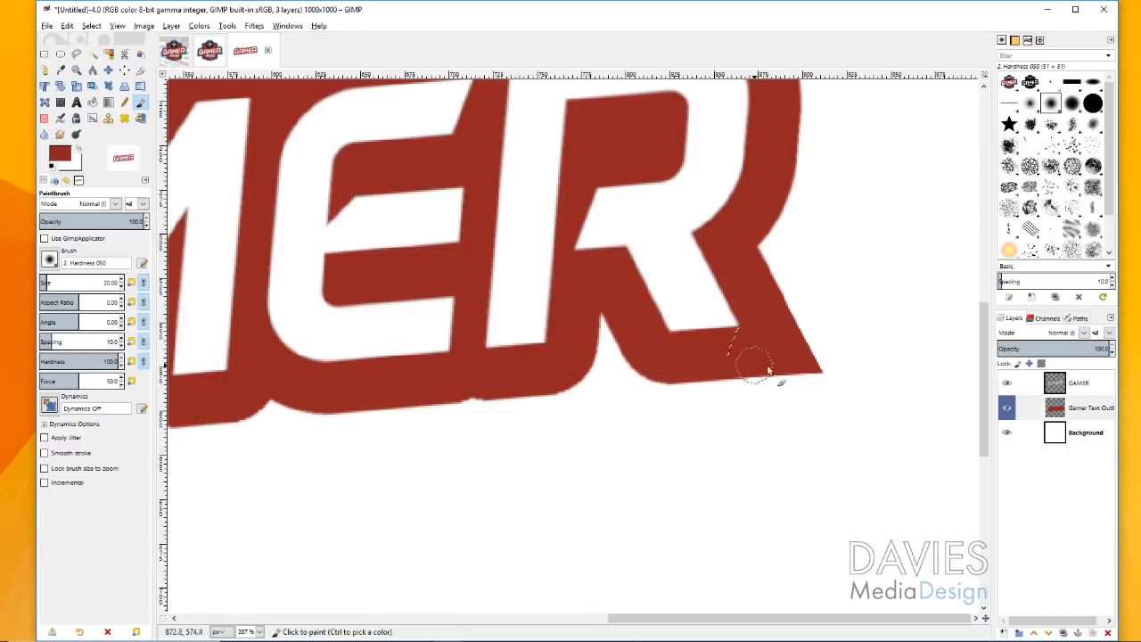
click(92, 26)
click(111, 51)
Use the Align tool on the GAMER text layer to center it horizontally relative to the first item.
click(76, 70)
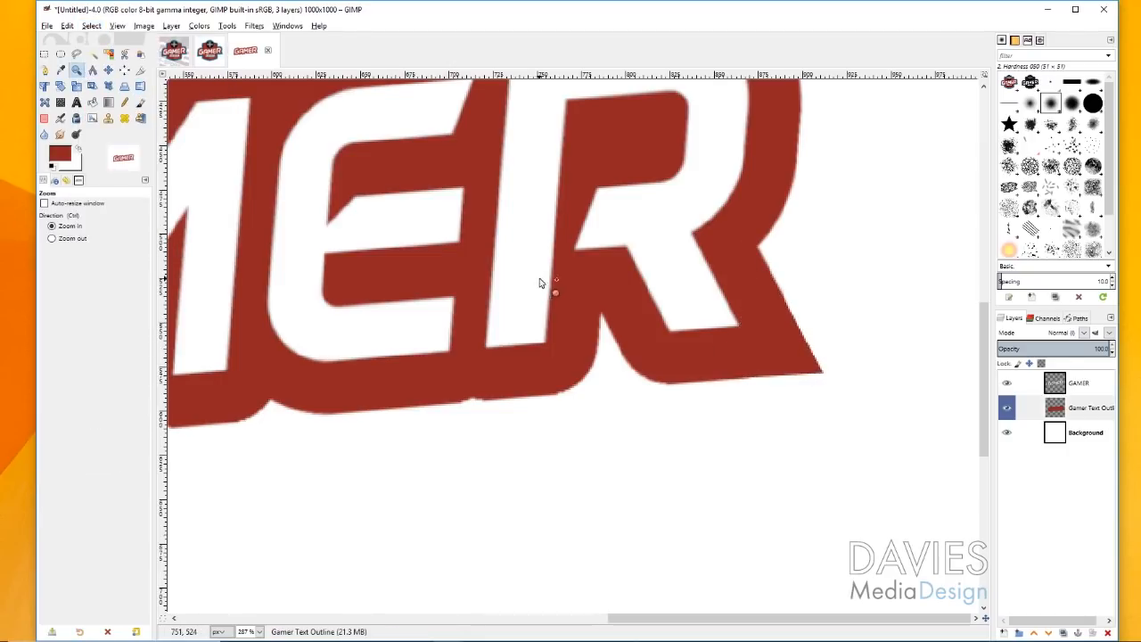
click(496, 287)
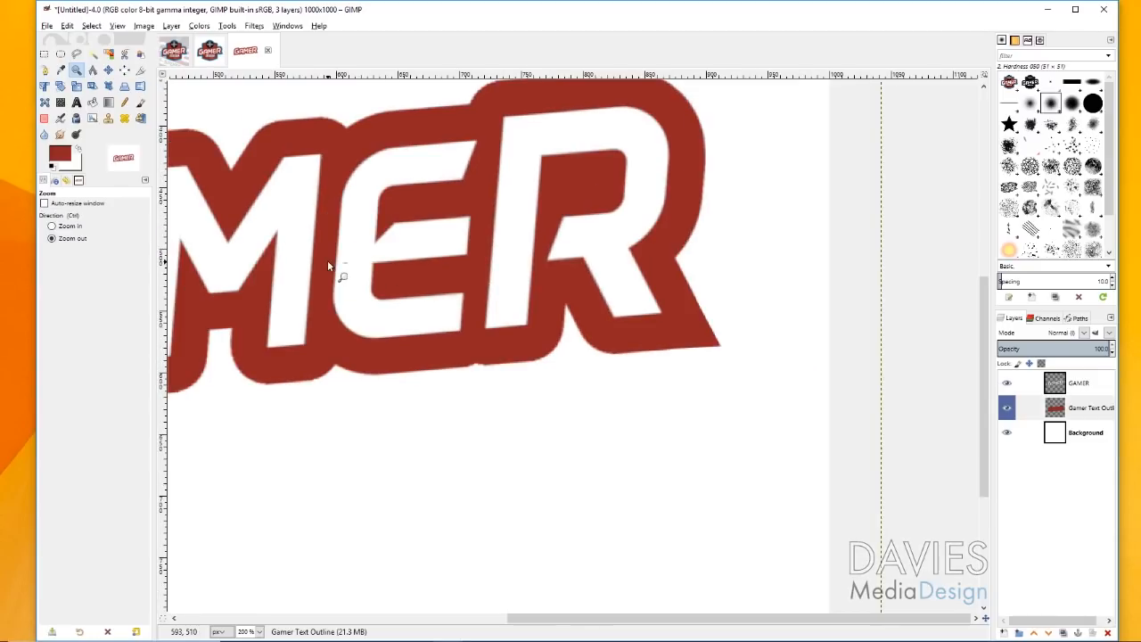
click(335, 266)
click(318, 245)
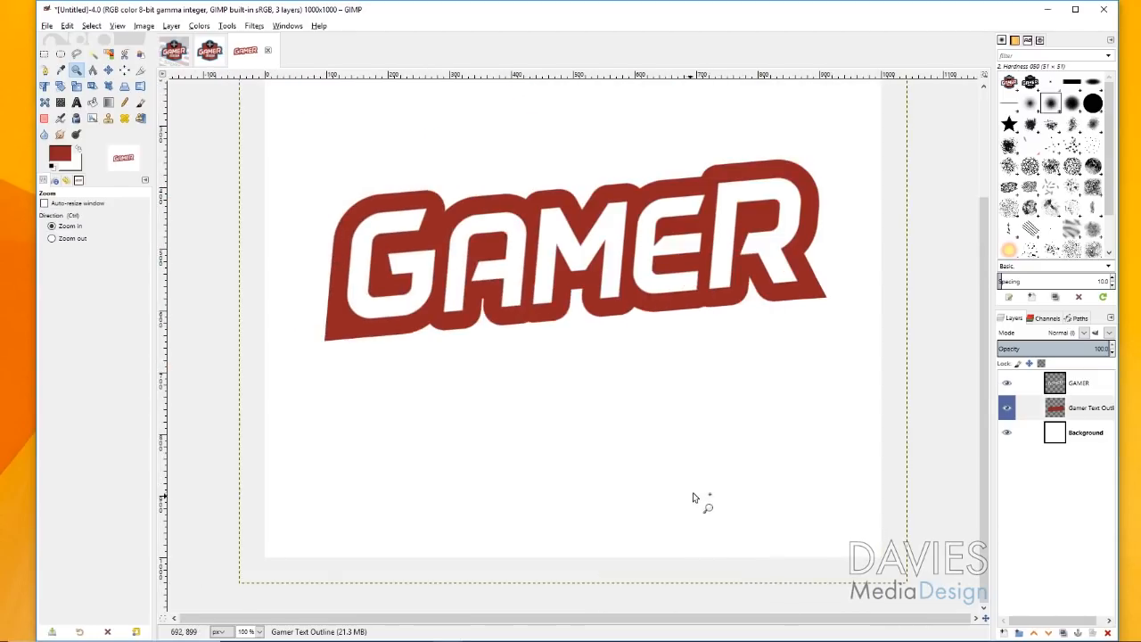
scroll(624, 482, up, 2)
click(576, 443)
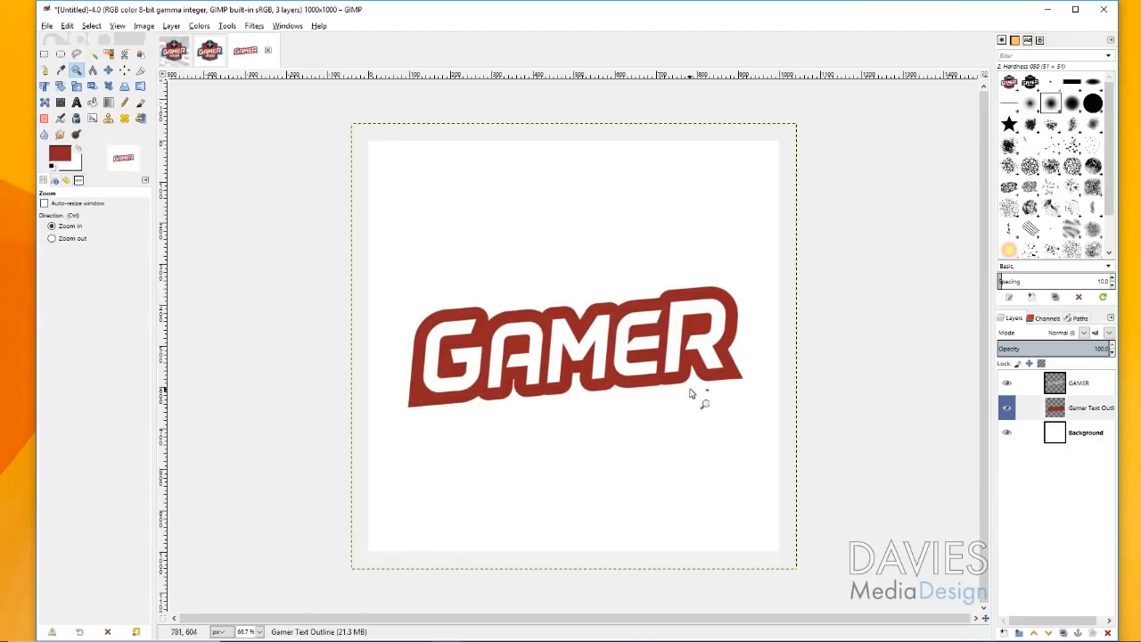
key(m)
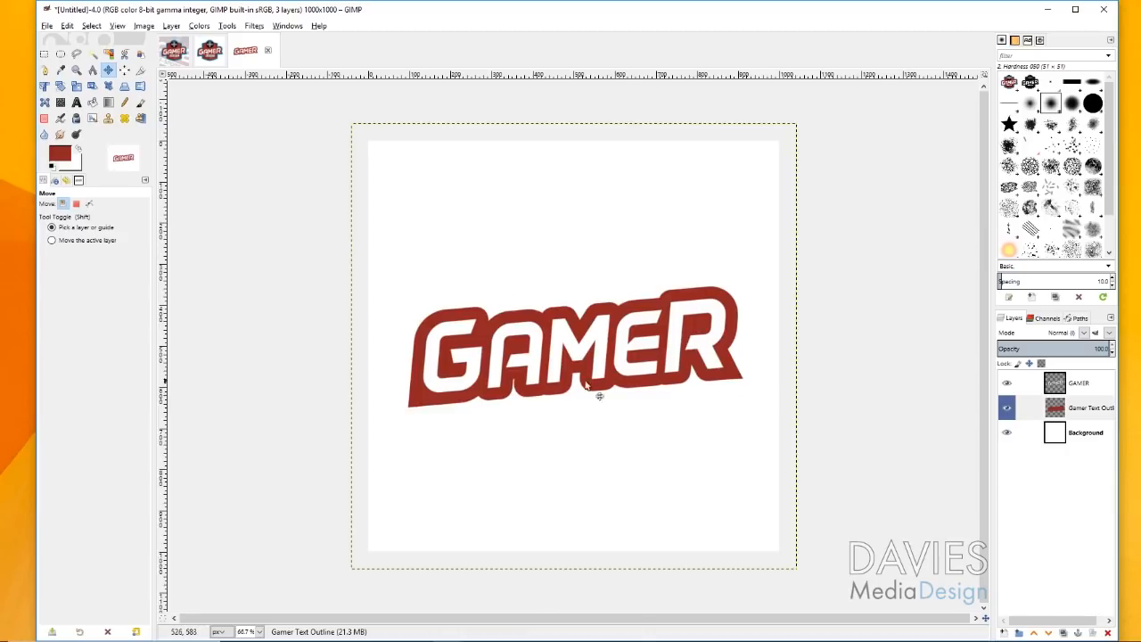
click(1068, 408)
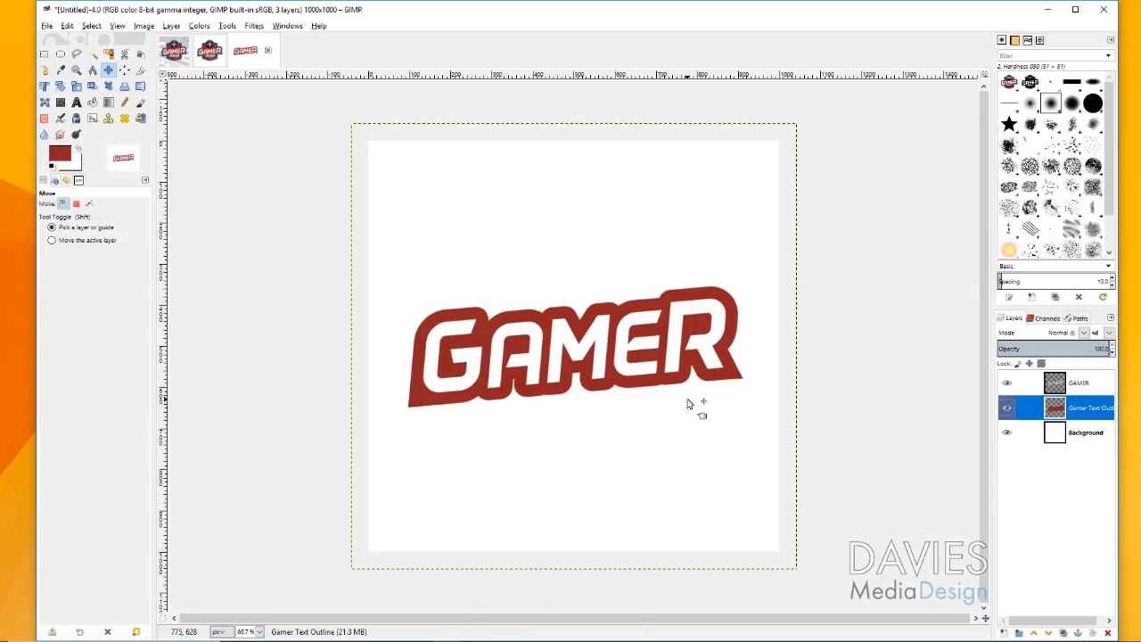
click(124, 69)
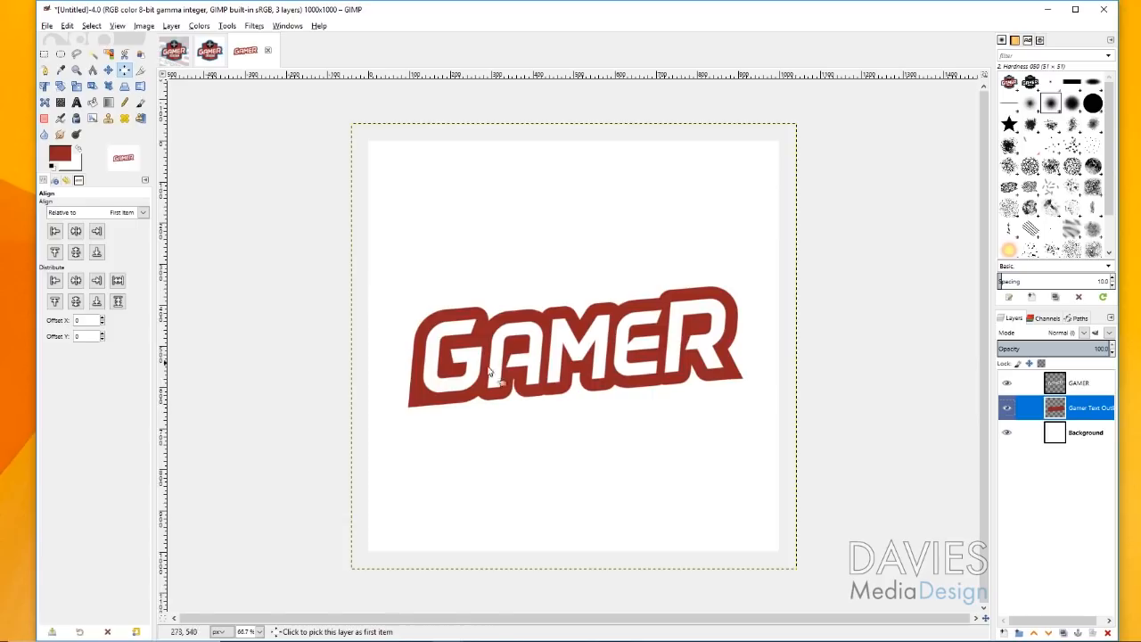
click(551, 395)
click(75, 231)
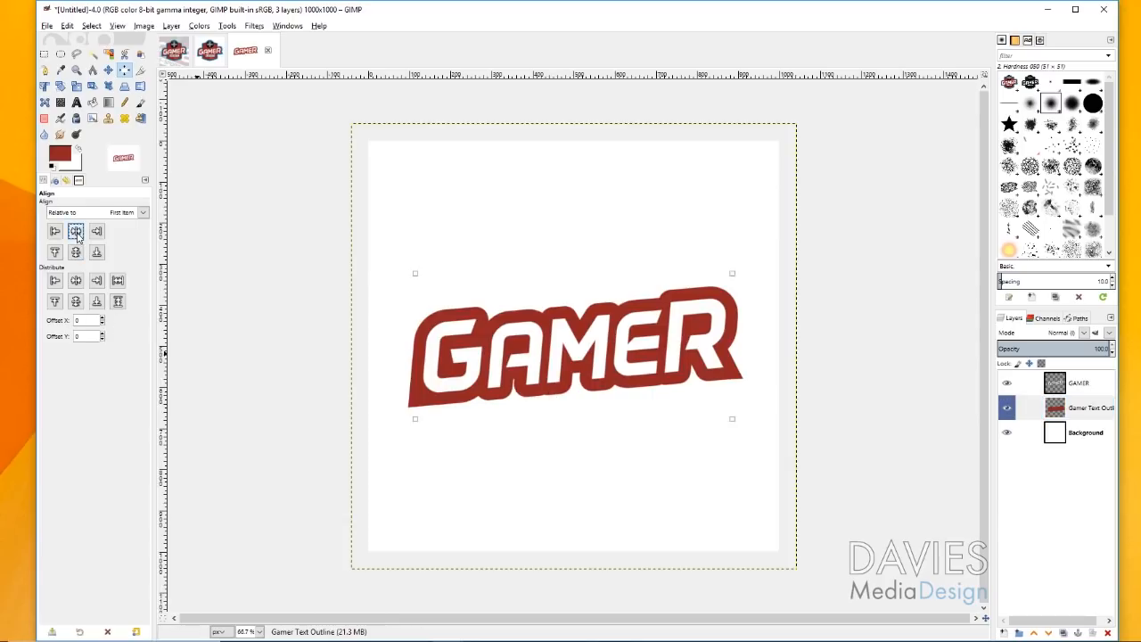
click(1049, 388)
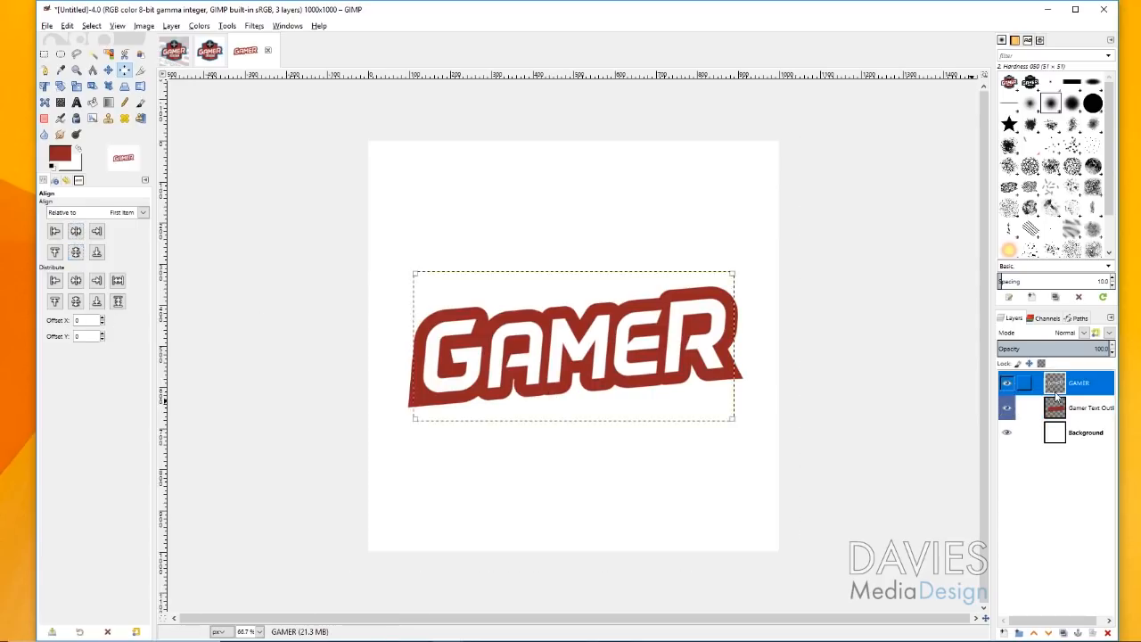
click(600, 350)
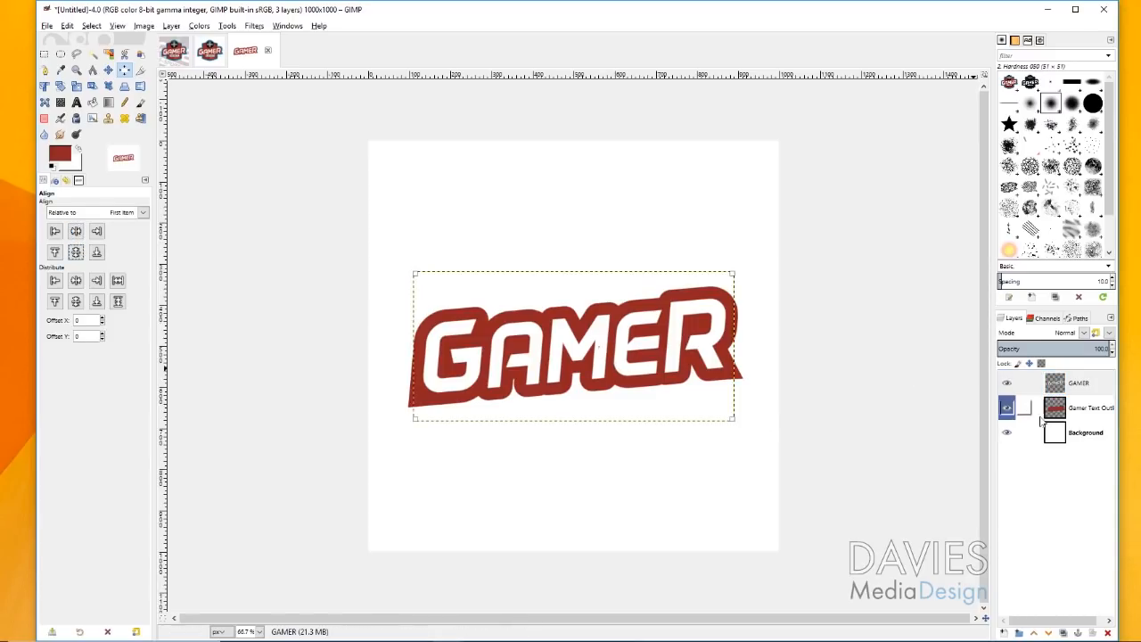
Select the Background layer and place a vertical guide through the letter G.
click(1070, 434)
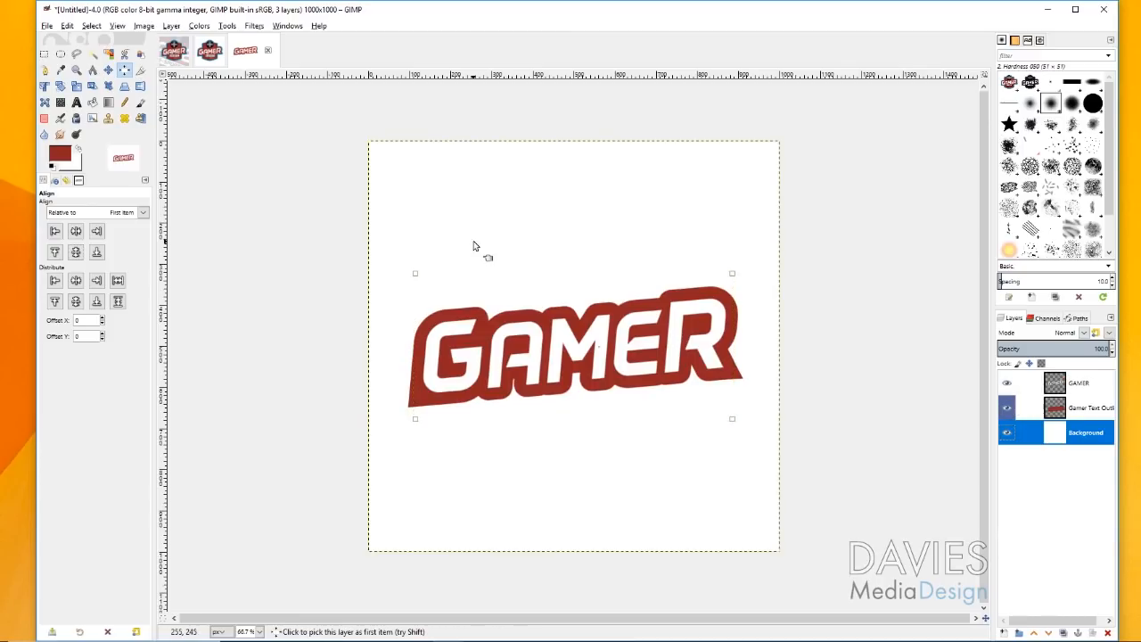
click(108, 69)
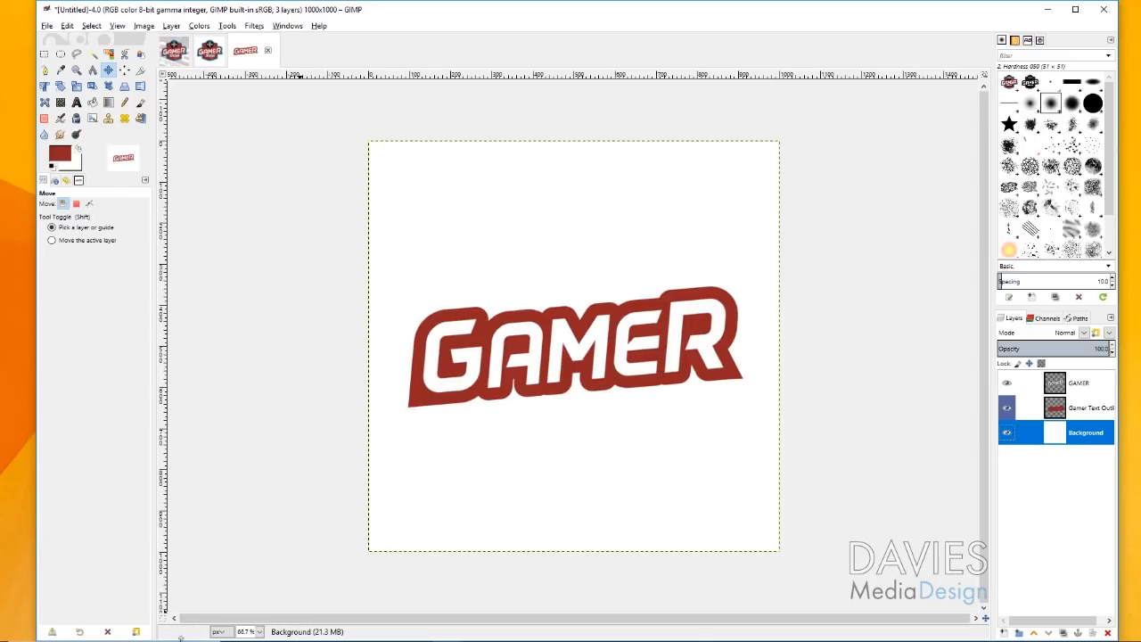
drag(163, 480, 463, 475)
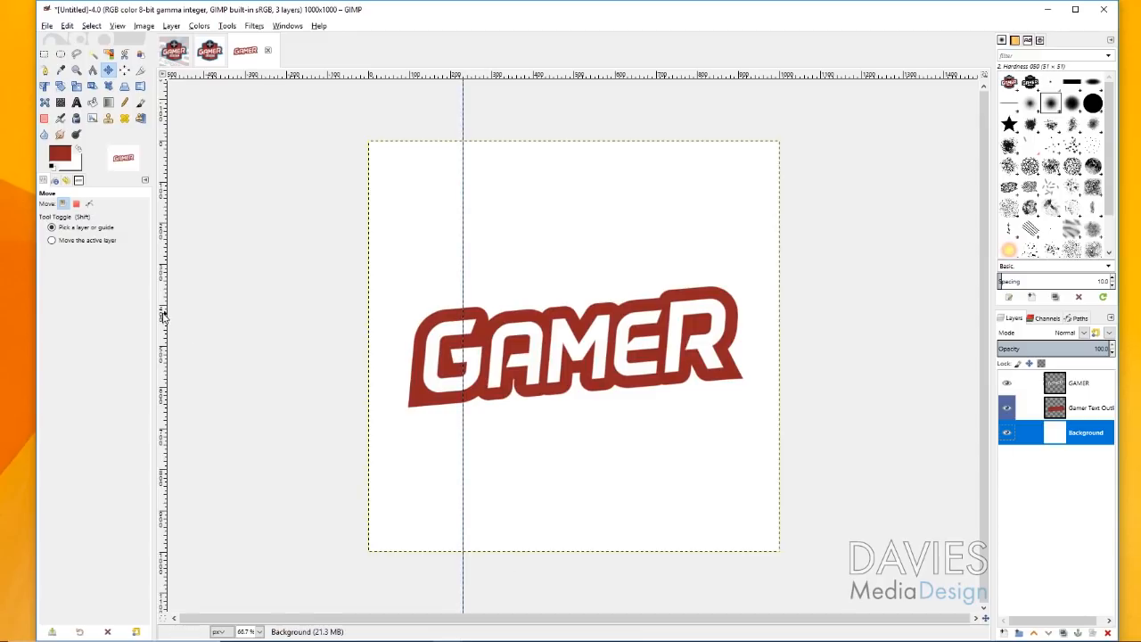
Place four more vertical guides across the canvas at about 770, 500, 300 and 700 px.
drag(162, 309, 686, 298)
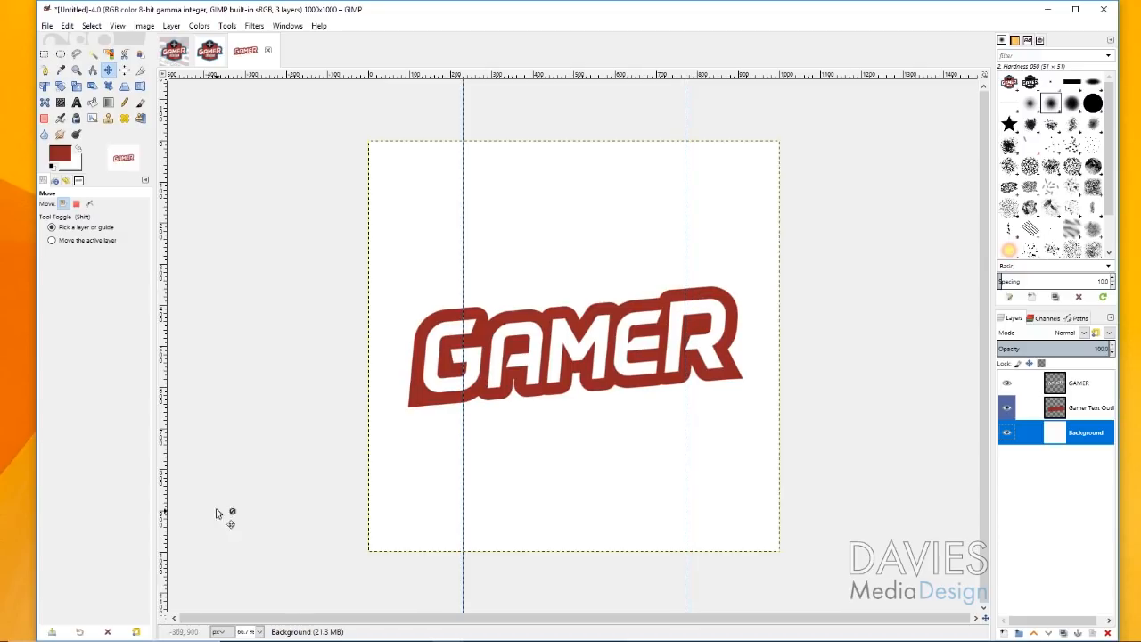
drag(164, 364, 574, 435)
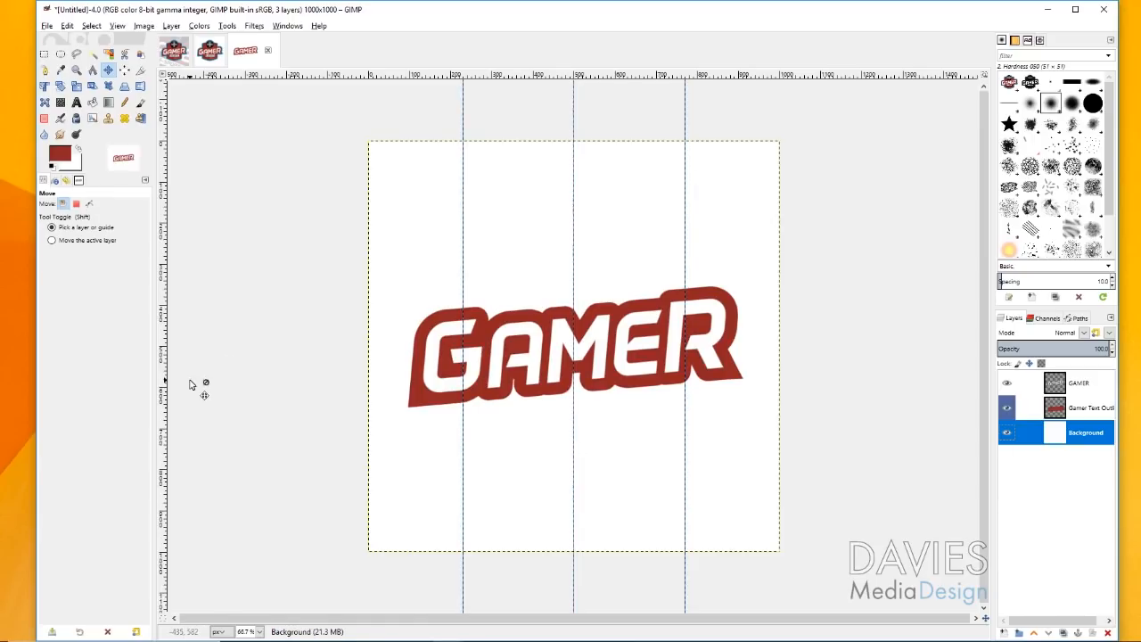
drag(163, 389, 492, 465)
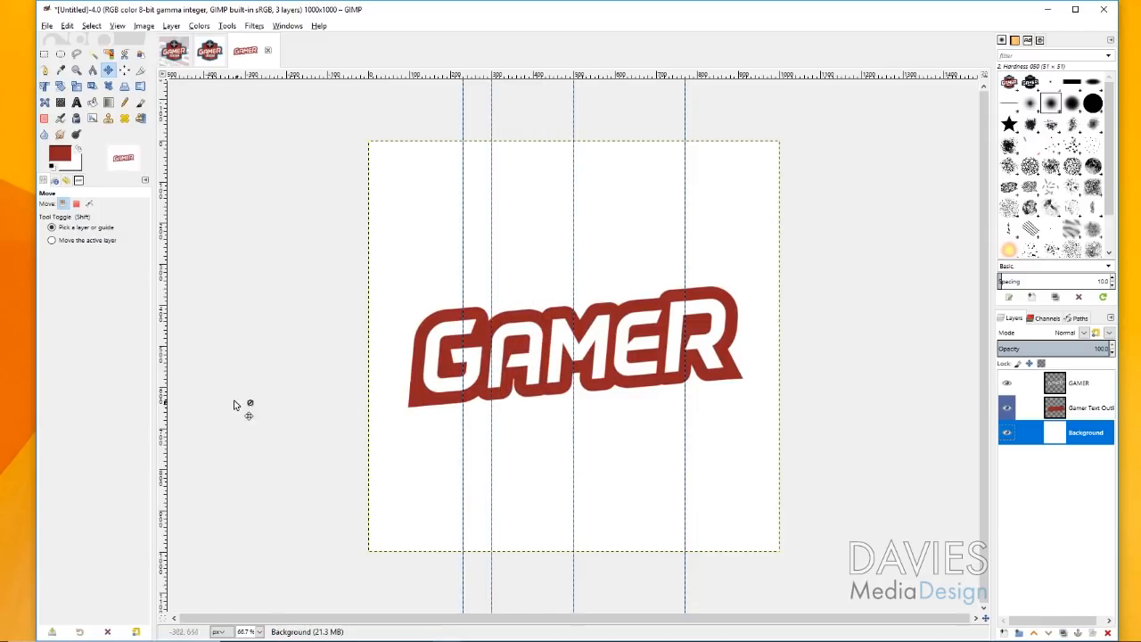
drag(167, 402, 657, 426)
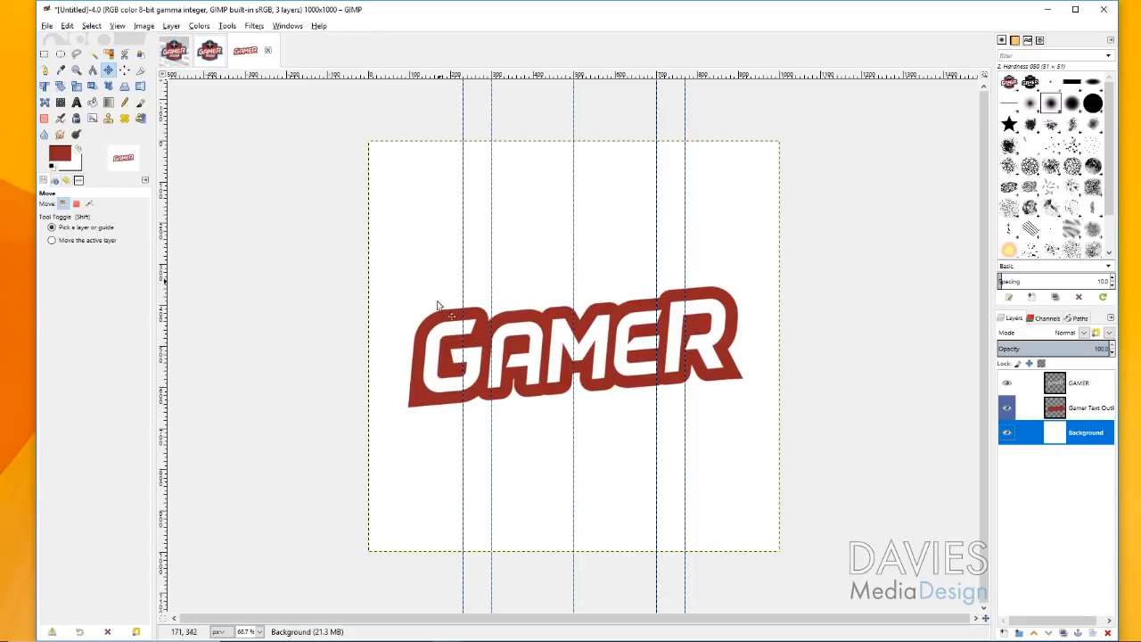
Place two horizontal guides above the GAMER lettering at about 275 and 235 px.
drag(326, 81, 315, 249)
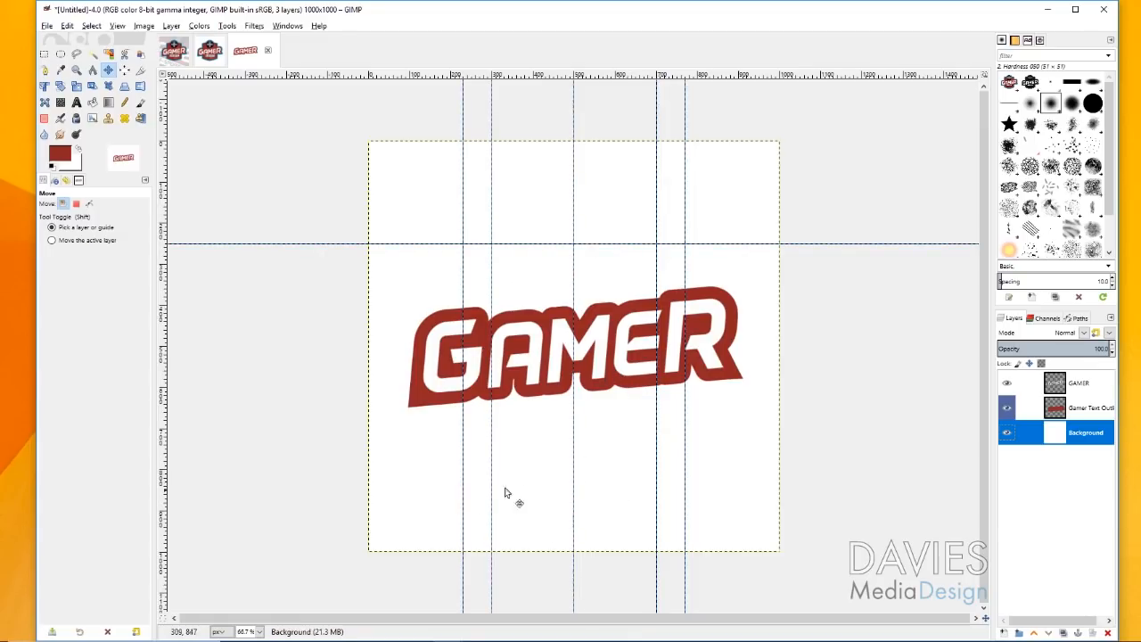
drag(310, 246, 313, 258)
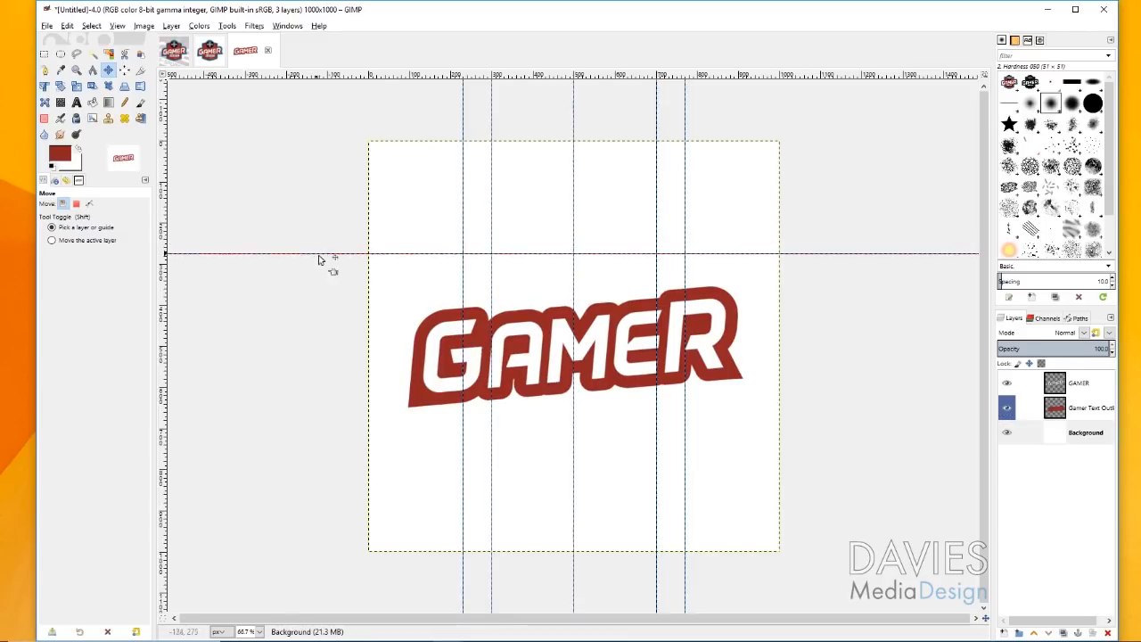
drag(351, 77, 342, 238)
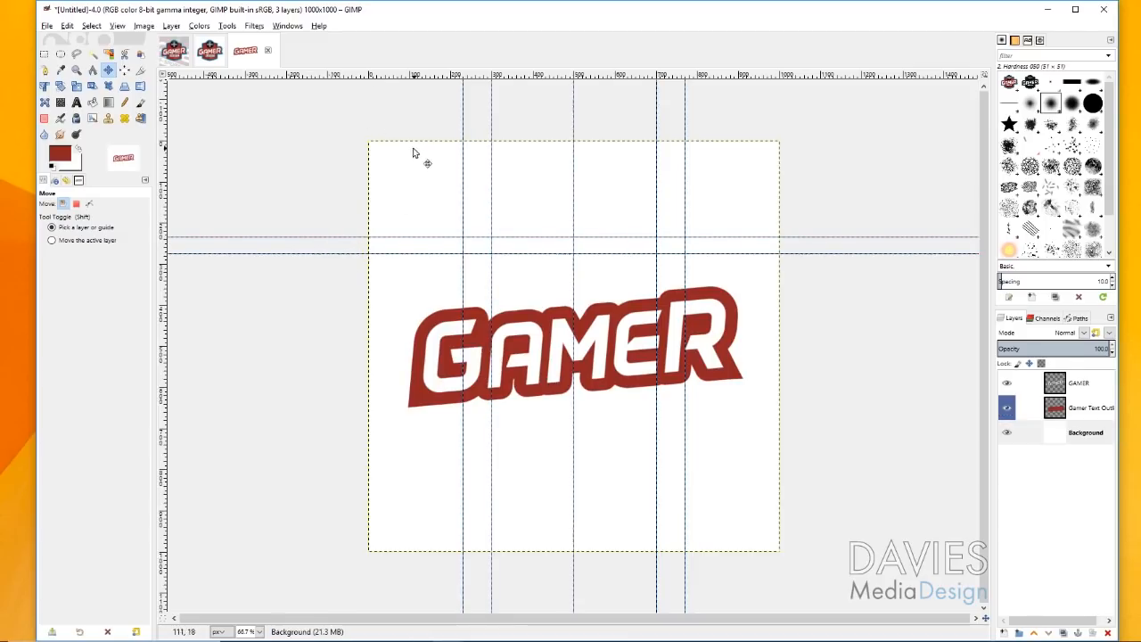
Place three horizontal guides below the lettering and space them at about 730, 800 and 835 px.
drag(328, 77, 360, 441)
drag(355, 80, 405, 462)
drag(325, 79, 364, 480)
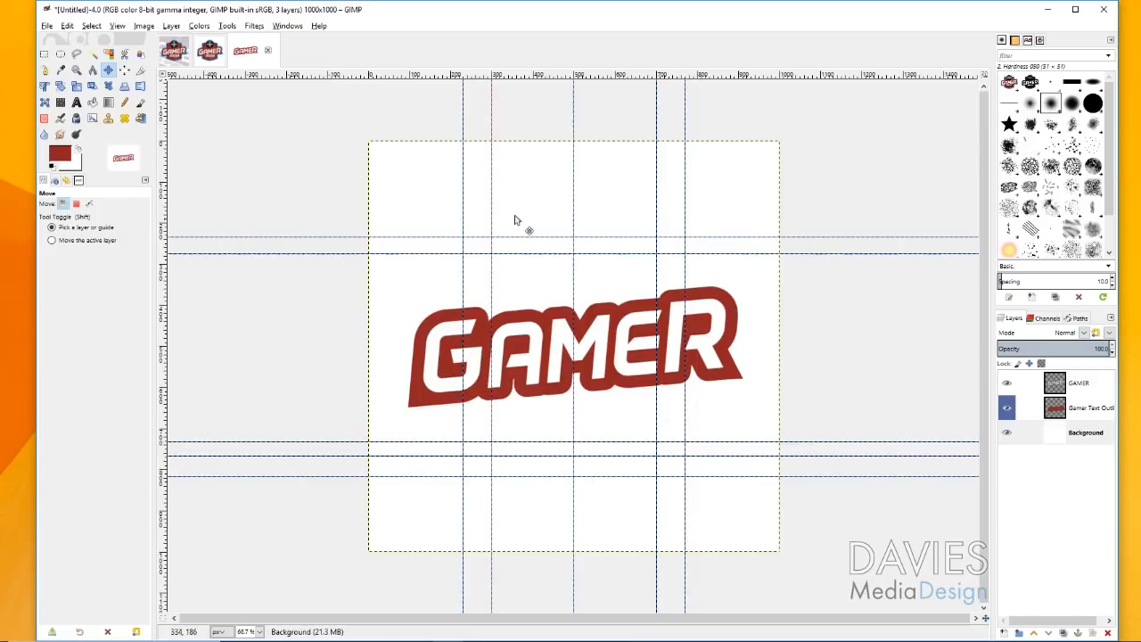
drag(588, 479, 593, 457)
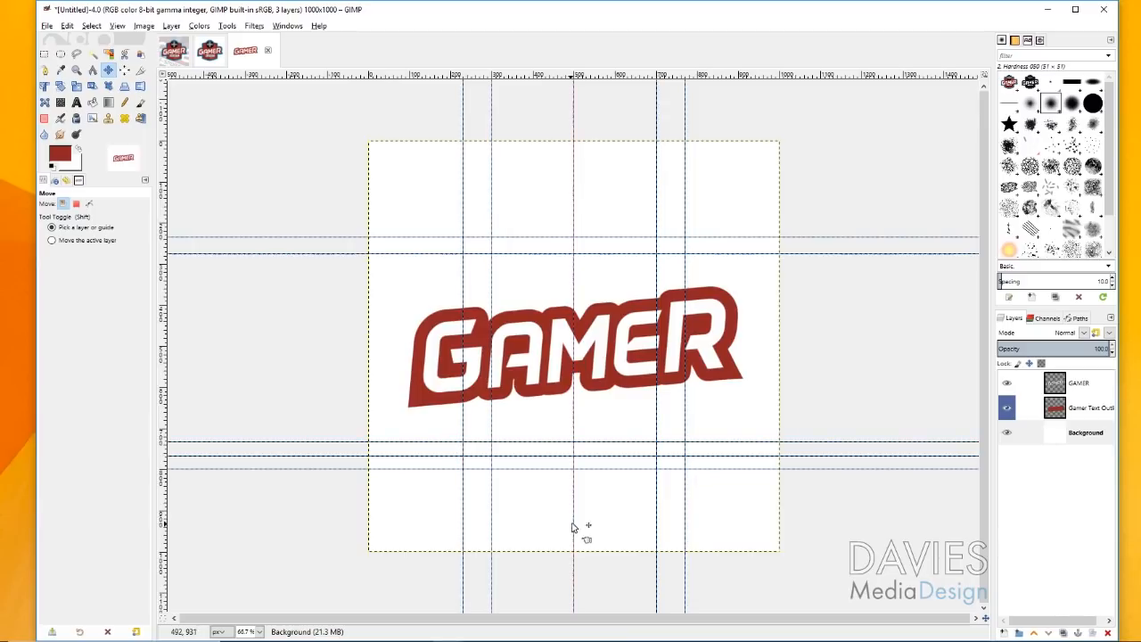
mouse_move(596, 469)
mouse_down()
mouse_move(596, 486)
mouse_move(599, 458)
mouse_move(596, 472)
mouse_up()
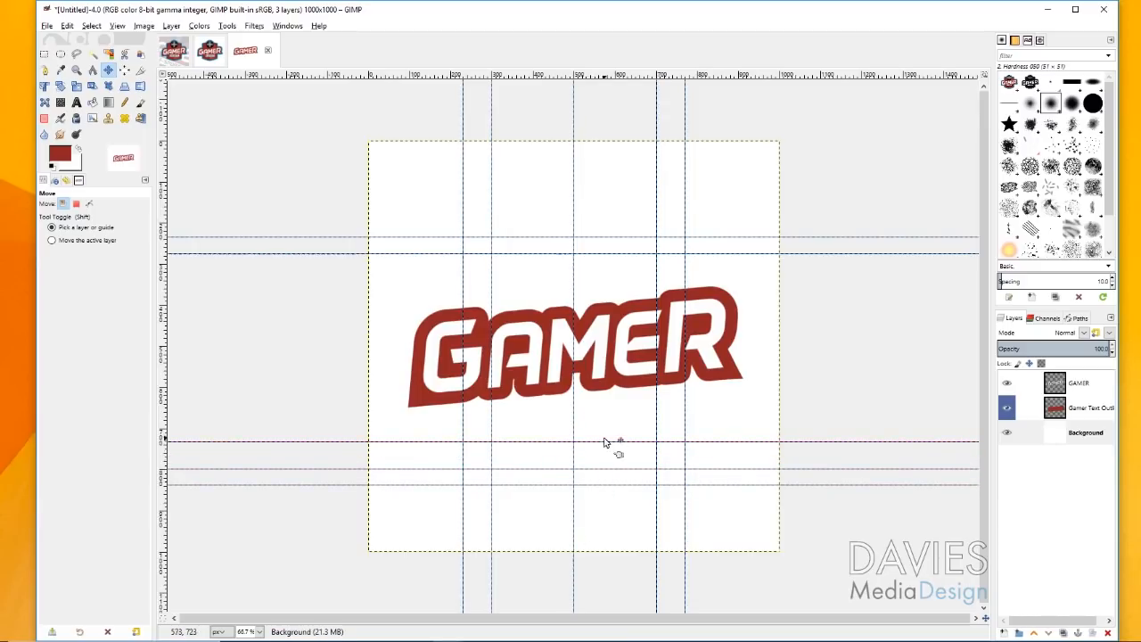
Compare with the reference logo and reposition the horizontal guides to about 220 and 258 px above the lettering and 783, 818 and 854 px below.
click(175, 53)
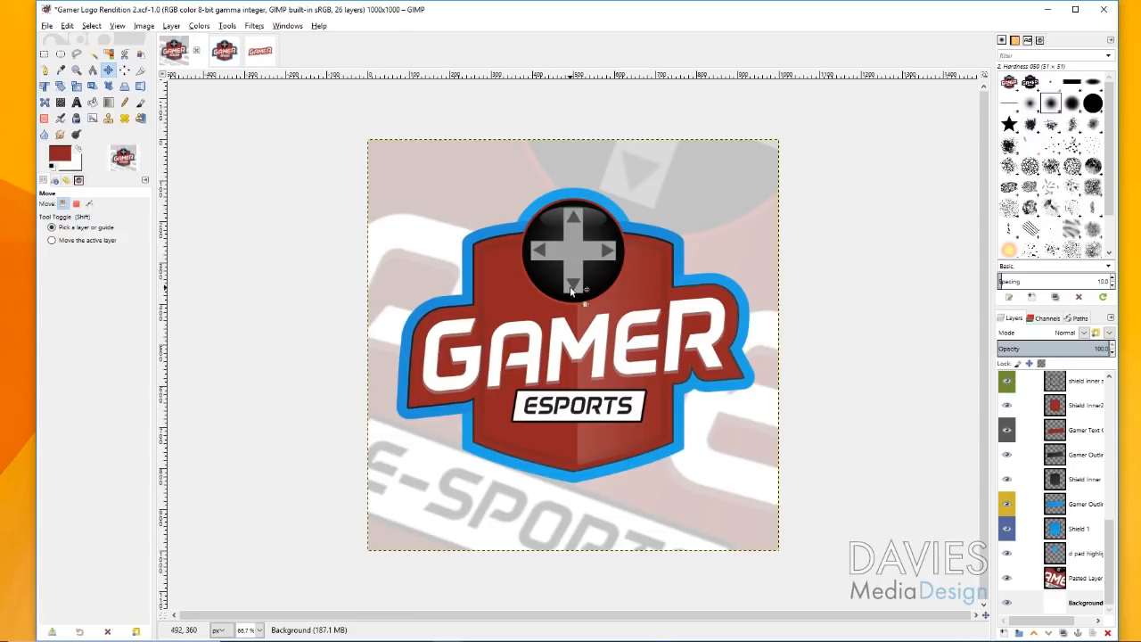
click(259, 55)
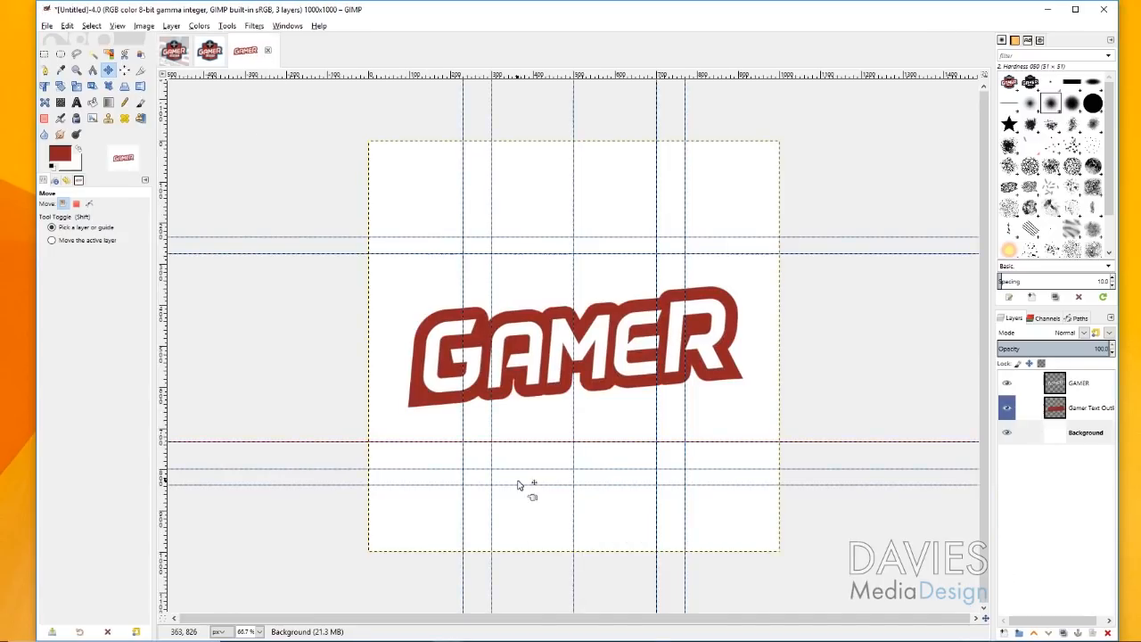
drag(590, 236, 590, 249)
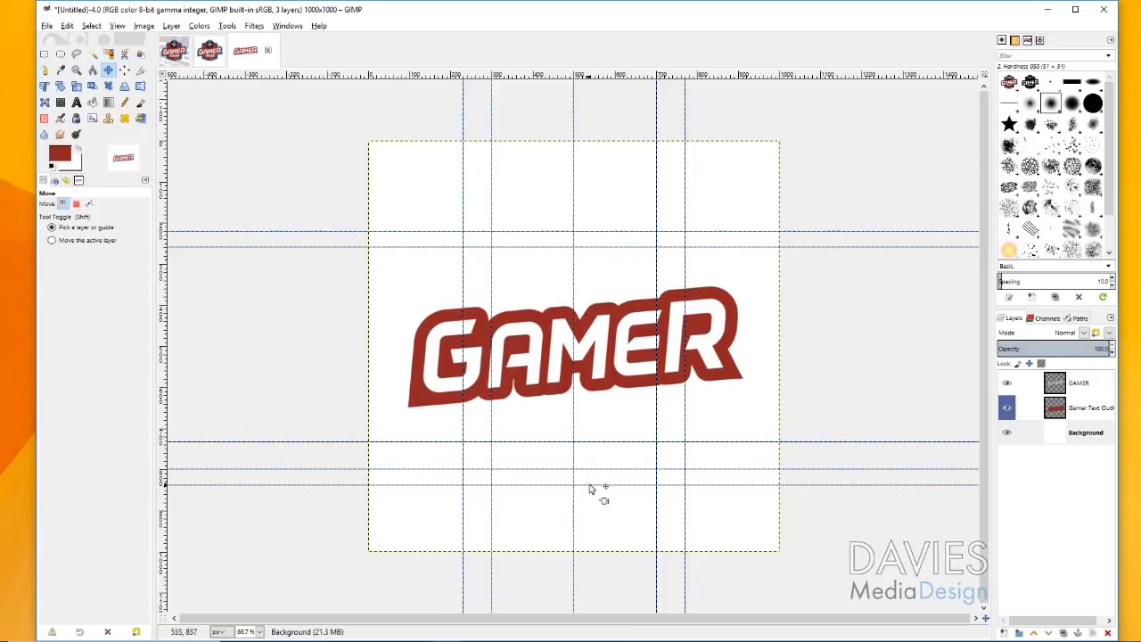
drag(598, 487, 598, 481)
drag(604, 443, 602, 466)
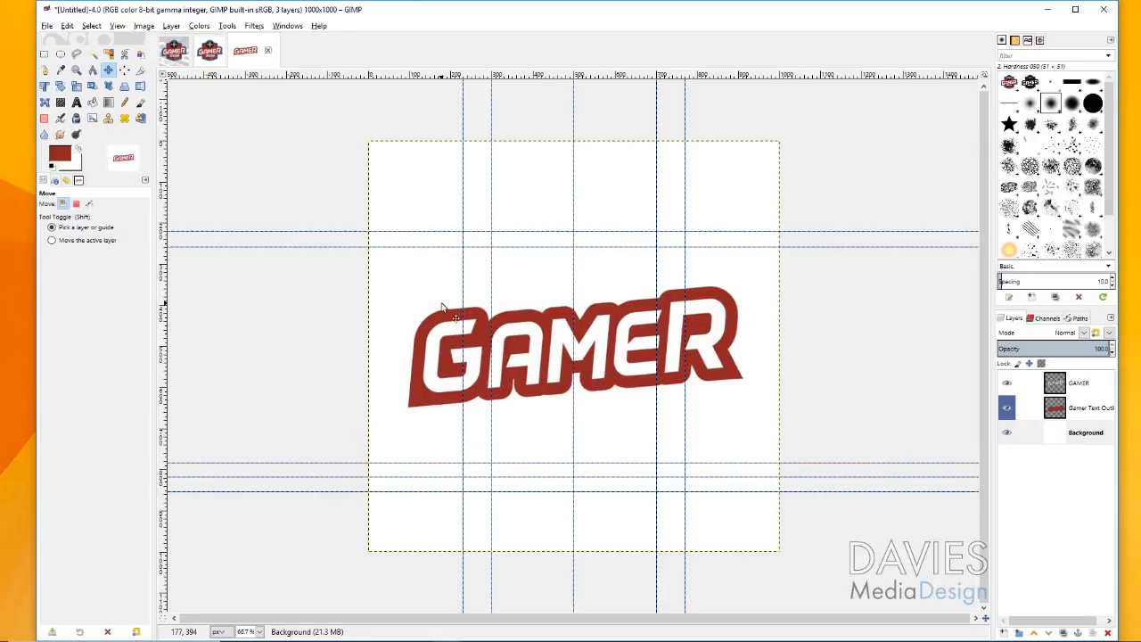
Draw a closed five-point shield path on the outer guide intersections, with its lower tip on the center guide.
click(45, 71)
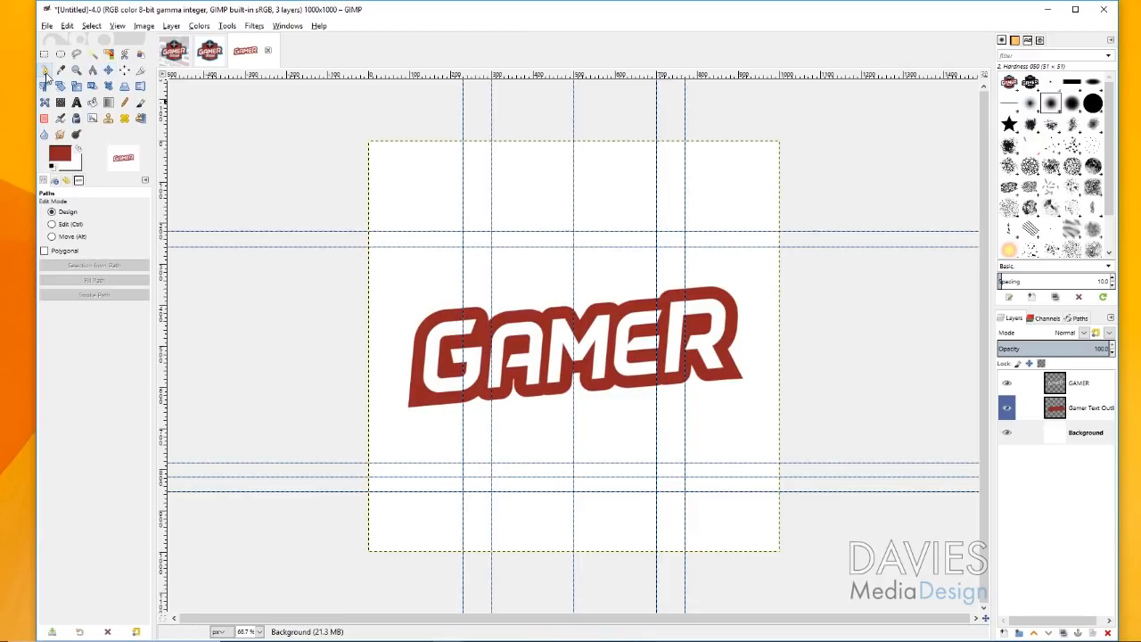
click(463, 247)
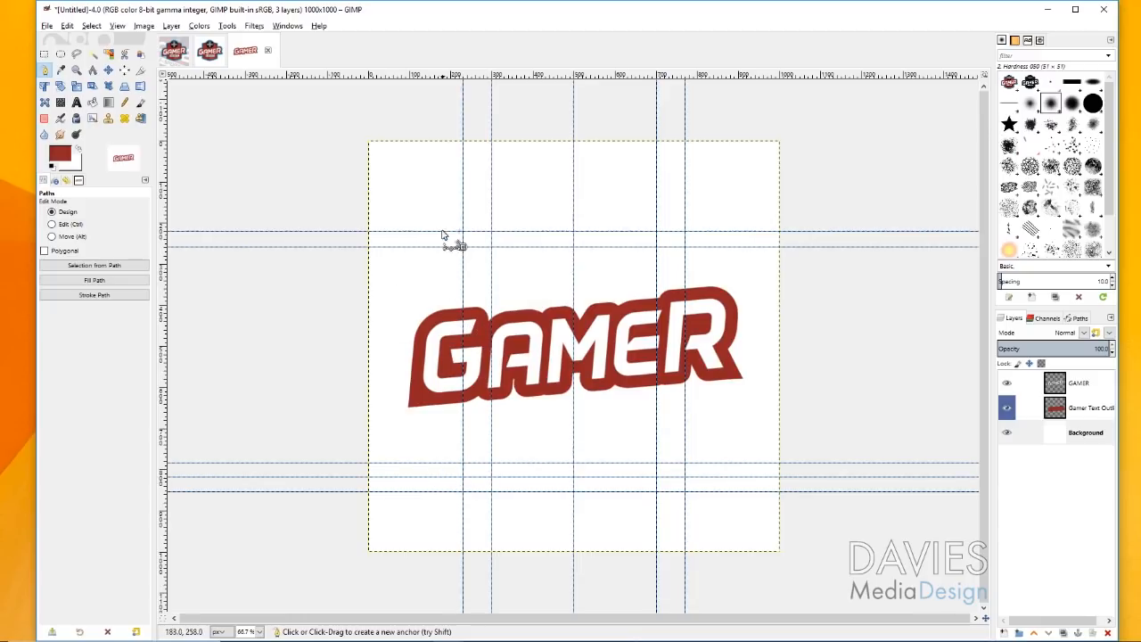
click(463, 464)
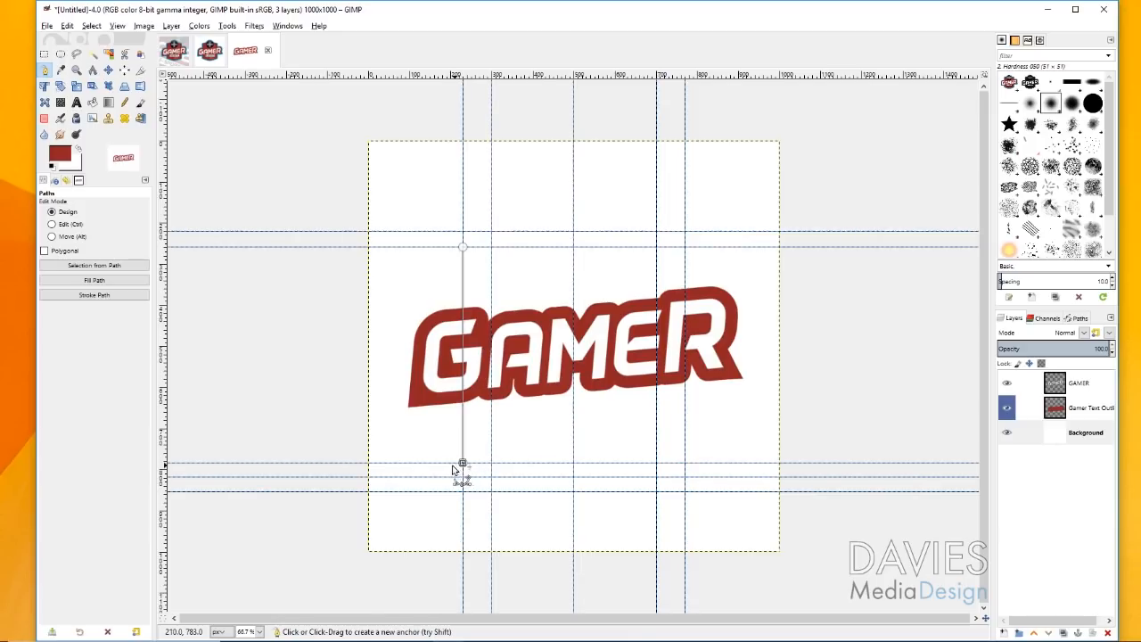
click(573, 491)
drag(574, 491, 584, 493)
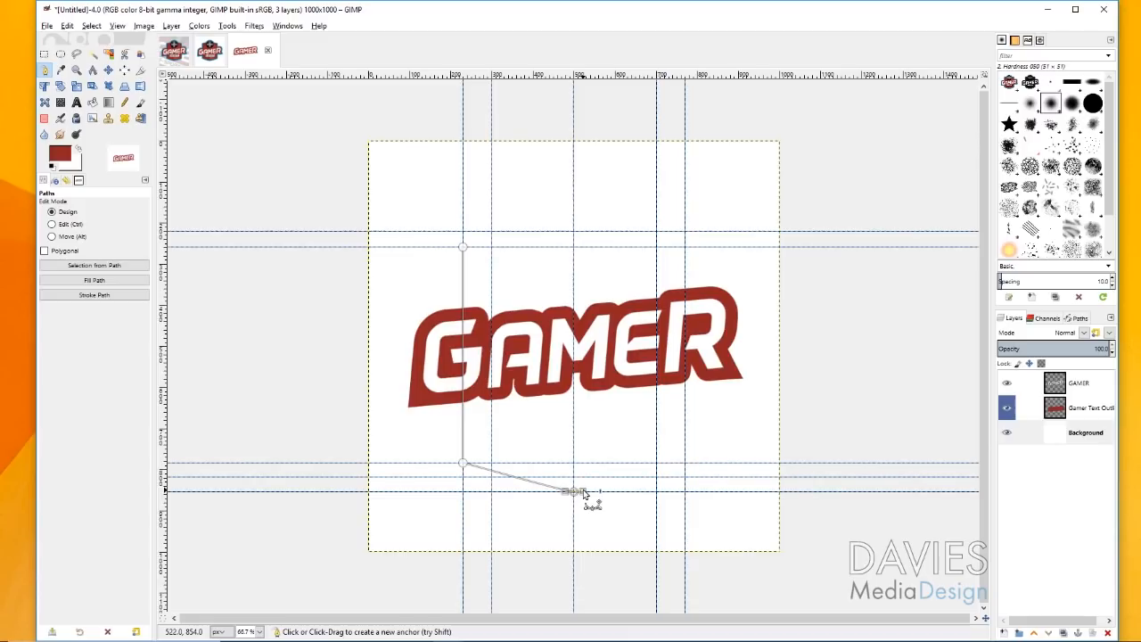
click(684, 464)
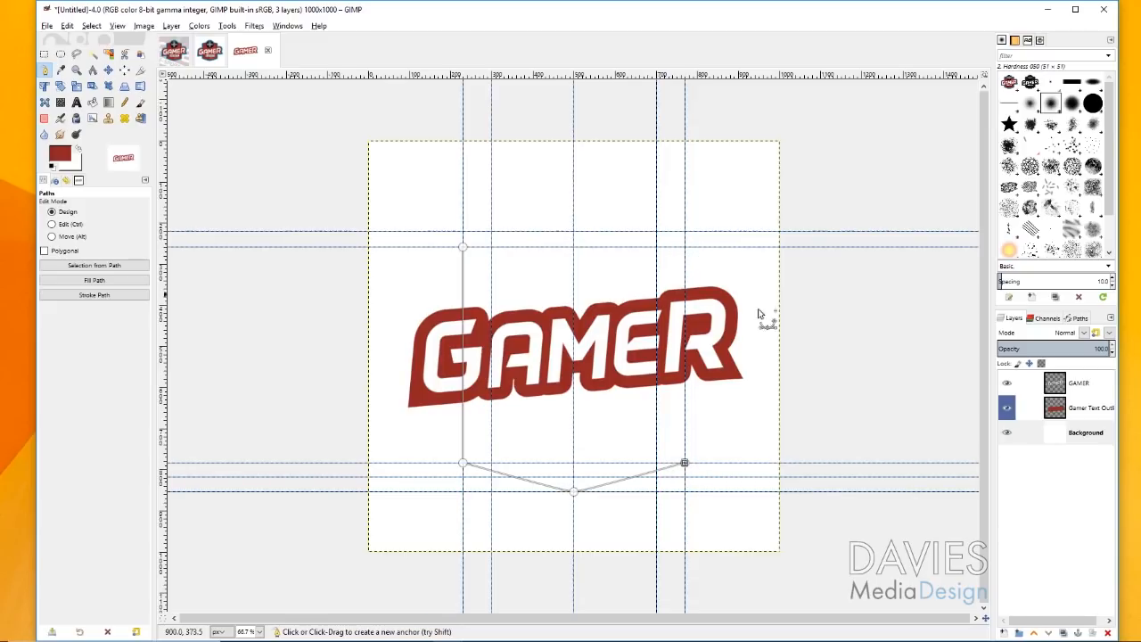
click(685, 247)
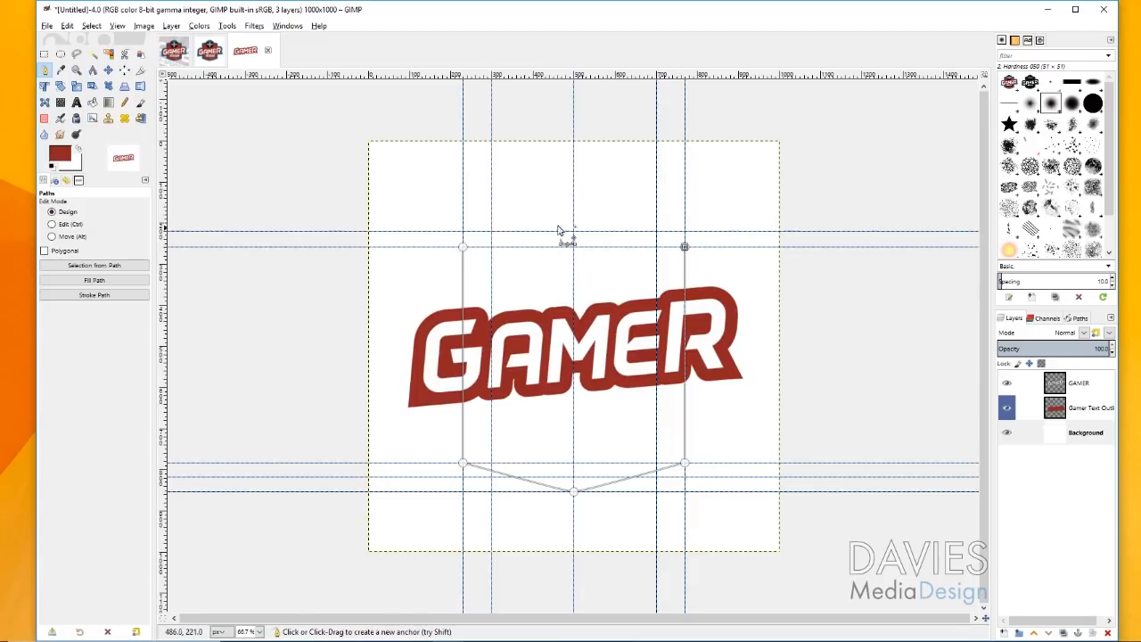
ctrl+click(470, 248)
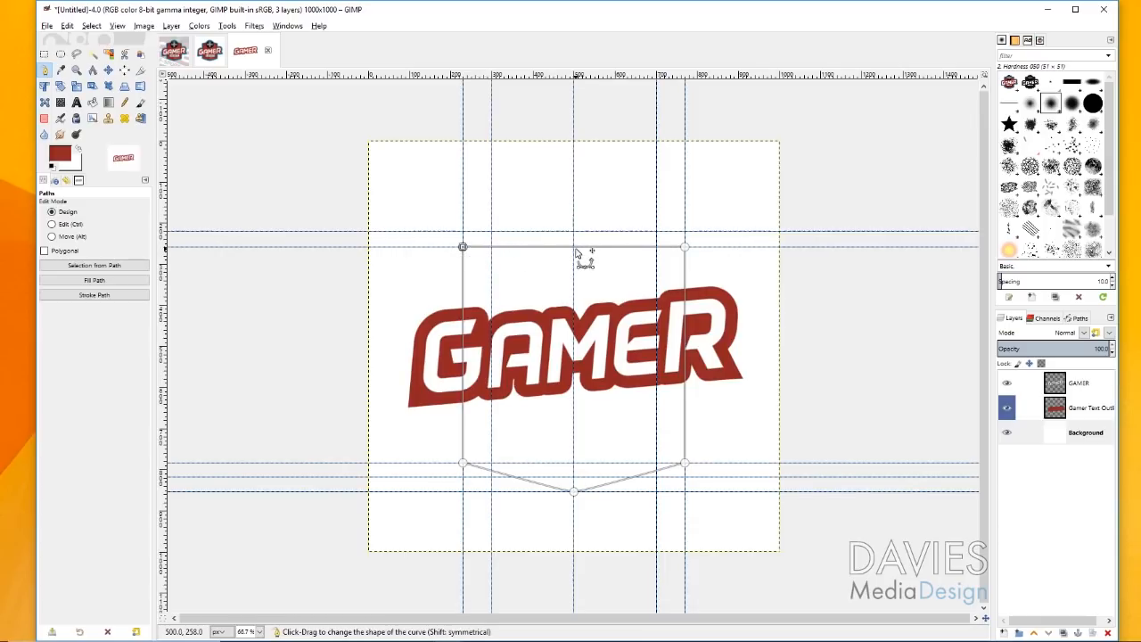
Bend the shield path's upper edge up to the uppermost guide and pull the lower tip's handles out to the 300 and 700 px guides.
drag(575, 250, 573, 239)
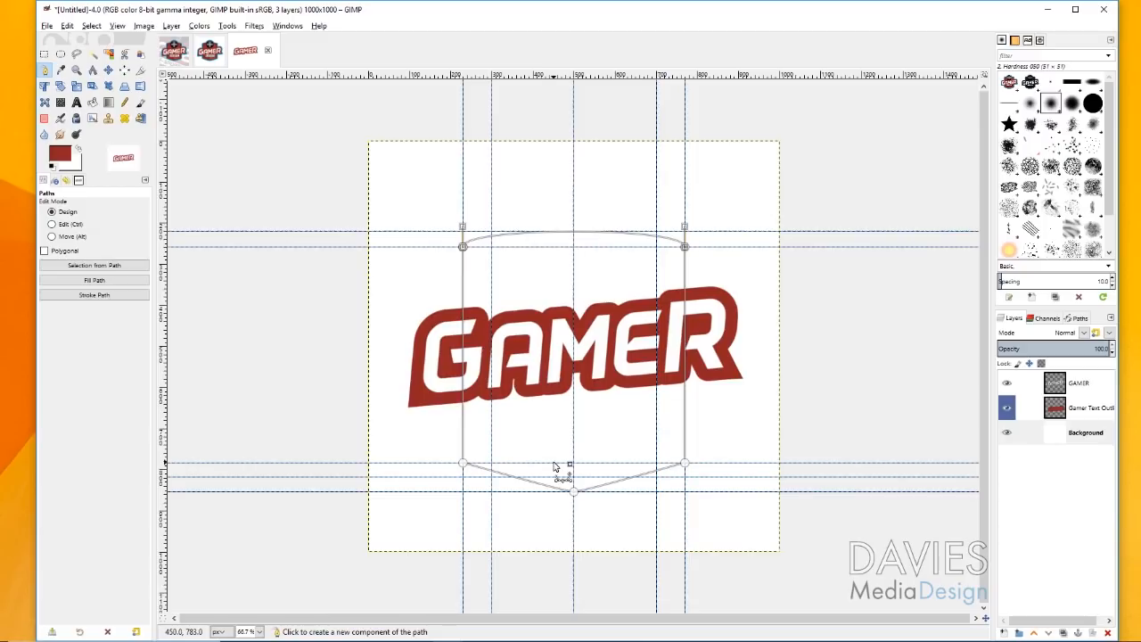
click(574, 493)
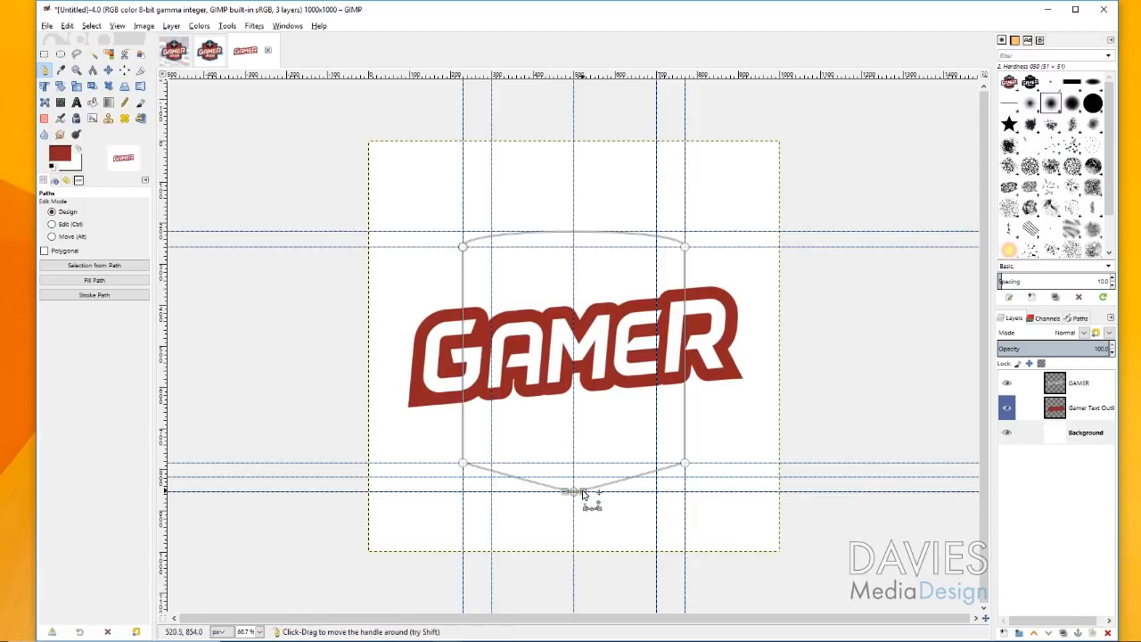
drag(585, 493, 655, 479)
drag(568, 496, 493, 481)
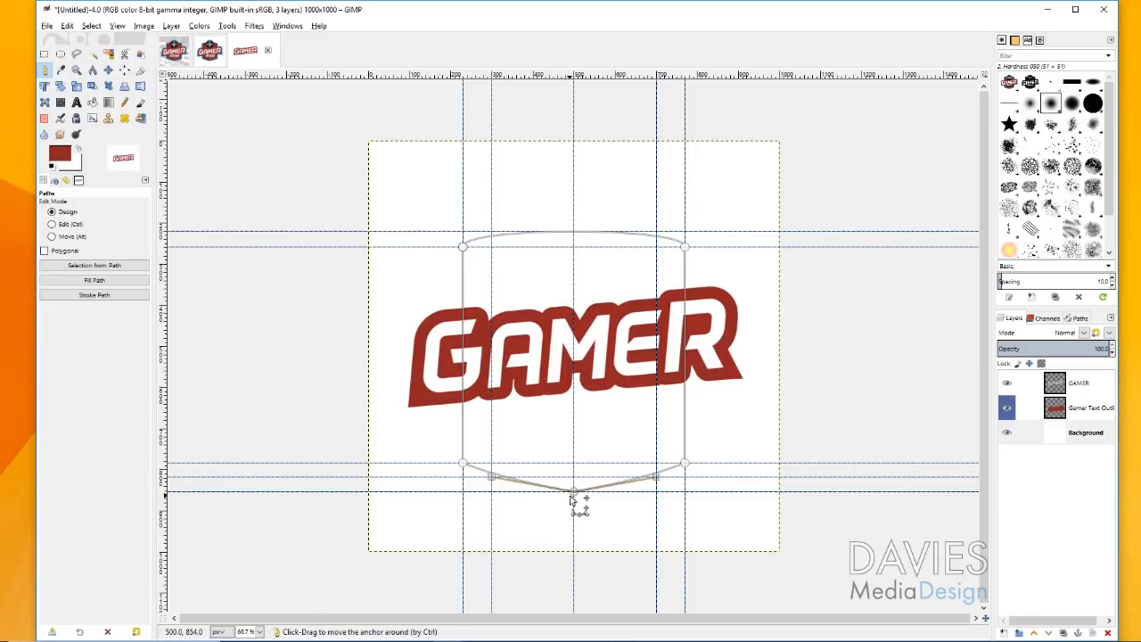
Lower the shield's tip anchor below the lowest guide and set both of its handles on that guide at 300 and 700 px.
drag(573, 493, 568, 517)
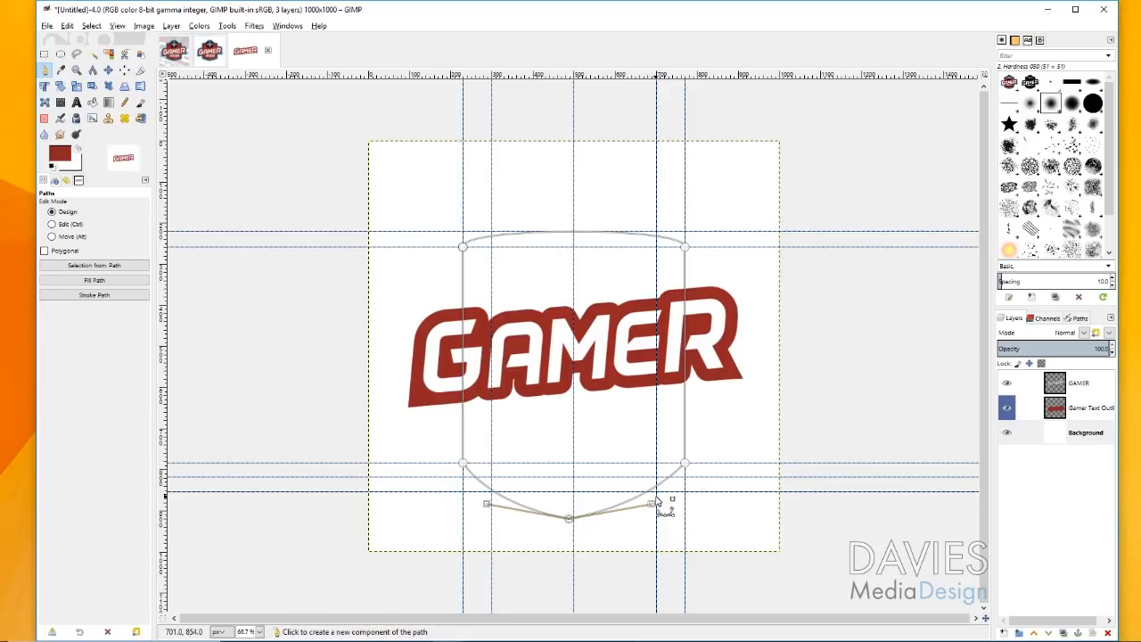
drag(652, 506, 655, 492)
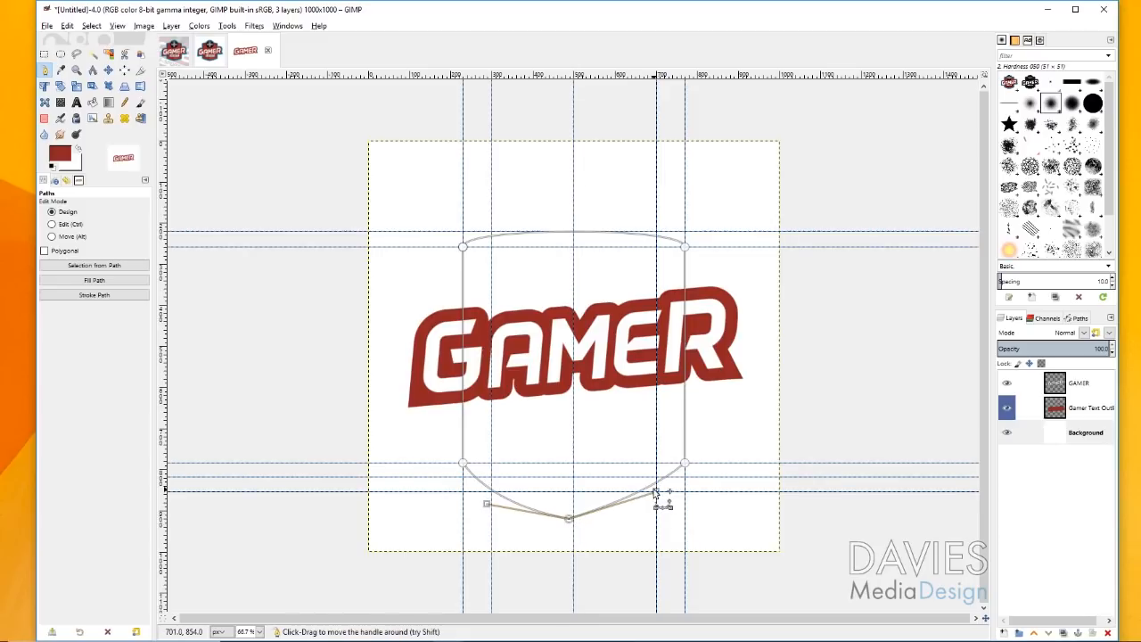
drag(486, 506, 491, 493)
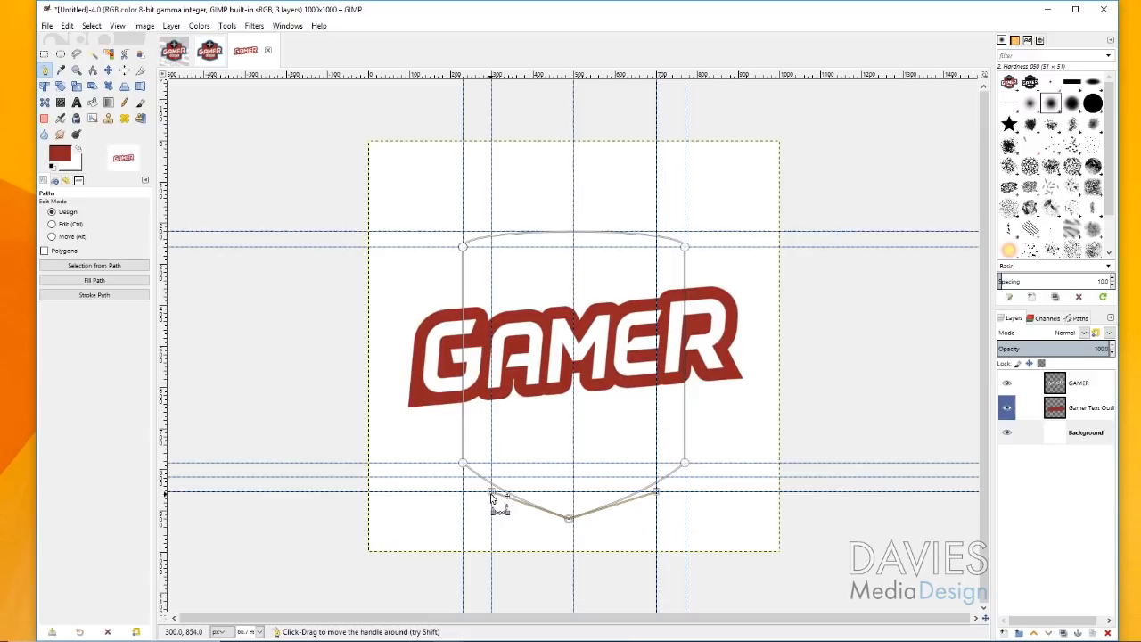
Convert the shield path to a selection and create a transparent layer named Shield with a red color tag above the Background.
click(113, 268)
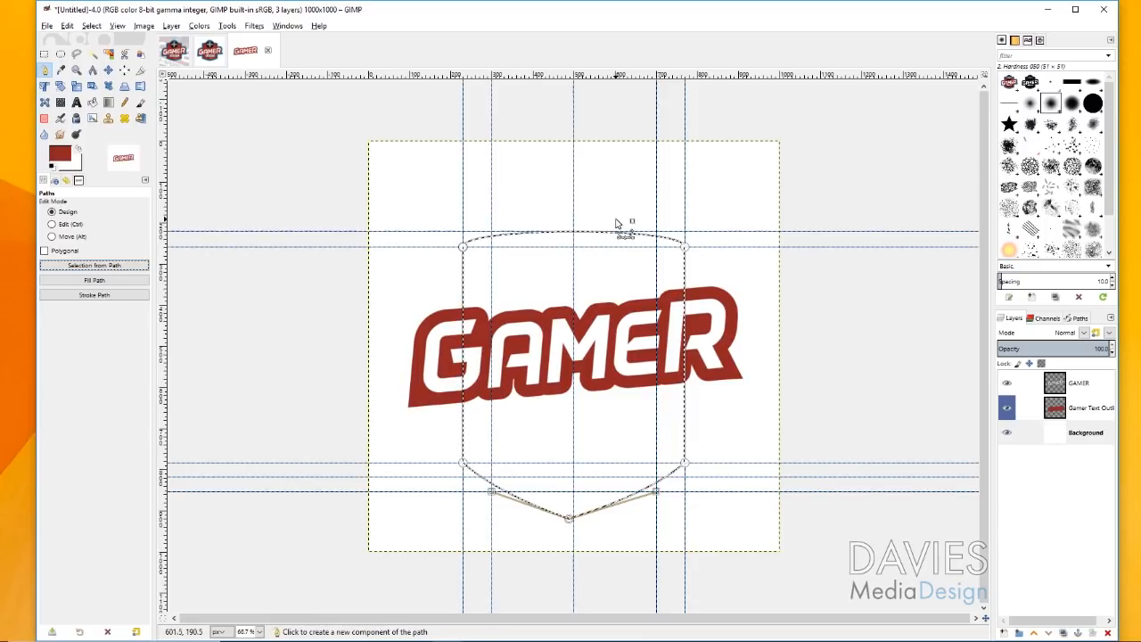
click(1005, 633)
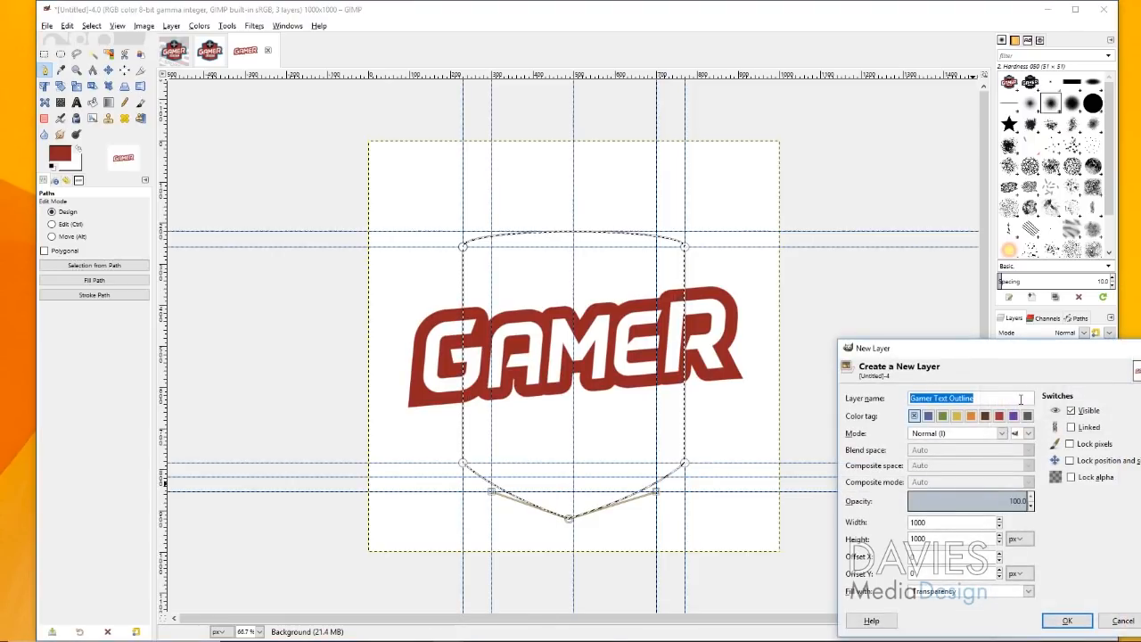
text(Shield)
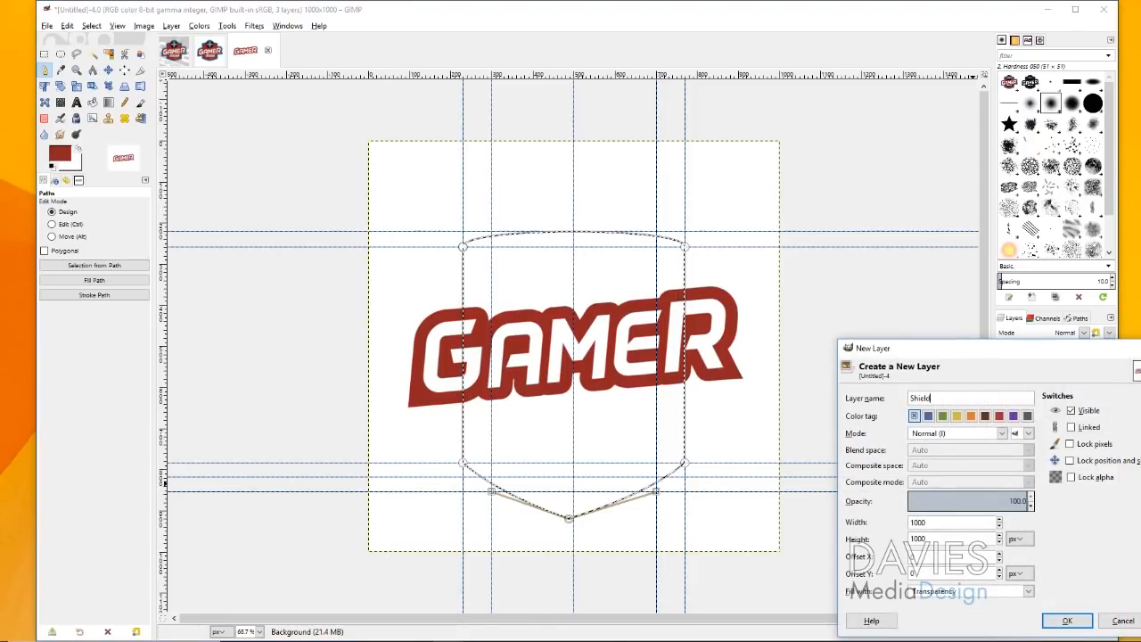
click(1067, 620)
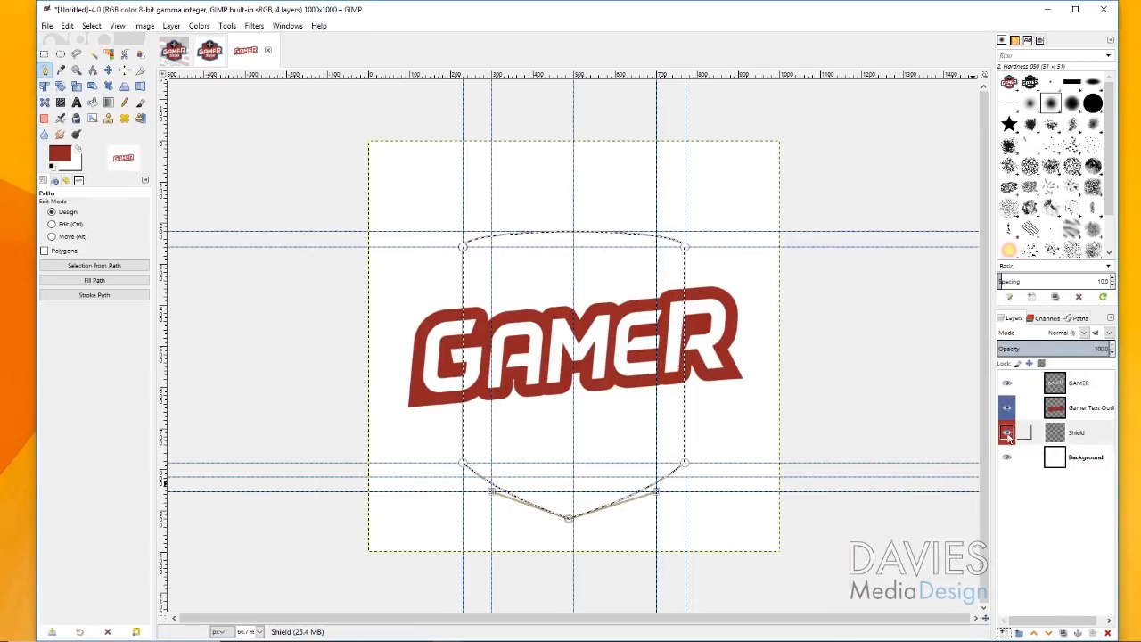
click(1073, 437)
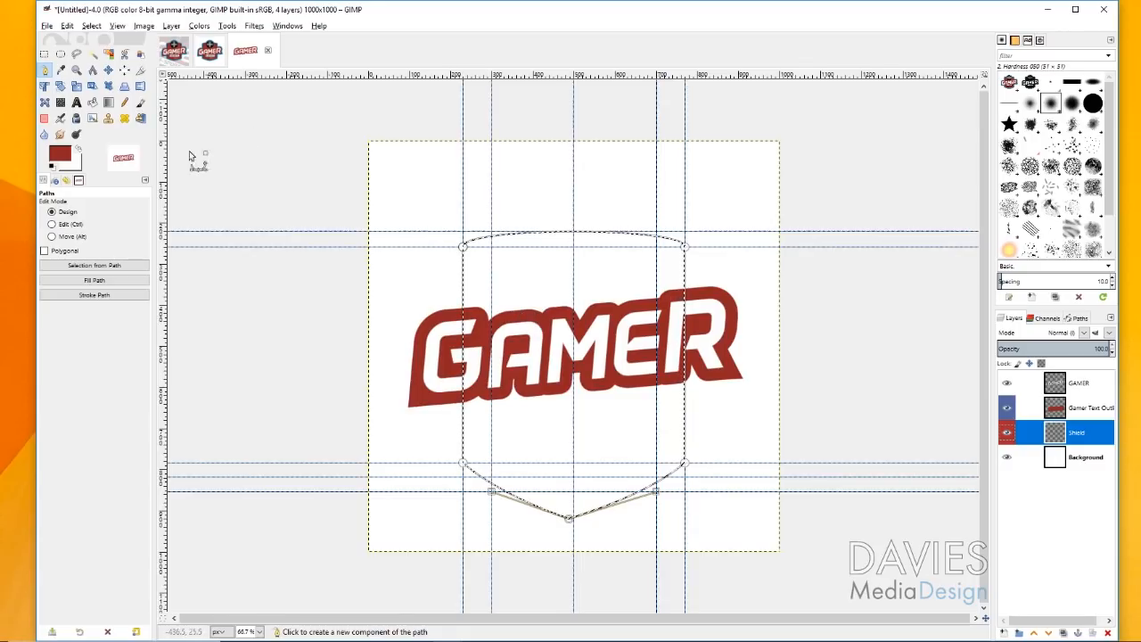
Fill the shield selection with the dark red foreground color on the Shield layer using Bucket Fill.
click(93, 103)
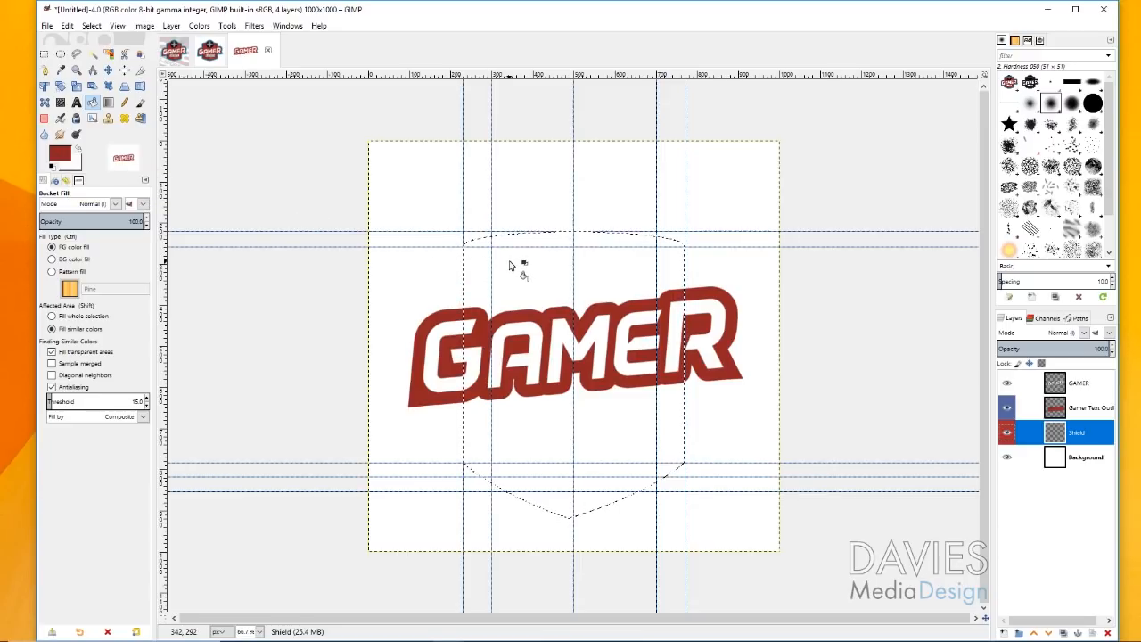
click(567, 414)
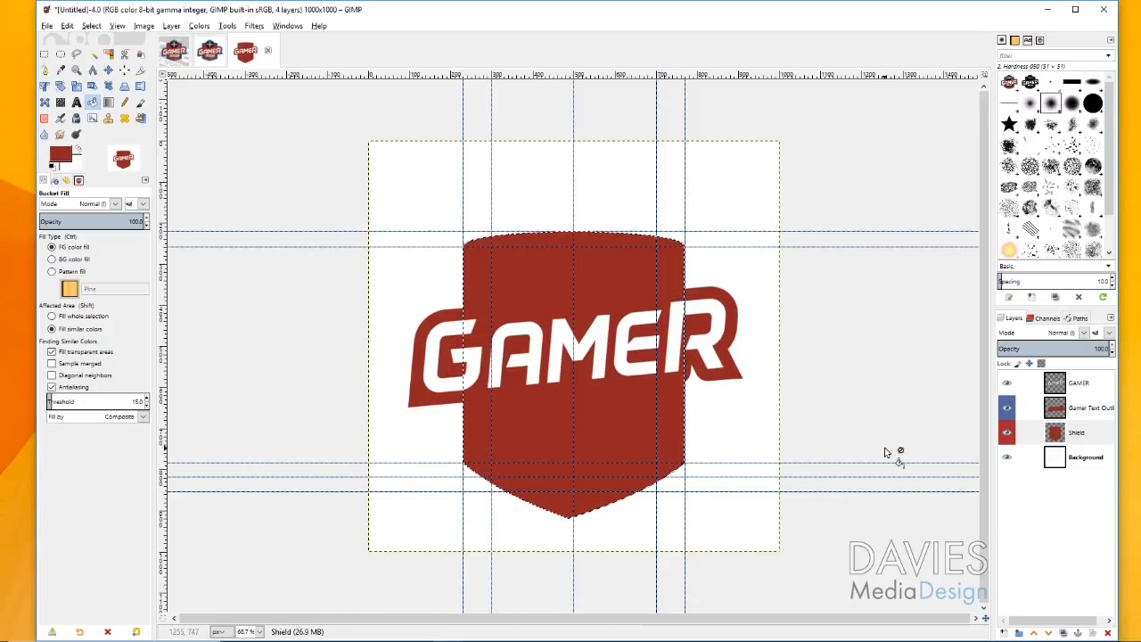
Create a transparent layer named Shield Outline 1 with a gray color tag and place it directly below the Shield layer.
click(1014, 634)
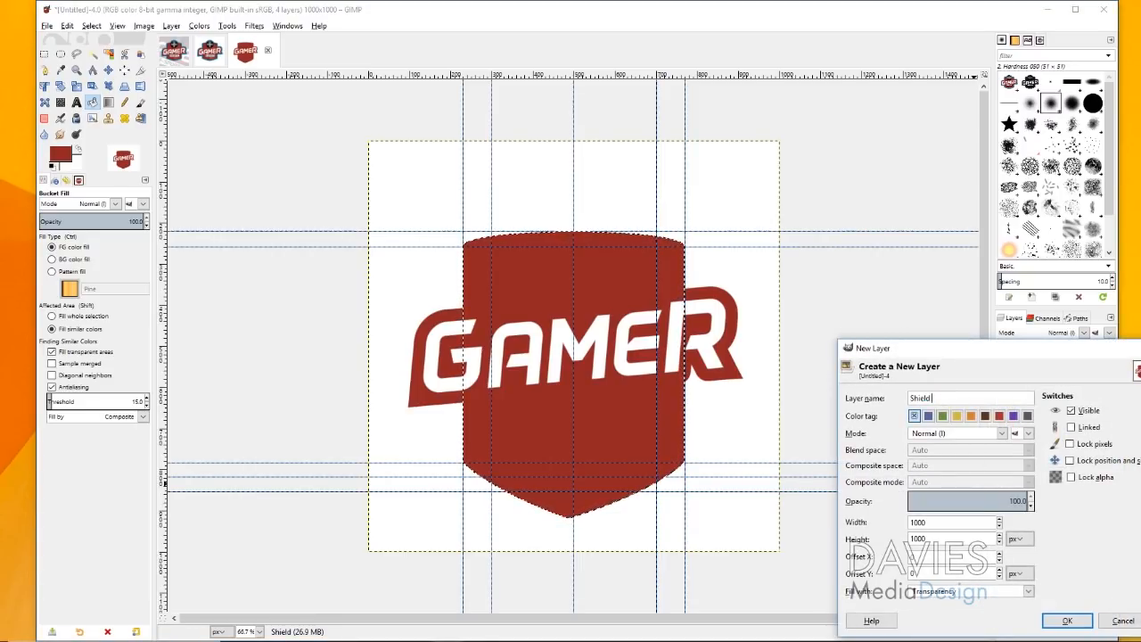
text(Shield Outline 1)
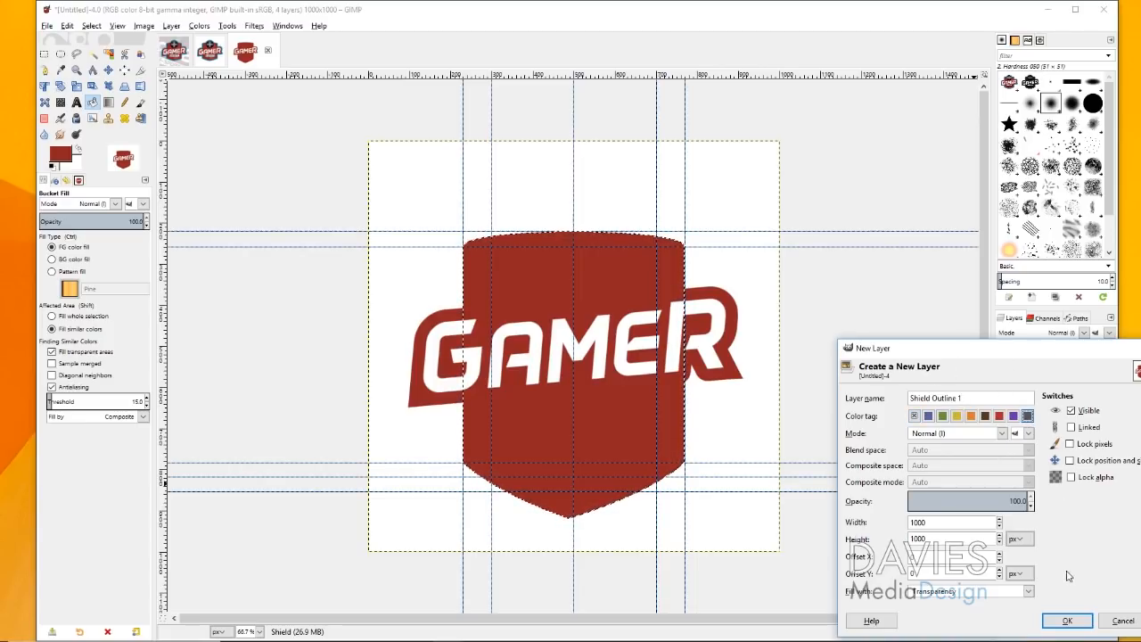
click(1067, 621)
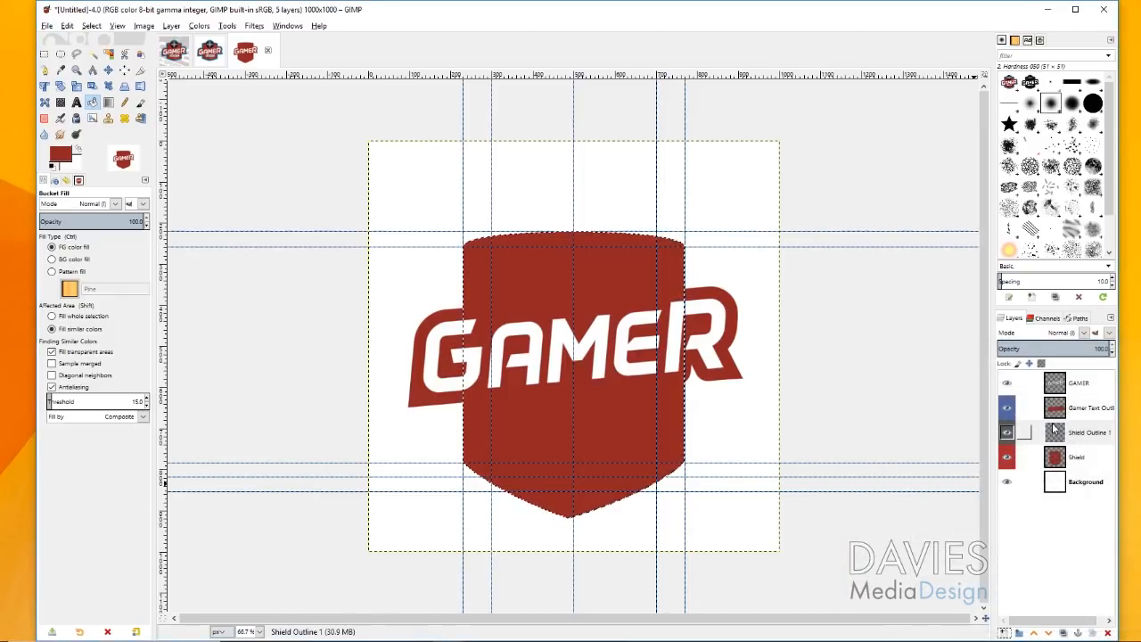
drag(1056, 432, 1067, 455)
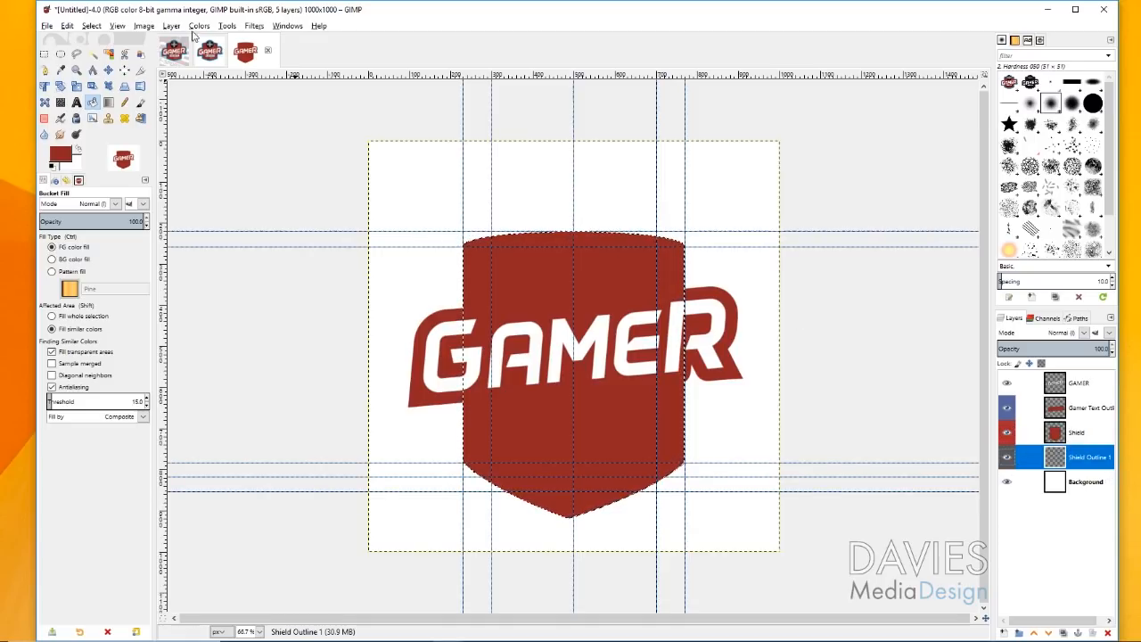
Grow the shield selection by 5 px.
click(92, 25)
click(103, 157)
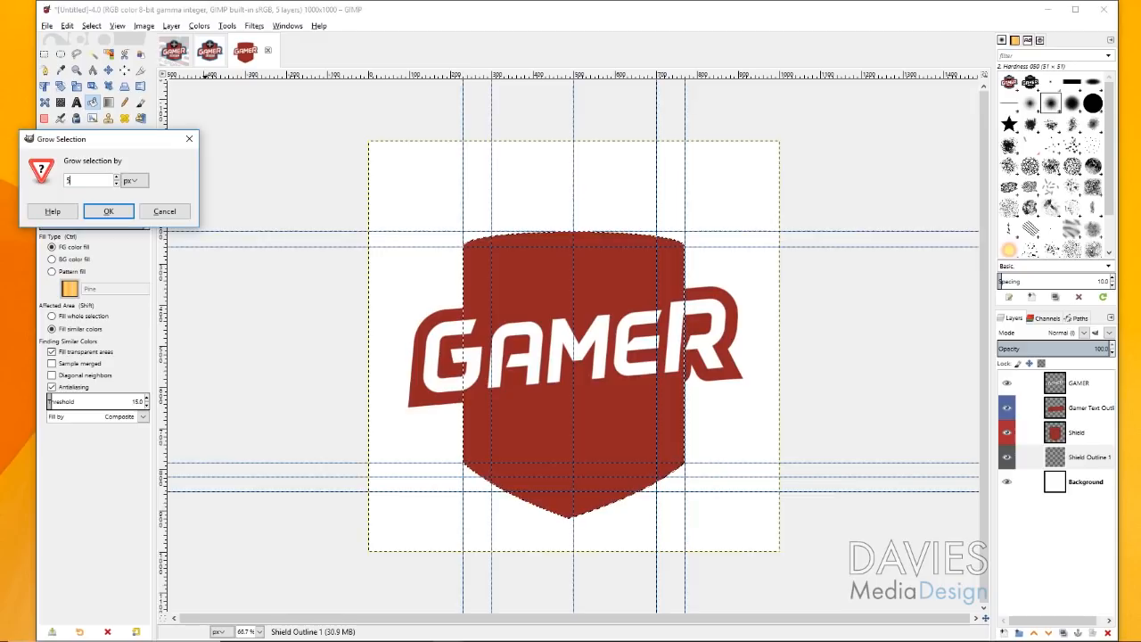
click(117, 213)
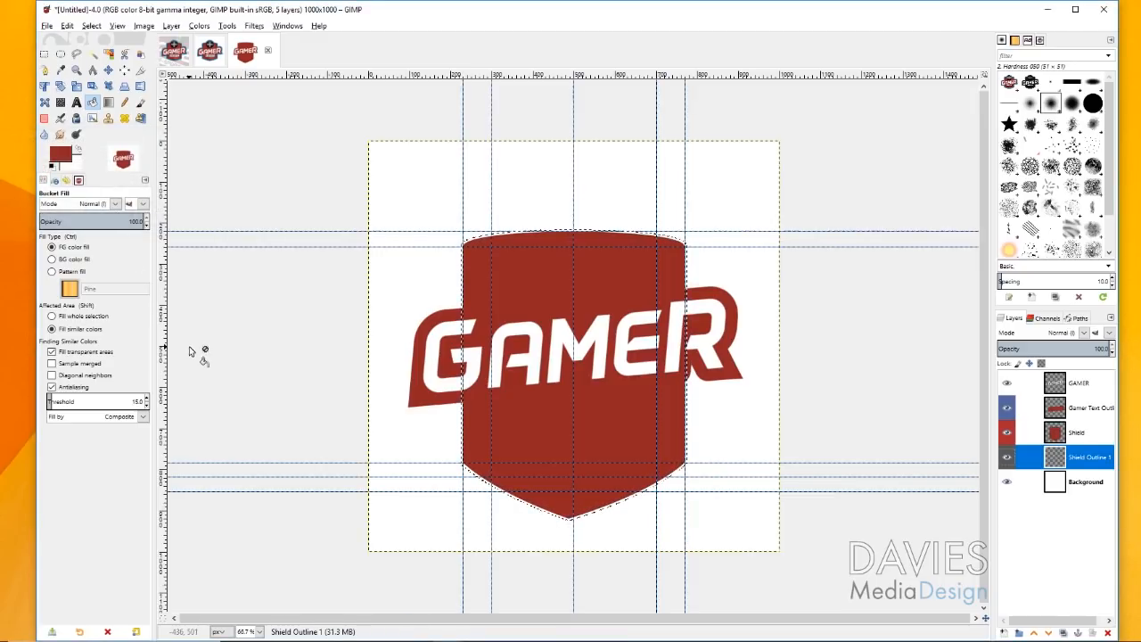
Set the foreground color to black 000000 and the background color to dark gray 383838.
click(58, 153)
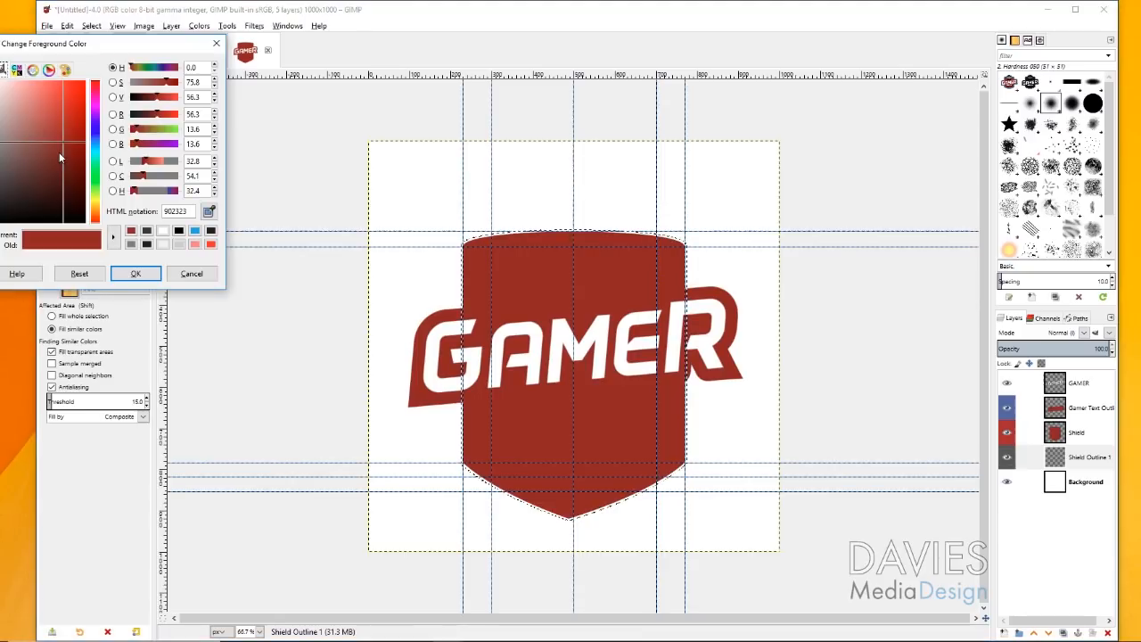
click(179, 230)
click(136, 273)
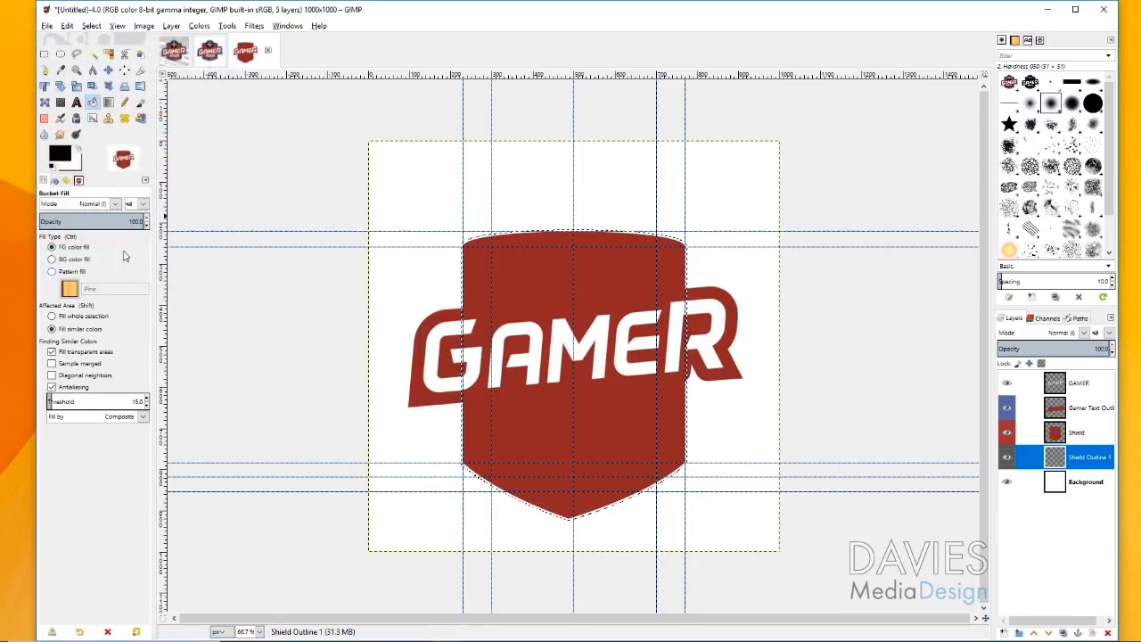
click(76, 166)
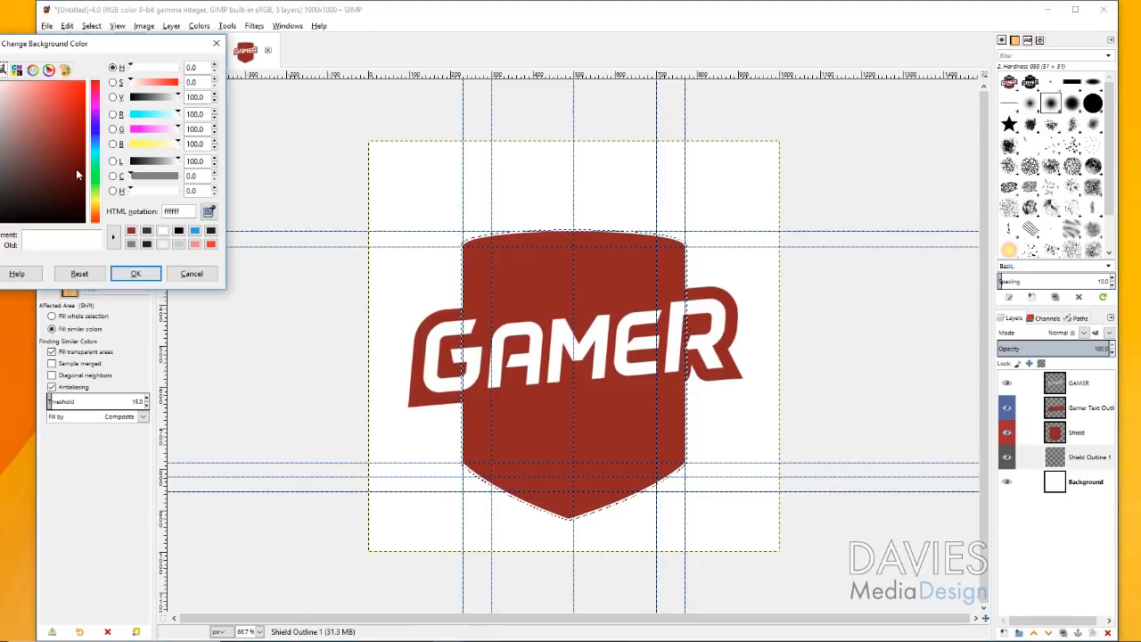
click(146, 231)
click(136, 273)
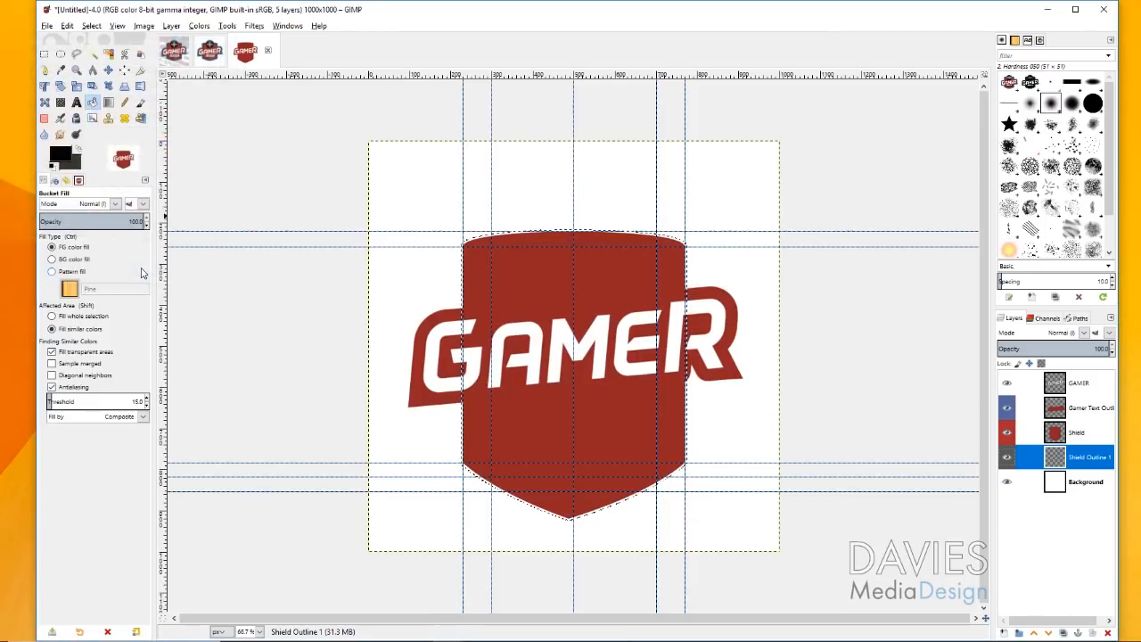
Fill the selection on Shield Outline 1 with a vertical linear FG to BG gradient along the 500 px guide, from about Y 221 to Y 902.
click(109, 102)
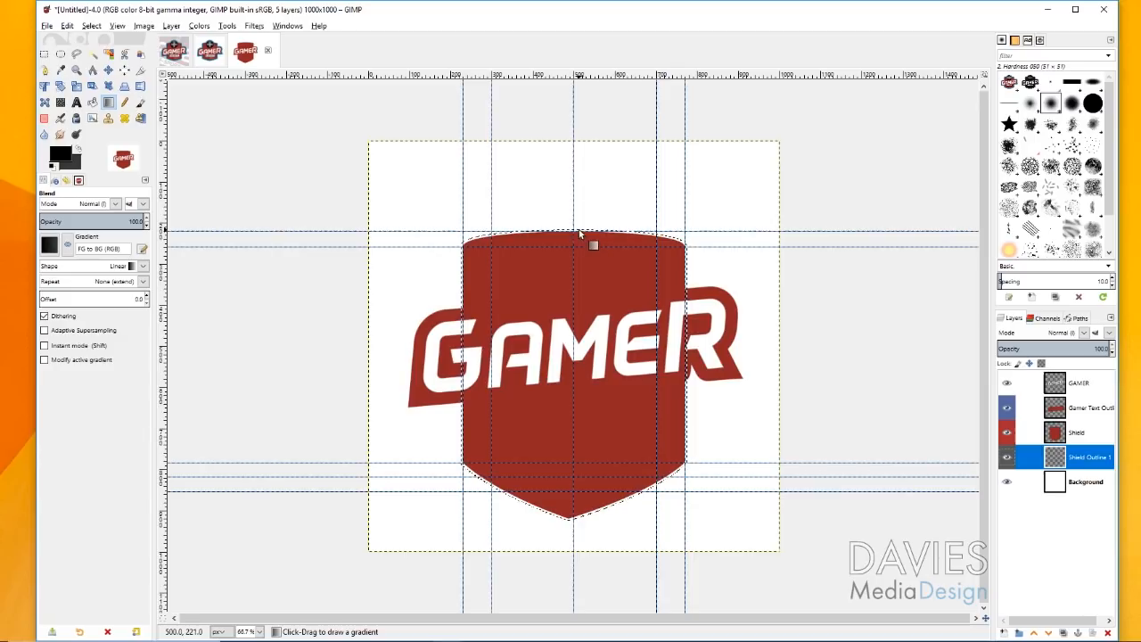
drag(583, 244, 573, 489)
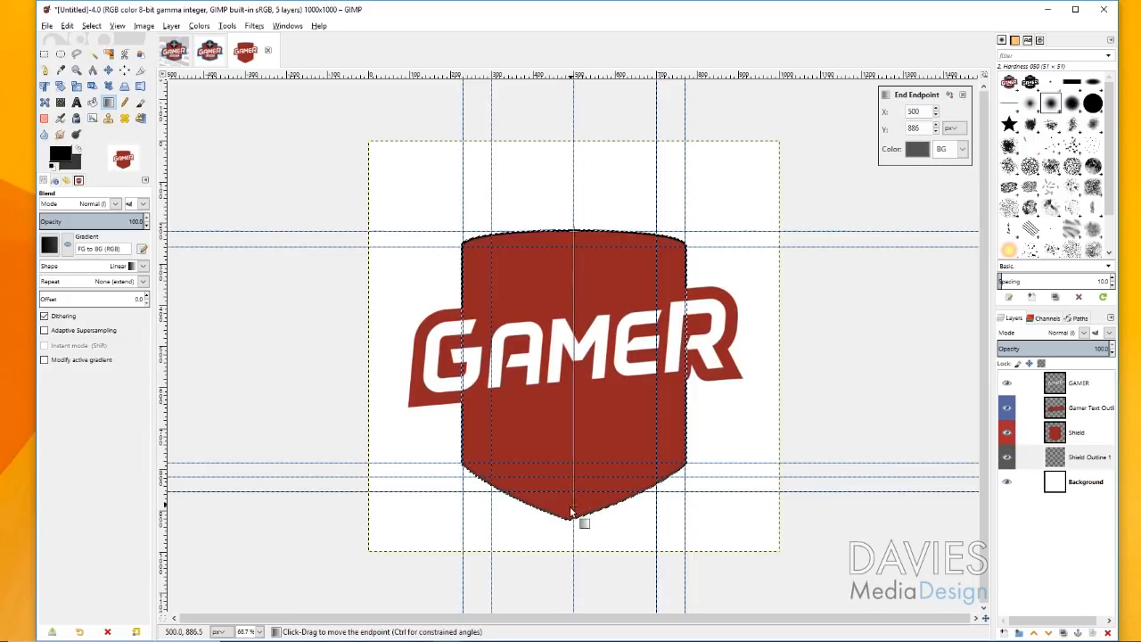
drag(573, 505, 564, 505)
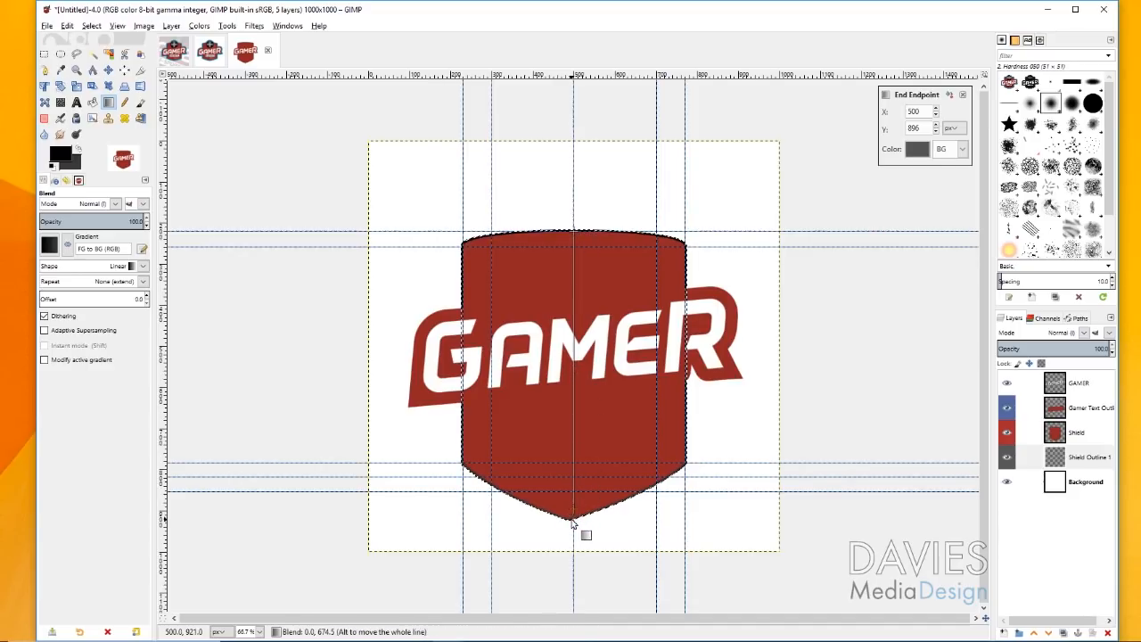
mouse_move(573, 516)
mouse_down()
mouse_move(573, 486)
mouse_move(574, 514)
mouse_move(514, 472)
mouse_move(597, 465)
mouse_move(575, 515)
mouse_up()
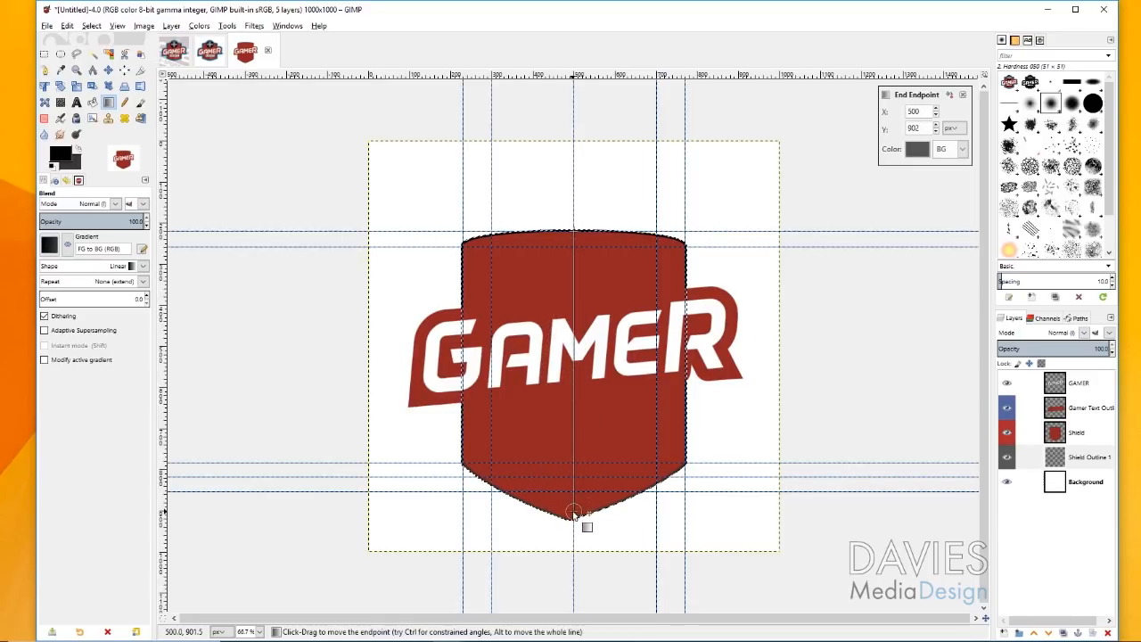
key(Return)
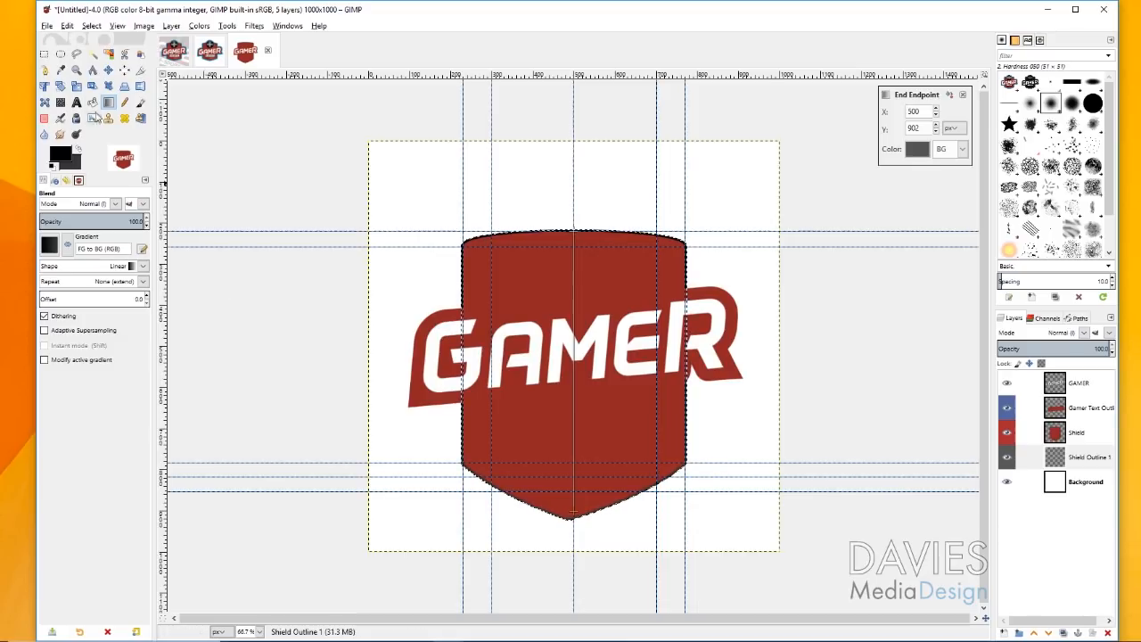
key(m)
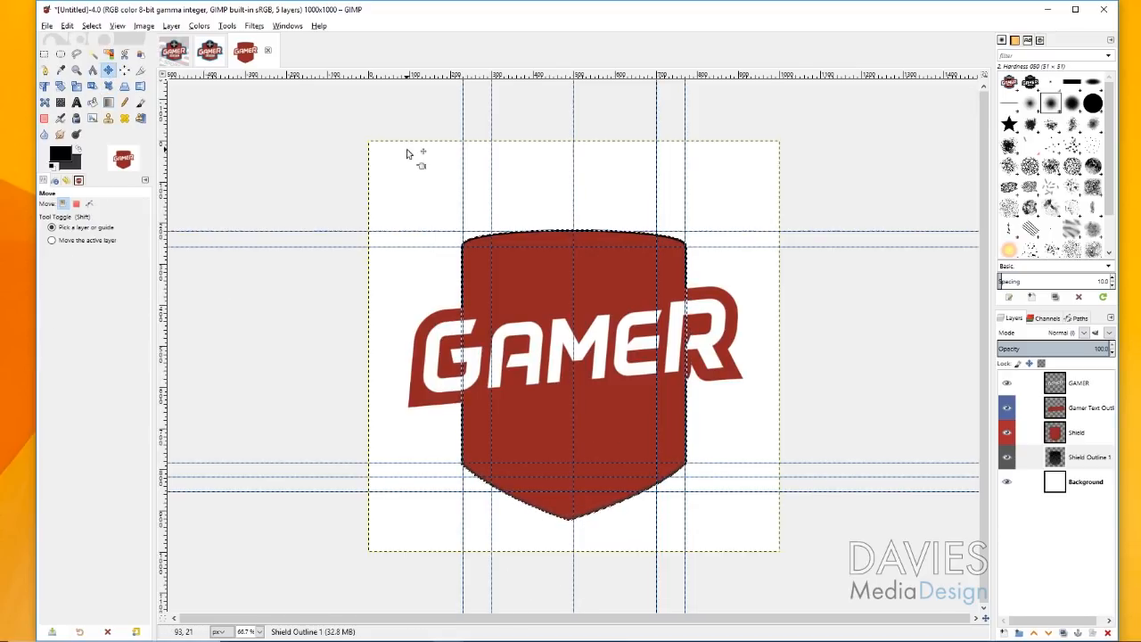
Grow the shield selection by 30 px for a second, wider outline.
click(91, 25)
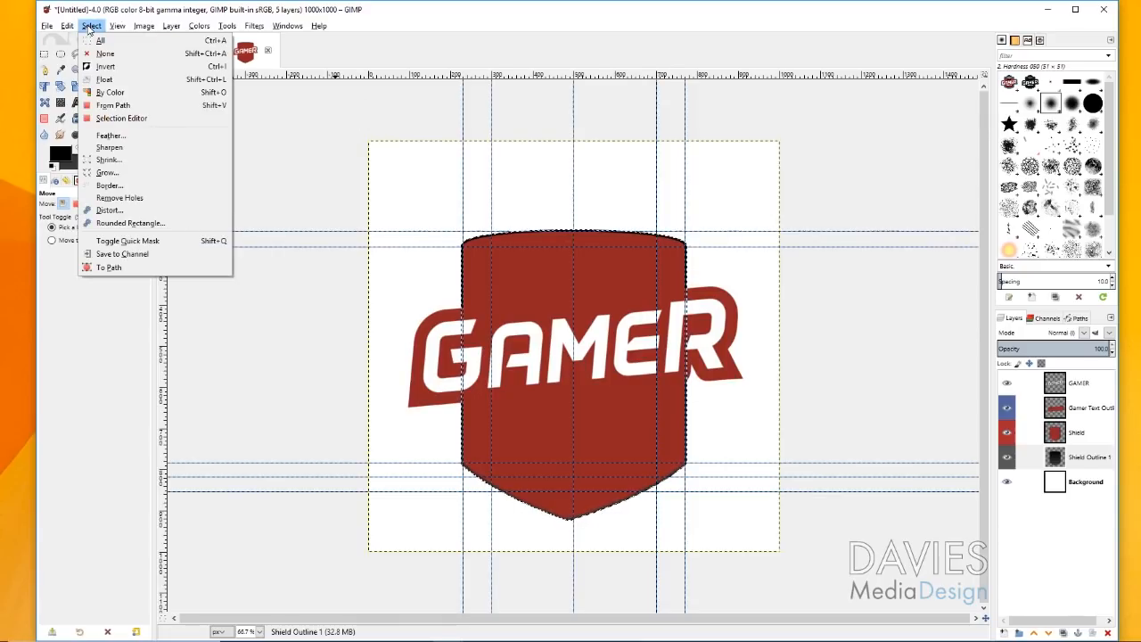
click(103, 169)
text(30)
click(125, 216)
Create a transparent layer named Shield Outline 2 with a purple color tag and place it directly below Shield Outline 1.
key(g)
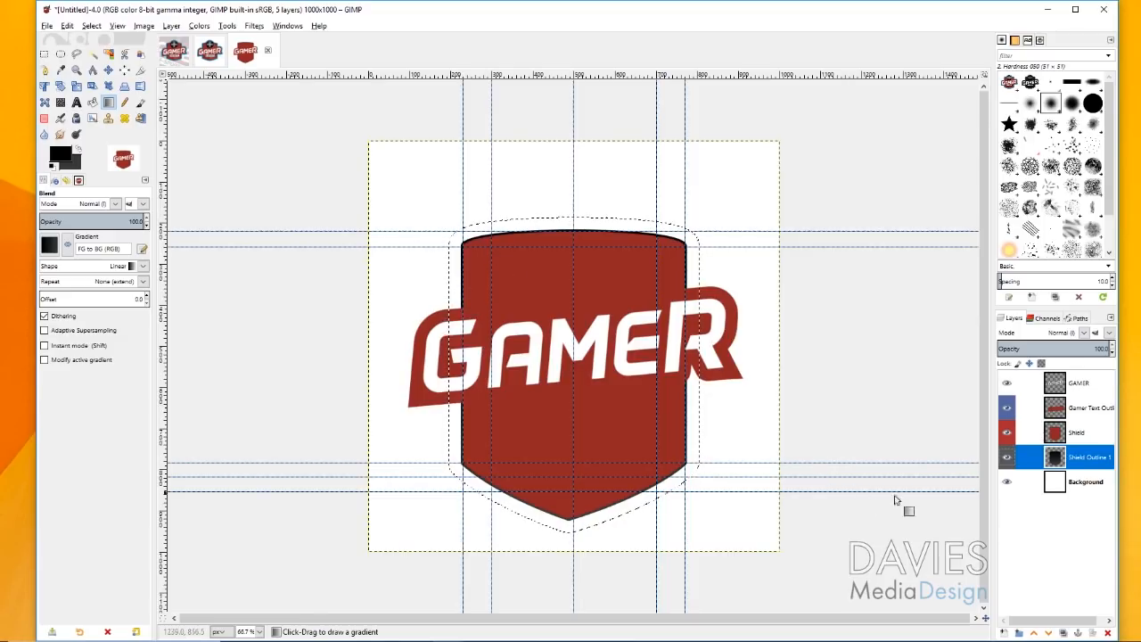
click(1006, 634)
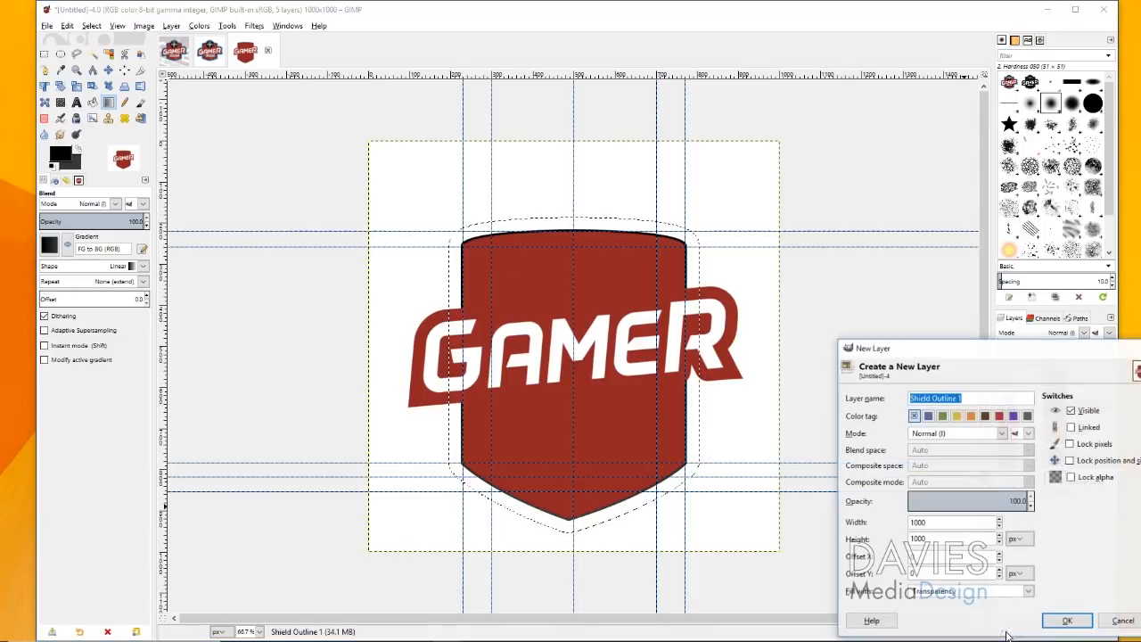
click(965, 398)
key(BackSpace)
text(2)
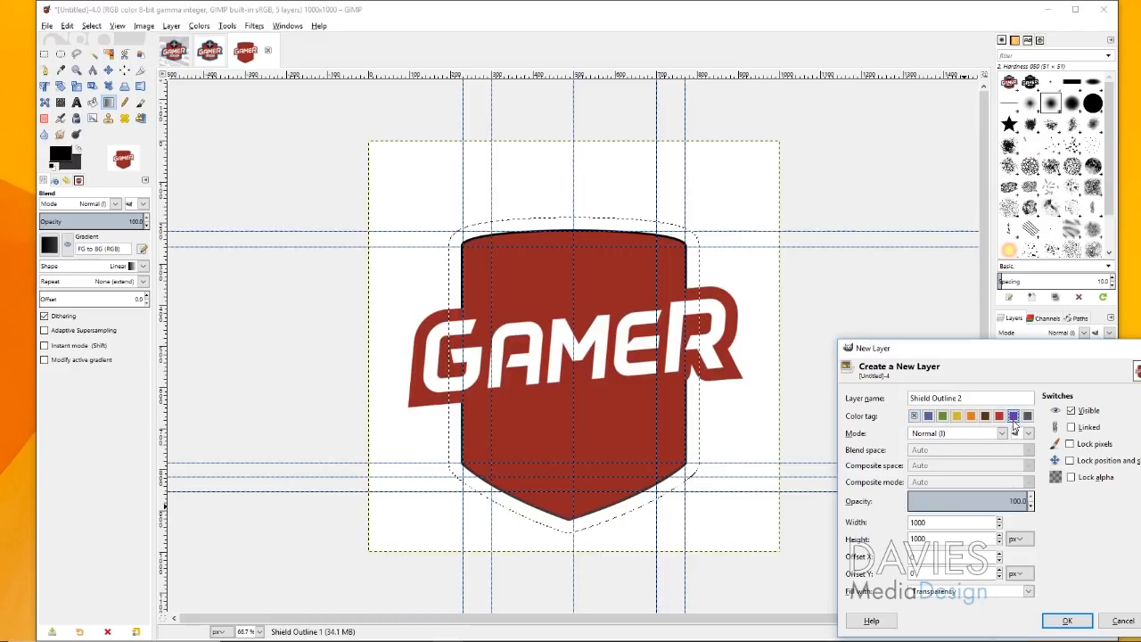
click(1067, 621)
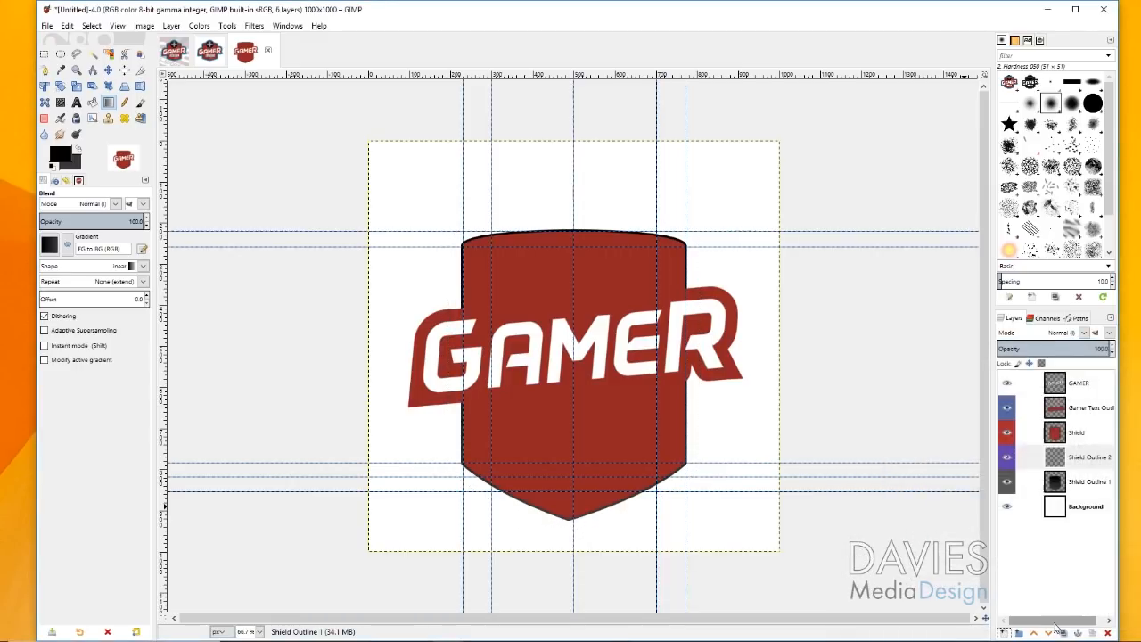
drag(1057, 462, 1054, 495)
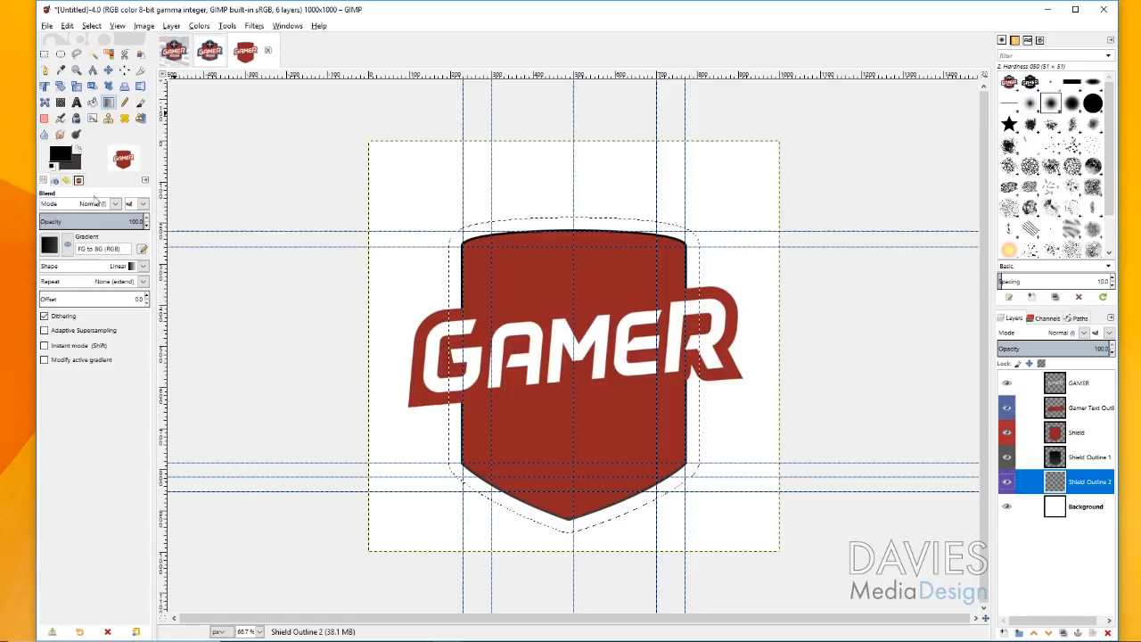
Fill the selection on Shield Outline 2 with a vertical linear gradient from blue 18aaea to lighter blue 49b9ea, ending at X 500, Y 942.
click(65, 156)
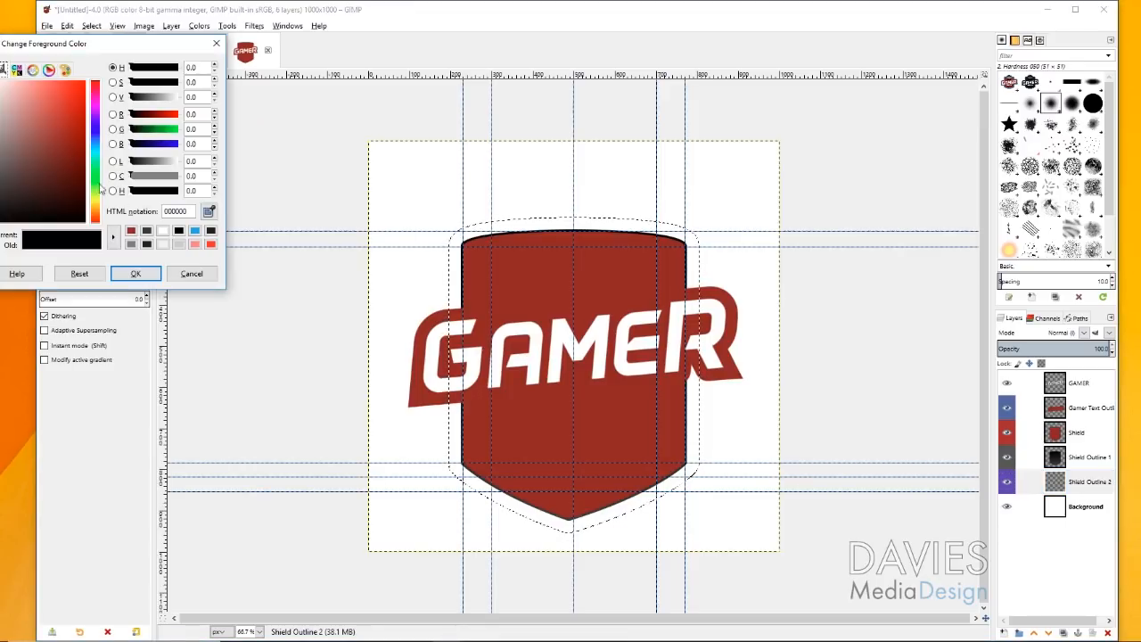
click(191, 233)
click(133, 274)
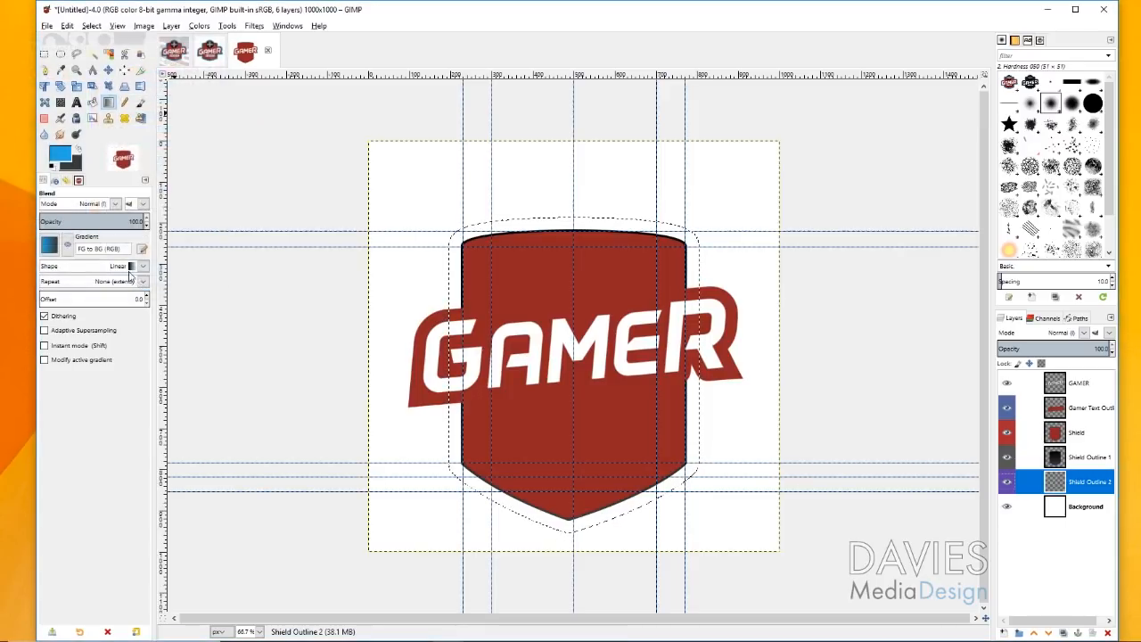
click(80, 169)
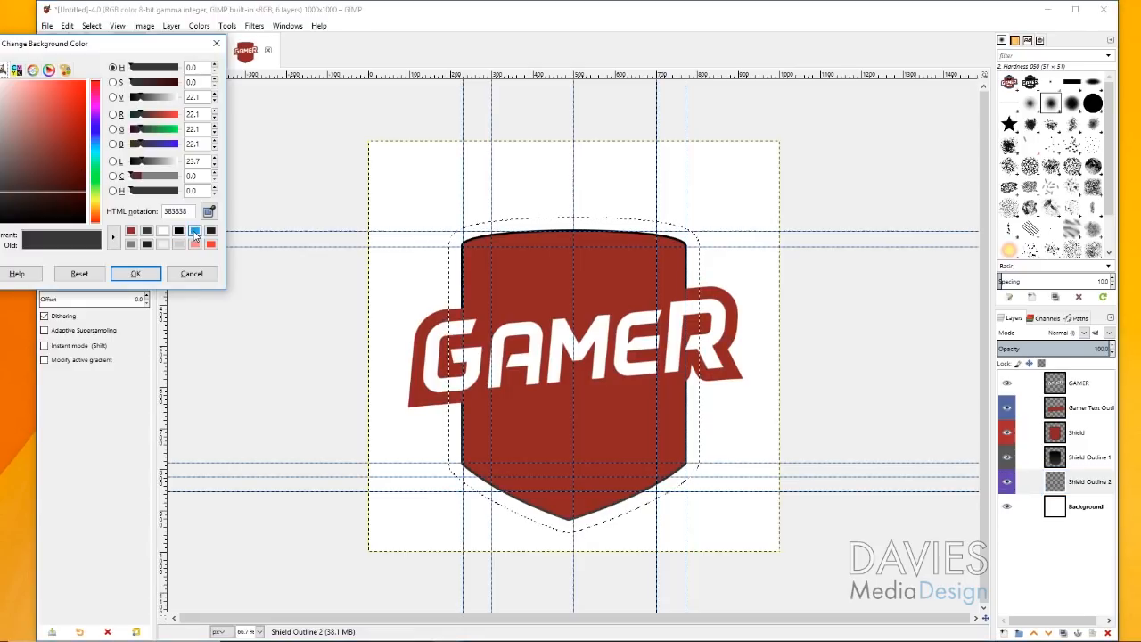
click(195, 233)
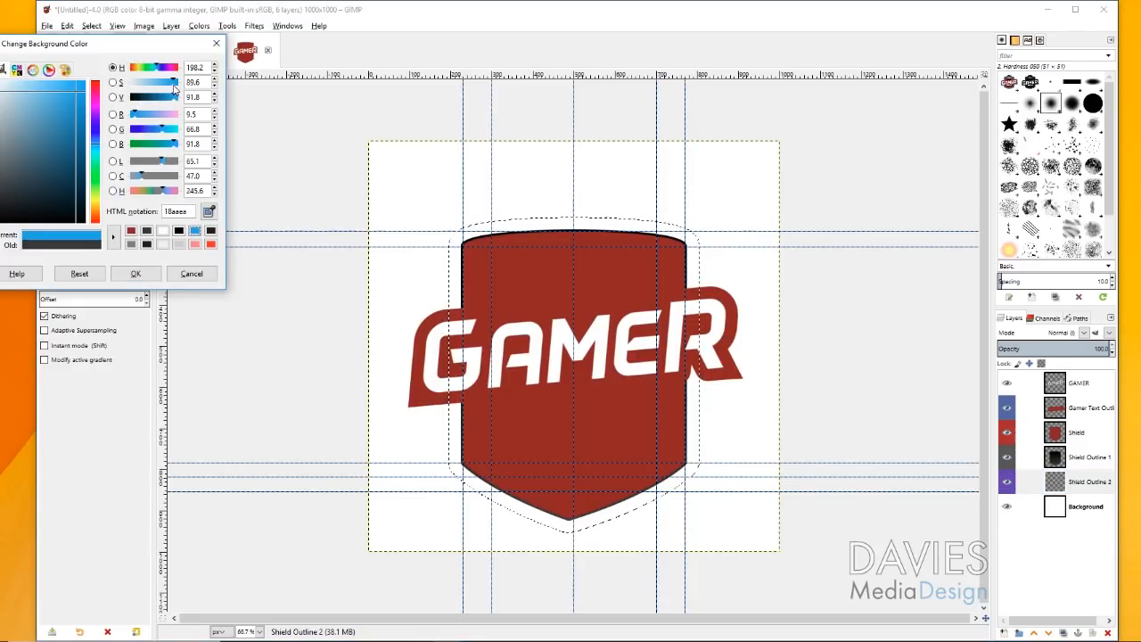
drag(174, 87, 157, 89)
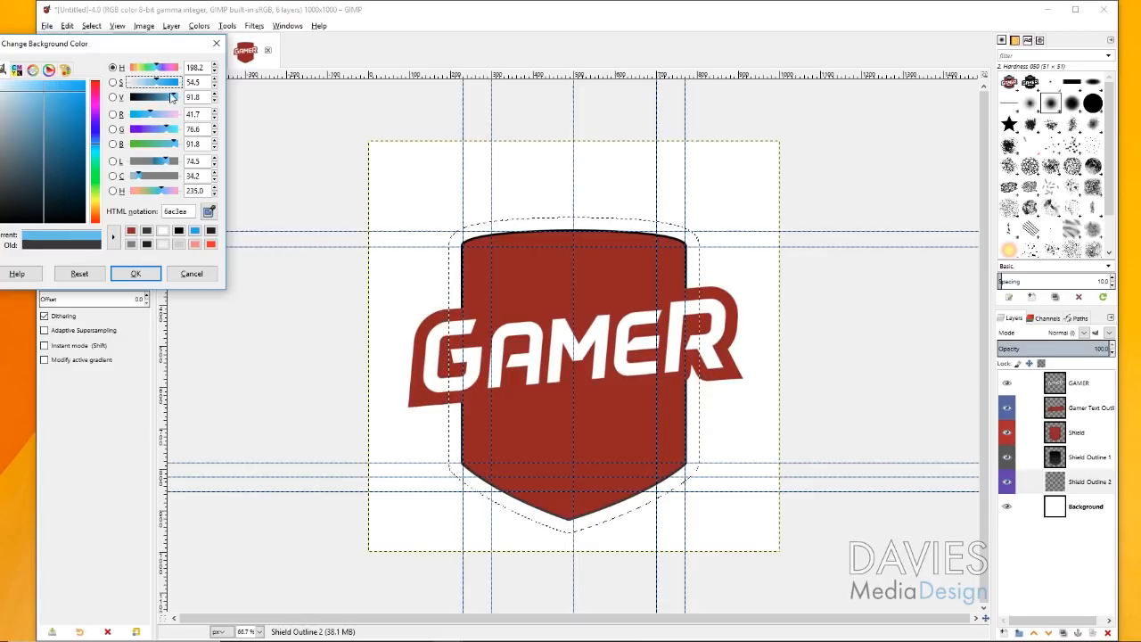
drag(157, 87, 164, 90)
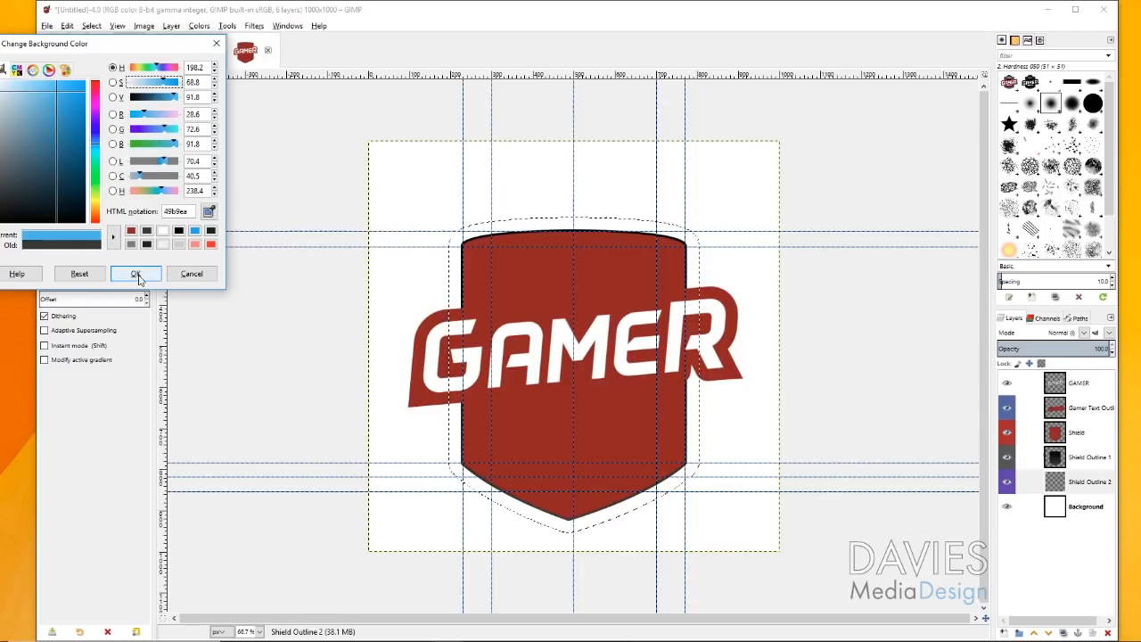
click(135, 274)
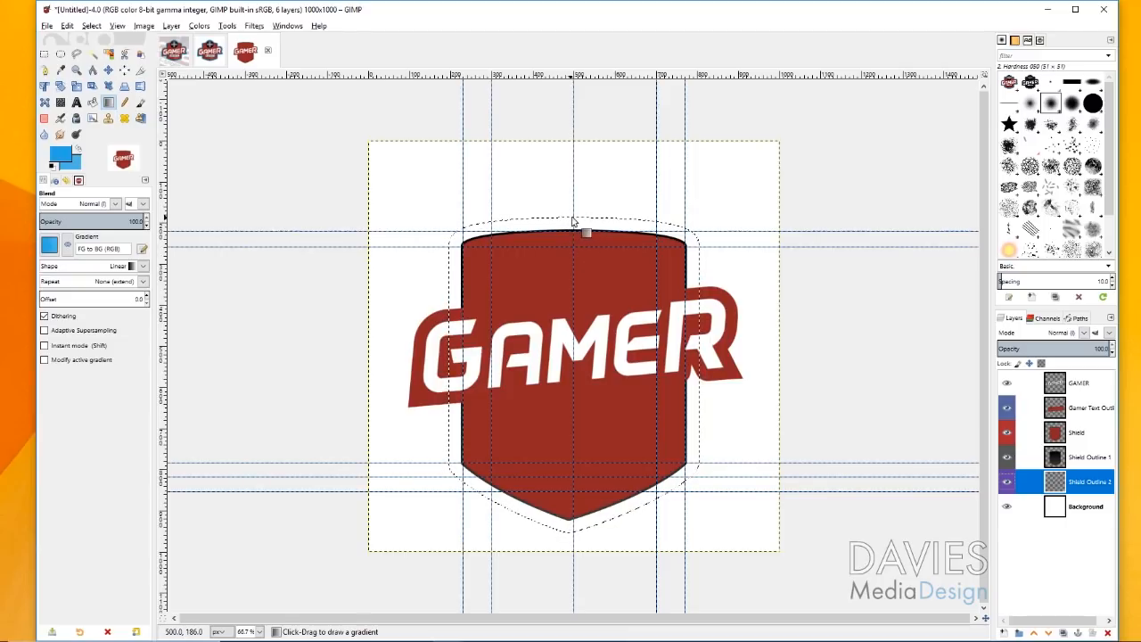
drag(575, 220, 575, 524)
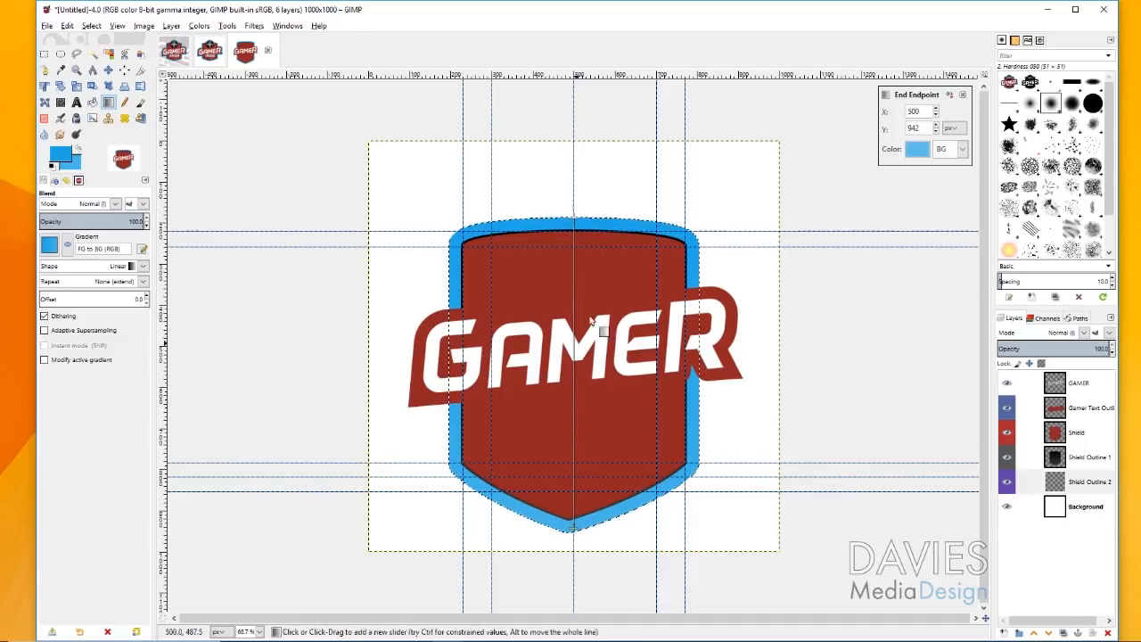
click(109, 71)
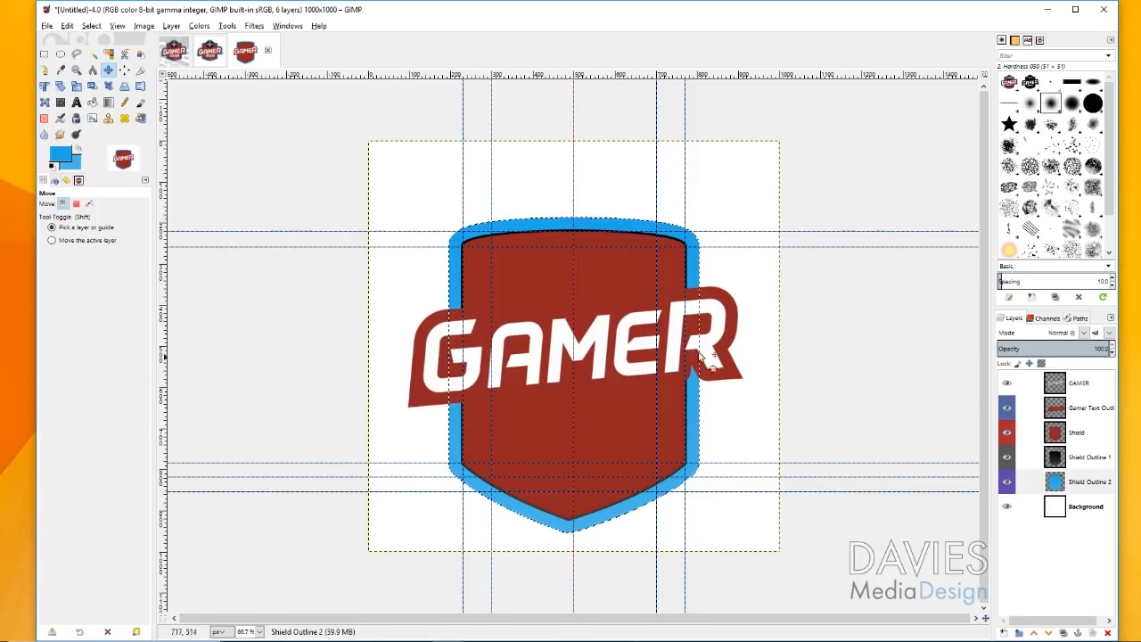
Shrink the selection back to the shield's edge, and shrink it a further 10 px inside the shield.
click(92, 26)
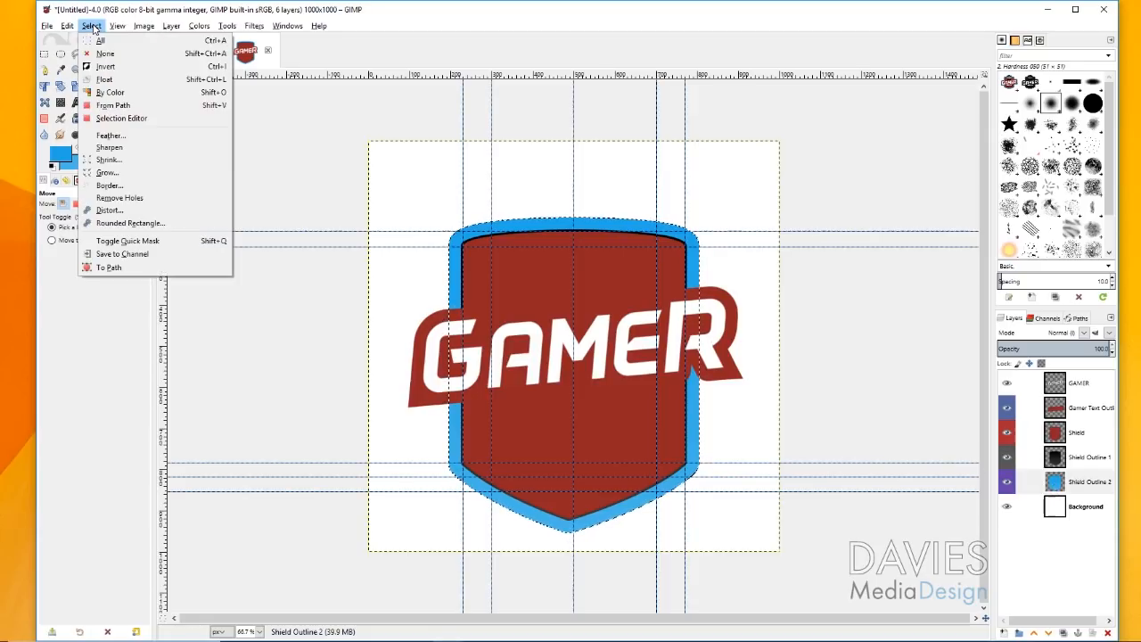
click(109, 160)
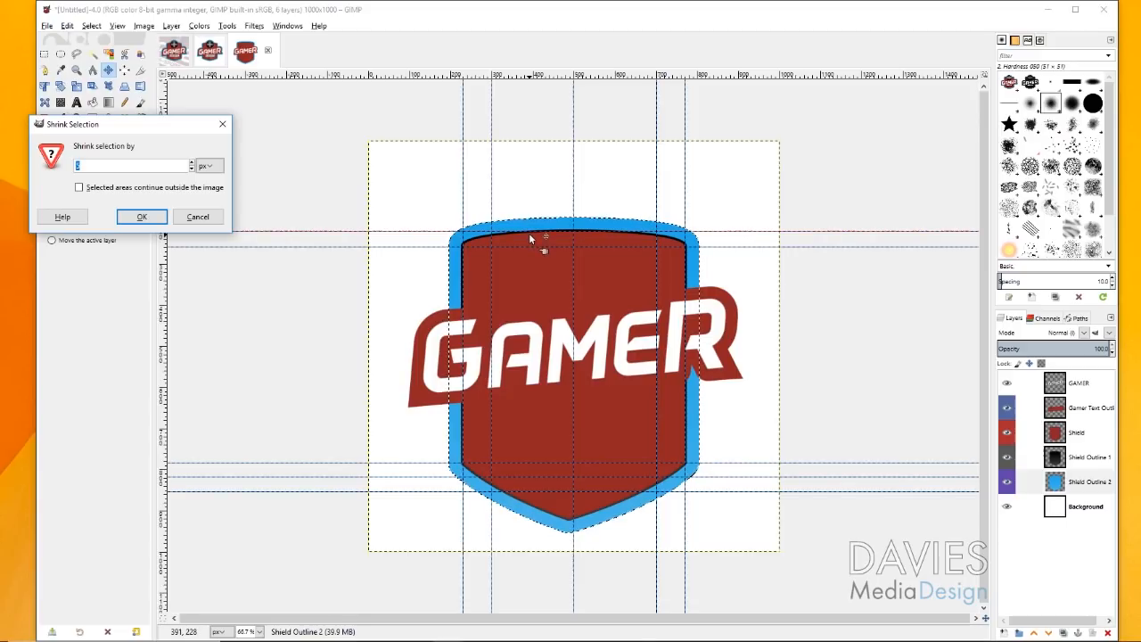
click(140, 218)
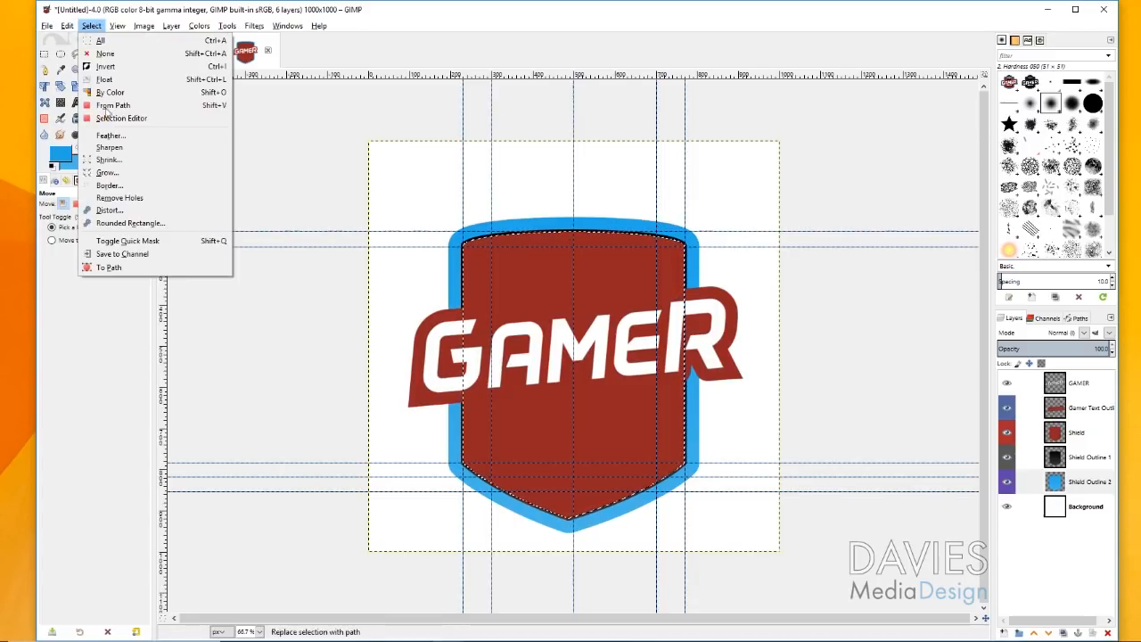
click(109, 159)
text(10)
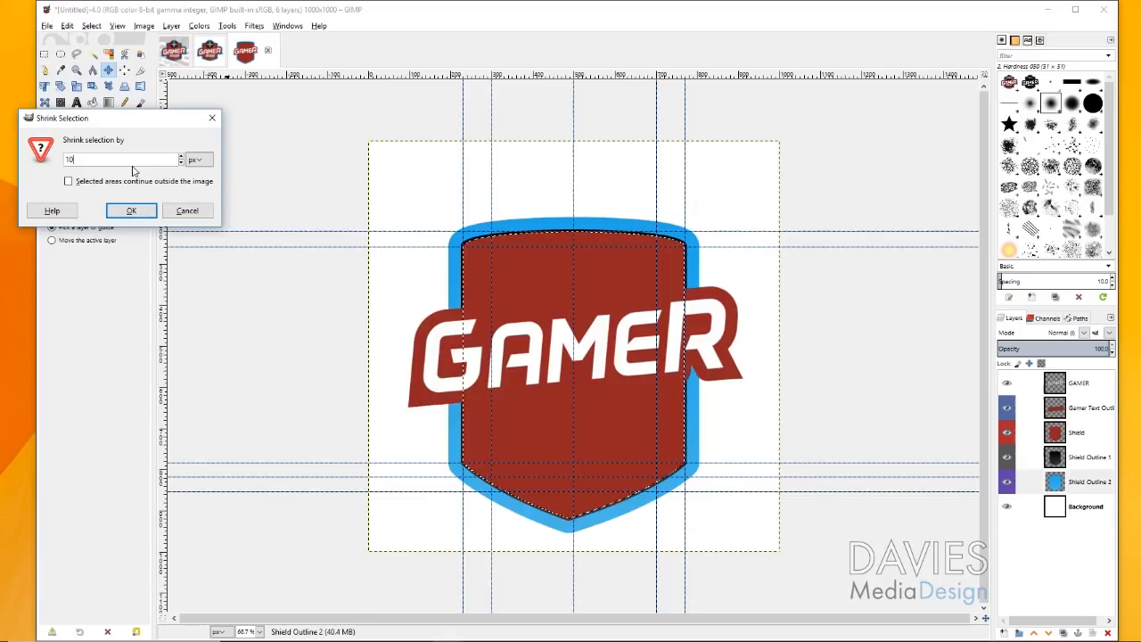
click(131, 211)
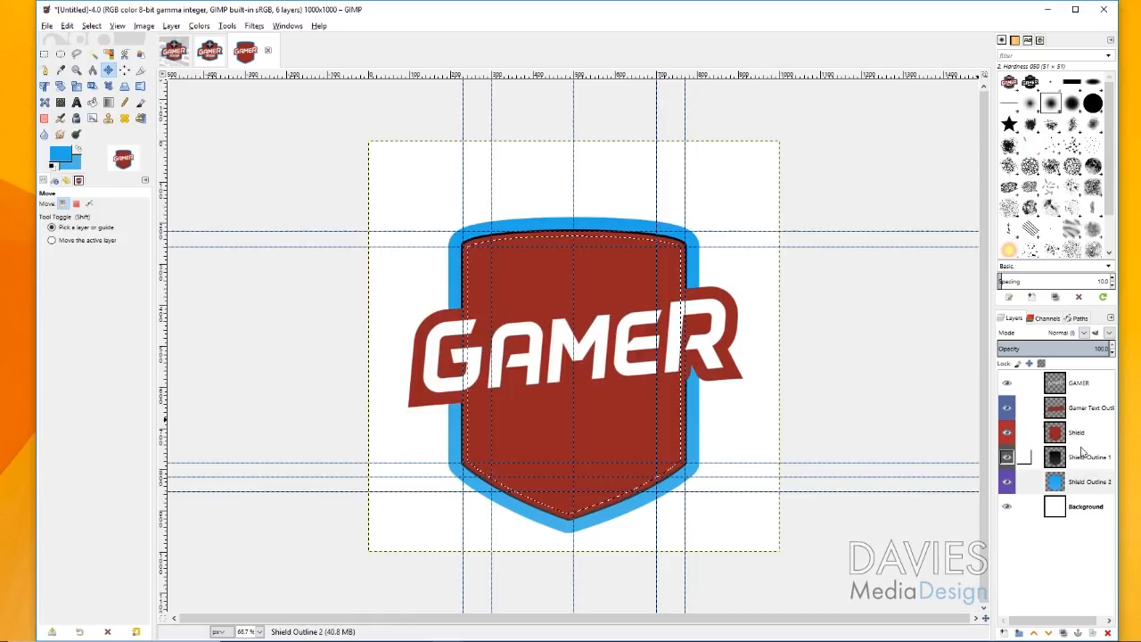
Create a transparent layer named Inner Shield Outline with a green color tag and place it directly below the GAMER layer.
click(1006, 633)
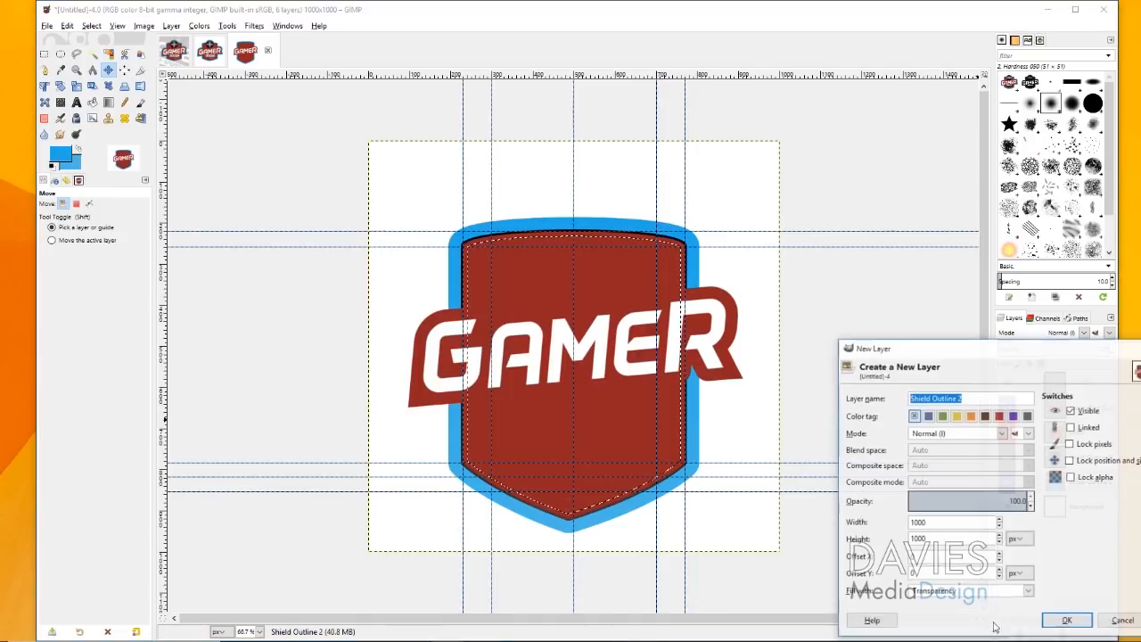
click(911, 397)
text(Inner)
click(995, 400)
key(BackSpace)
key(BackSpace)
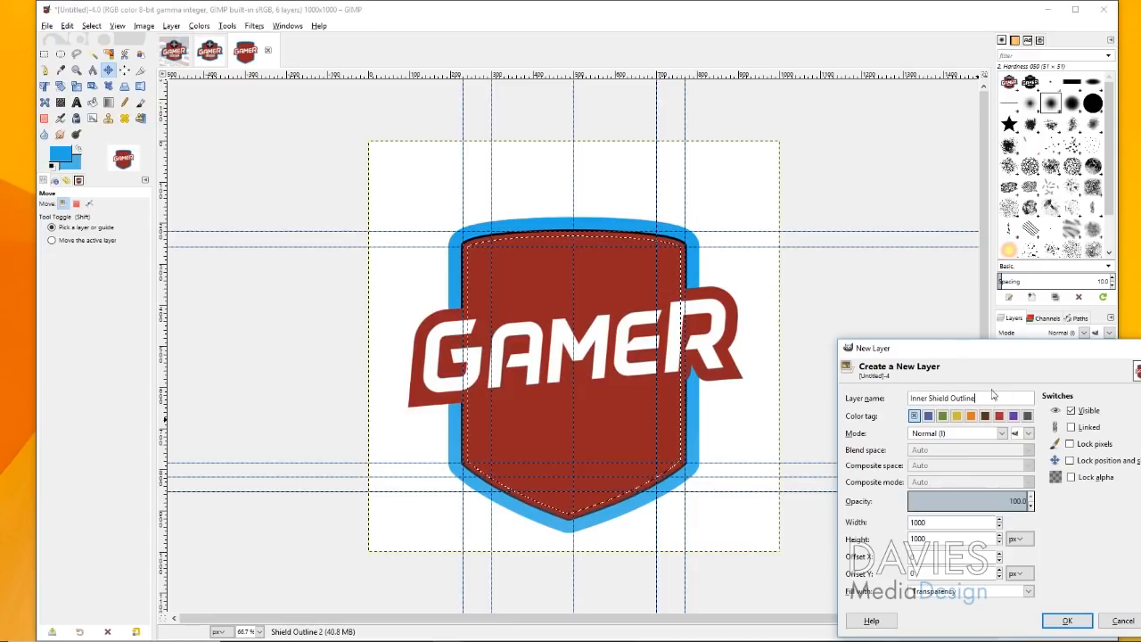
click(942, 416)
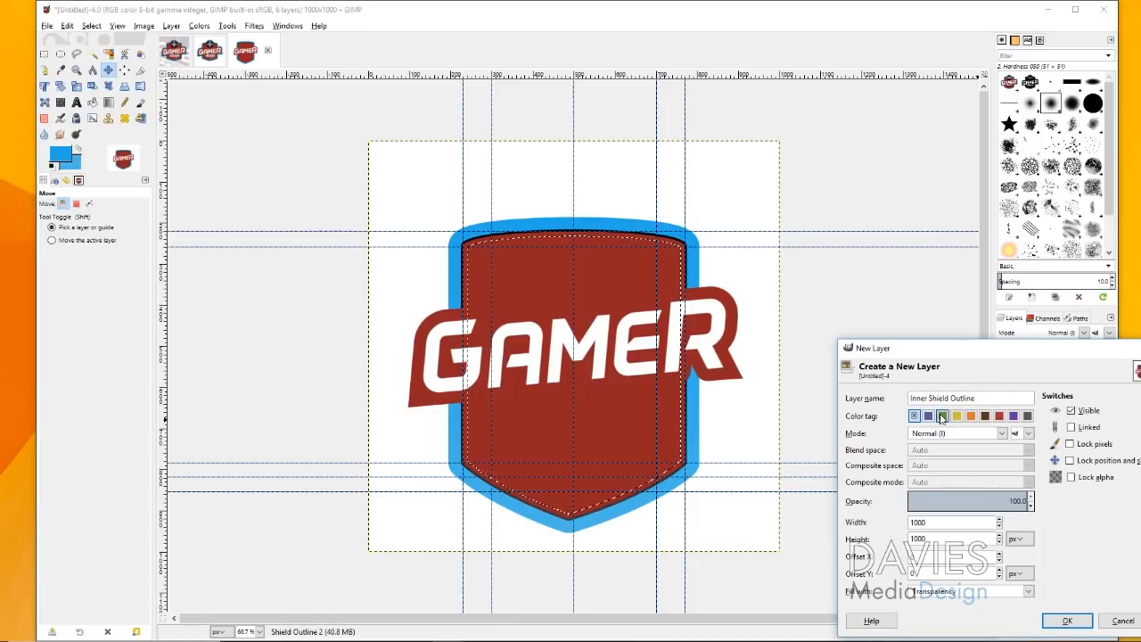
click(1063, 619)
drag(1061, 481, 1061, 430)
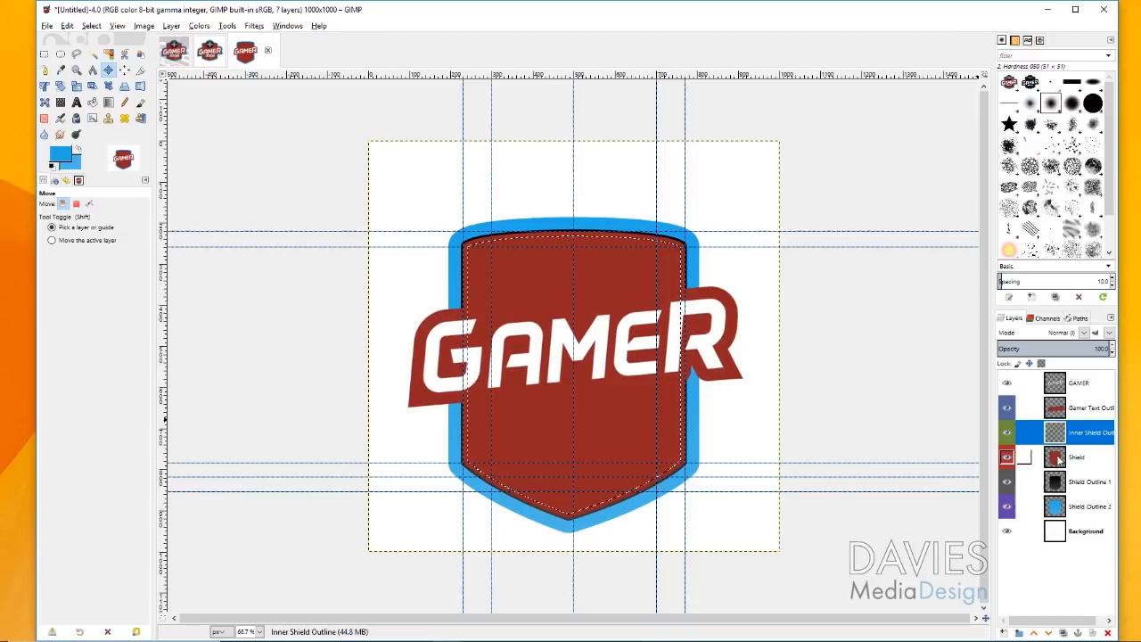
drag(1059, 436, 1064, 415)
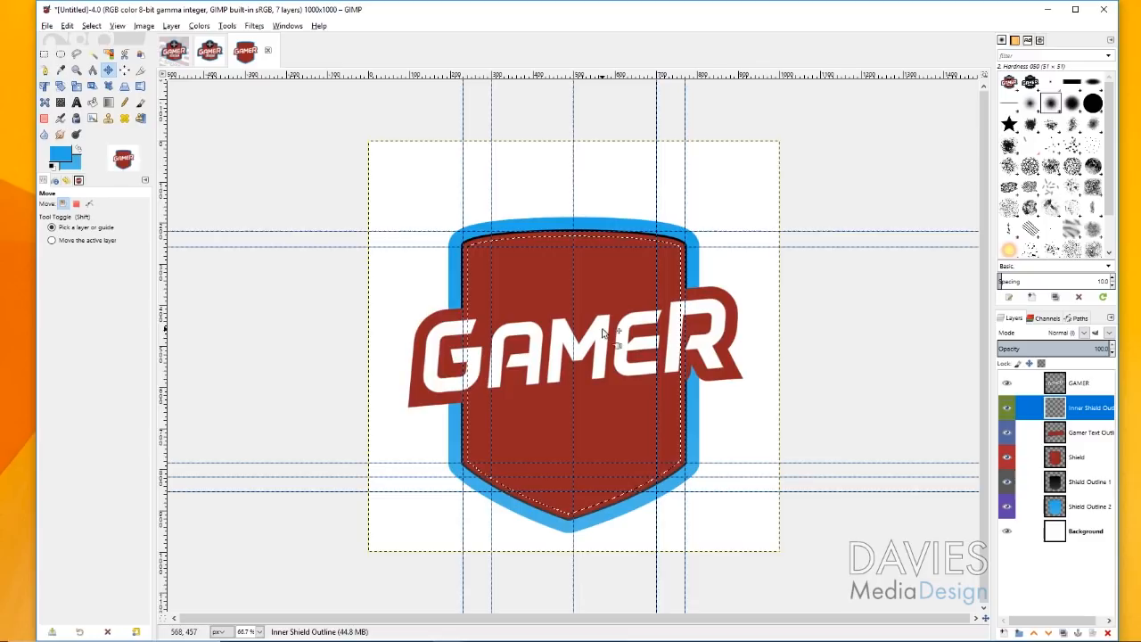
Bucket-fill the selection on the Inner Shield Outline layer with black.
click(58, 157)
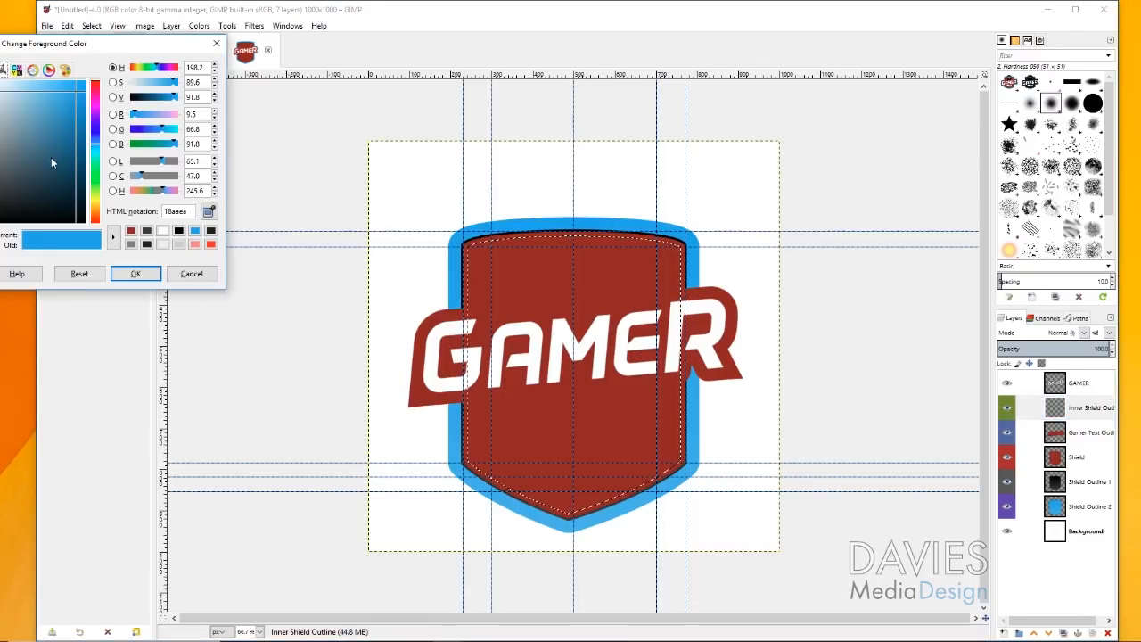
click(178, 234)
click(145, 275)
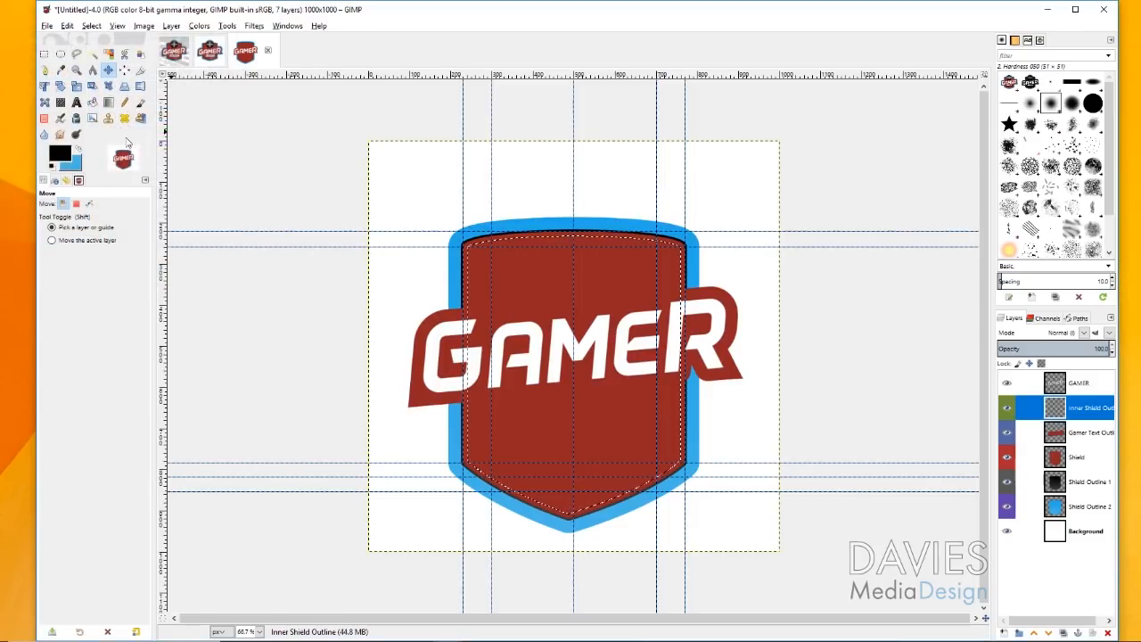
click(93, 103)
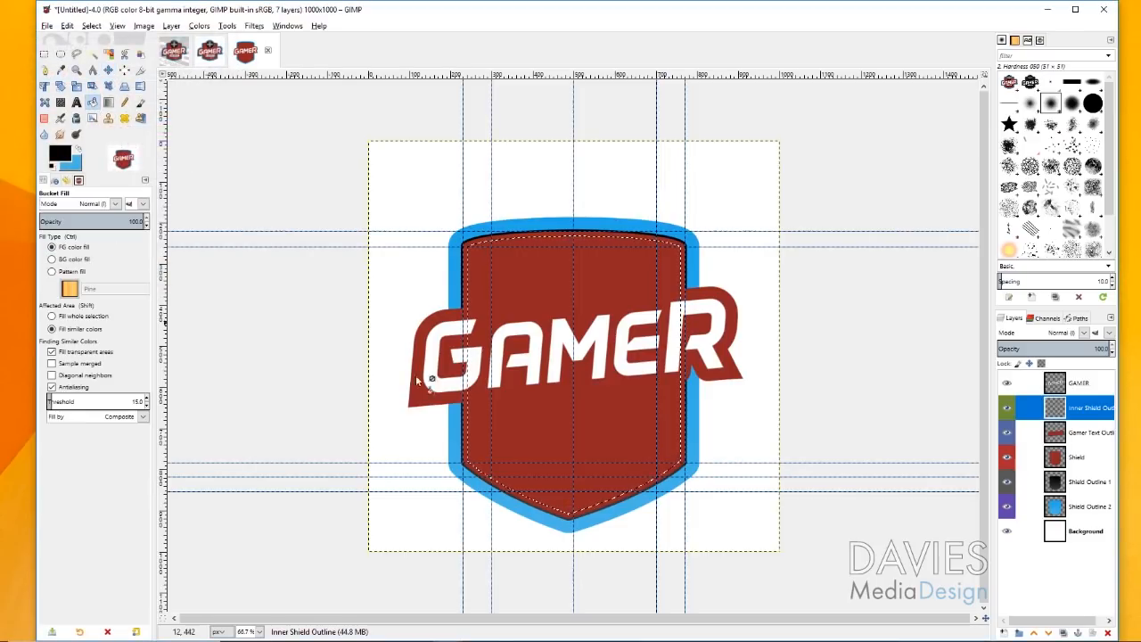
click(539, 279)
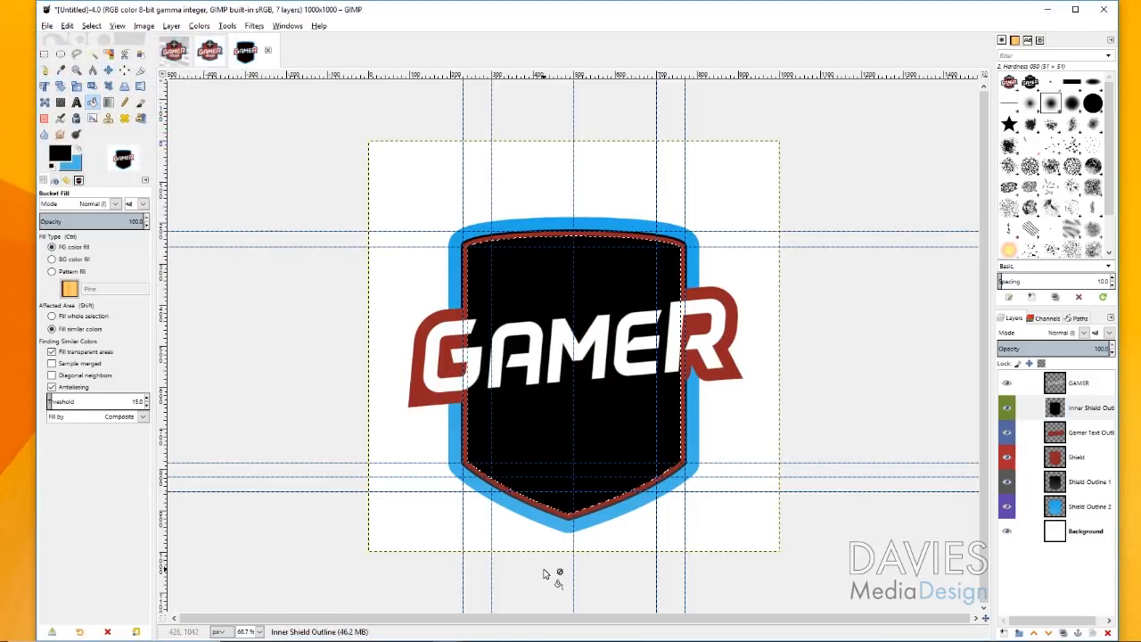
Shrink the selection by 15 px, delete the black inside it to leave a thin outline, and lower the layer's opacity to 15.4.
click(92, 26)
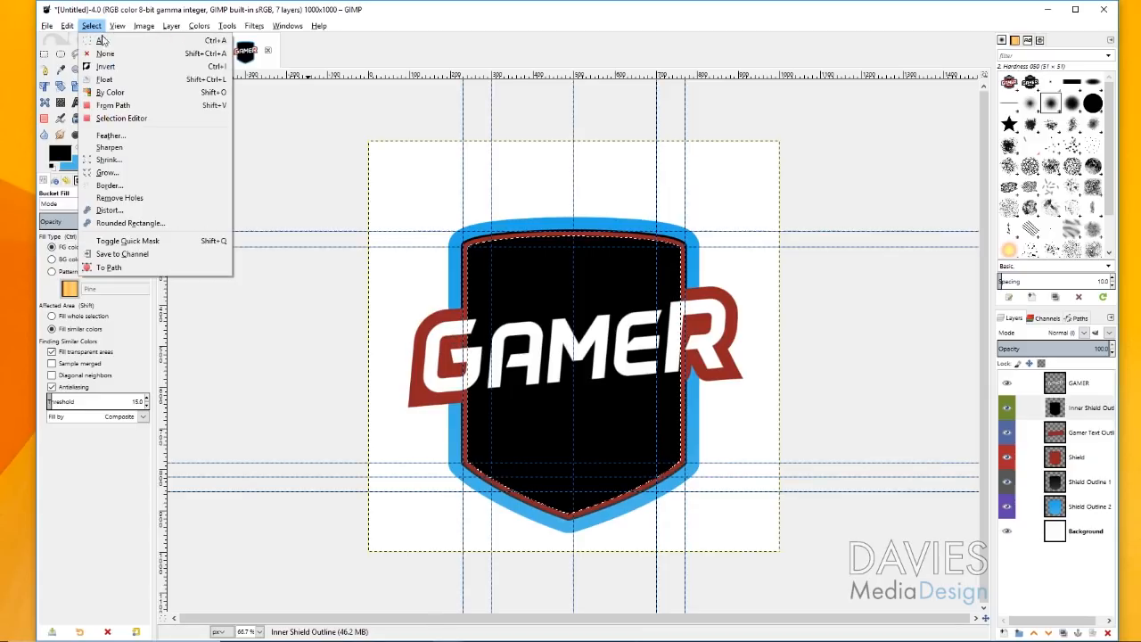
click(113, 159)
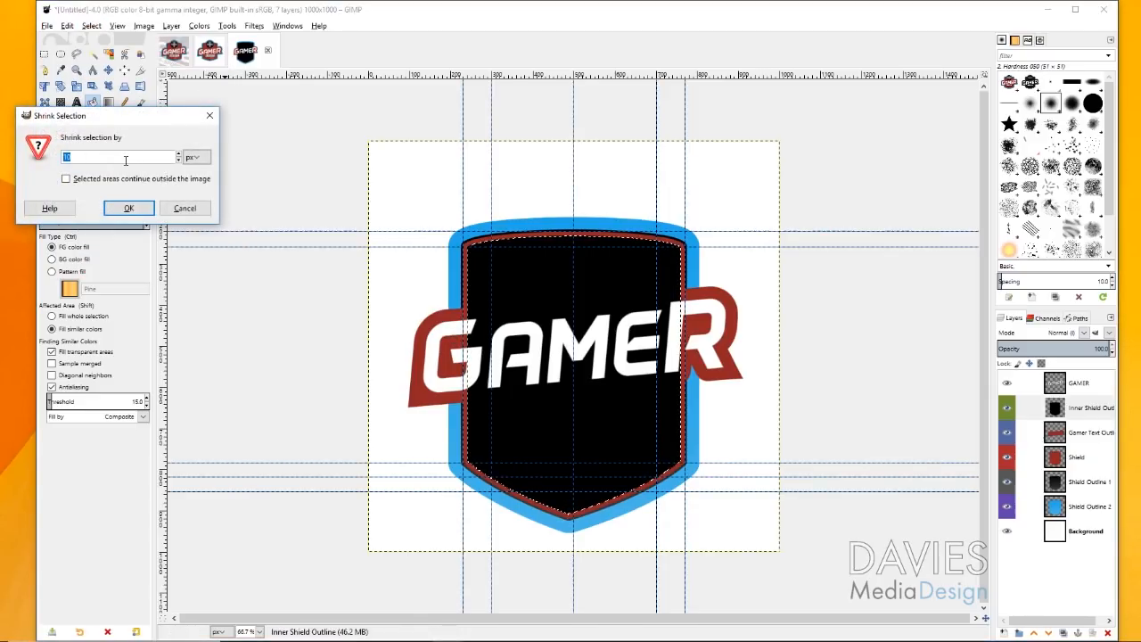
click(130, 208)
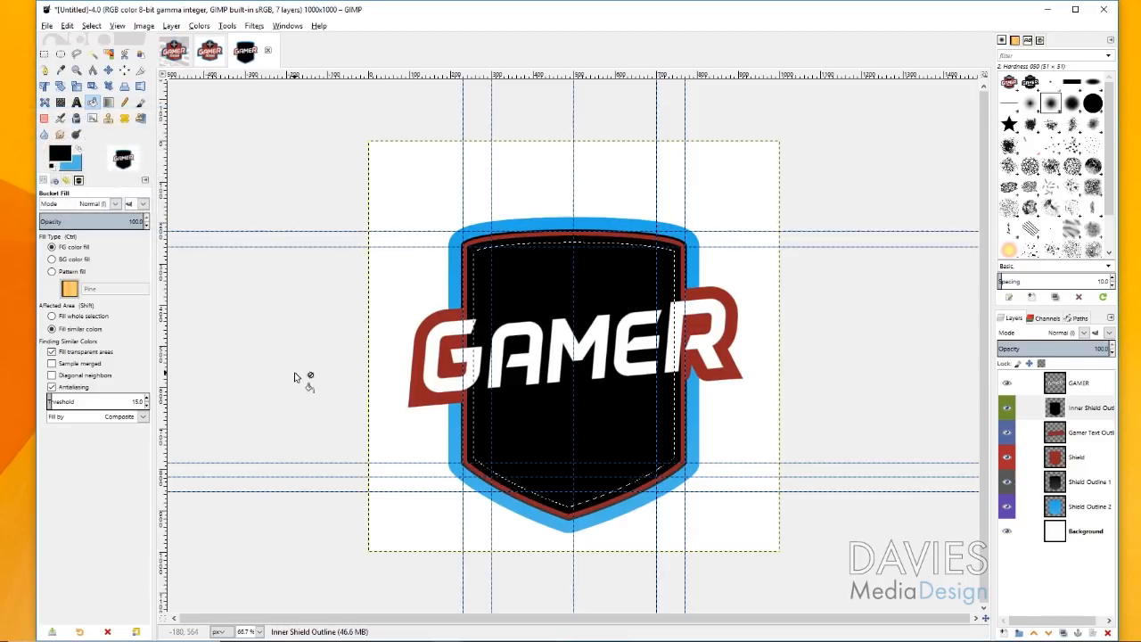
key(Delete)
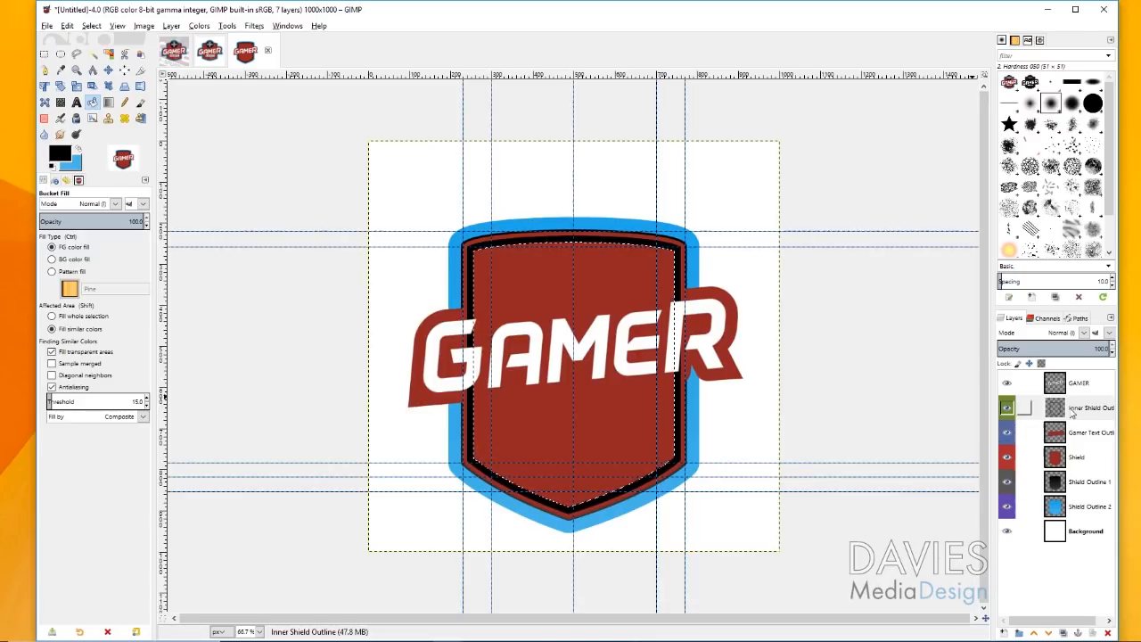
click(1071, 410)
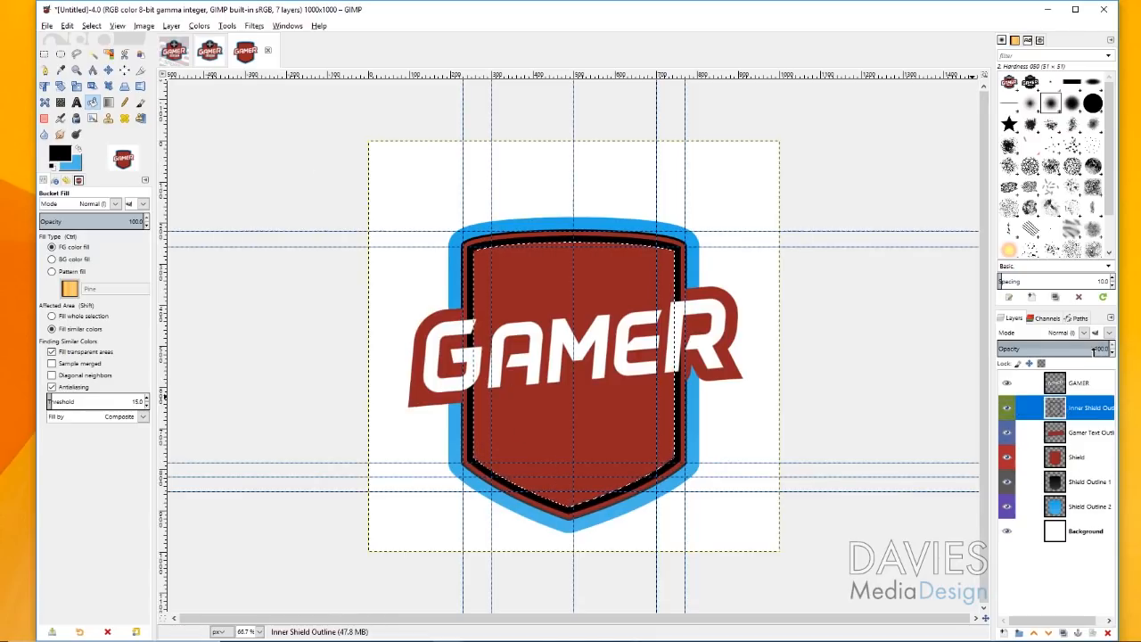
drag(1100, 348, 1014, 352)
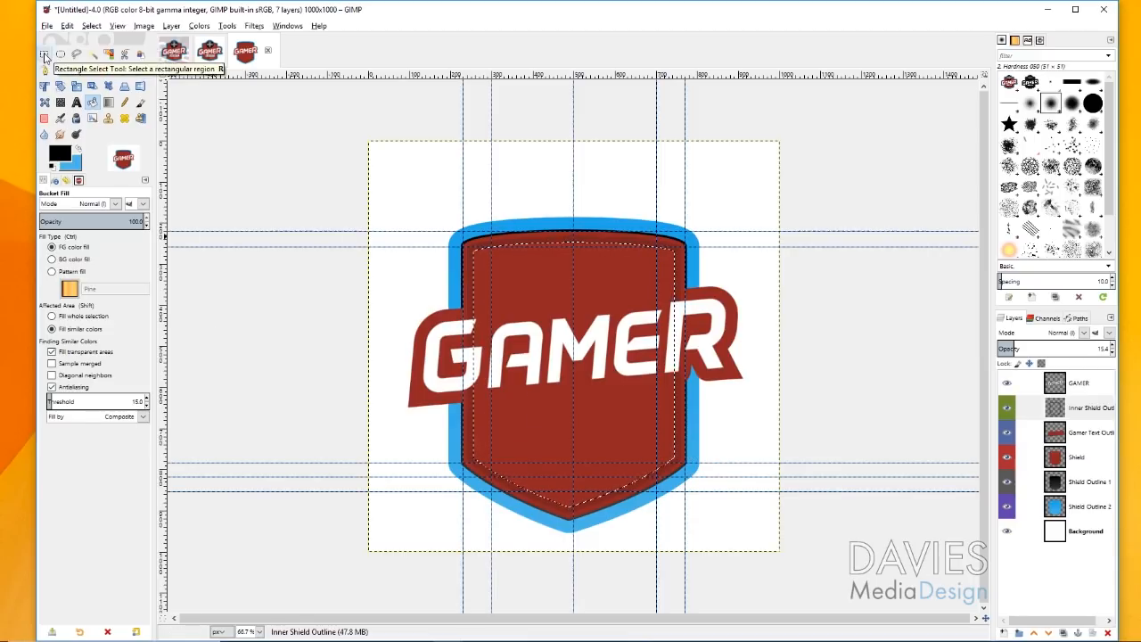
Intersect the selection with a rectangle starting at the X 500 guide, keeping only the right half of the inner shield.
click(44, 56)
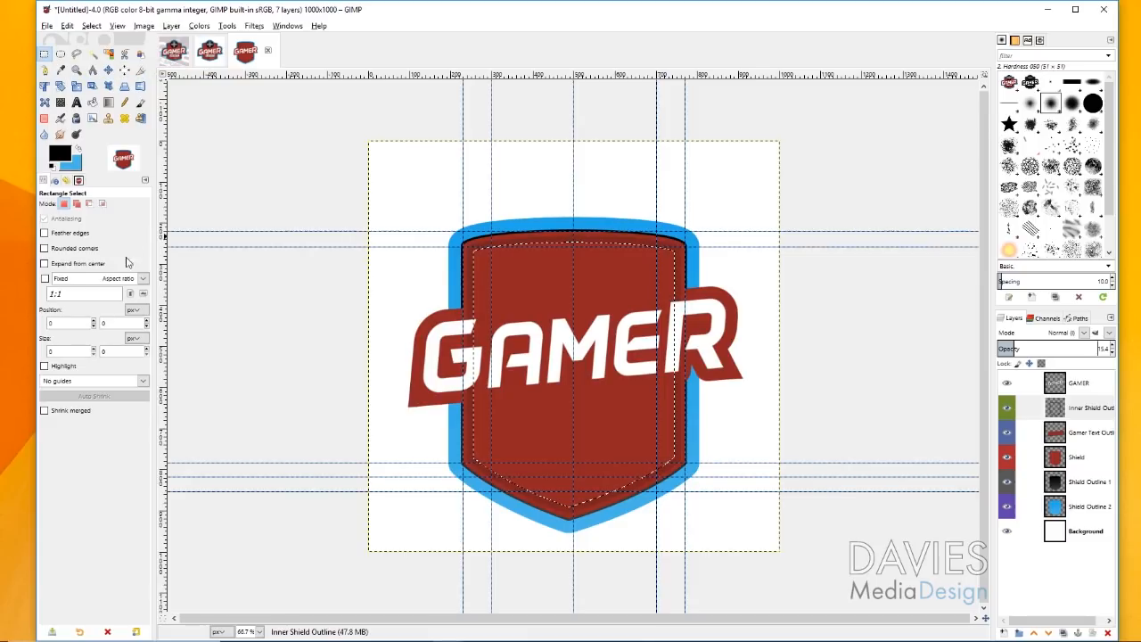
click(101, 204)
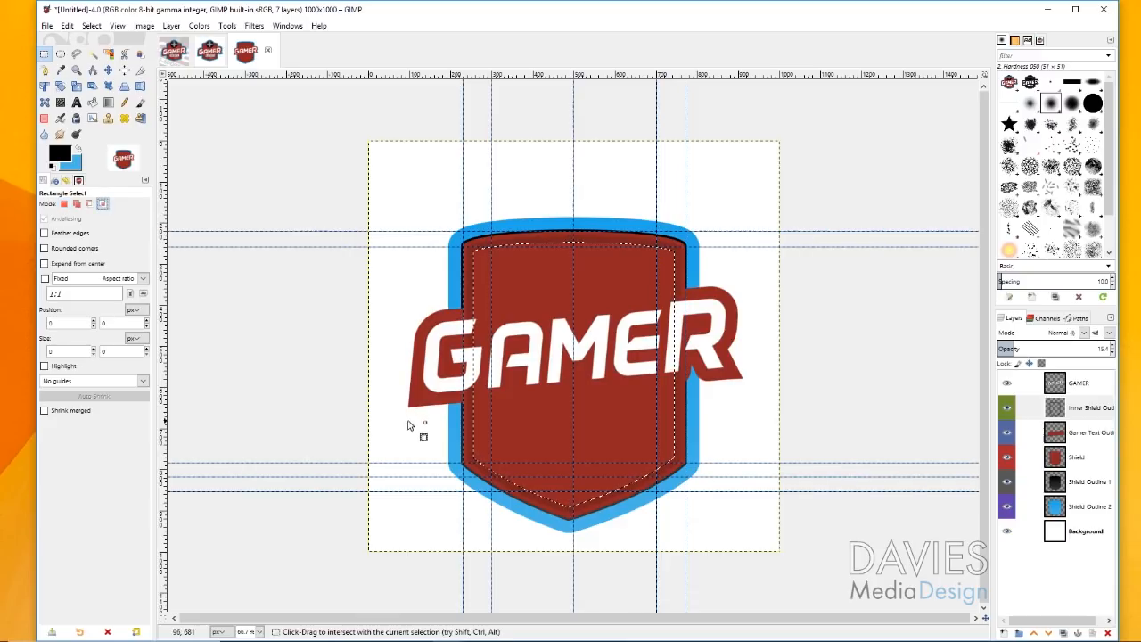
drag(574, 201, 697, 515)
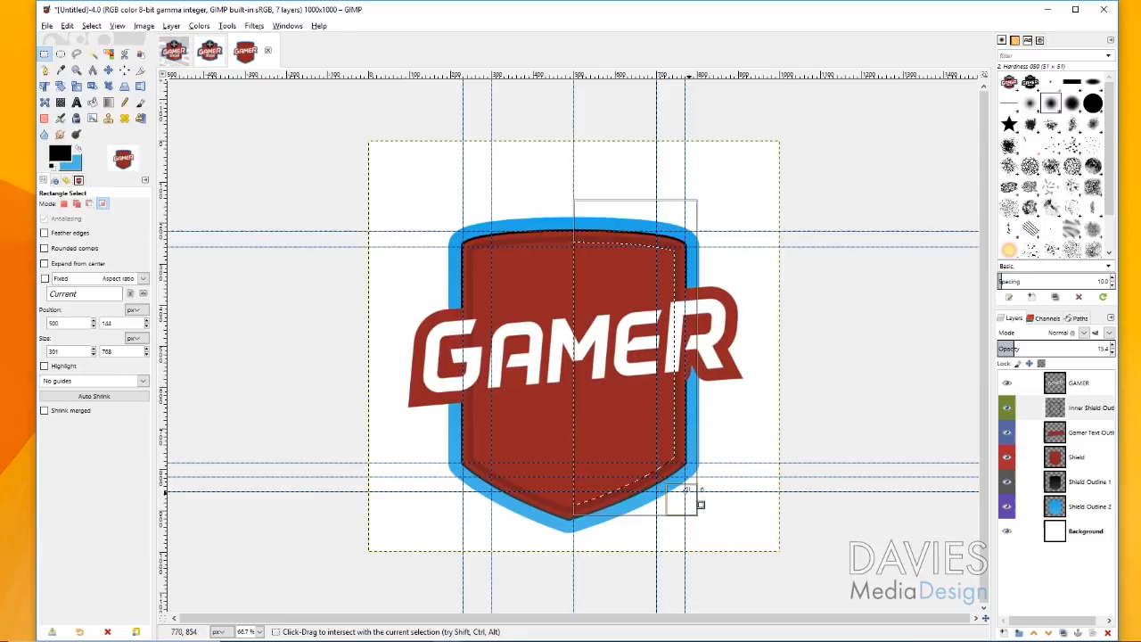
Create a transparent layer named Inner Shield Highlight with a yellow color tag above Inner Shield Outline.
click(1004, 633)
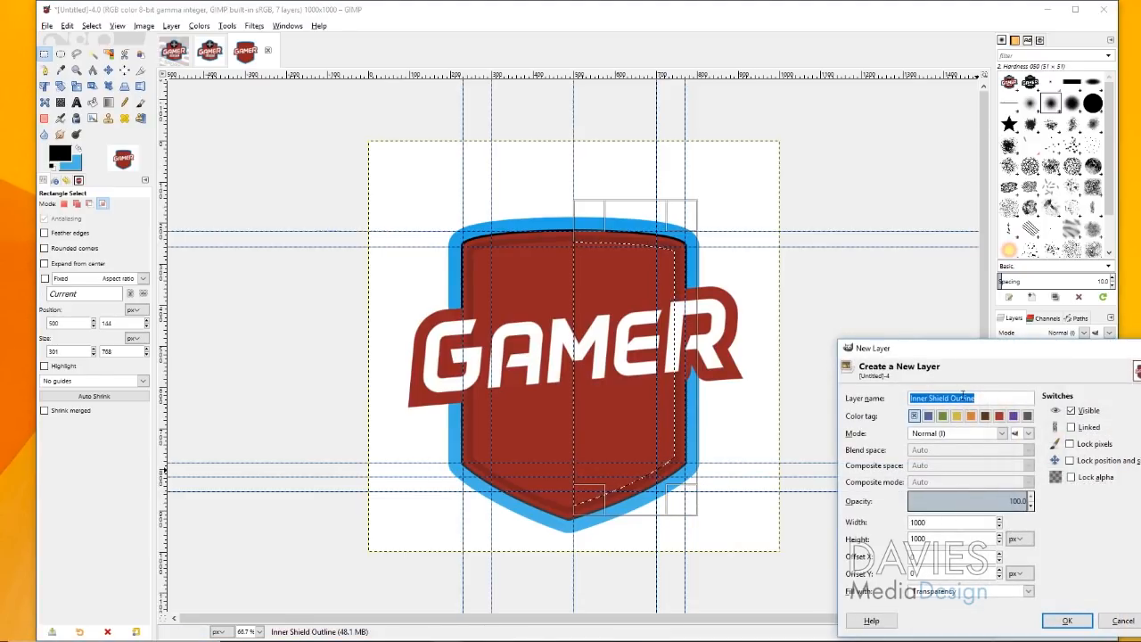
click(980, 397)
double_click(951, 397)
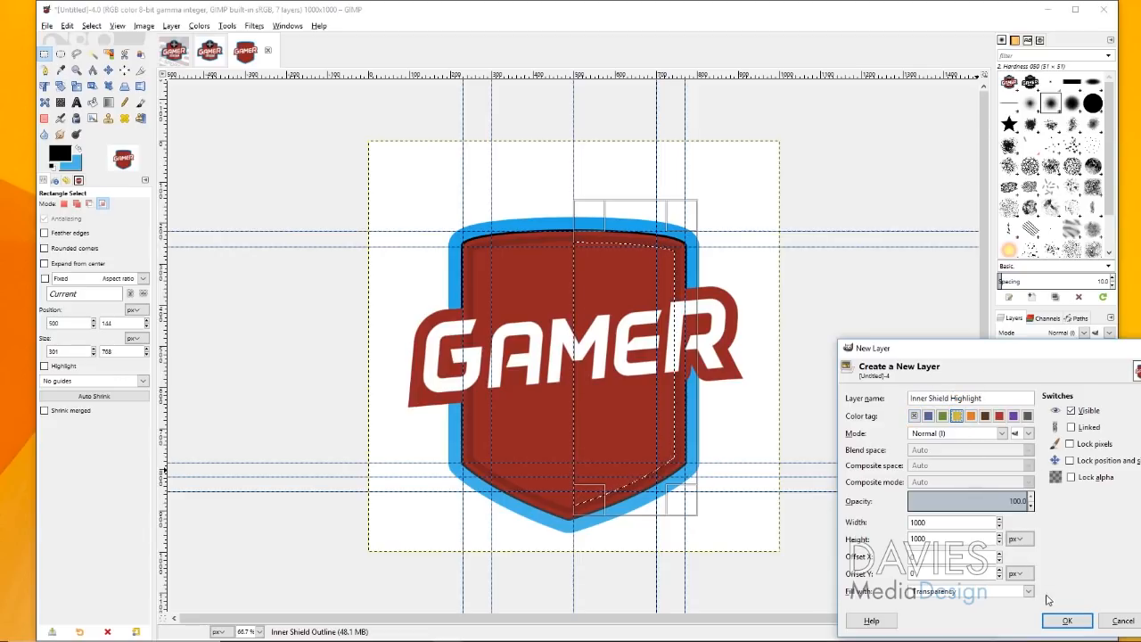
click(1065, 621)
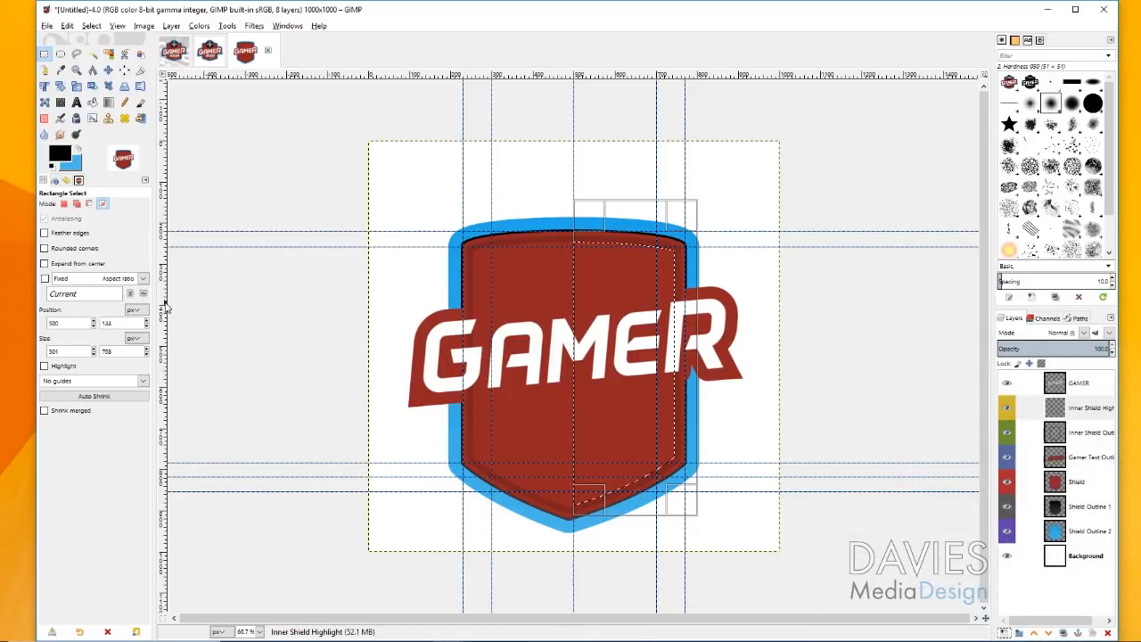
Set the foreground color to white ffffff and choose the FG to Transparent gradient for the Blend tool.
click(61, 155)
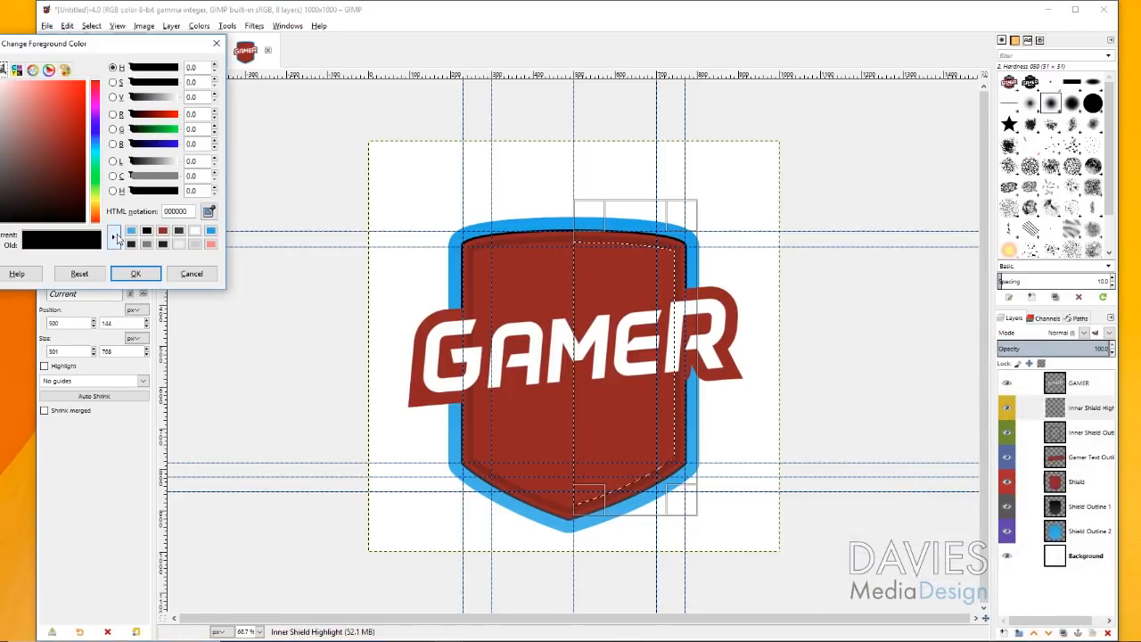
click(195, 232)
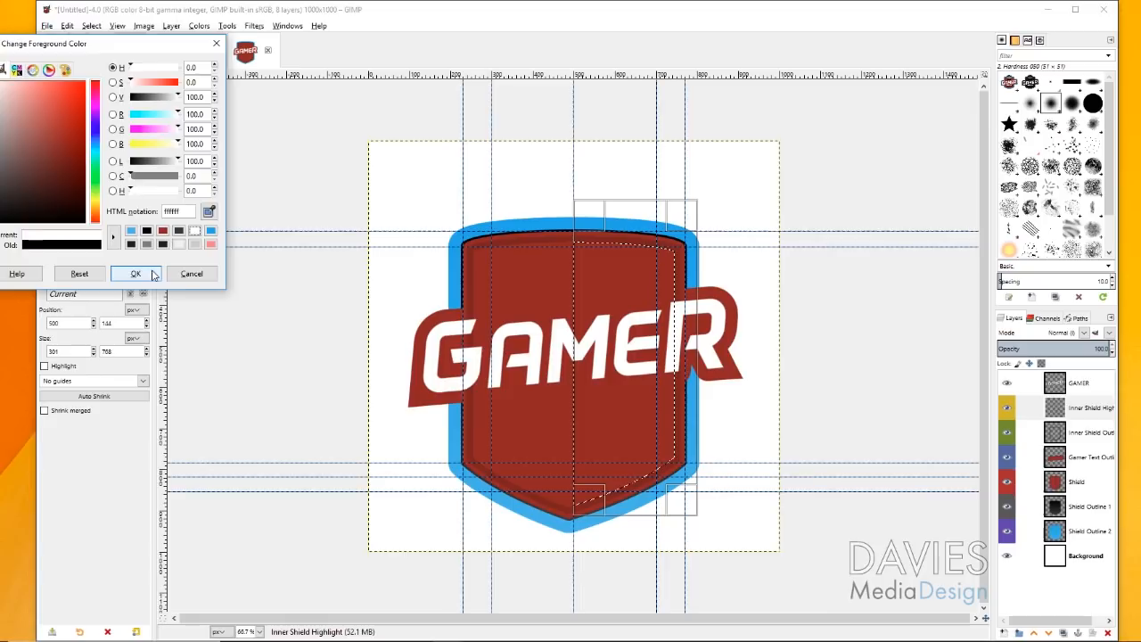
click(148, 274)
click(123, 119)
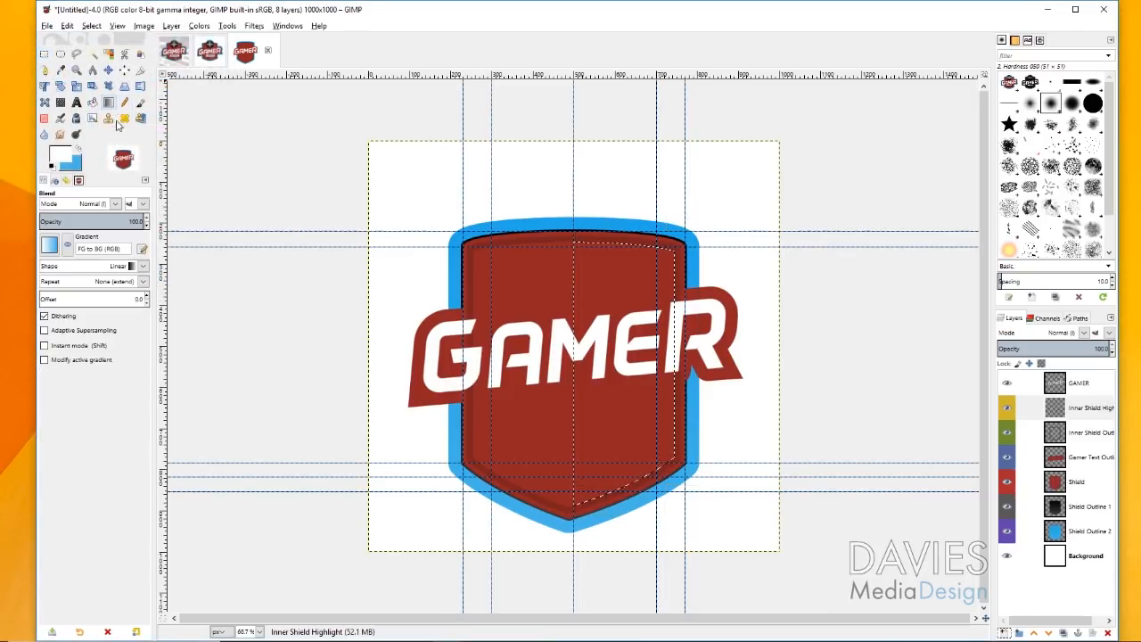
click(50, 248)
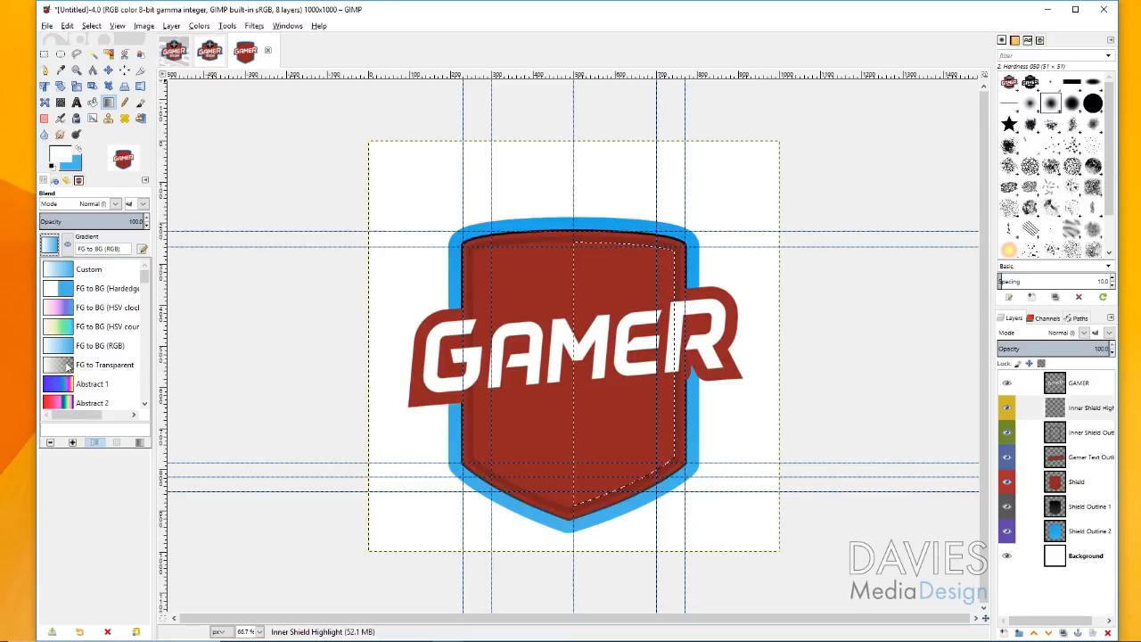
click(68, 366)
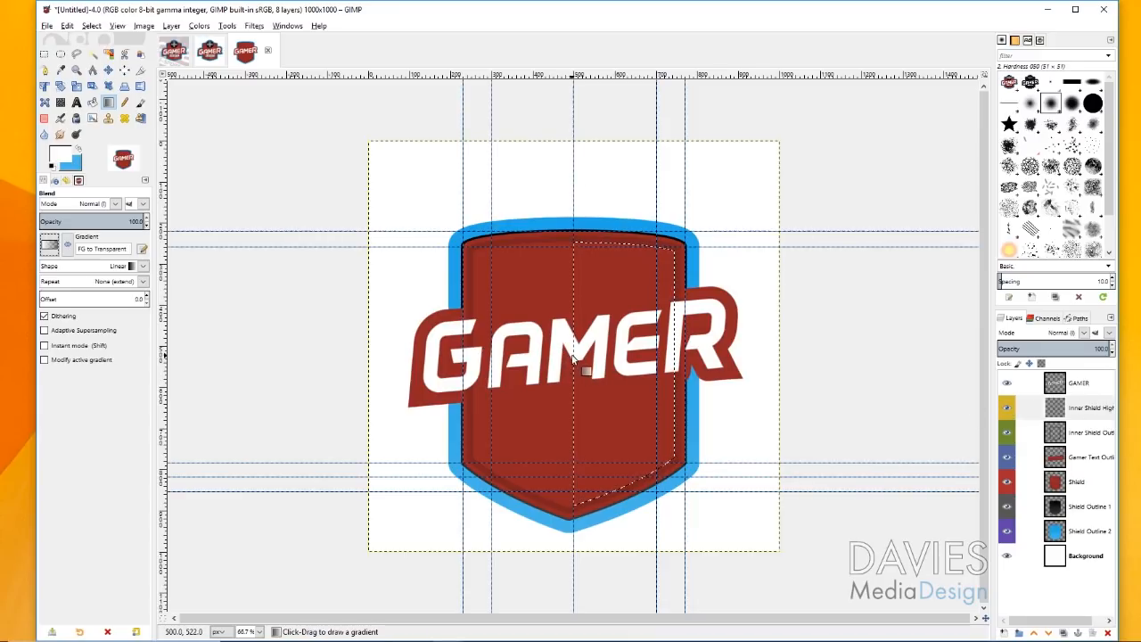
Shrink the half-shield selection by 10 px and fill it with a horizontal white-to-transparent gradient ending at about X 723, Y 525.
click(91, 26)
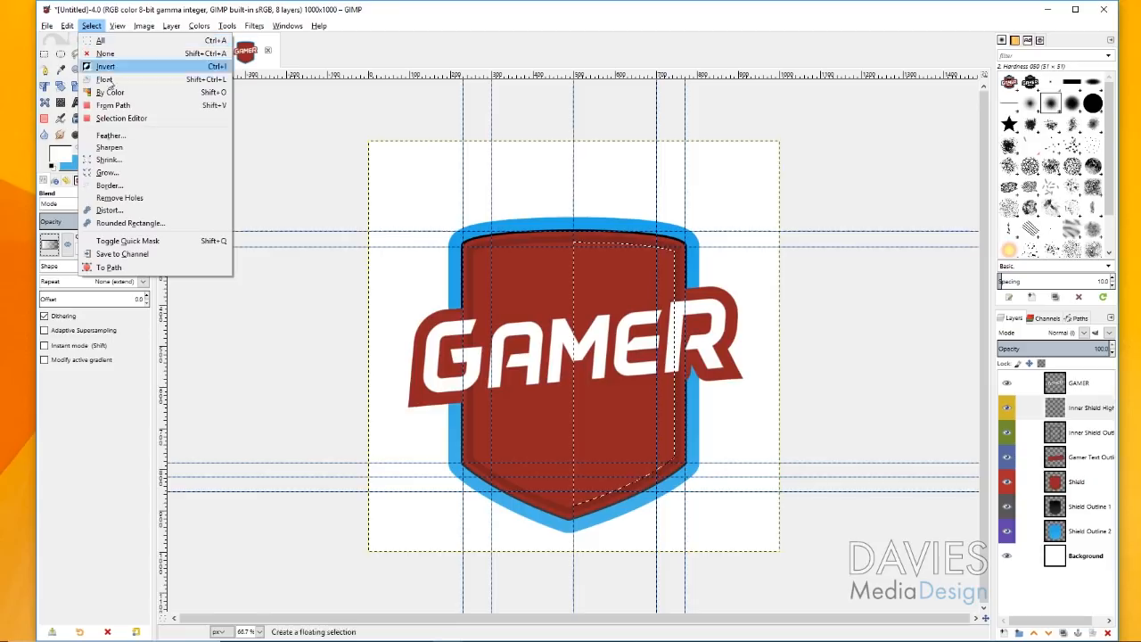
click(116, 157)
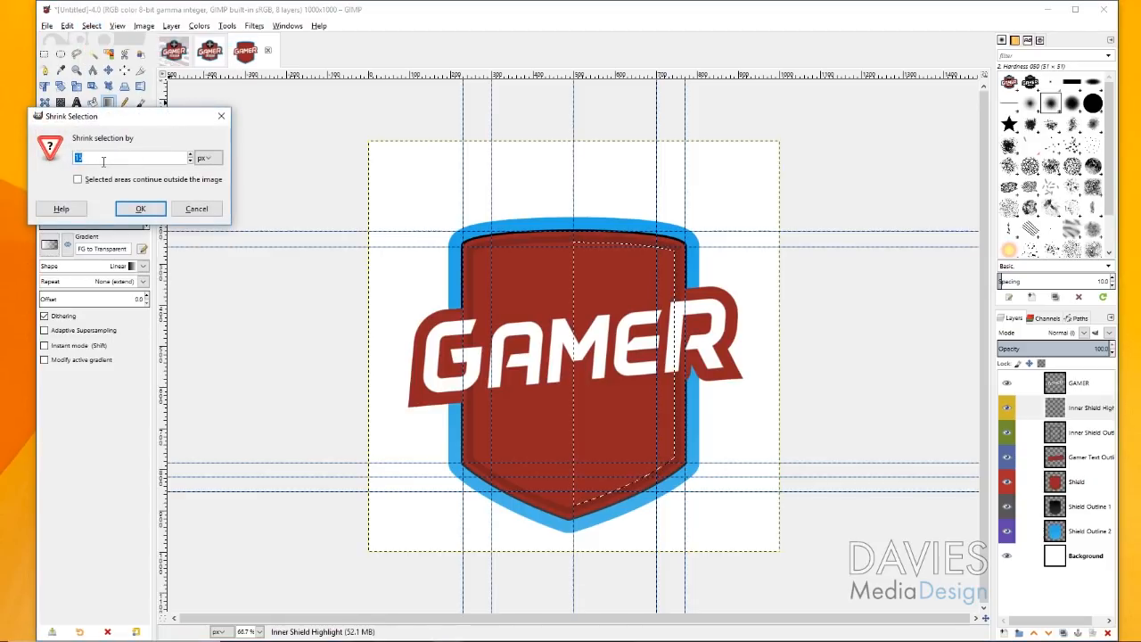
text(10)
key(Return)
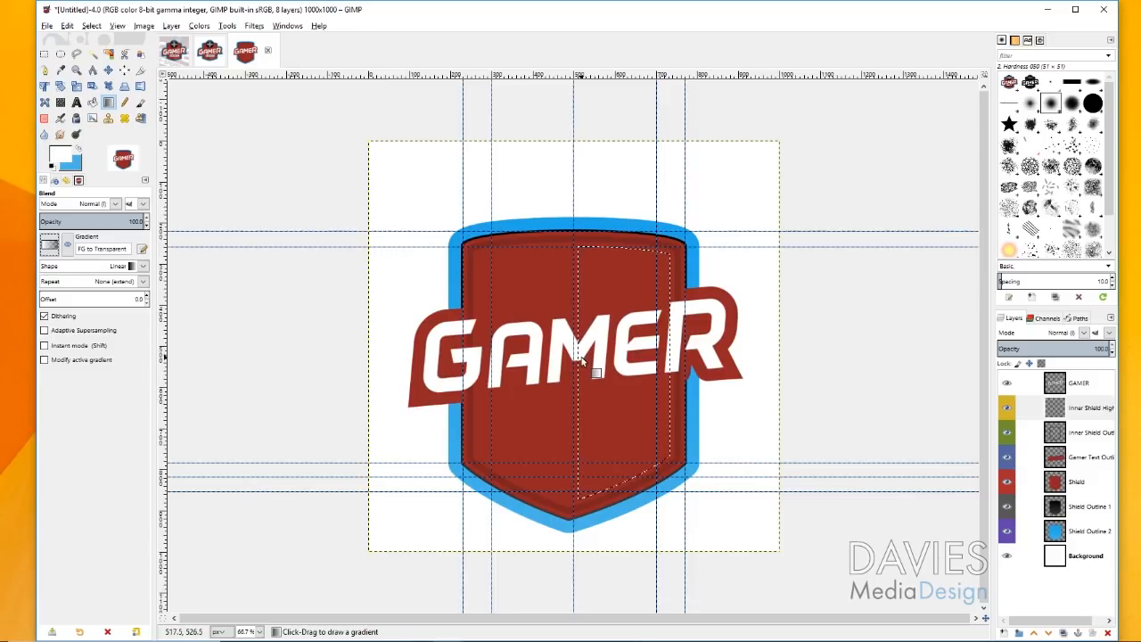
drag(577, 356, 667, 360)
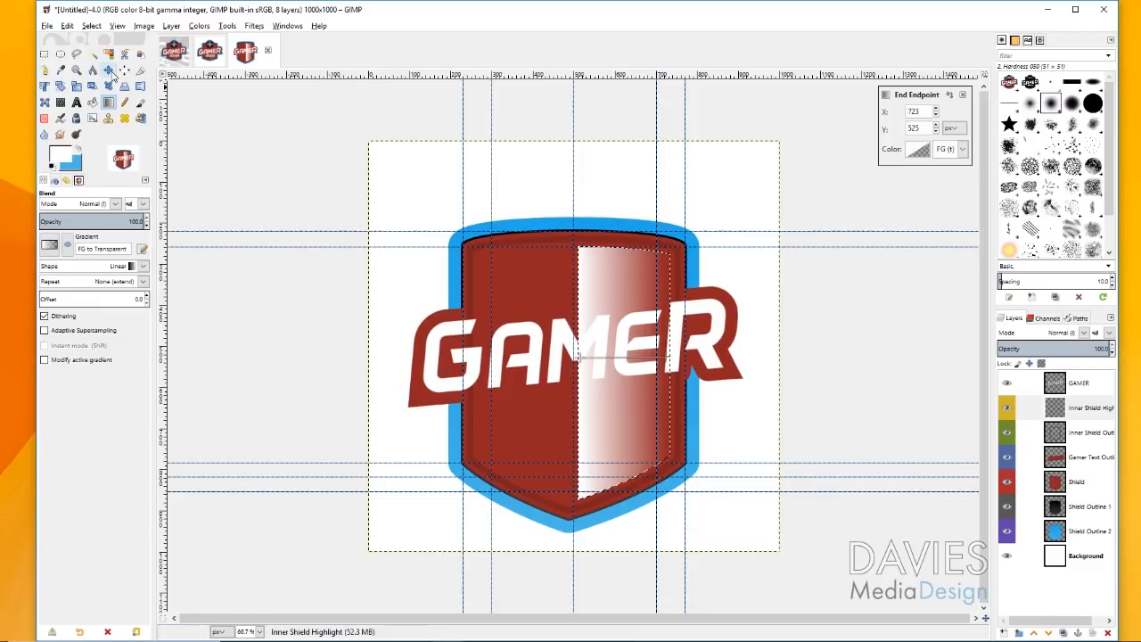
Lower the Inner Shield Highlight layer's opacity to 14.8 and clear the half-shield selection.
click(108, 69)
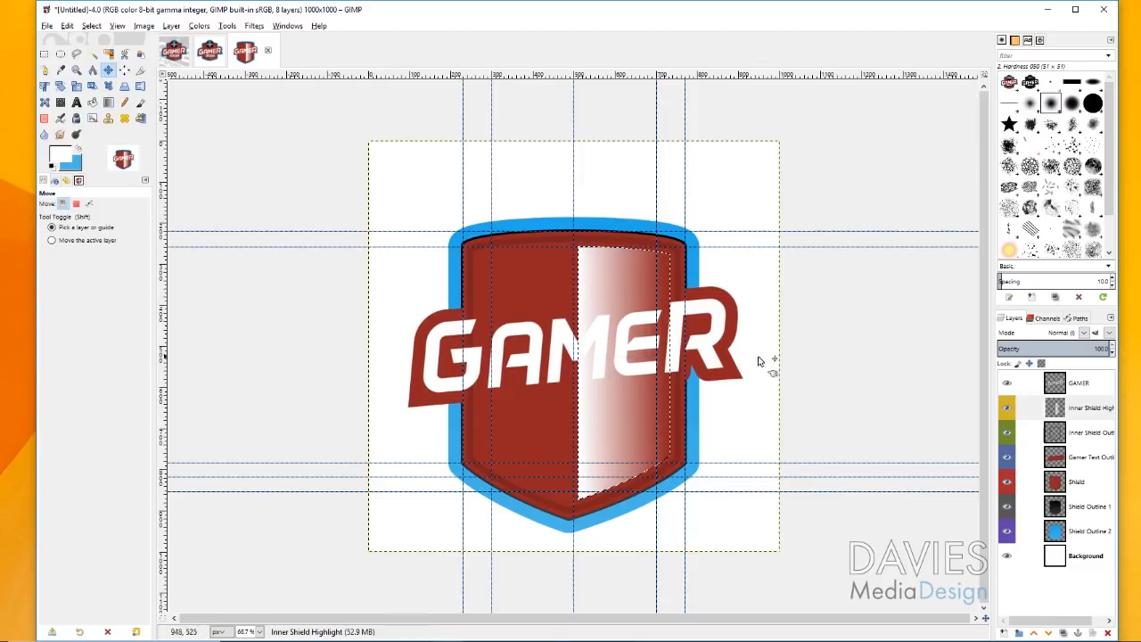
click(1057, 410)
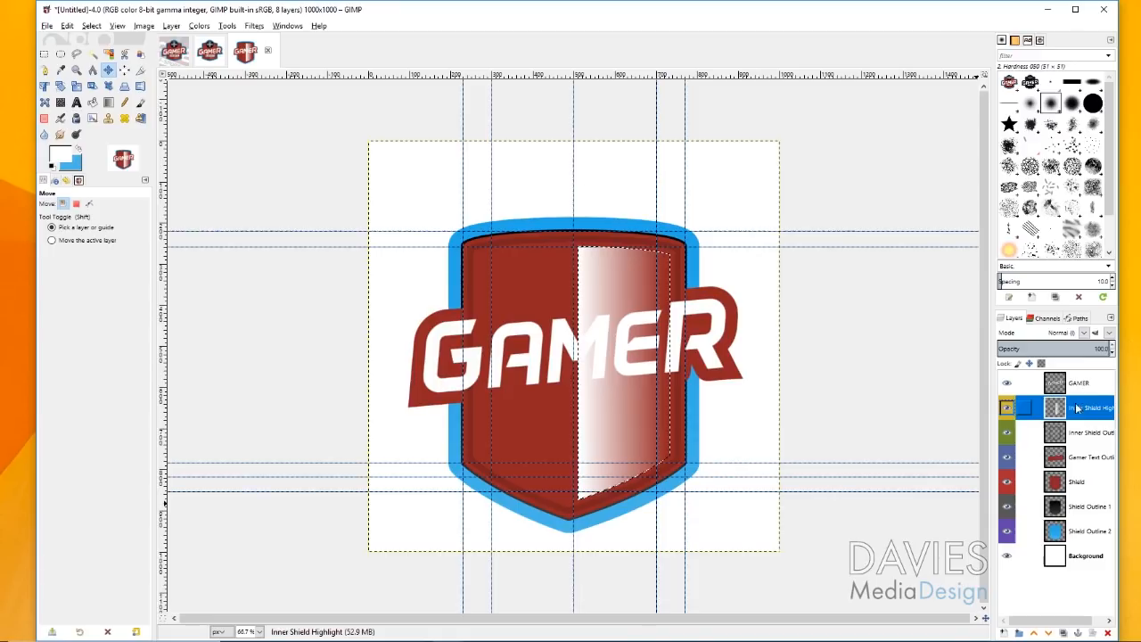
double_click(1095, 349)
drag(1095, 348, 1010, 350)
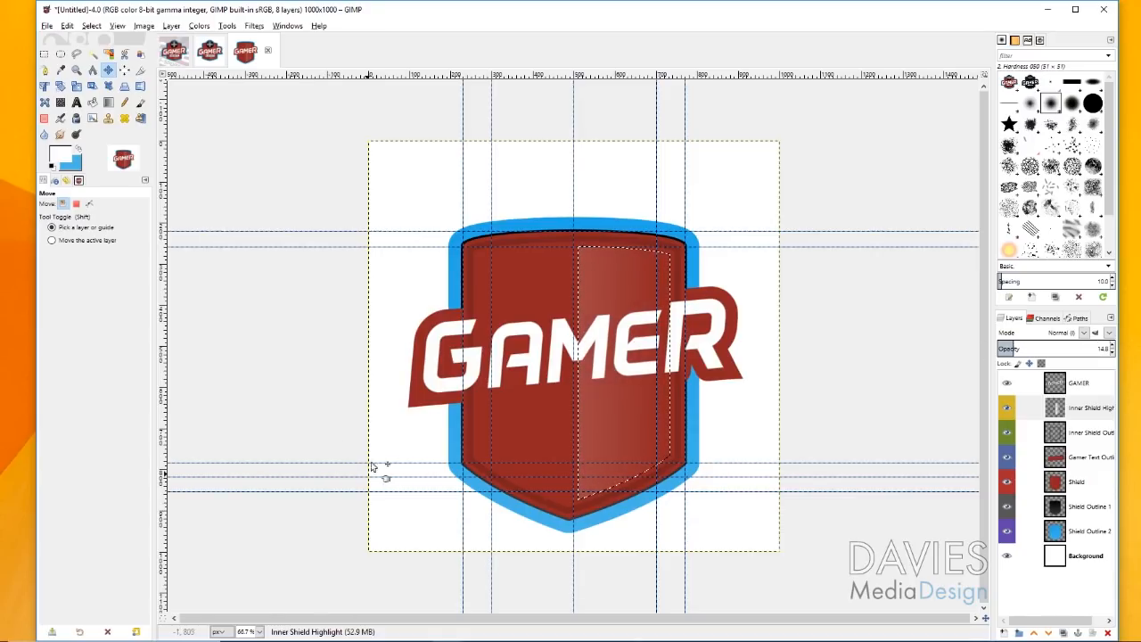
click(91, 25)
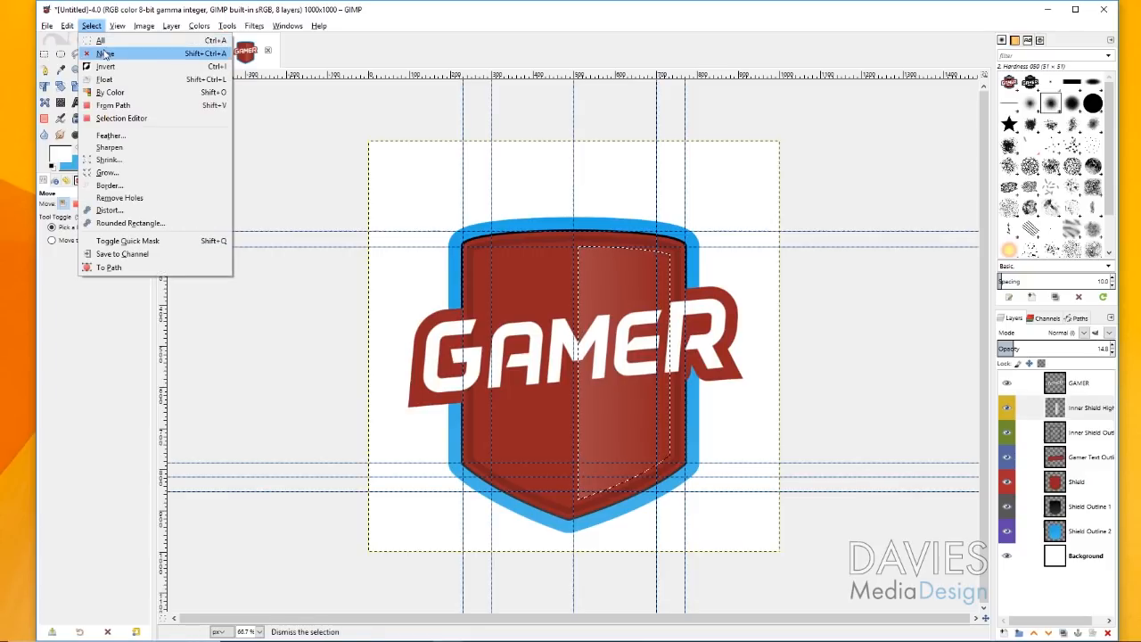
click(104, 55)
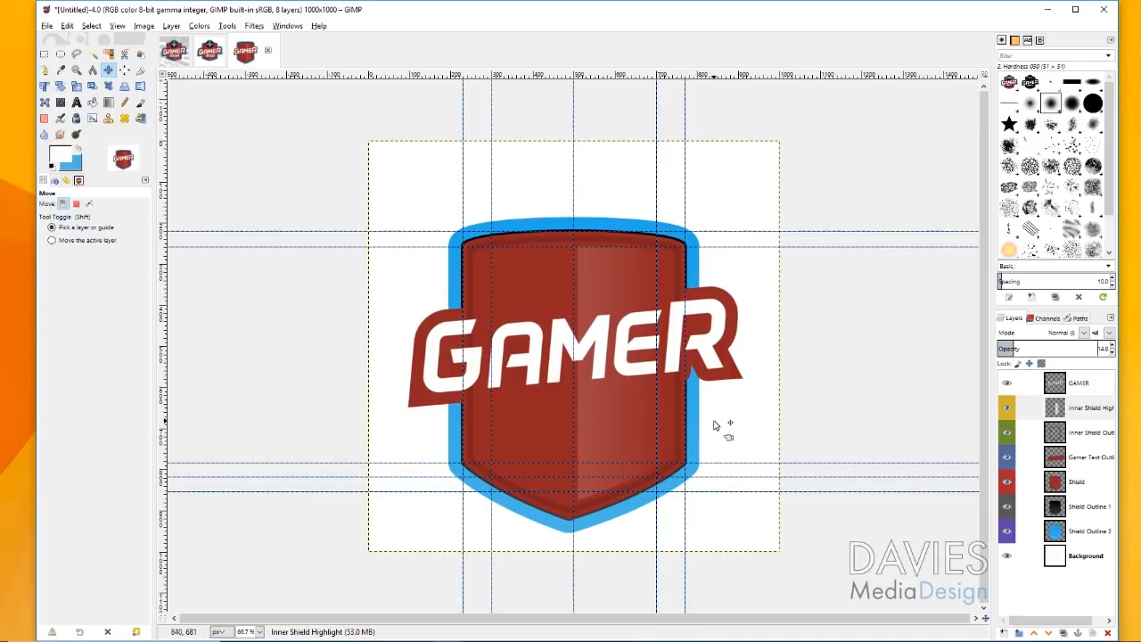
Select the Gamer Text Outline layer's opaque area grown by 5 px, and hide the guides.
click(1060, 462)
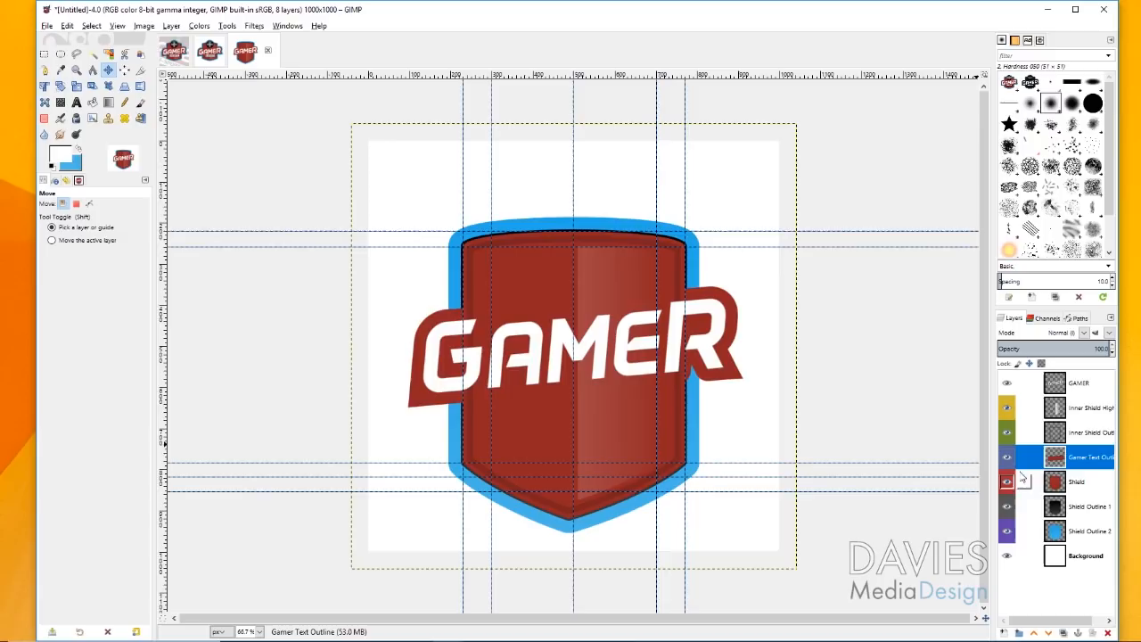
drag(990, 459, 949, 459)
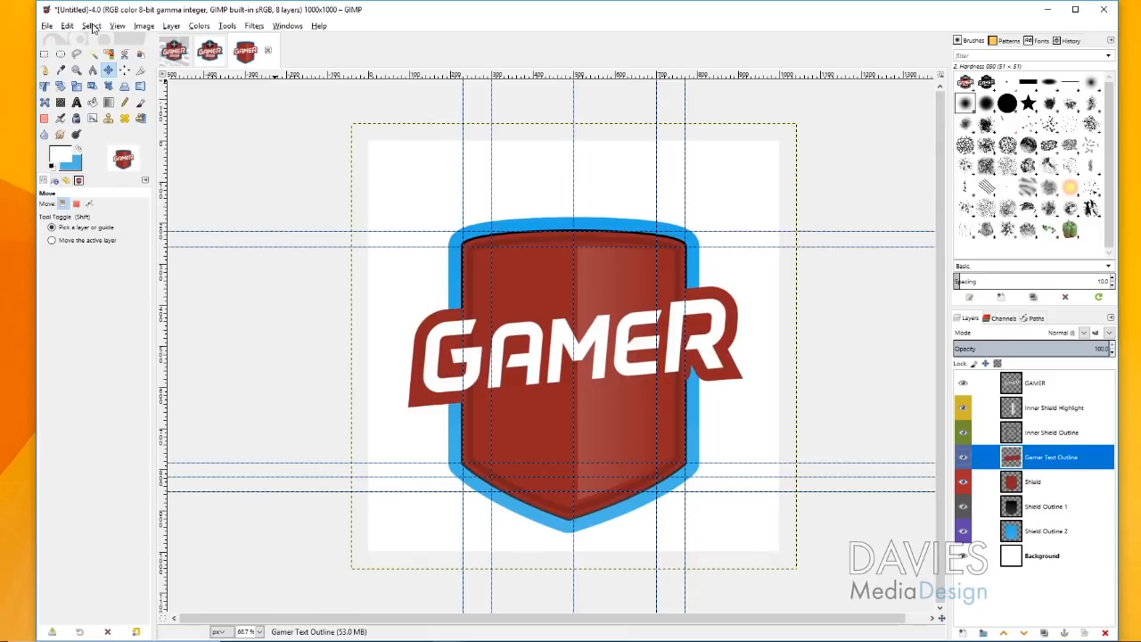
click(171, 26)
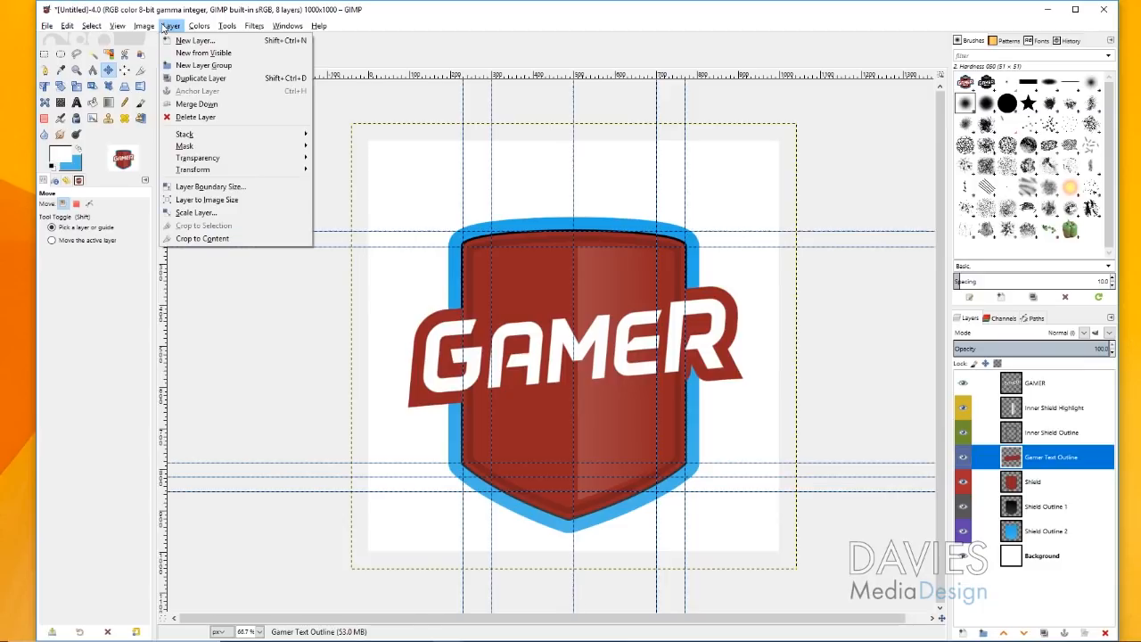
mouse_move(223, 158)
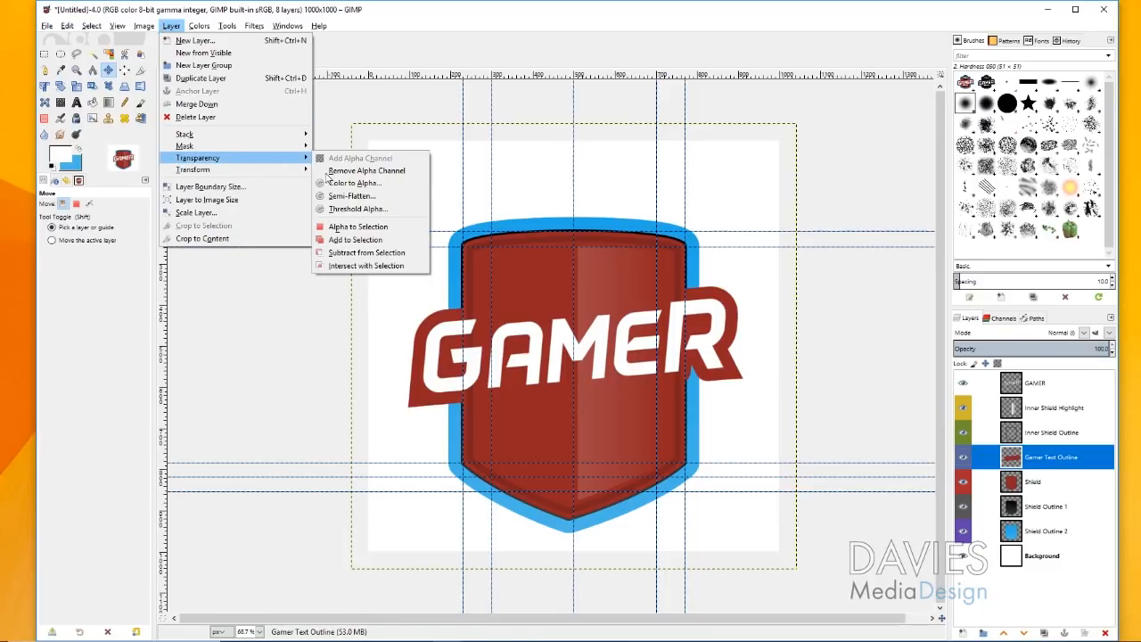
click(370, 228)
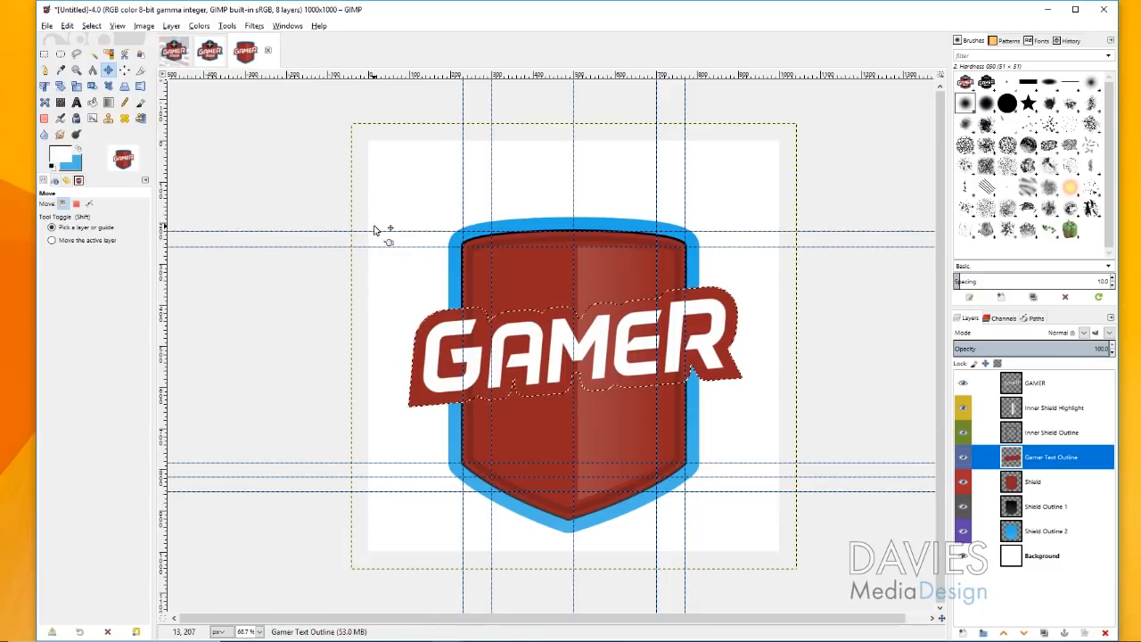
click(91, 26)
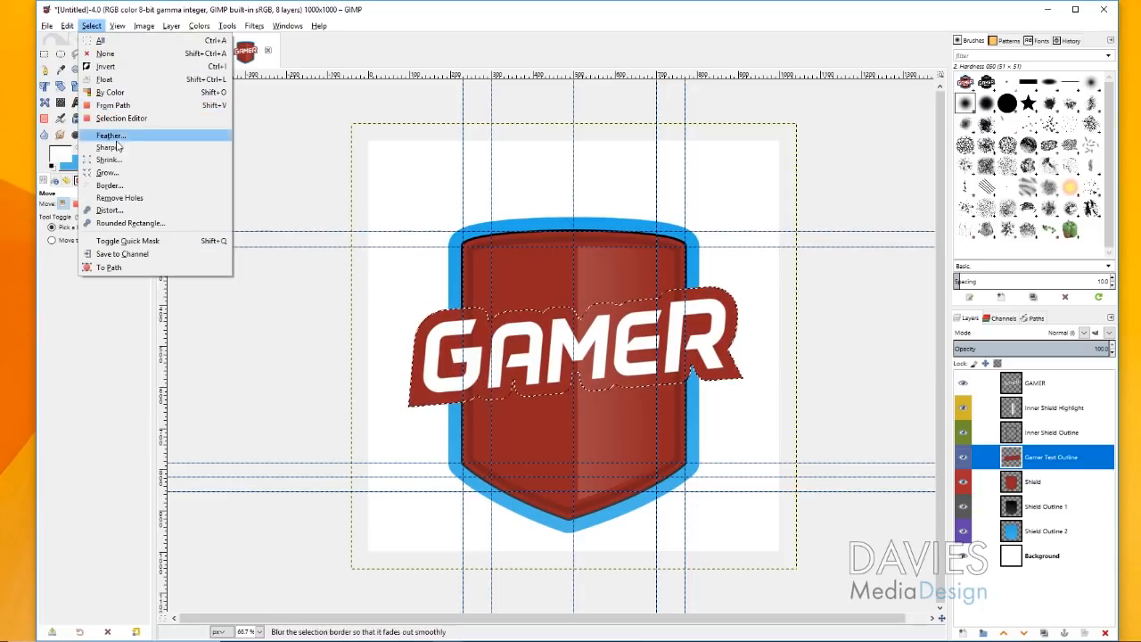
click(108, 172)
text(5)
click(144, 219)
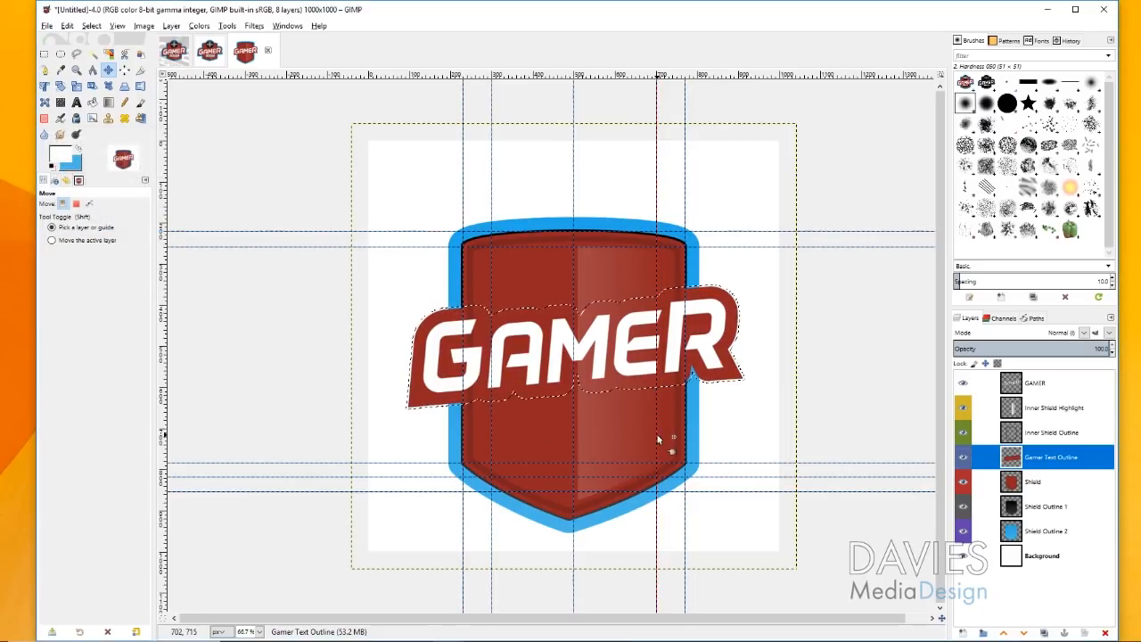
click(117, 25)
click(152, 207)
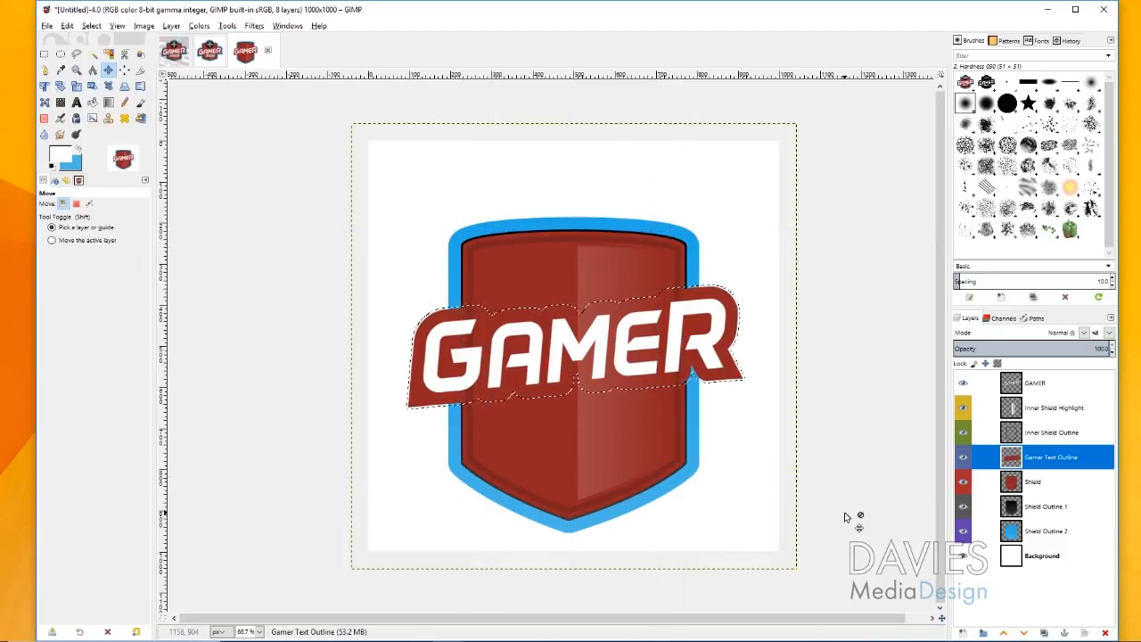
Create a transparent layer named Gamer Text Outline Black with a blue color tag and place it directly below Gamer Text Outline.
click(963, 632)
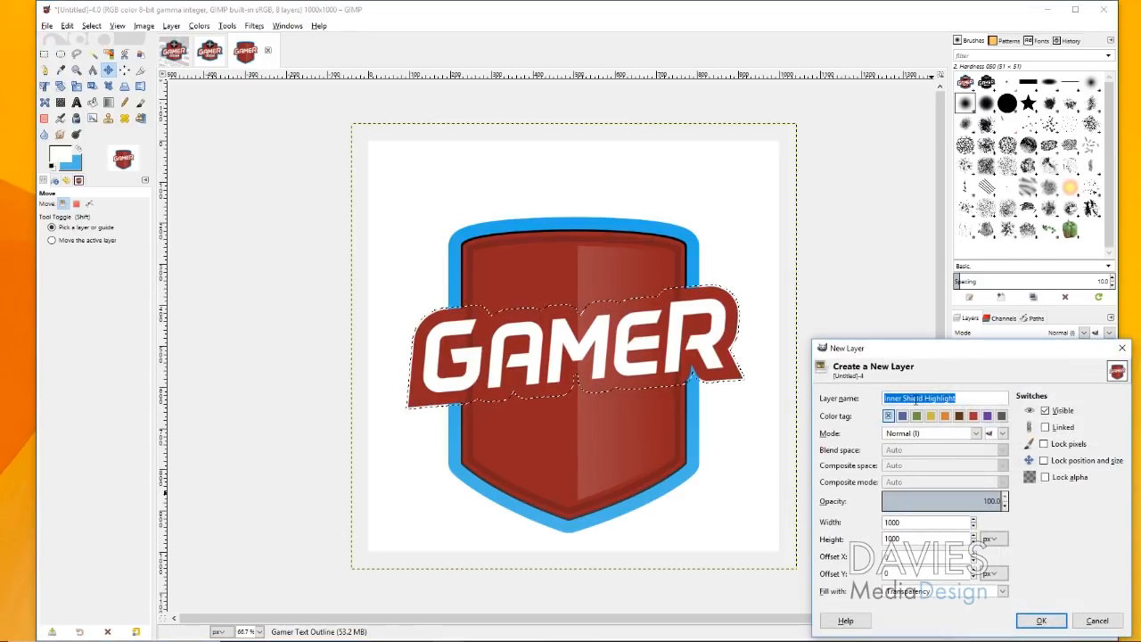
text(Gamer Text Outline Black)
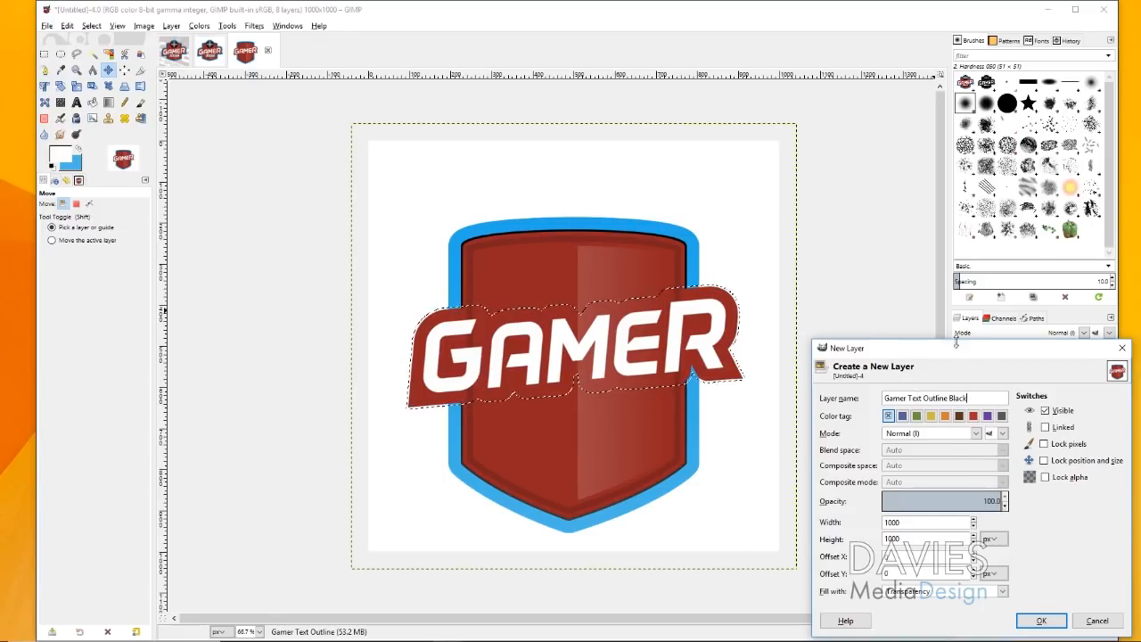
drag(988, 352, 827, 316)
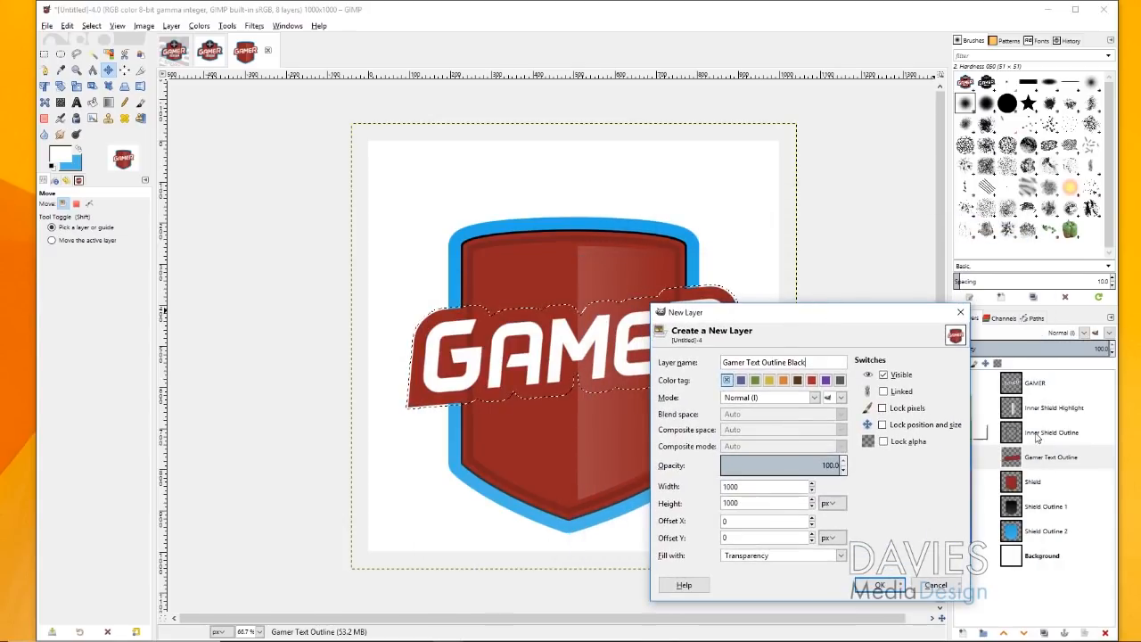
drag(899, 314, 960, 272)
click(800, 338)
click(940, 543)
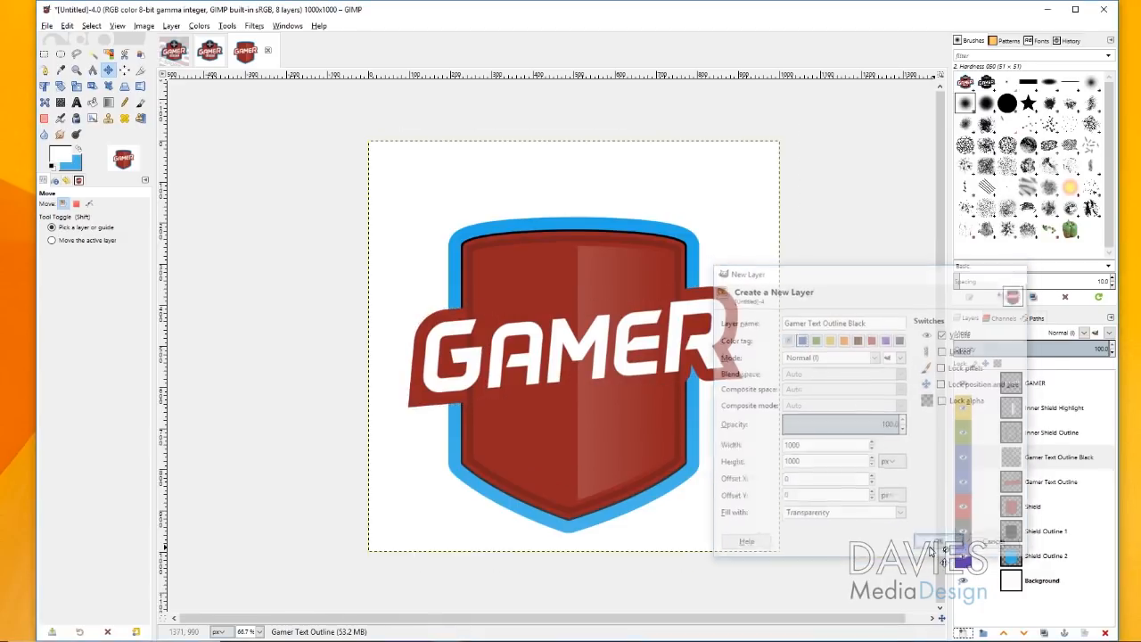
click(1016, 458)
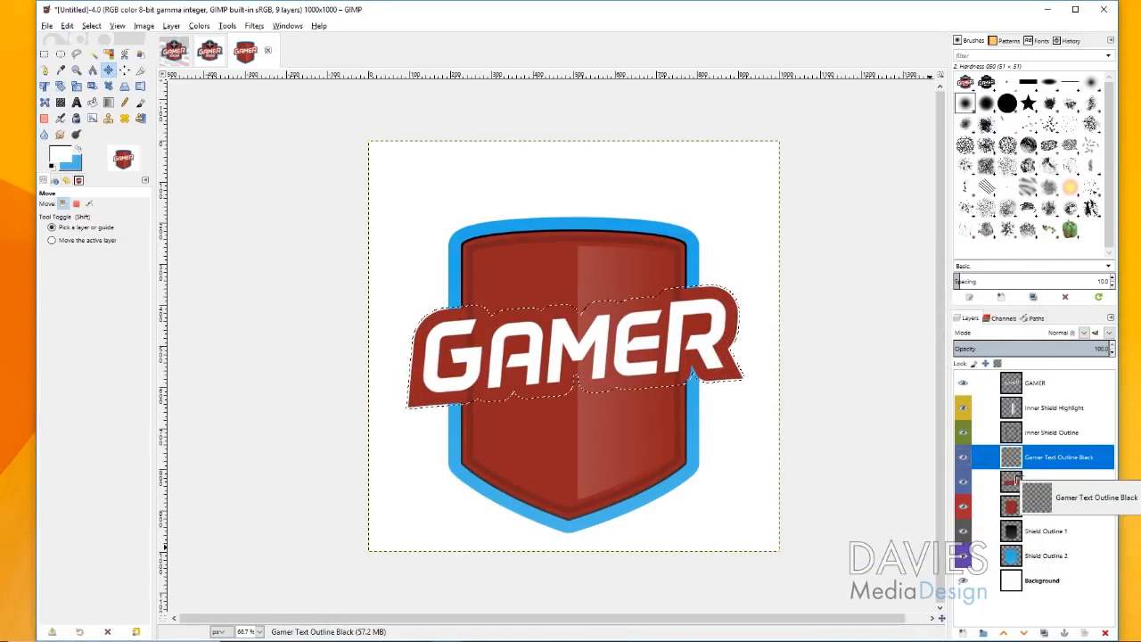
drag(1017, 489, 1019, 492)
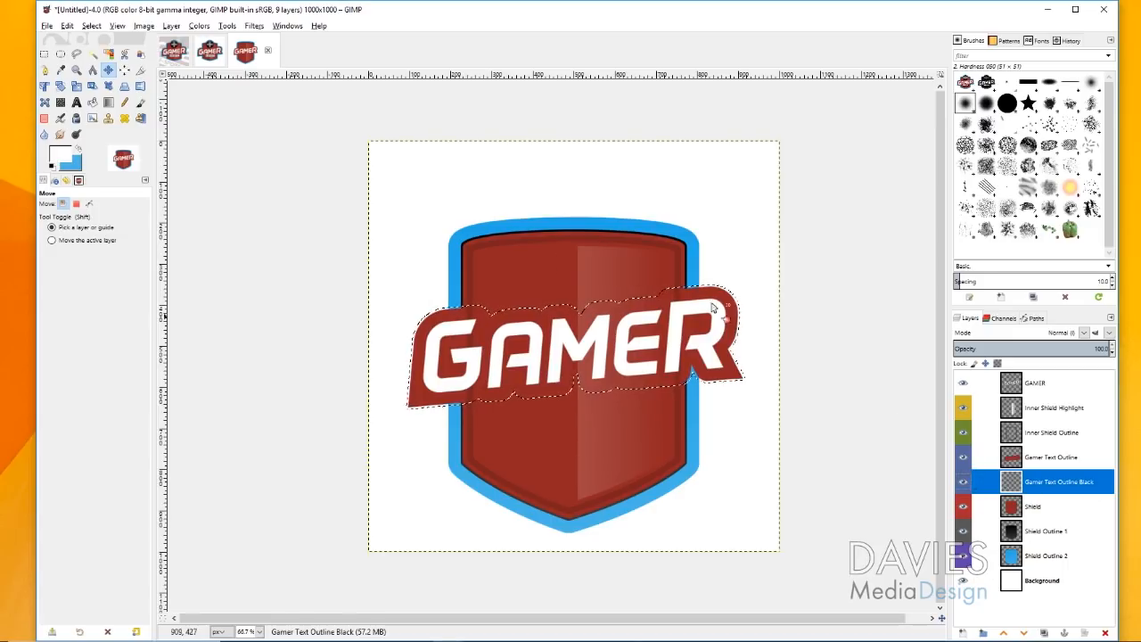
Set the foreground color to black 000000 and the background color to dark gray.
click(62, 158)
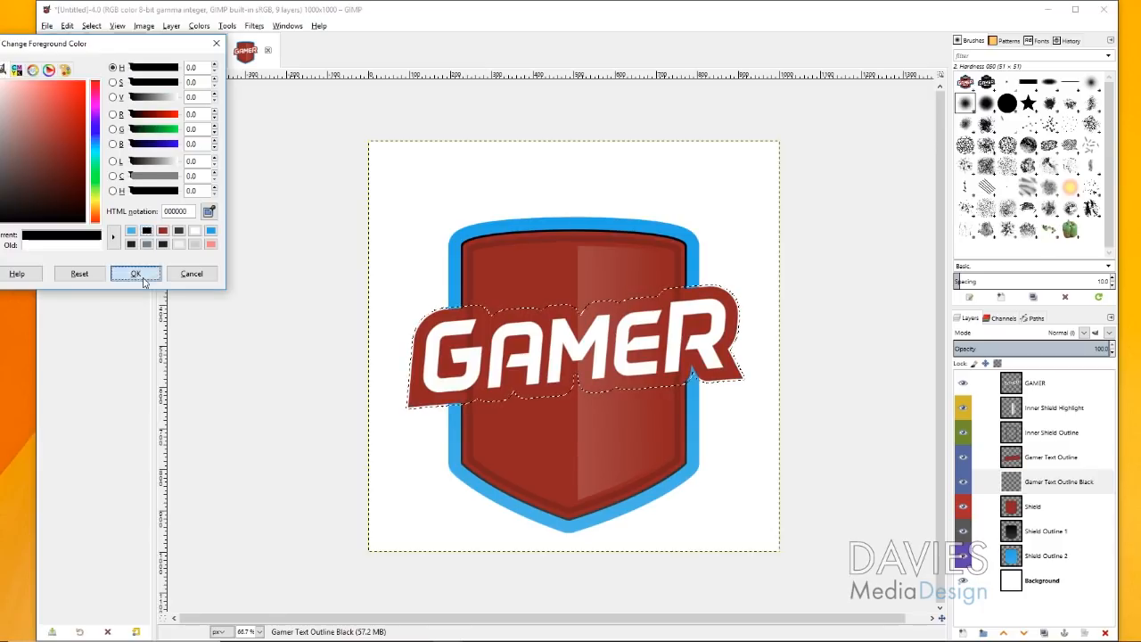
click(132, 273)
click(81, 172)
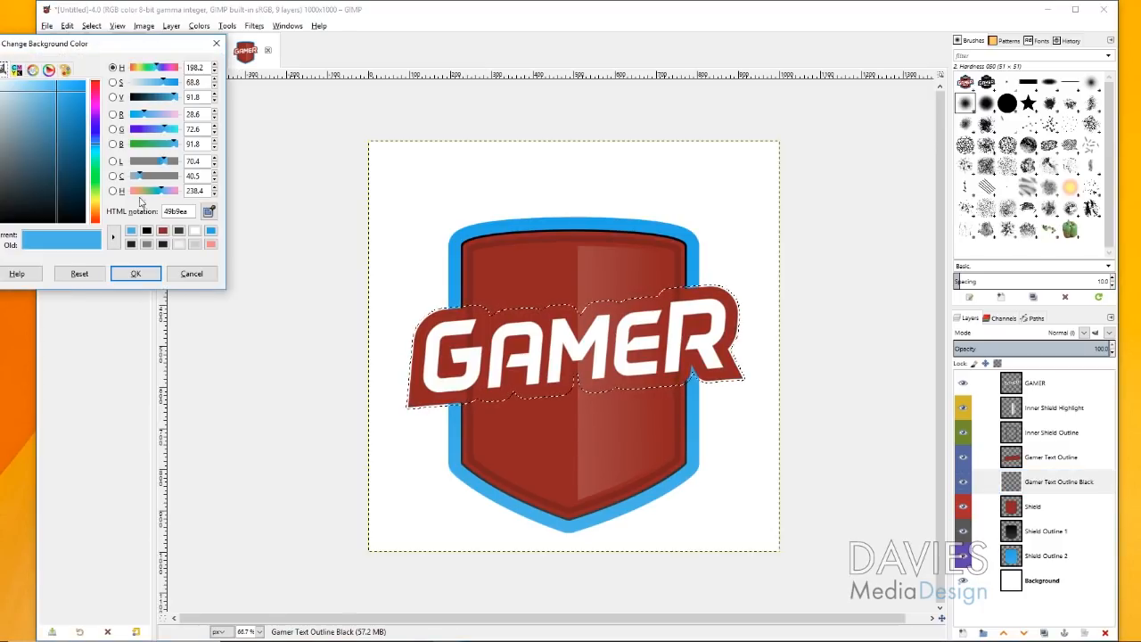
click(179, 232)
click(142, 273)
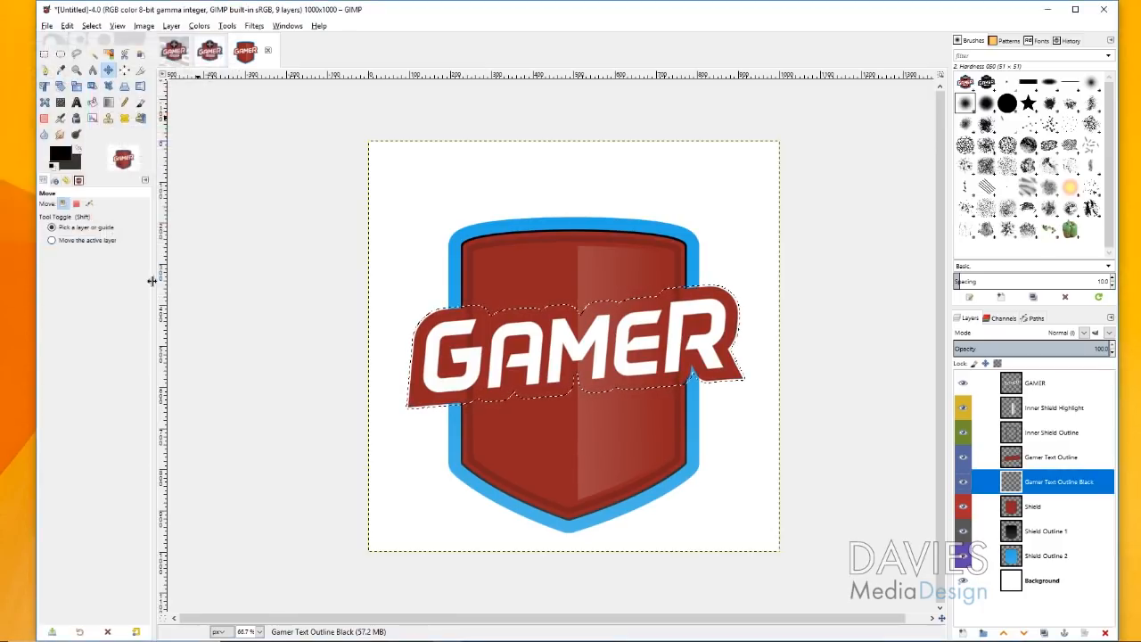
Fill the grown text outline selection with a vertical linear FG to BG (RGB) gradient spanning the shield's height, ending at X 500, Y 951.
click(108, 102)
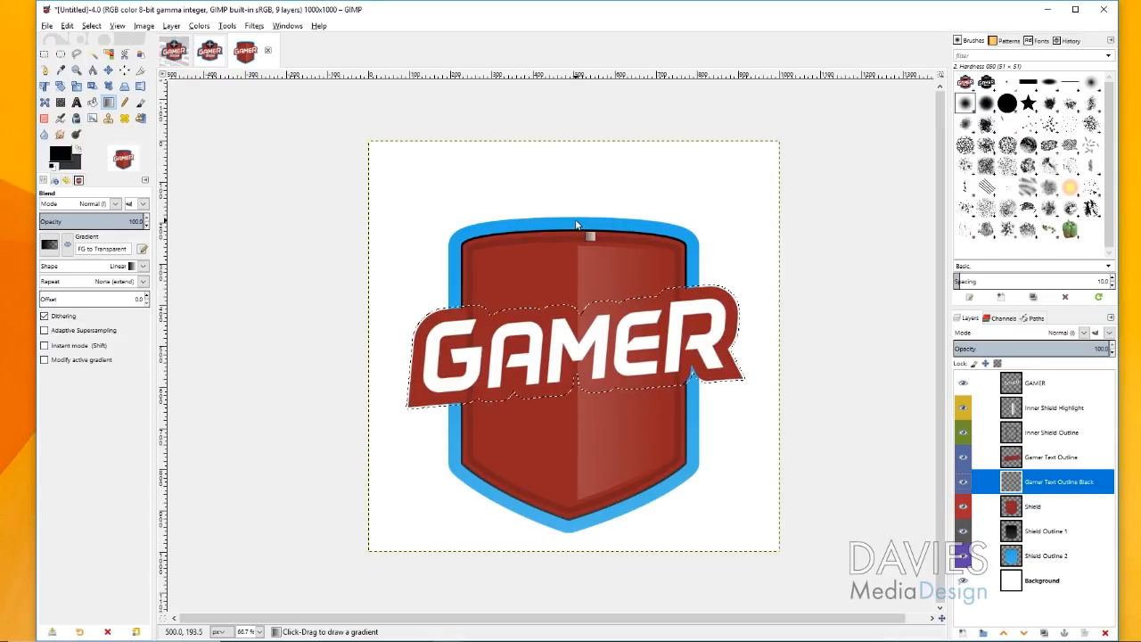
drag(577, 215, 572, 535)
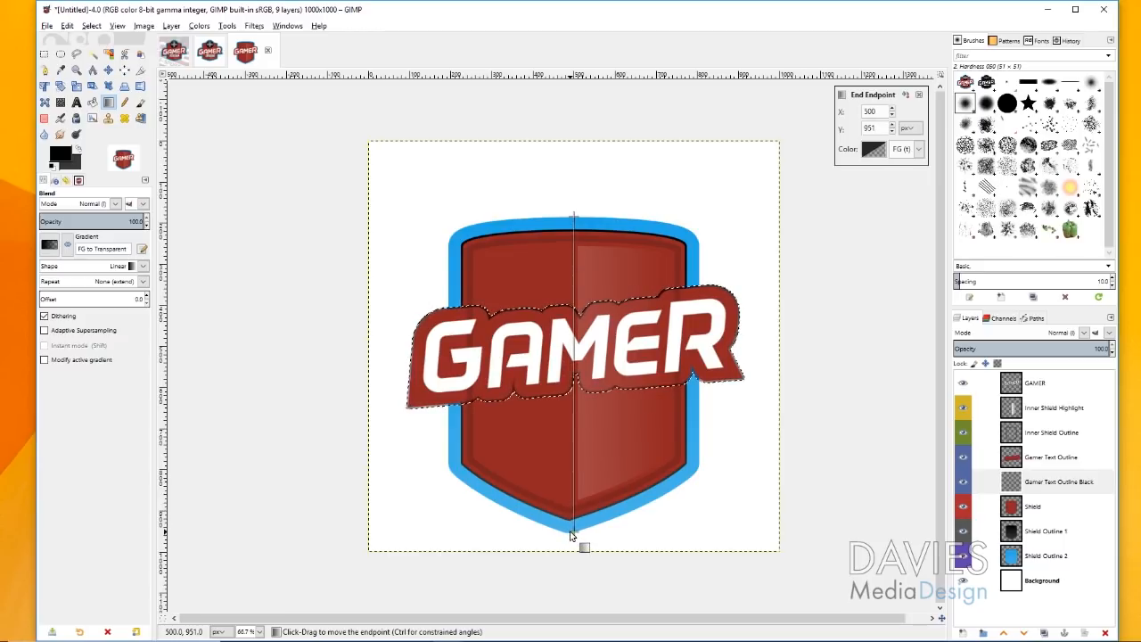
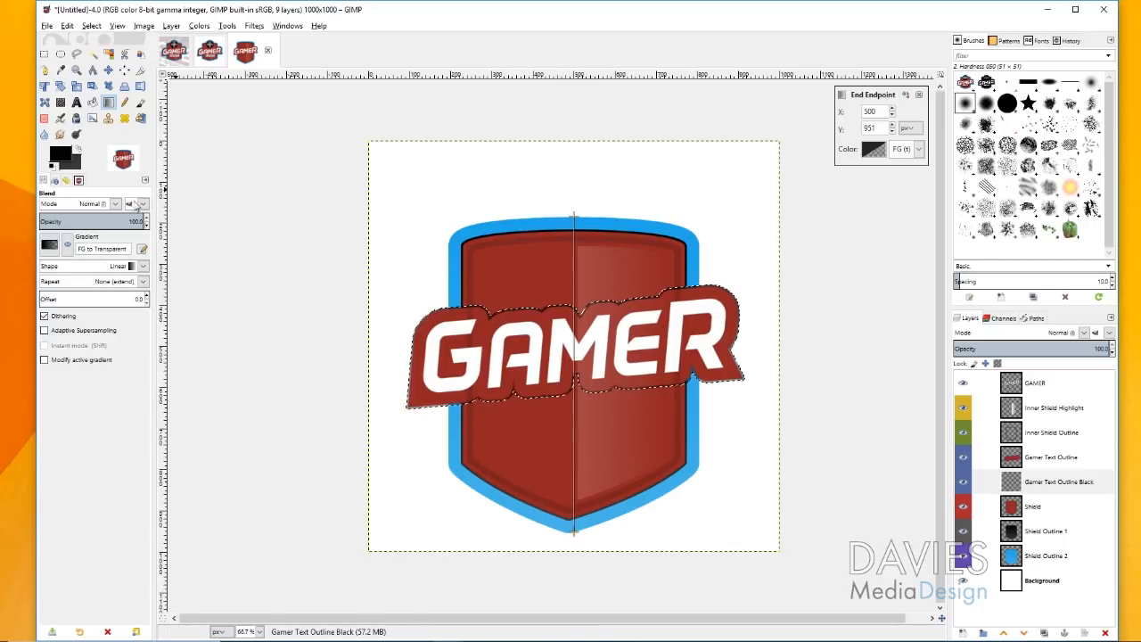
click(49, 244)
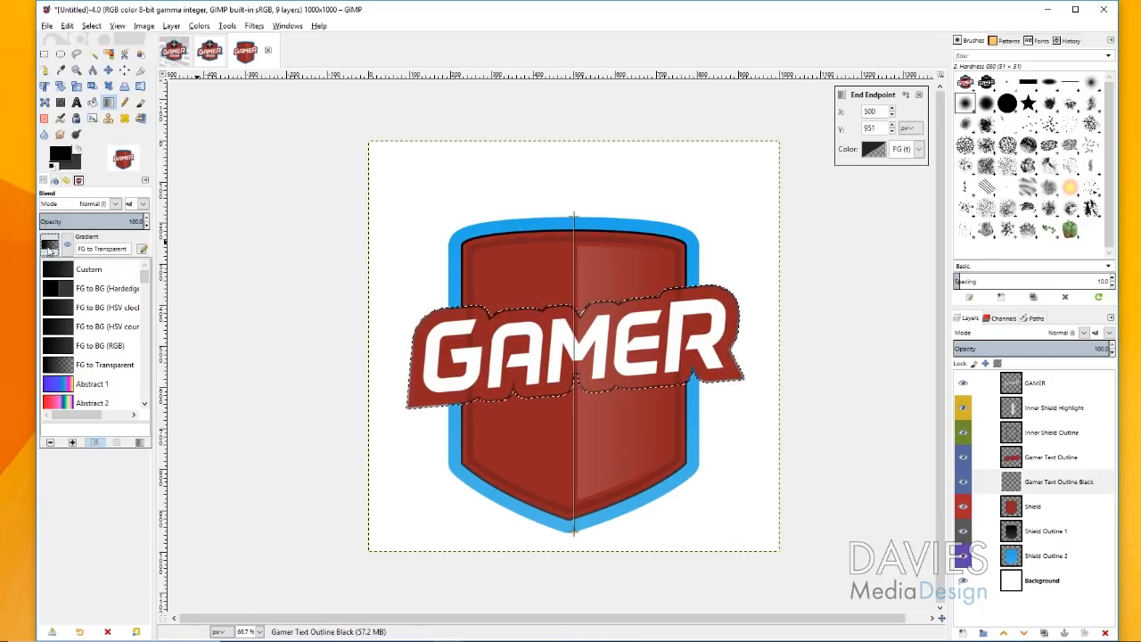
click(62, 345)
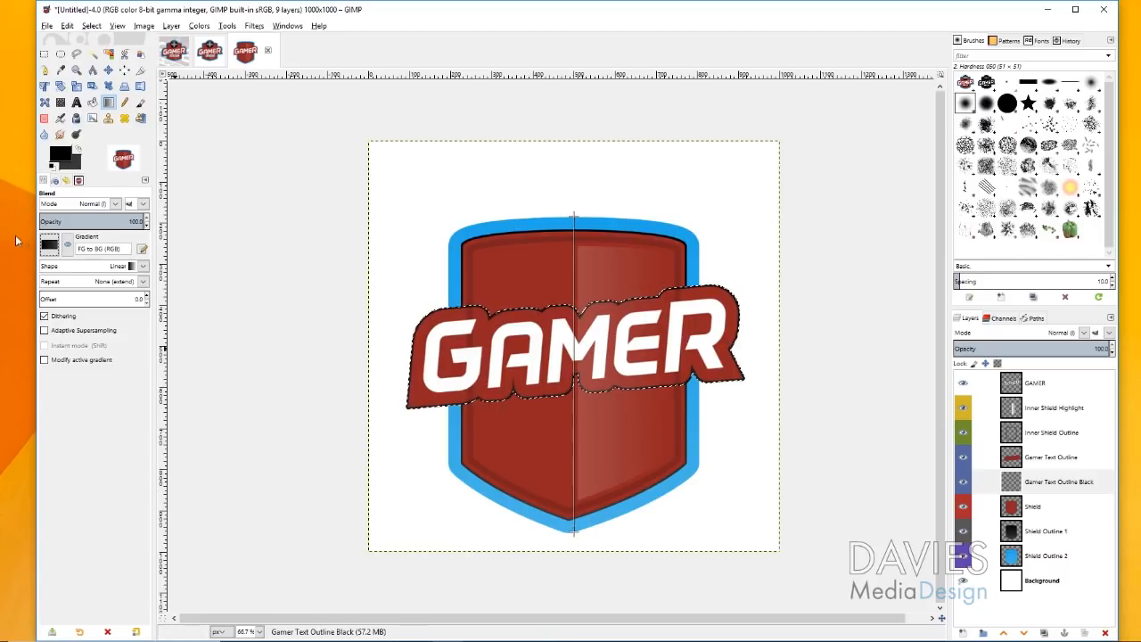
click(49, 243)
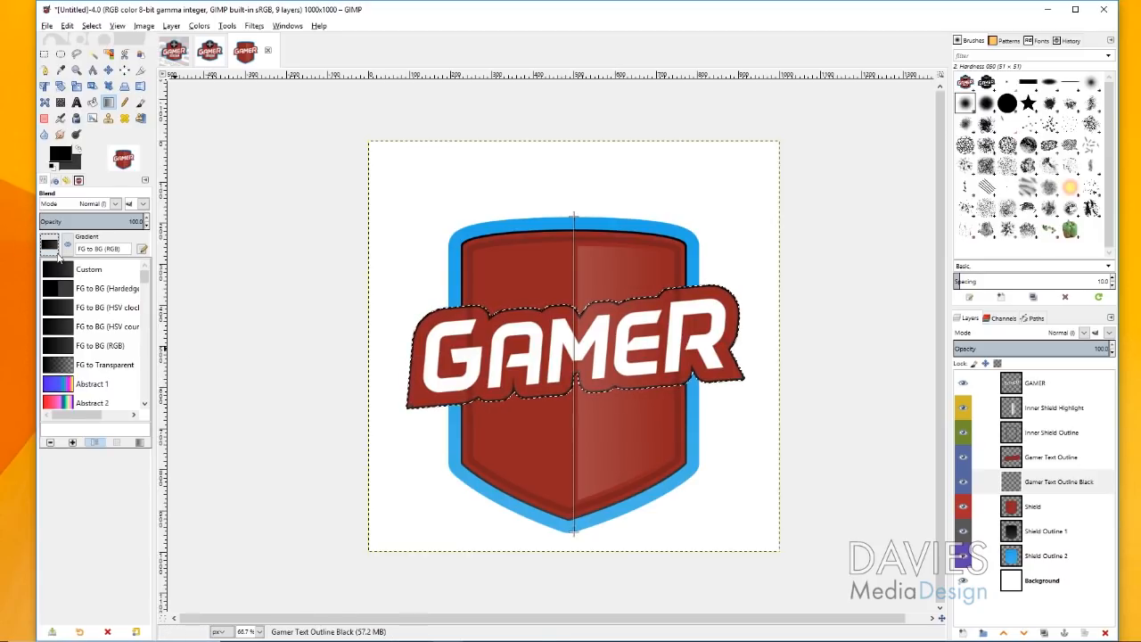
click(56, 250)
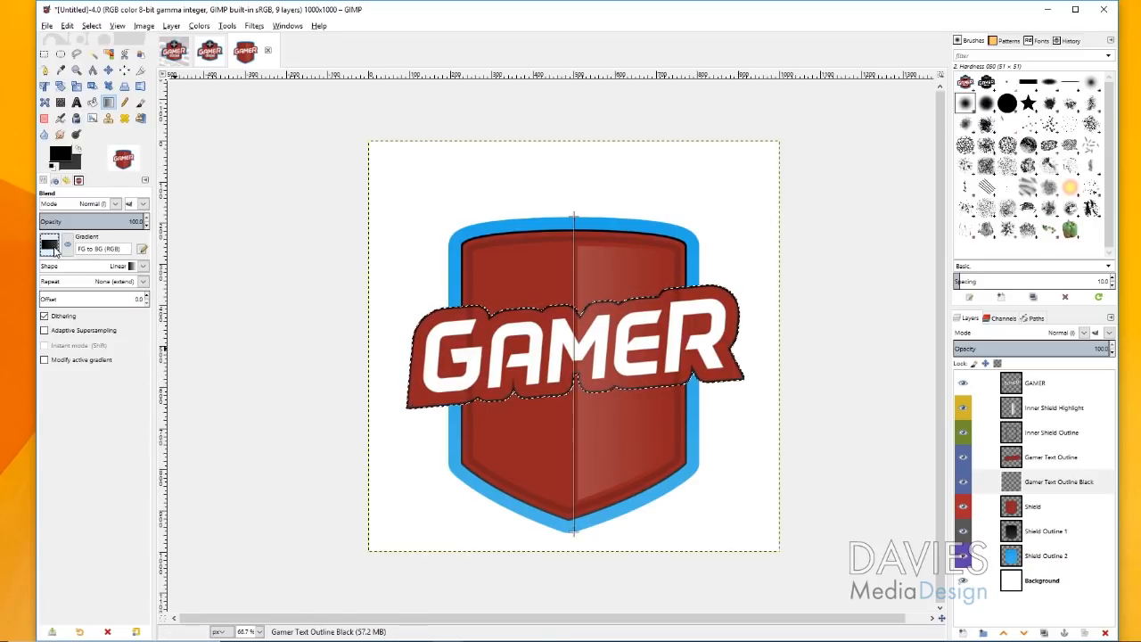
click(141, 267)
click(142, 268)
click(108, 70)
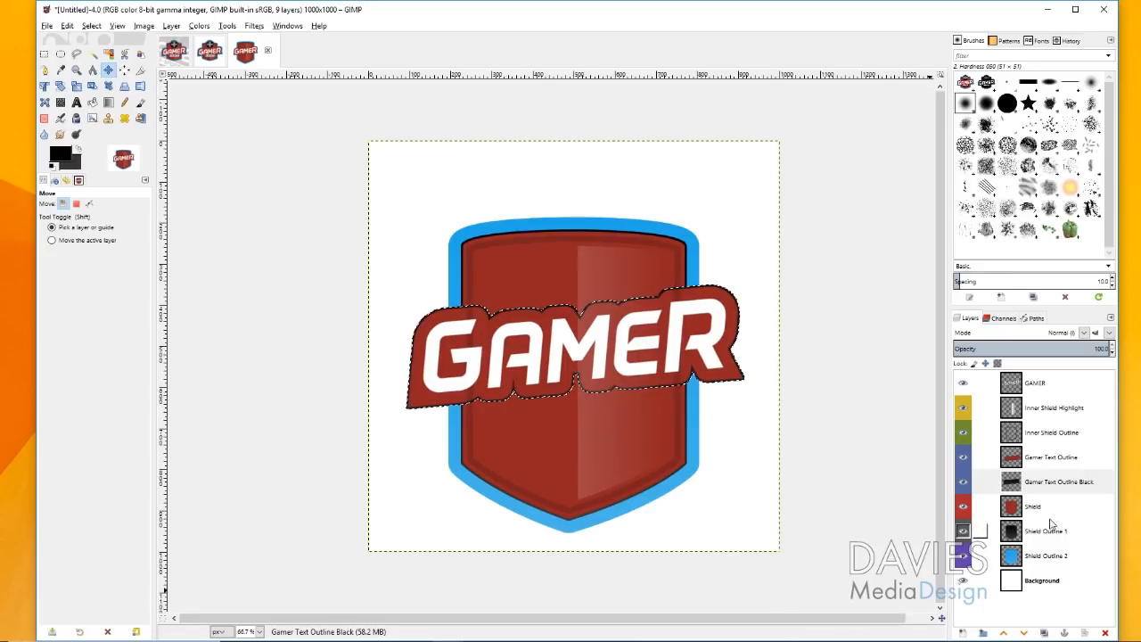
Move the Gamer Text Outline Black layer below Shield and grow the text outline selection by 30 px.
drag(1011, 481, 1018, 515)
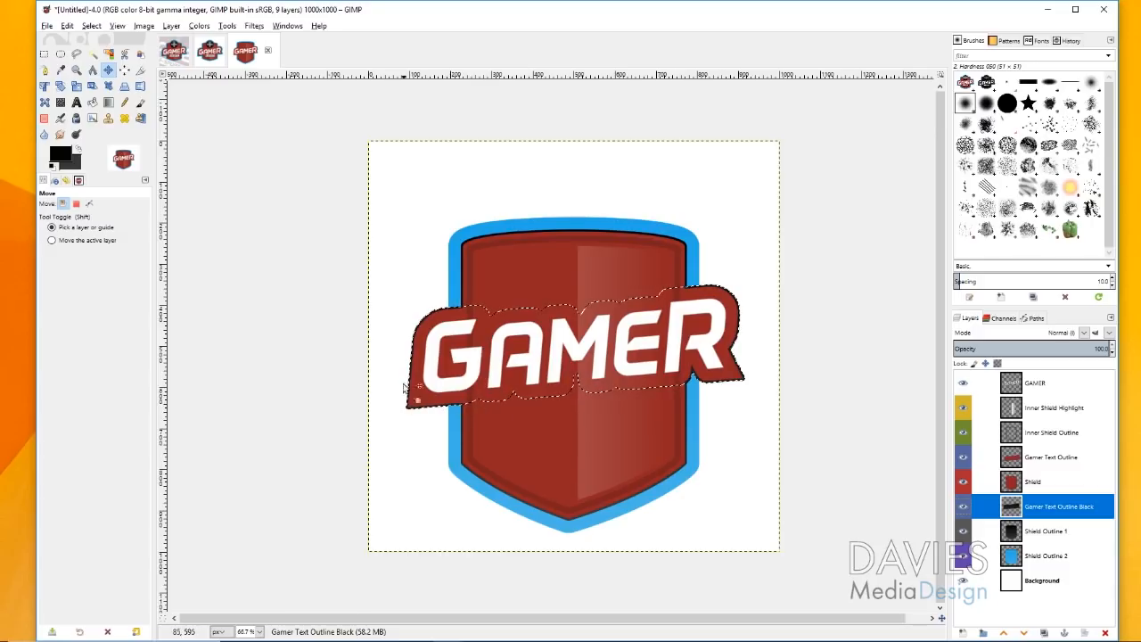
click(92, 26)
click(143, 171)
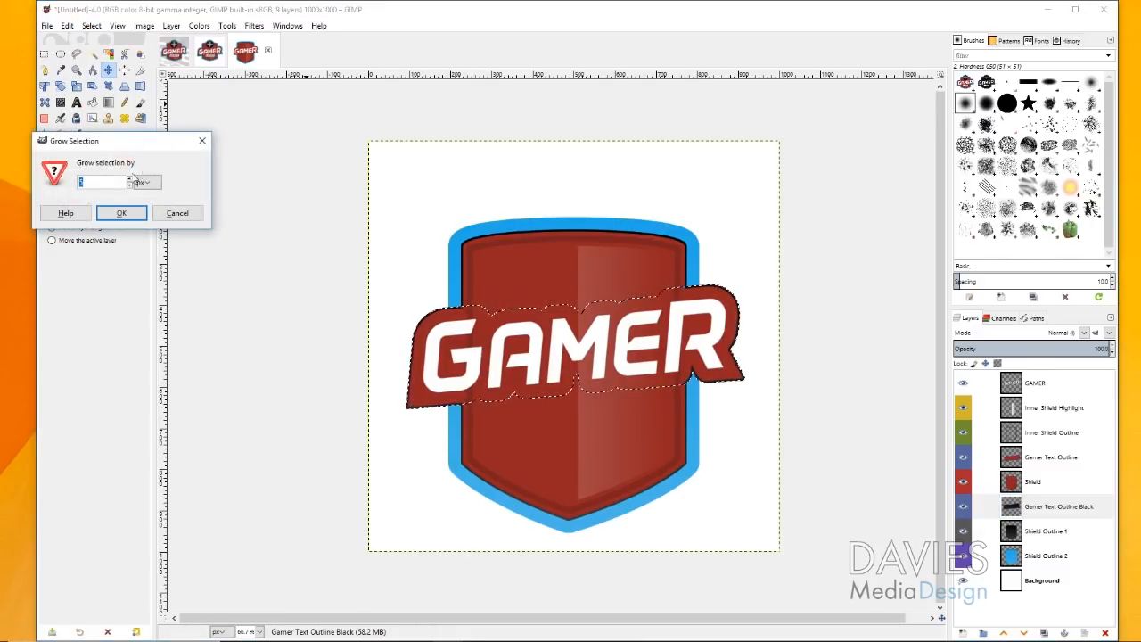
text(30)
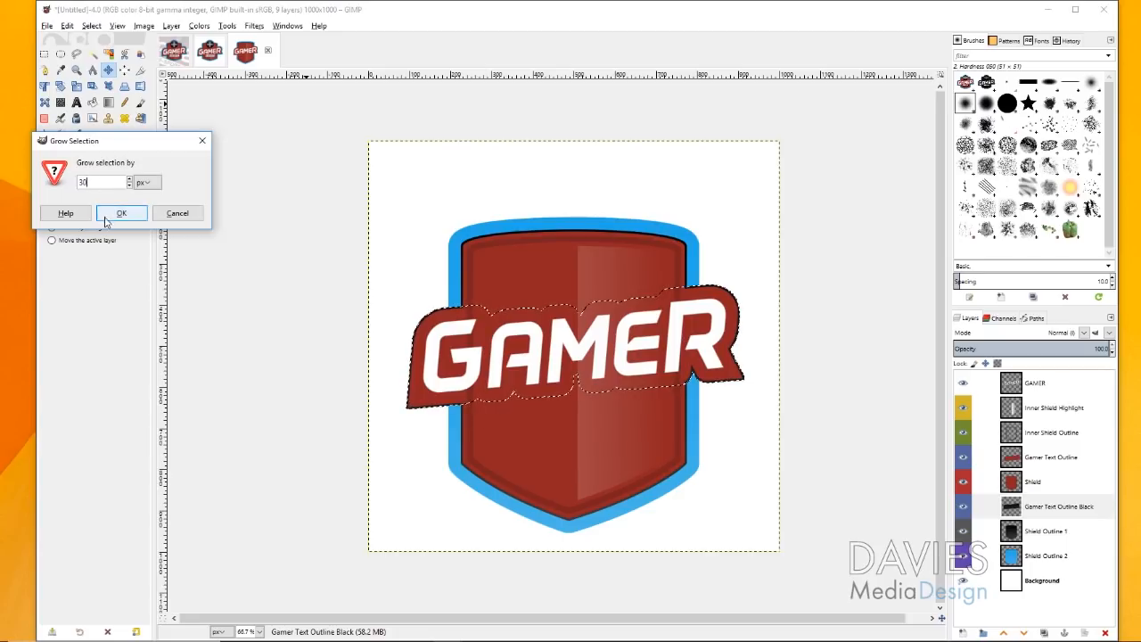
click(121, 213)
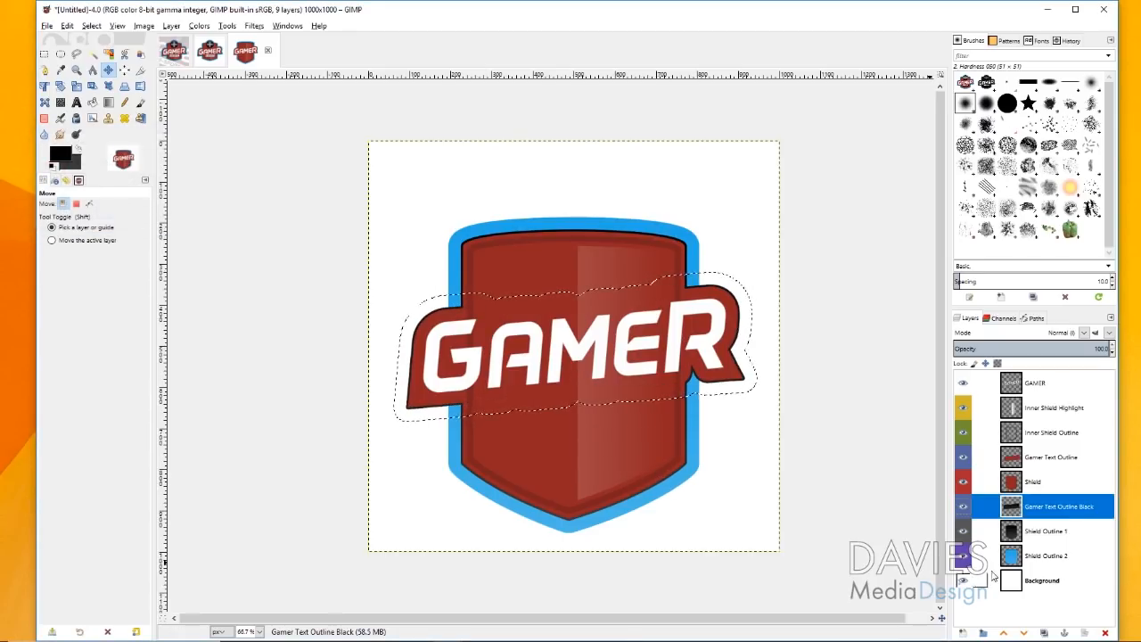
Create a transparent 1000 x 1000 px layer named Gamer Text Outline Blue with a violet color tag above Gamer Text Outline Black.
click(963, 632)
drag(969, 361, 792, 145)
click(770, 190)
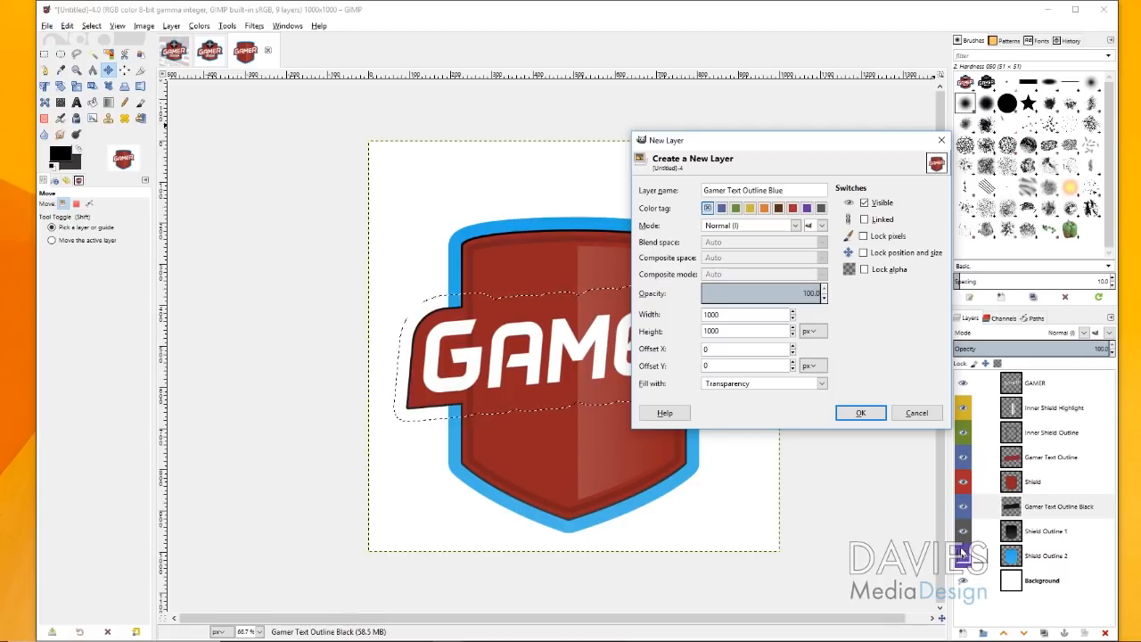
click(808, 208)
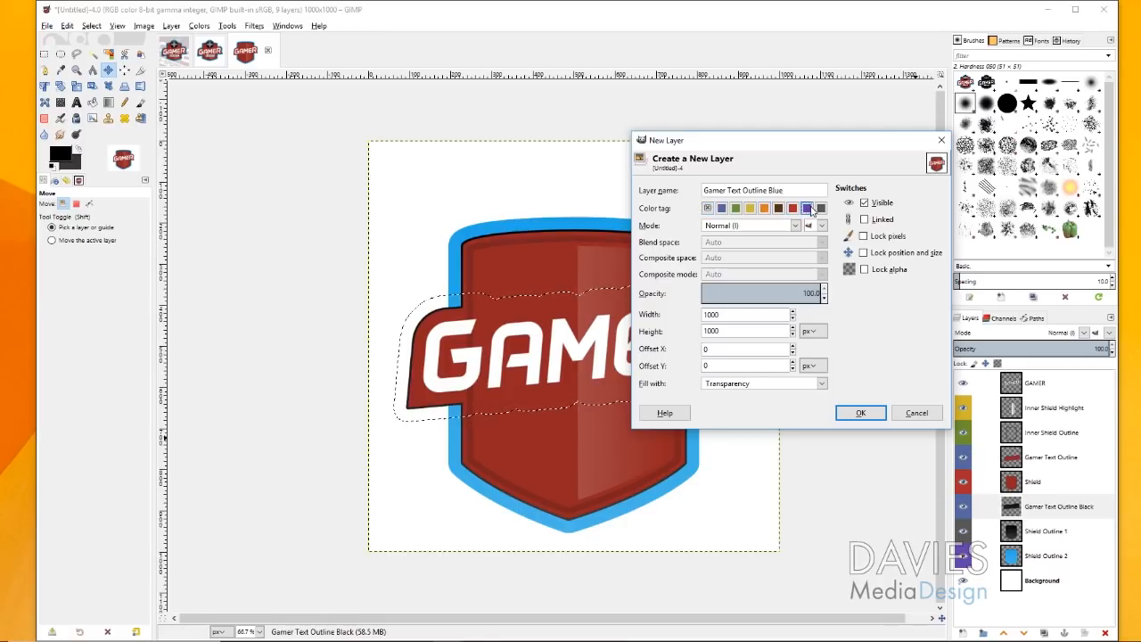
click(860, 413)
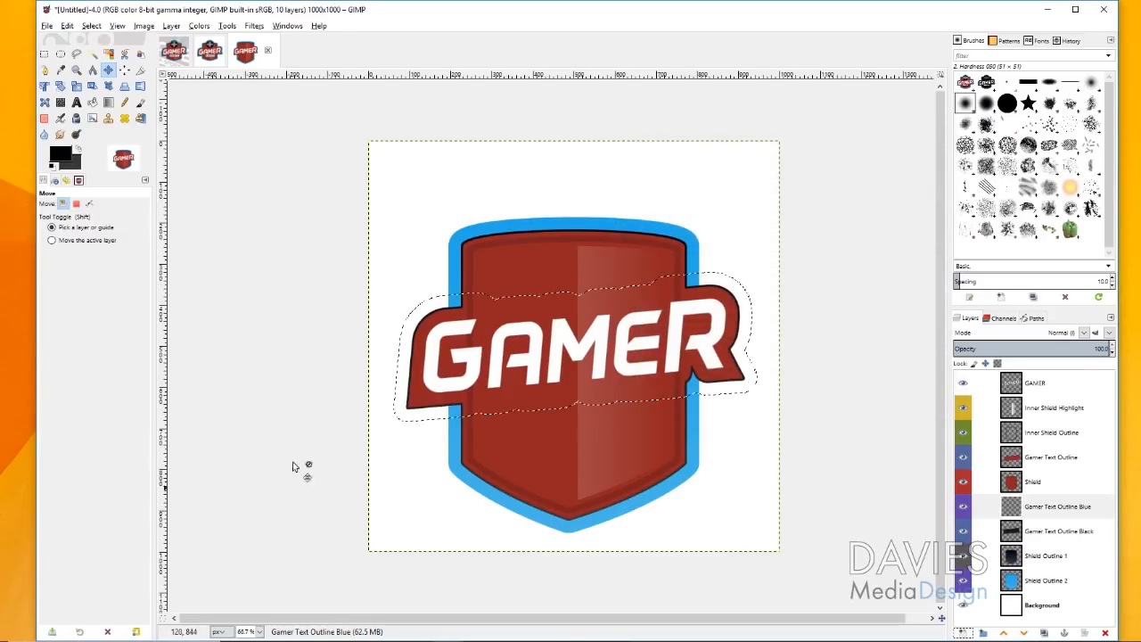
Set the foreground color to blue 18aaea and the background color to the lighter blue from the color history.
click(61, 157)
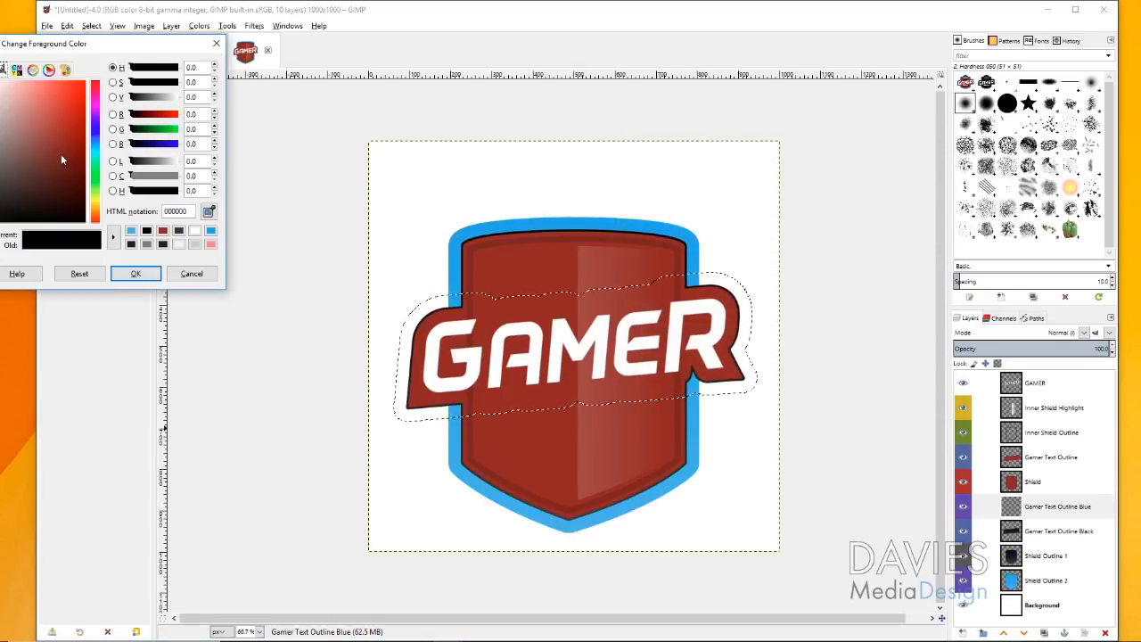
click(210, 230)
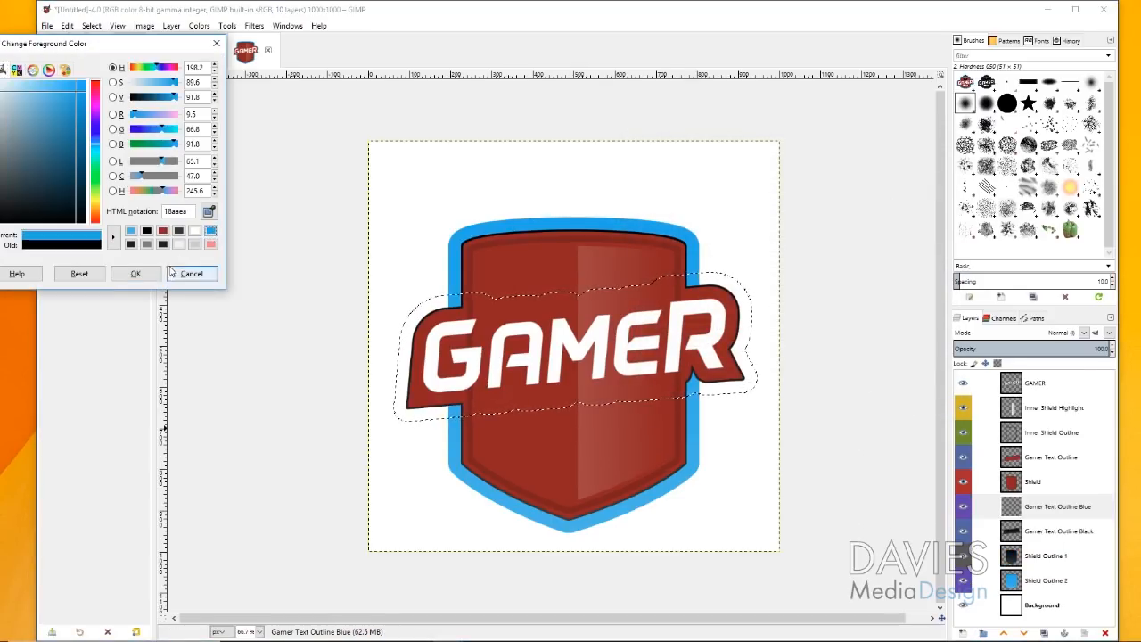
click(141, 279)
click(80, 178)
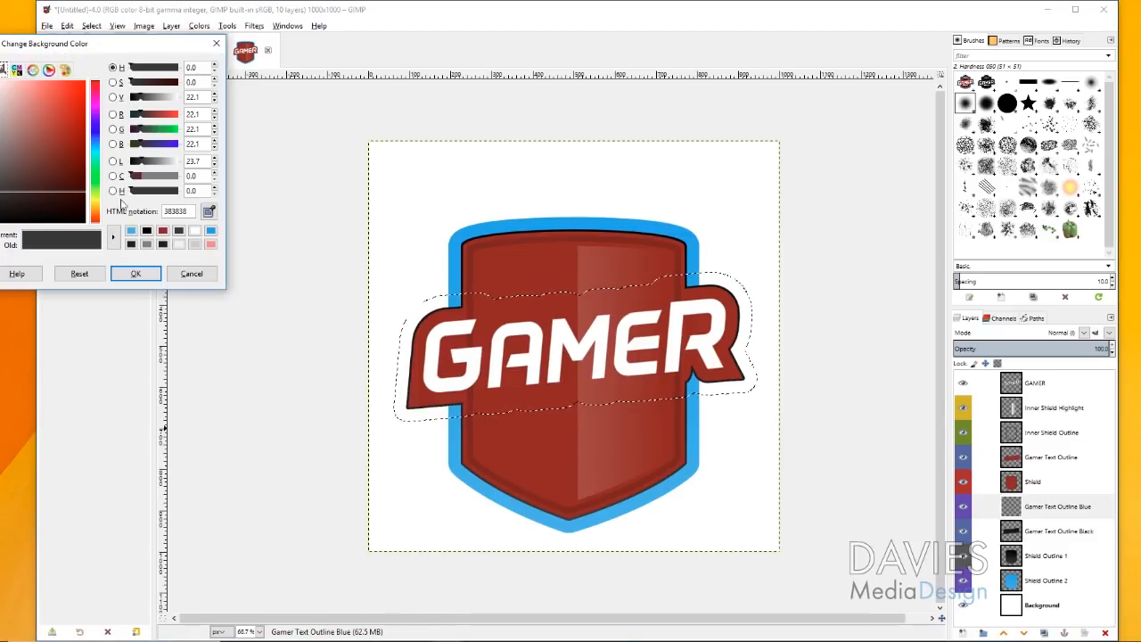
click(131, 231)
click(146, 273)
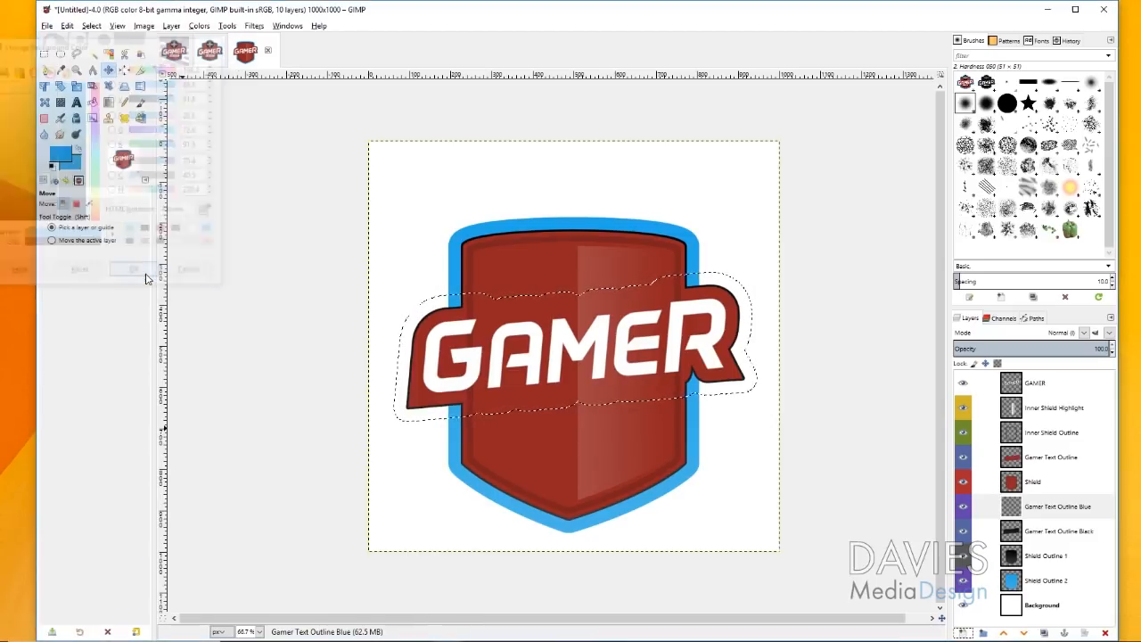
Fill the grown text outline selection with a vertical linear FG to BG (RGB) gradient from the blue outline's top to X 500, Y 951.
click(108, 101)
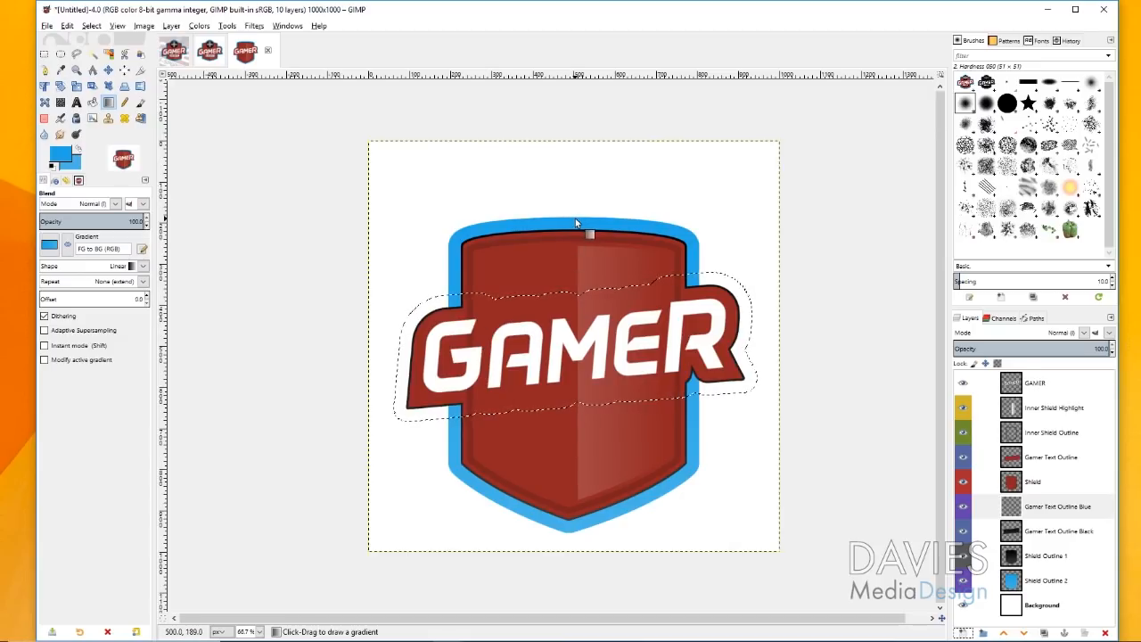
drag(575, 217, 570, 532)
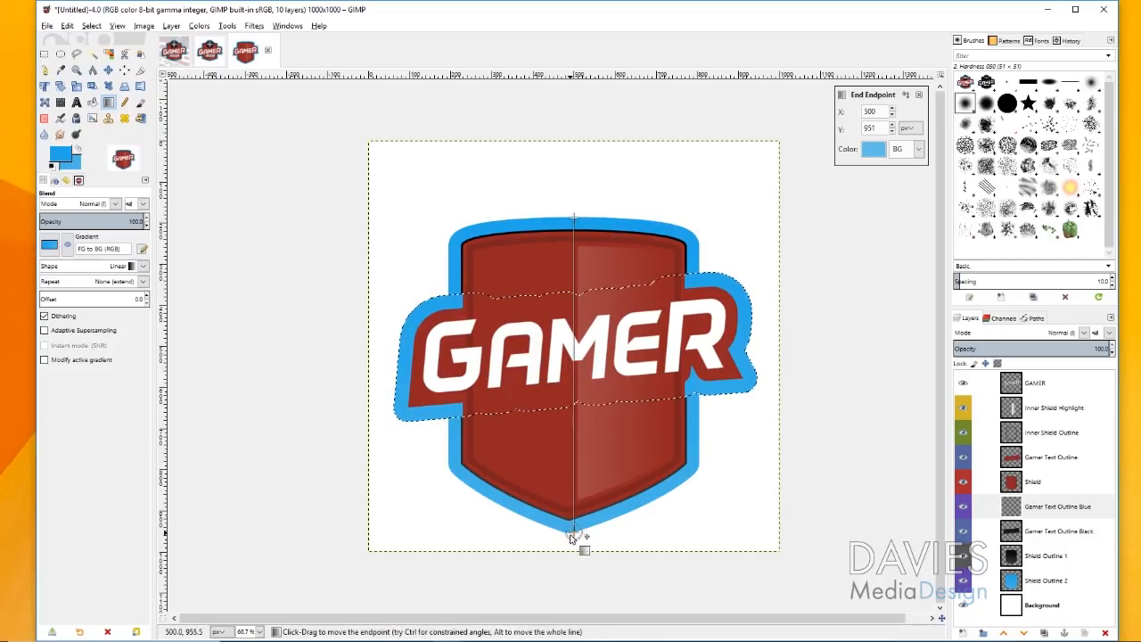
click(107, 71)
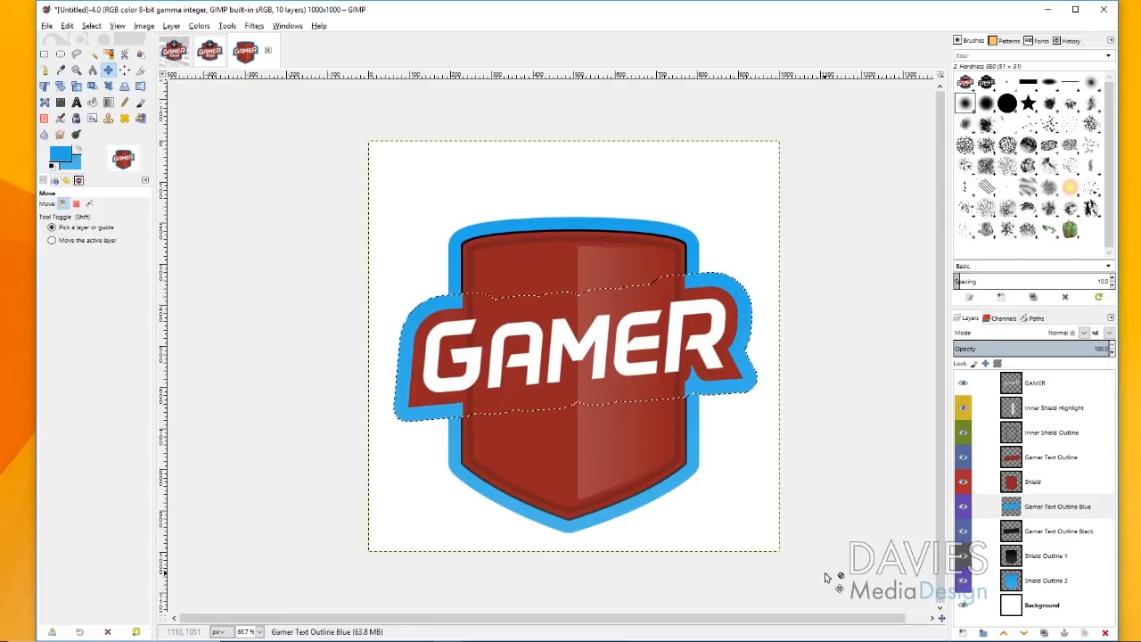
Move the Gamer Text Outline Blue layer between Shield Outline 1 and Shield Outline 2, and clear the selection.
click(1014, 508)
drag(1016, 515, 1014, 570)
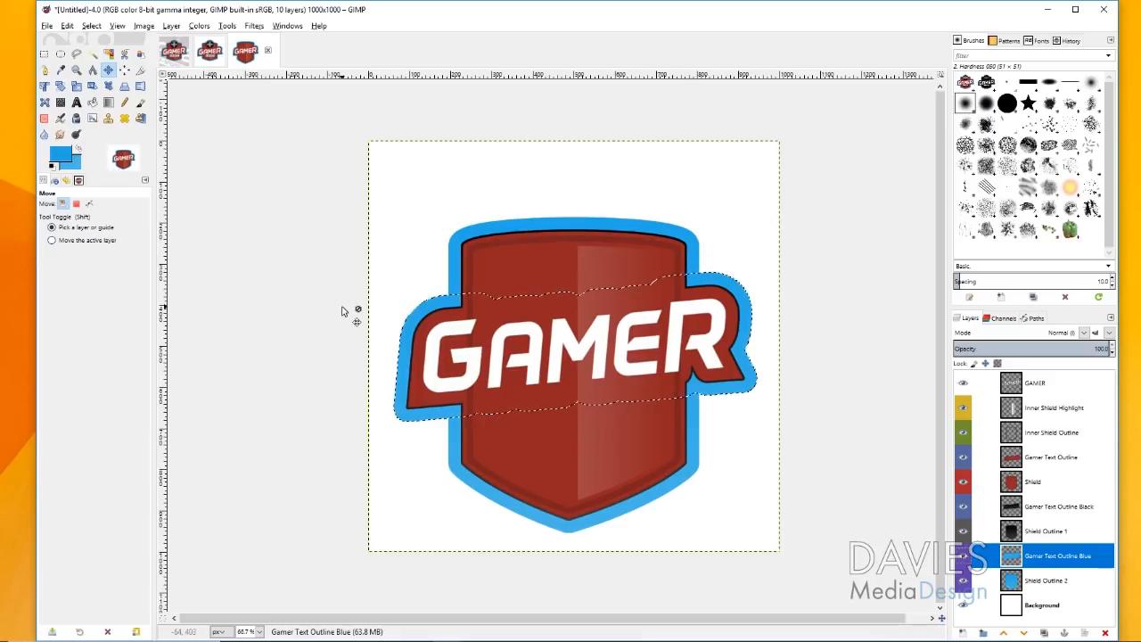
click(91, 25)
click(109, 54)
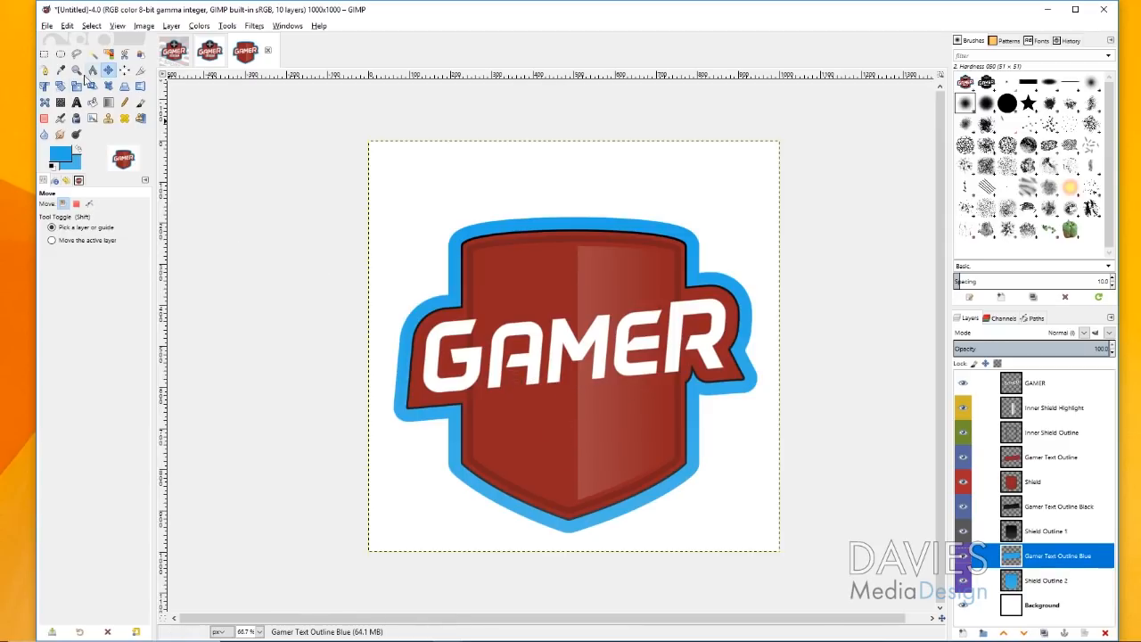
Set the Text tool's font to DAGGERSQUARE and start a text layer on the white area beside the shield's lower left edge.
click(76, 102)
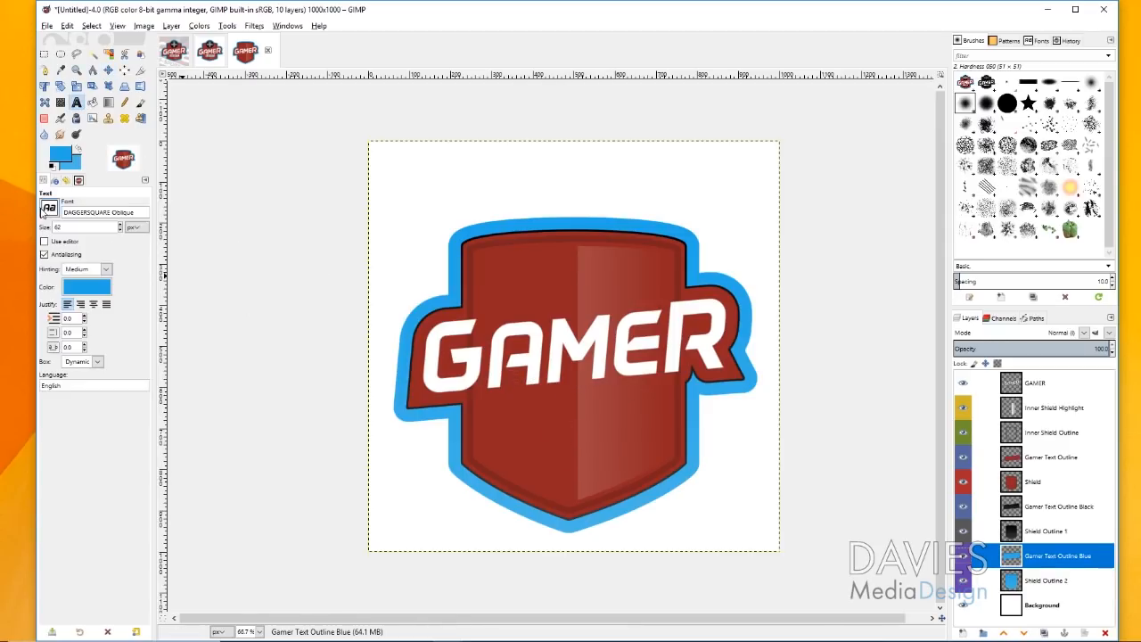
click(49, 211)
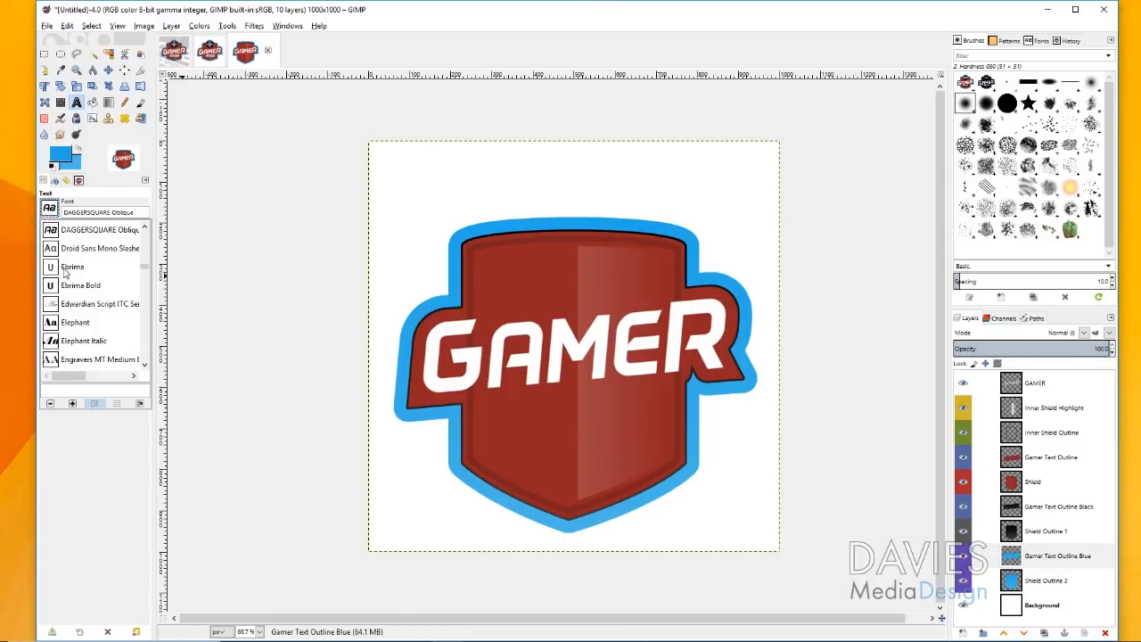
scroll(64, 274, up, 1)
click(53, 237)
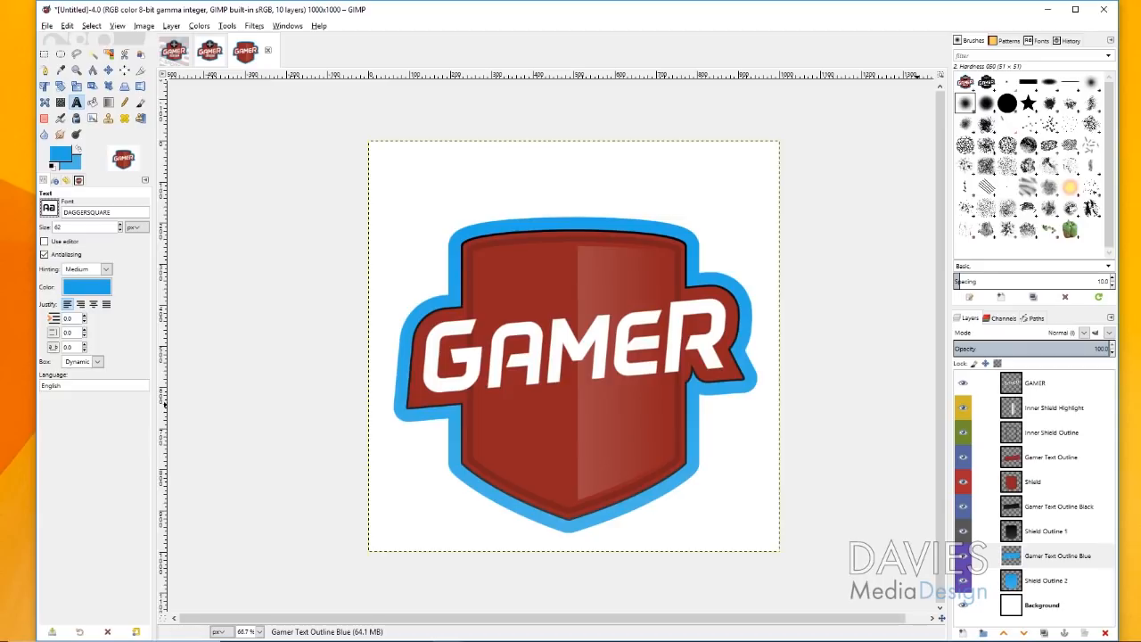
click(416, 509)
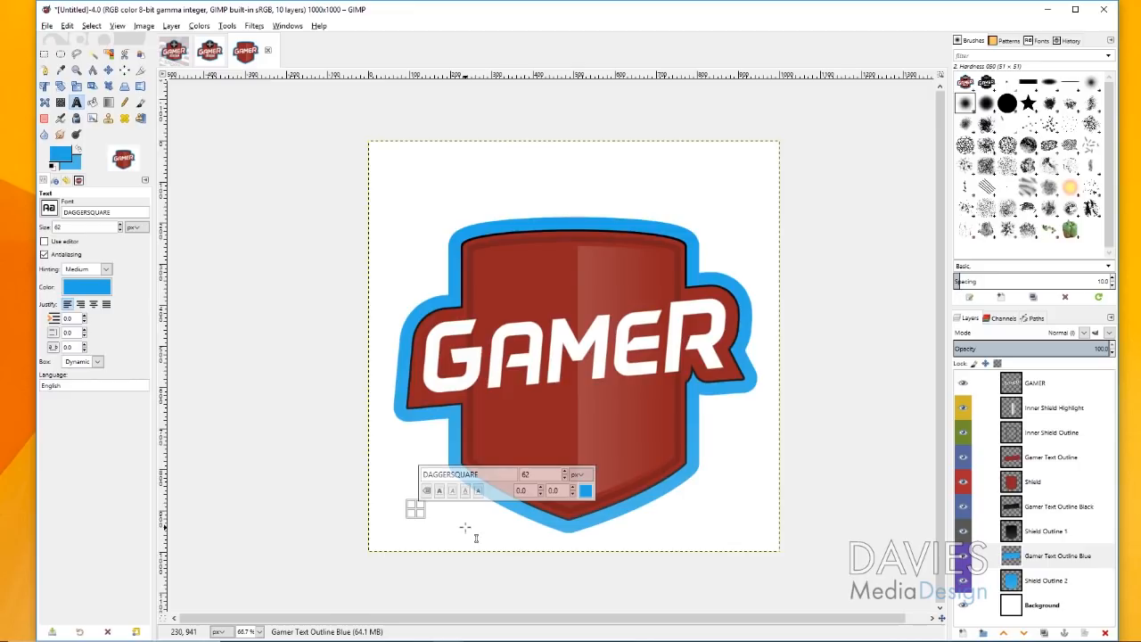
Enter the text ESPORTS at the canvas's lower-left area and color it black.
text(ESPORTS)
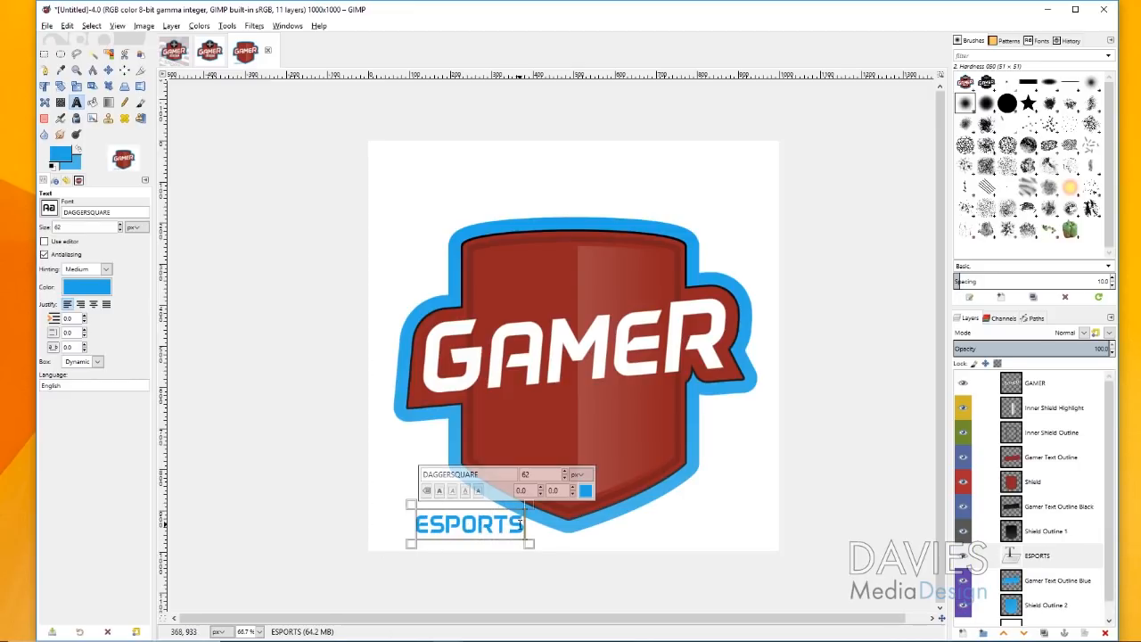
drag(523, 524, 414, 526)
click(585, 490)
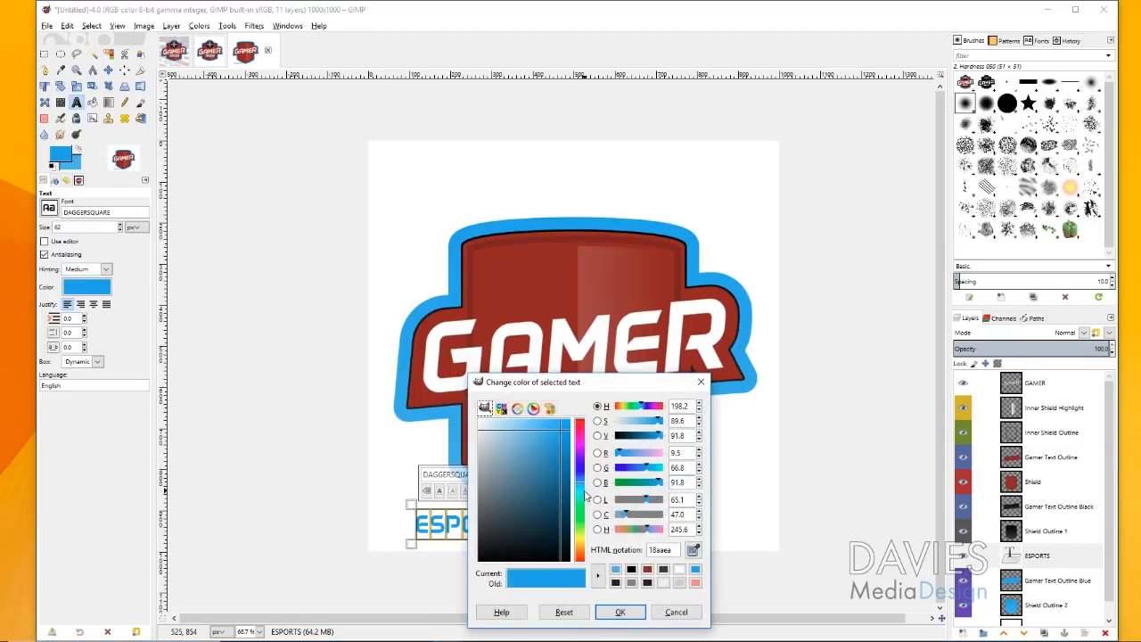
click(631, 569)
click(620, 611)
Move the ESPORTS text onto the shield beneath GAMER and raise its layer to the top of the stack.
click(108, 69)
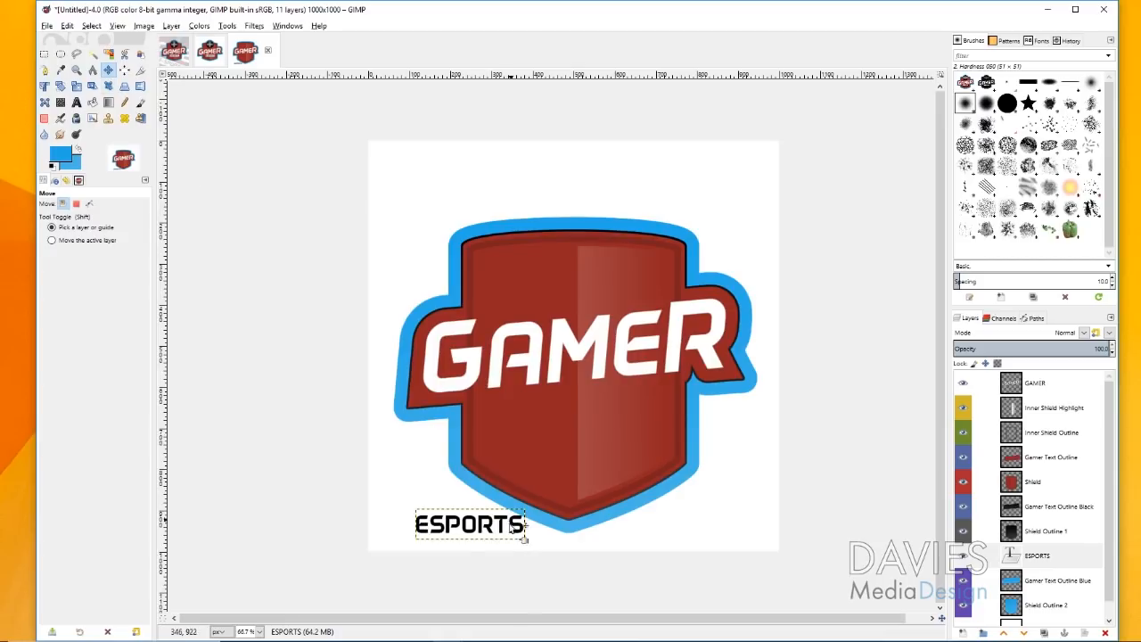
drag(493, 529, 596, 412)
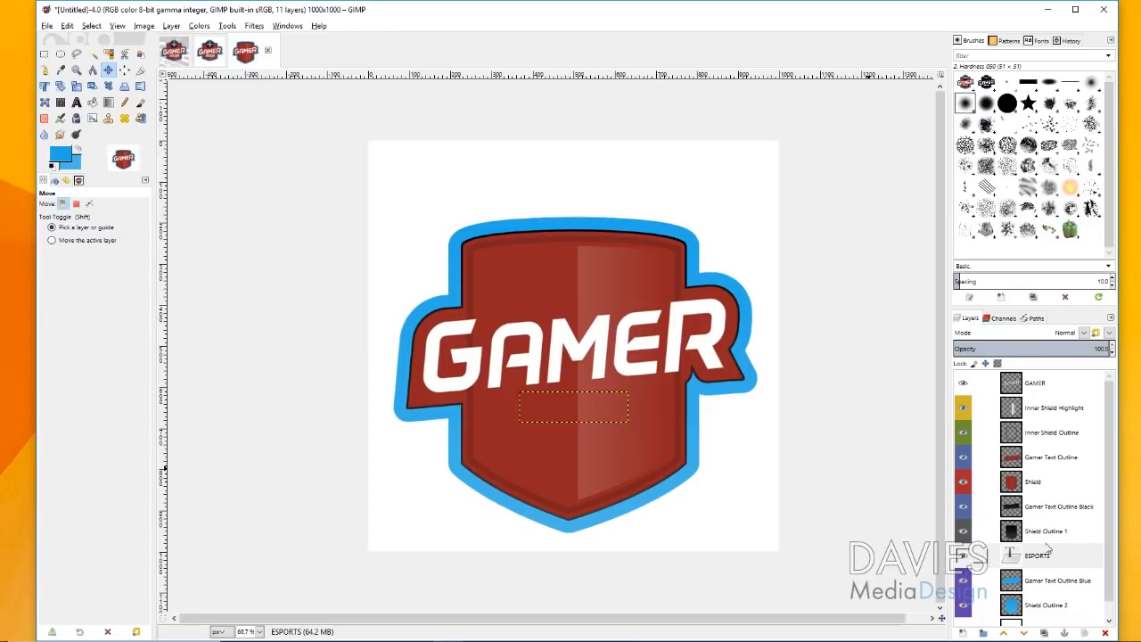
click(1013, 558)
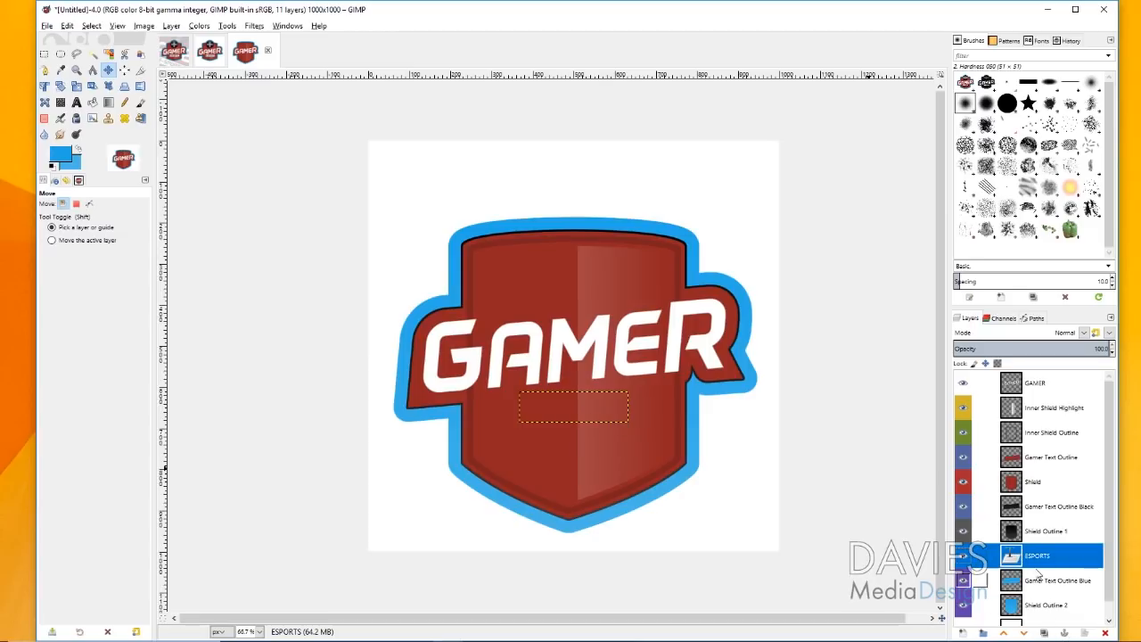
drag(1021, 560, 1023, 379)
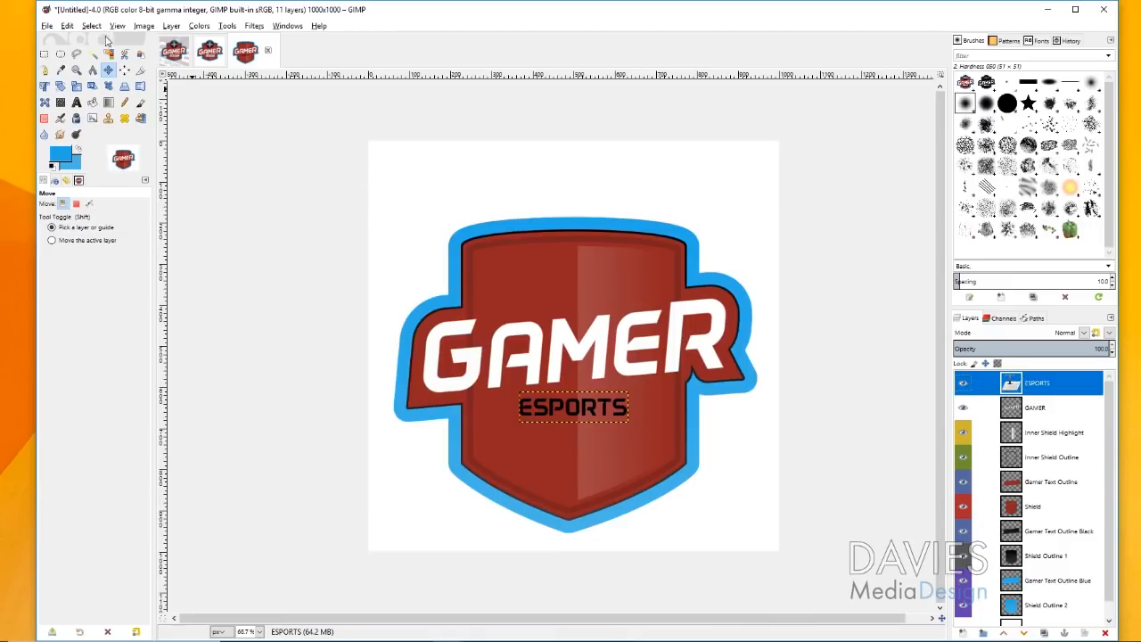
Try to center the ESPORTS text vertically with the Align tool, and undo the alignment.
click(124, 69)
click(571, 417)
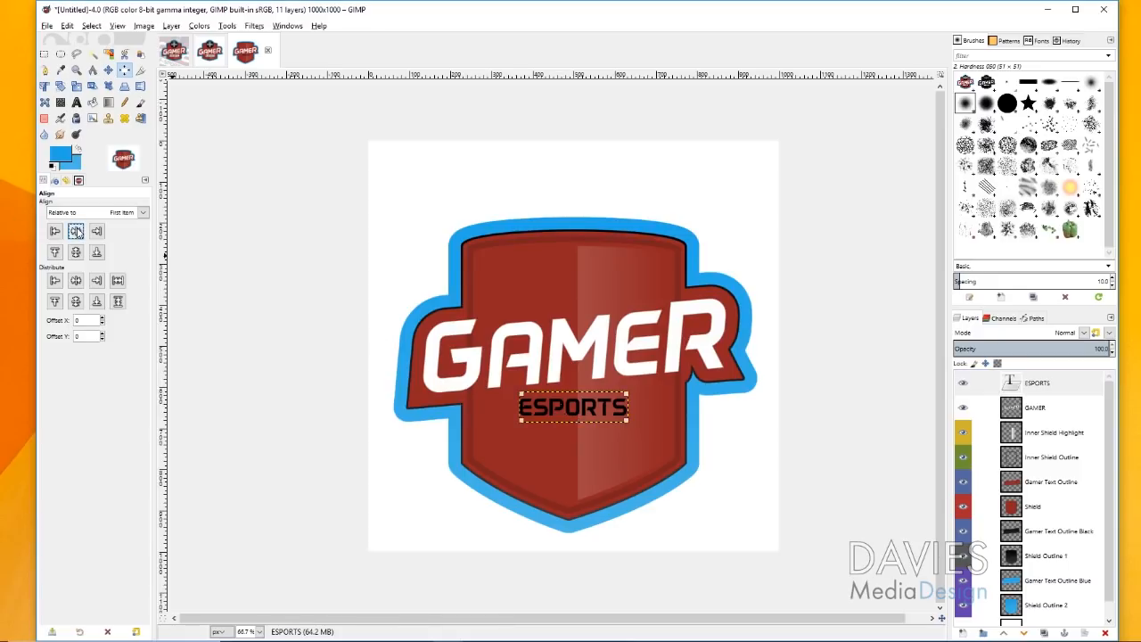
click(77, 253)
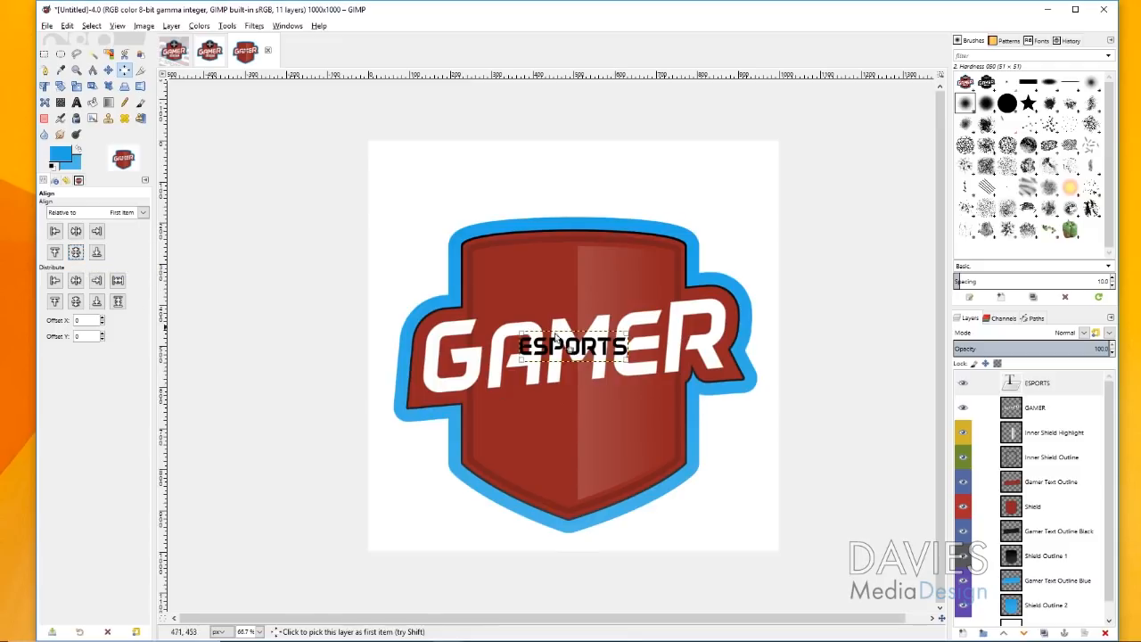
key(ctrl+z)
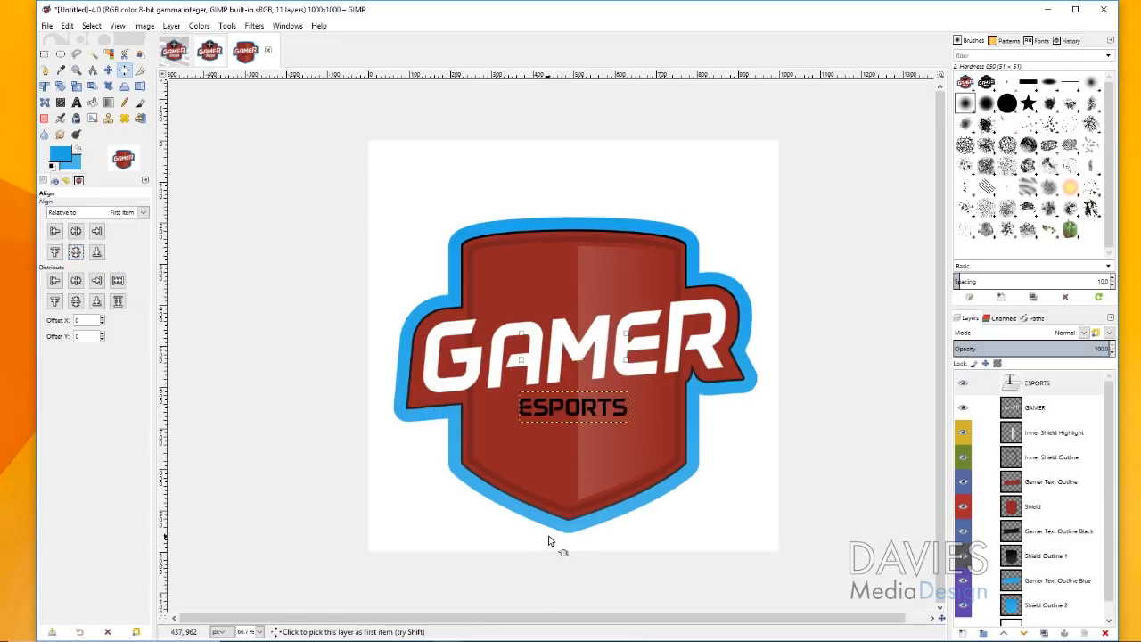
Move the ESPORTS text about 12 px straight down on the shield.
click(605, 408)
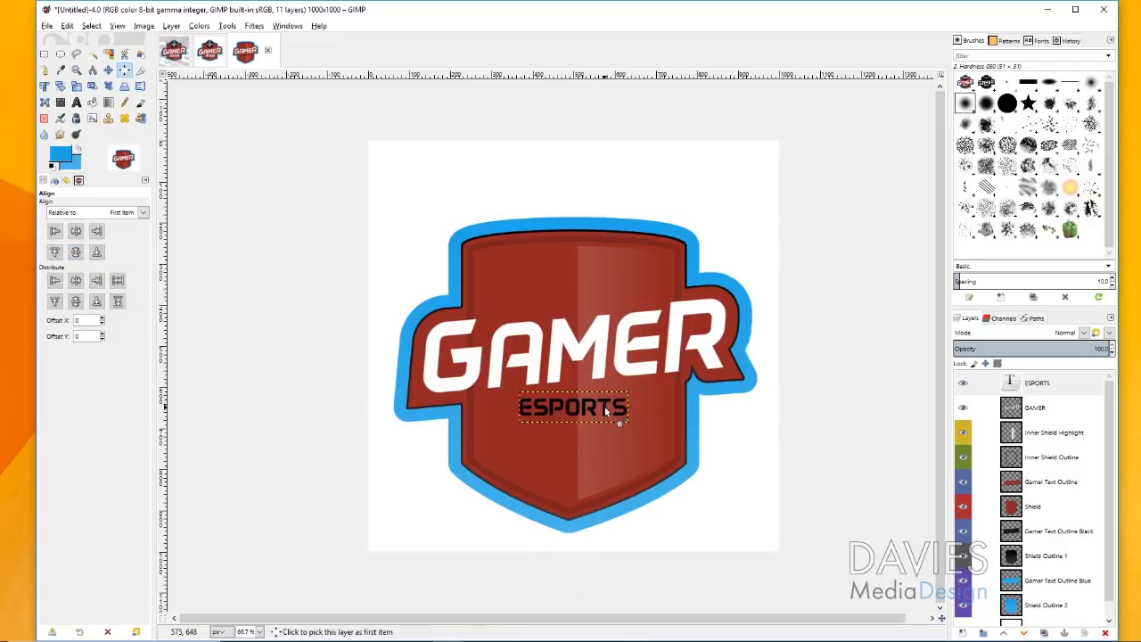
click(108, 69)
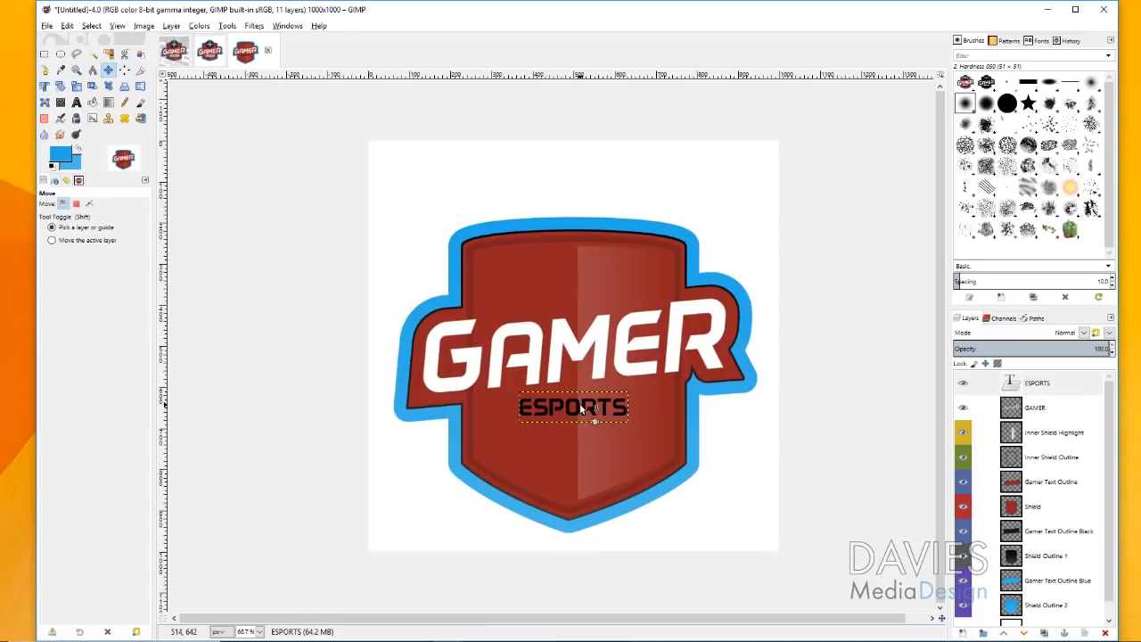
drag(585, 408, 585, 413)
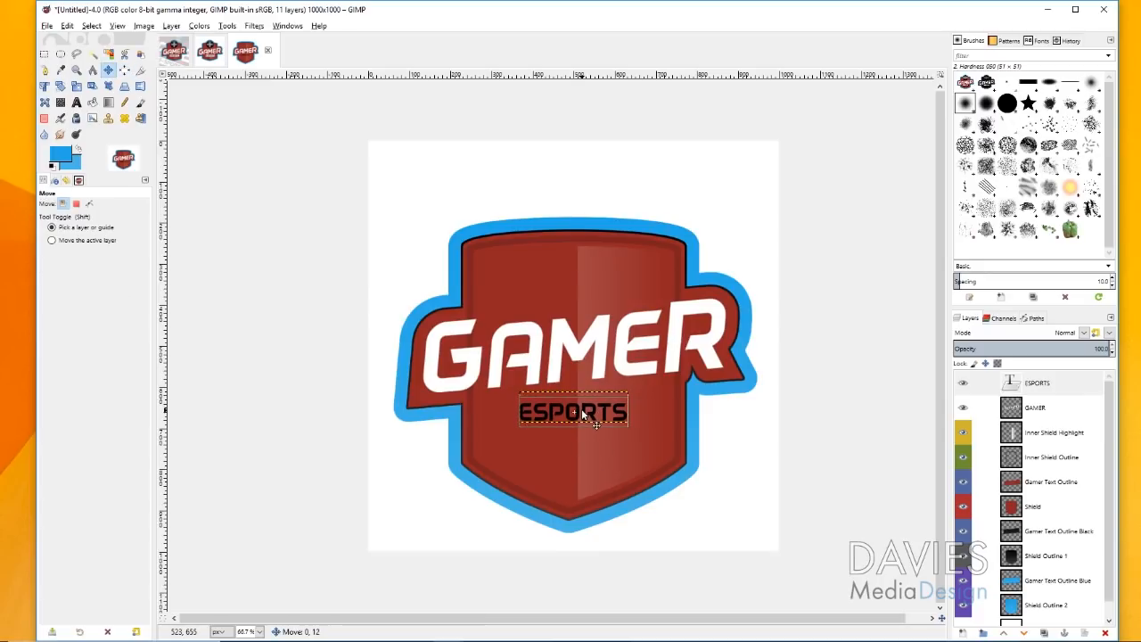
Draw a rectangular selection of about 306 x 88 px around the ESPORTS text.
click(43, 54)
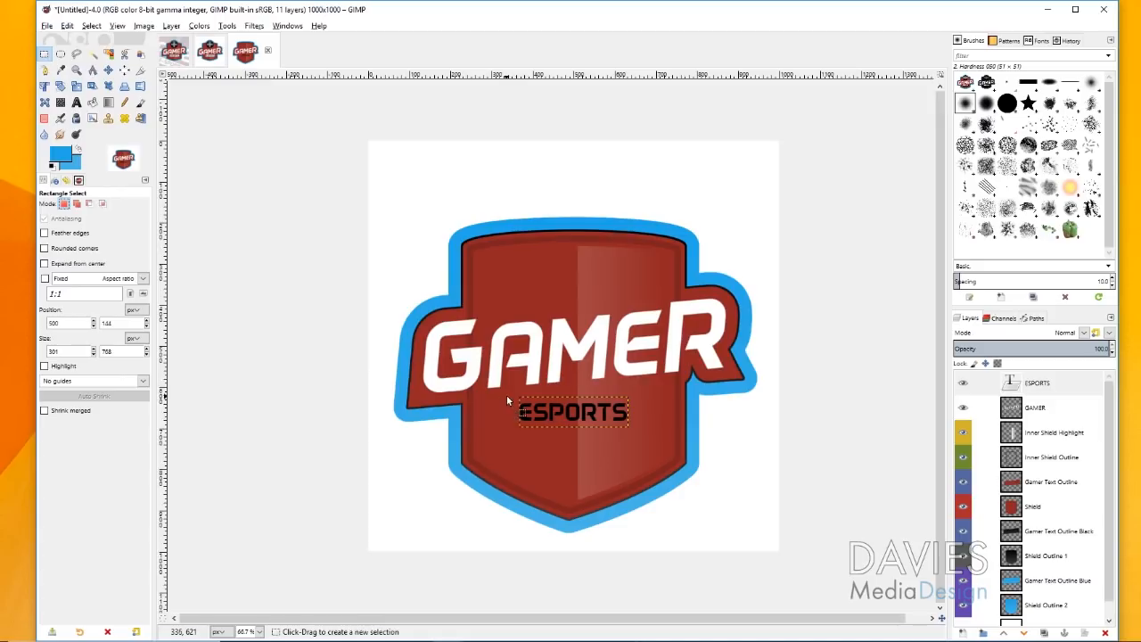
drag(512, 394, 584, 416)
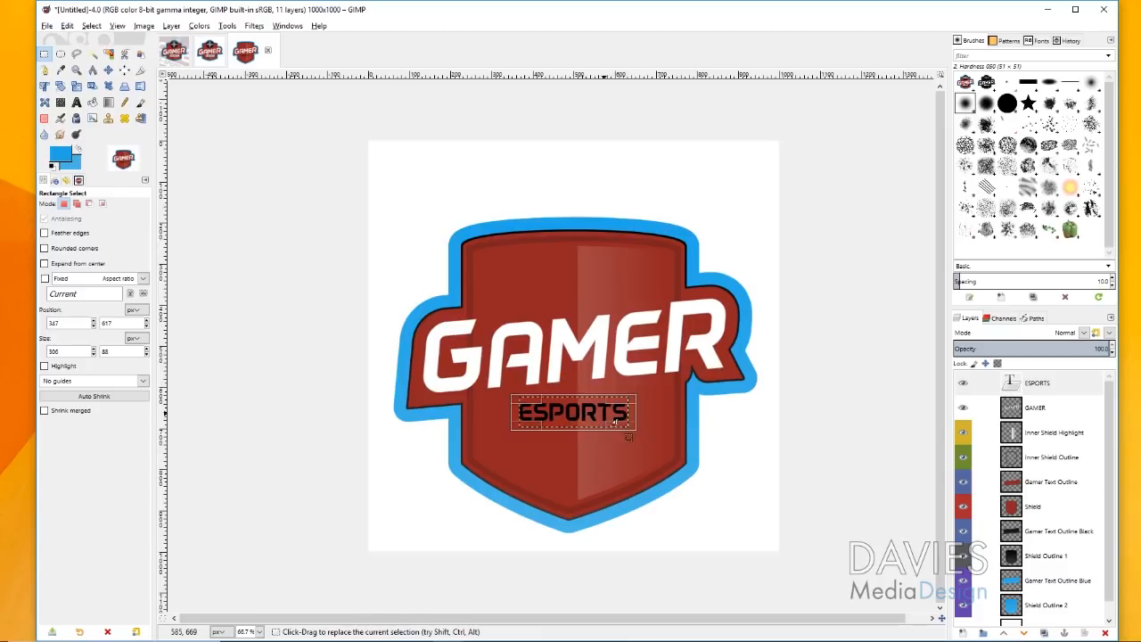
Create an orange-tagged transparent layer named ESPORTS Text Box and place it directly below the ESPORTS layer.
click(963, 633)
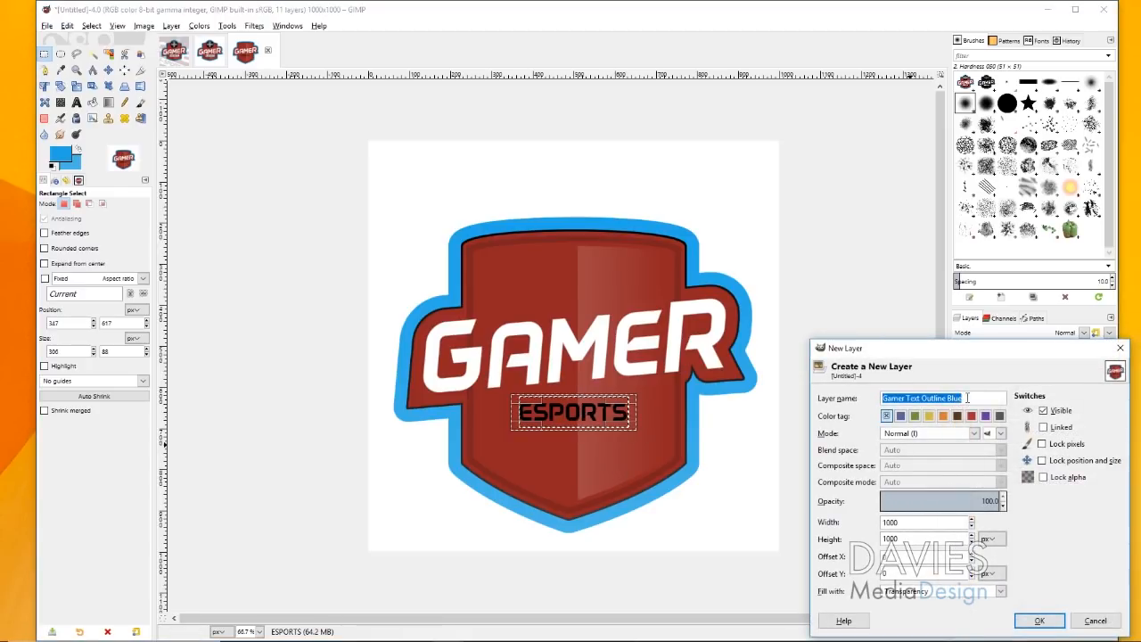
text(ESPORTS Text Box)
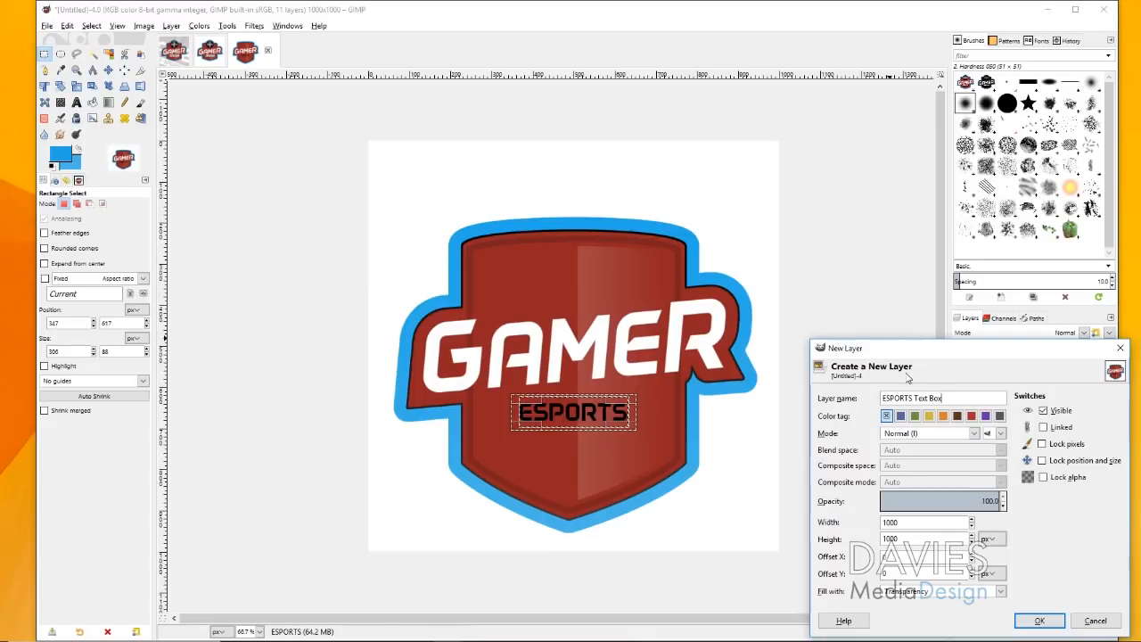
click(943, 415)
click(1037, 622)
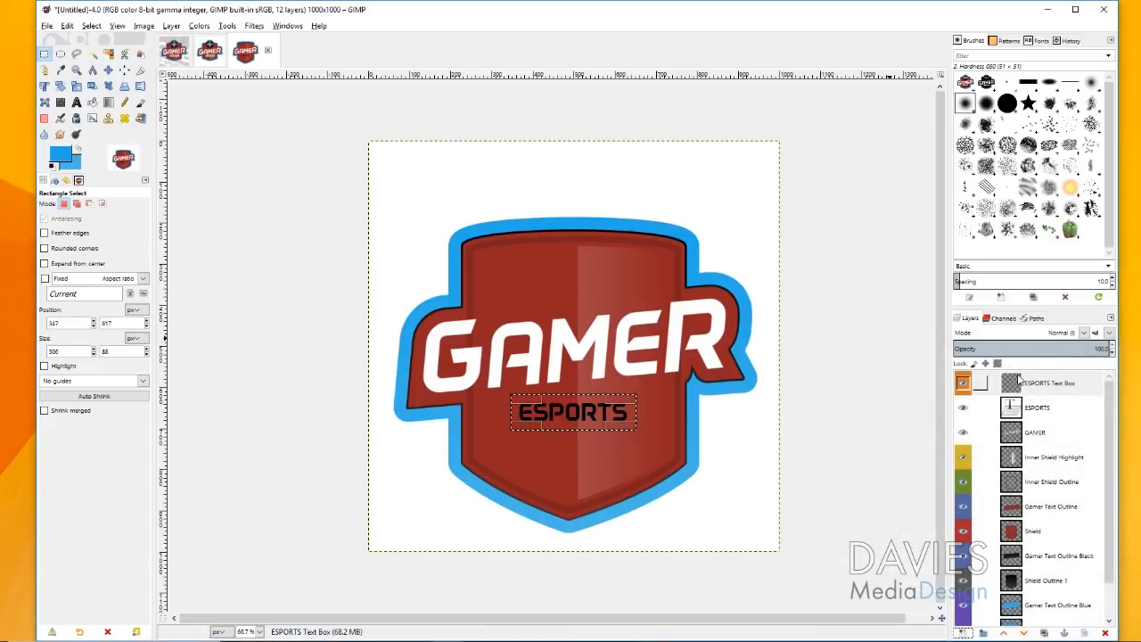
drag(1025, 385, 1021, 404)
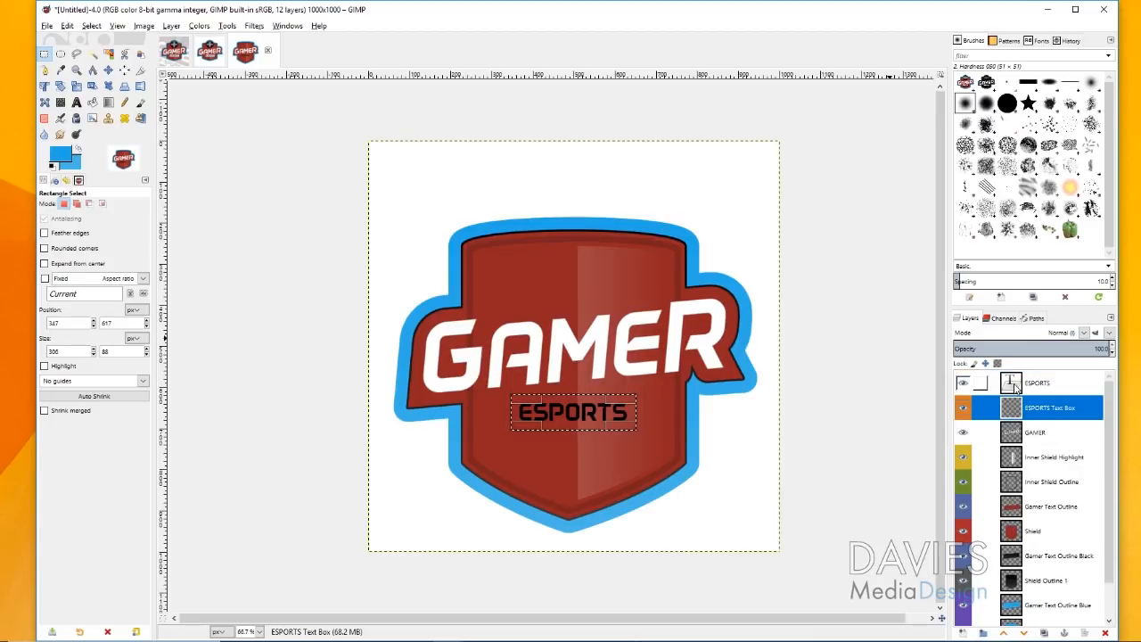
alt+click(1016, 413)
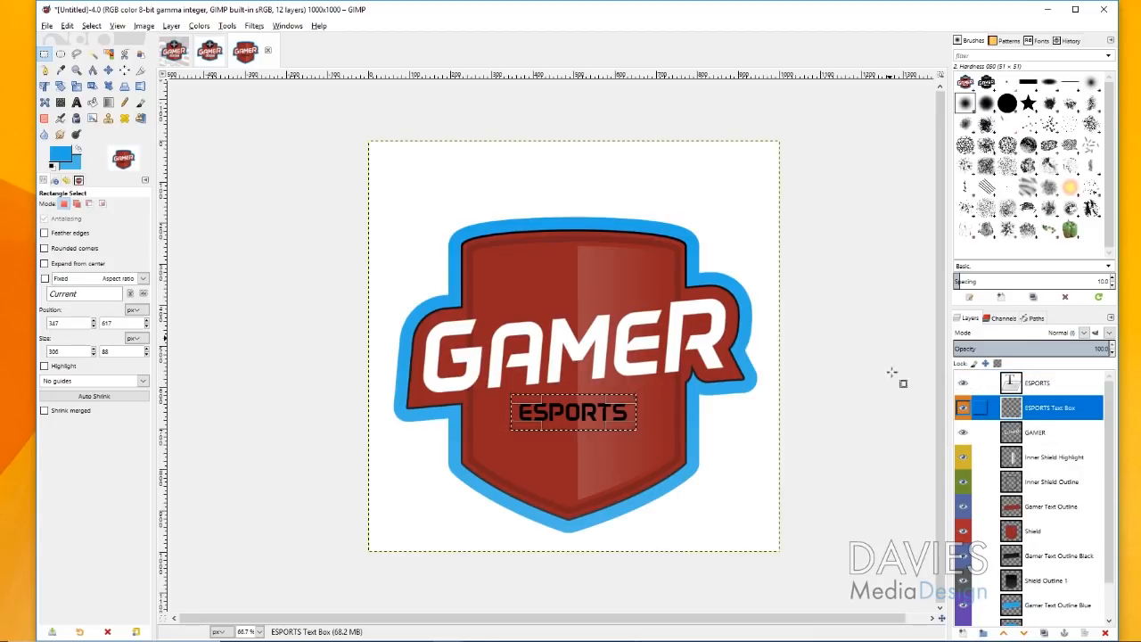
Fill the rectangular selection with white on the ESPORTS Text Box layer and clear the selection.
click(92, 102)
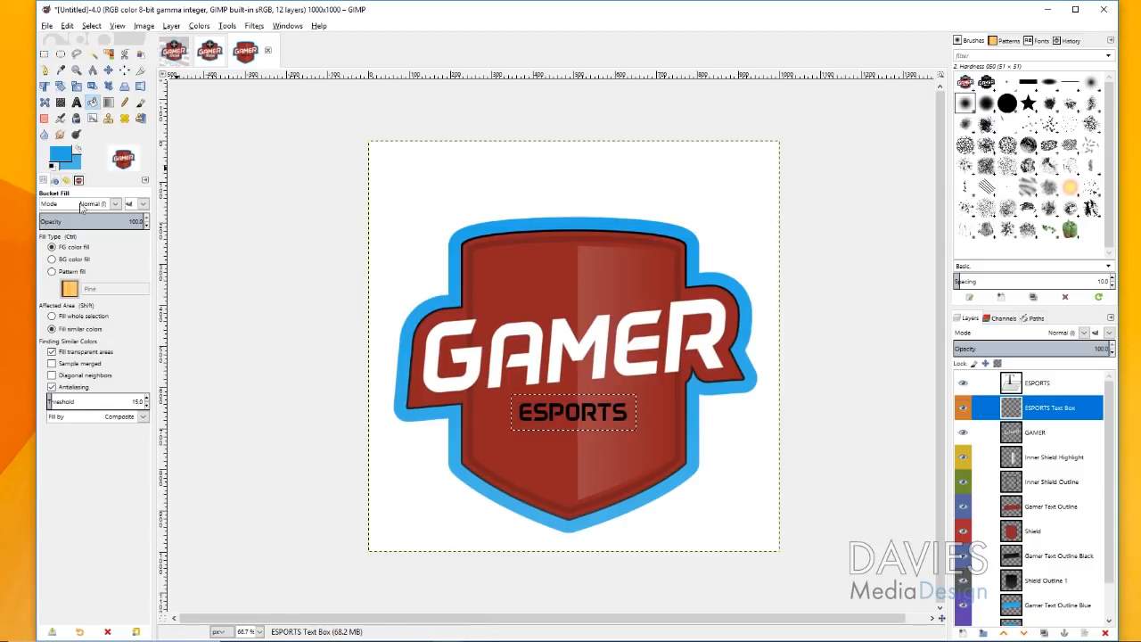
click(70, 157)
click(195, 231)
click(135, 274)
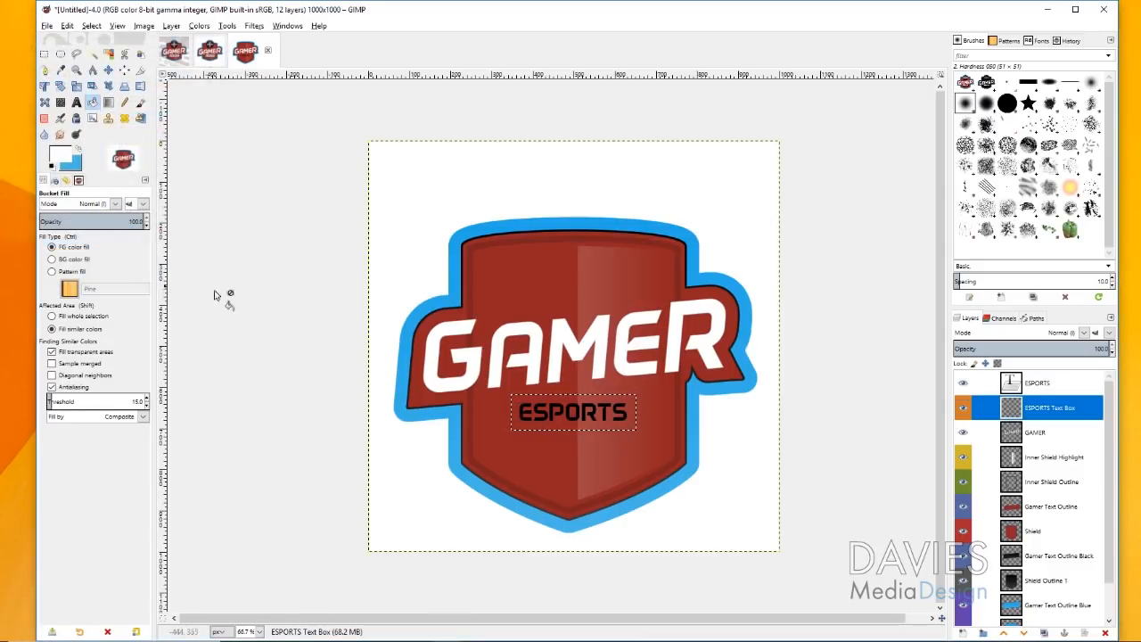
click(516, 403)
click(92, 26)
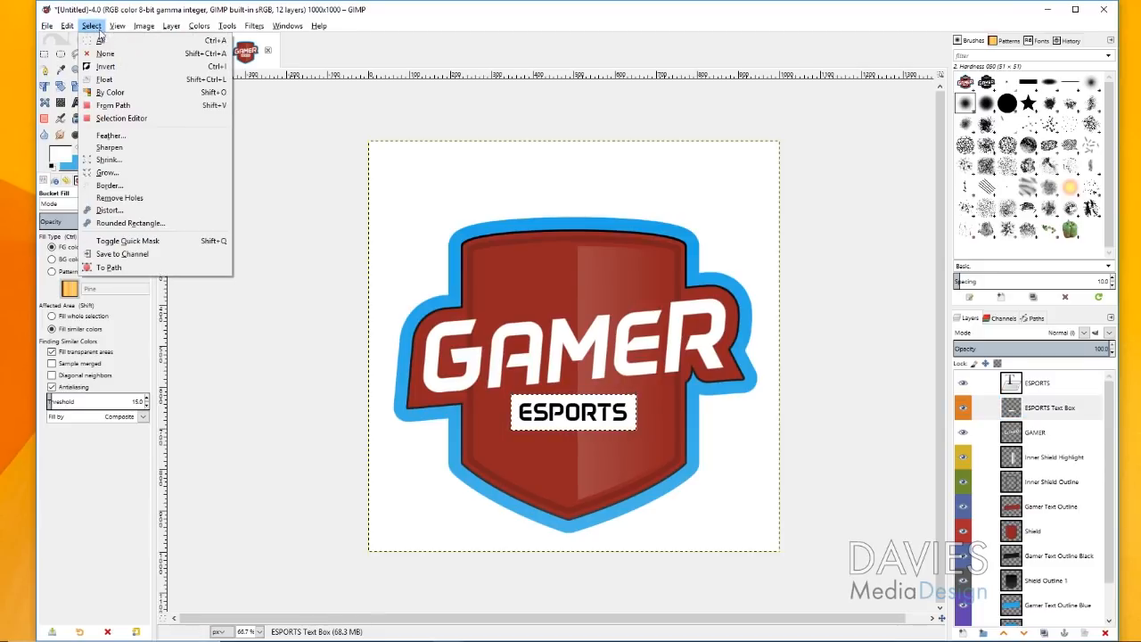
click(105, 53)
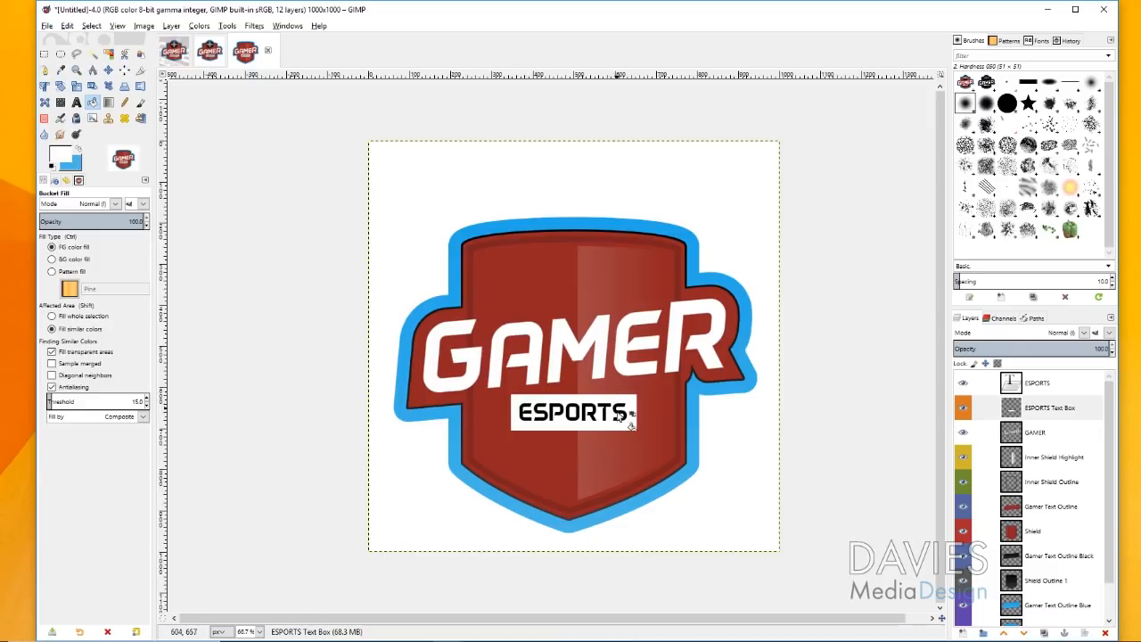
Shear the white text box horizontally with an X magnitude of about -160.
click(93, 87)
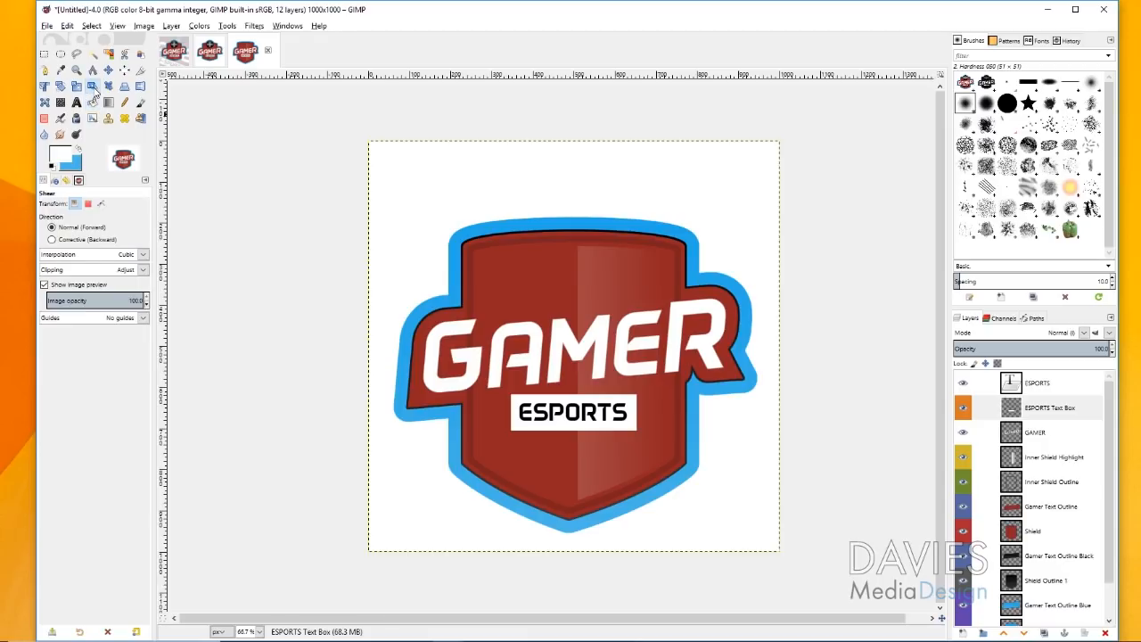
click(522, 398)
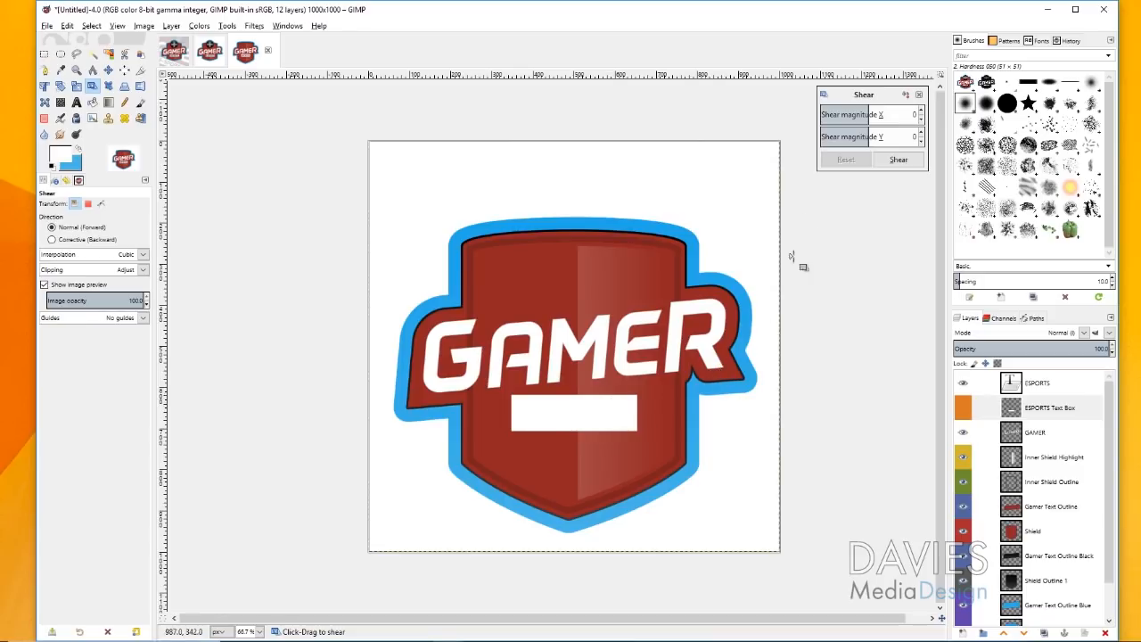
drag(593, 411, 565, 410)
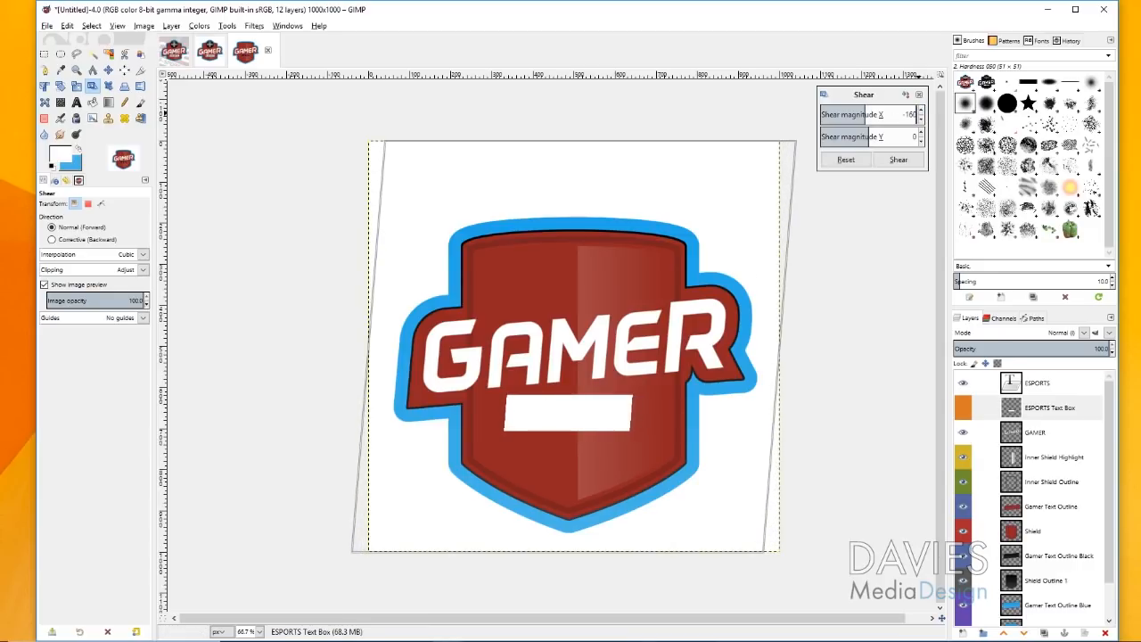
click(917, 160)
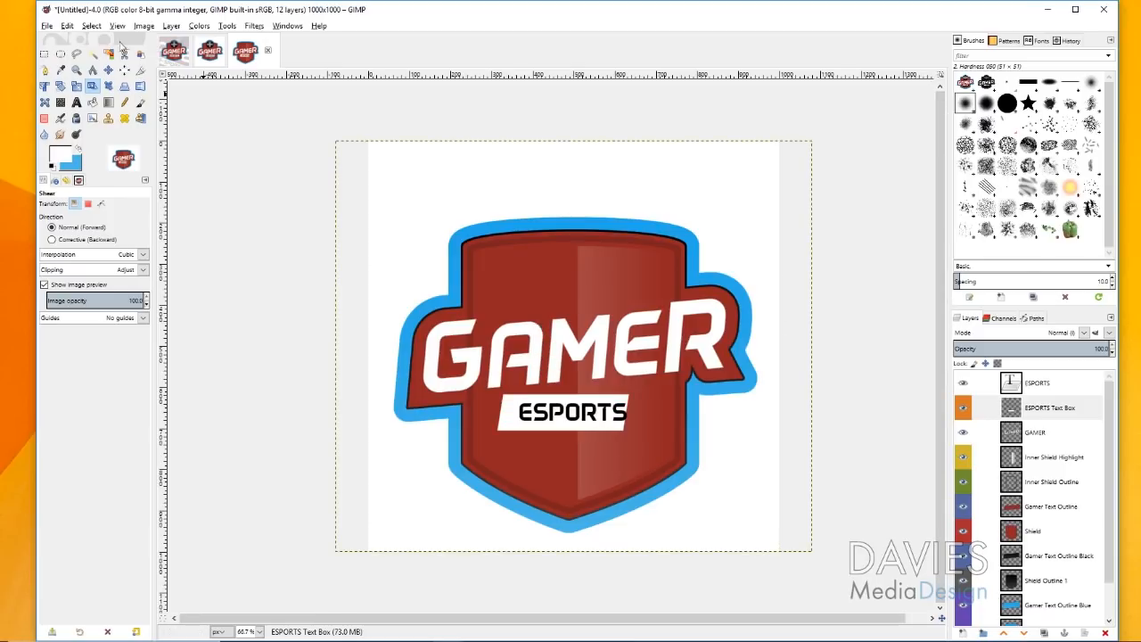
Recenter the sheared white box behind the ESPORTS text and fit its layer boundary to the image size.
click(109, 71)
drag(510, 426, 521, 425)
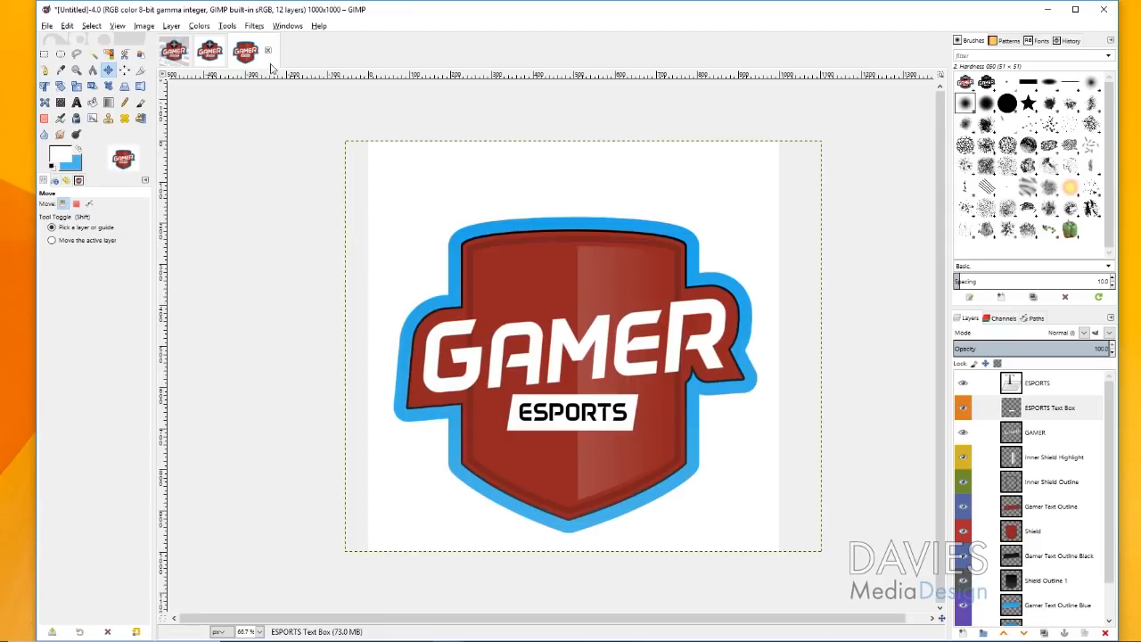
click(169, 26)
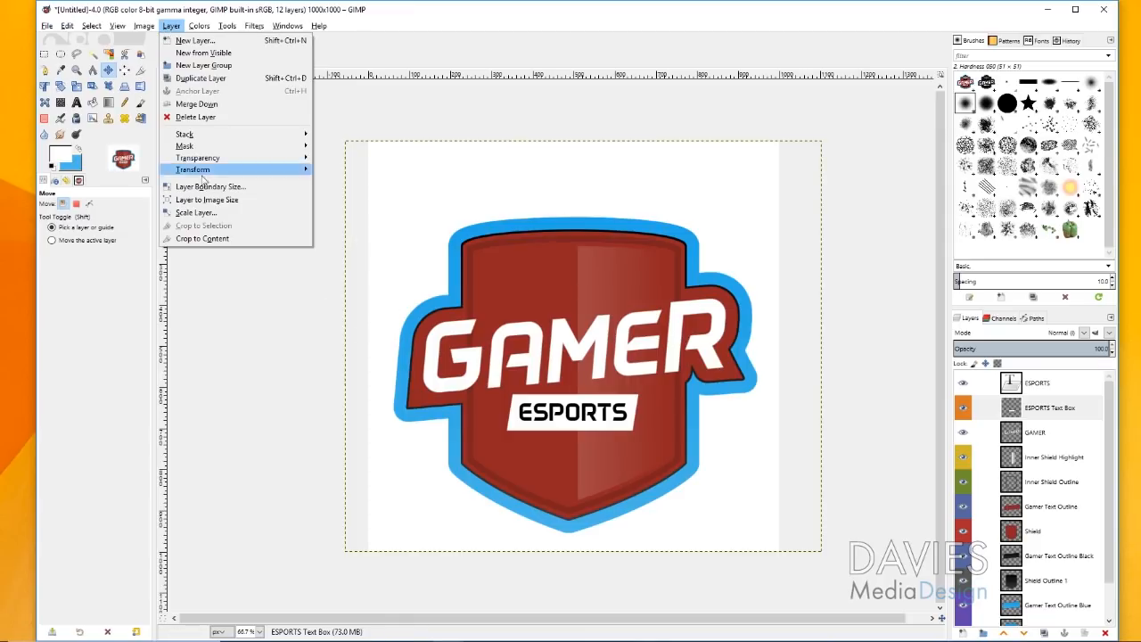
click(210, 200)
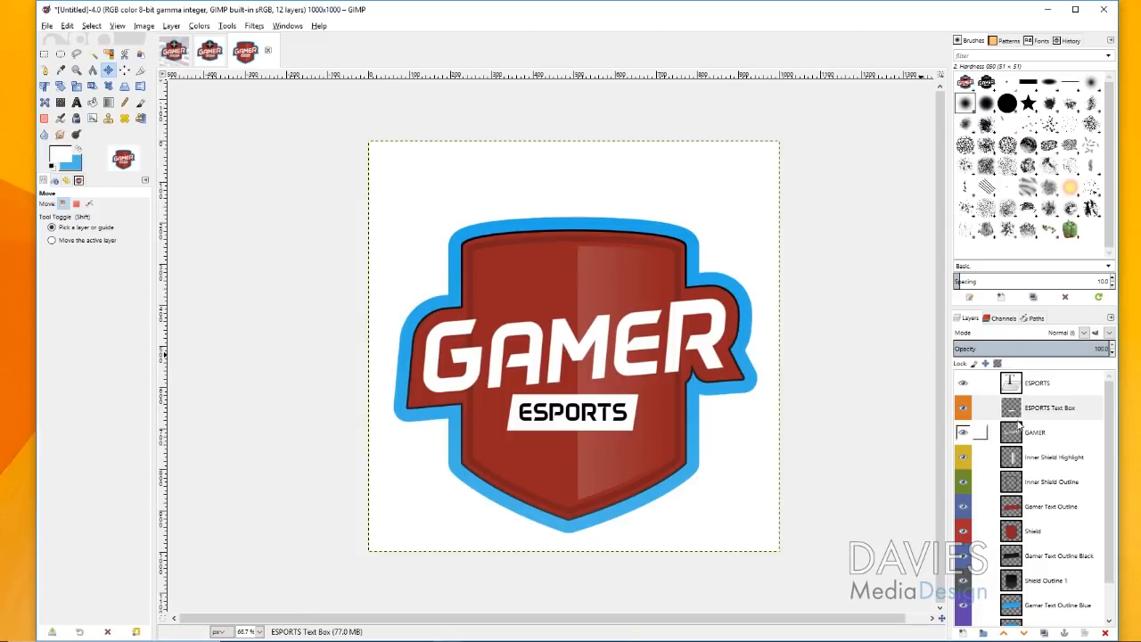
Create a selection from the alpha of the ESPORTS Text Box layer.
click(1017, 412)
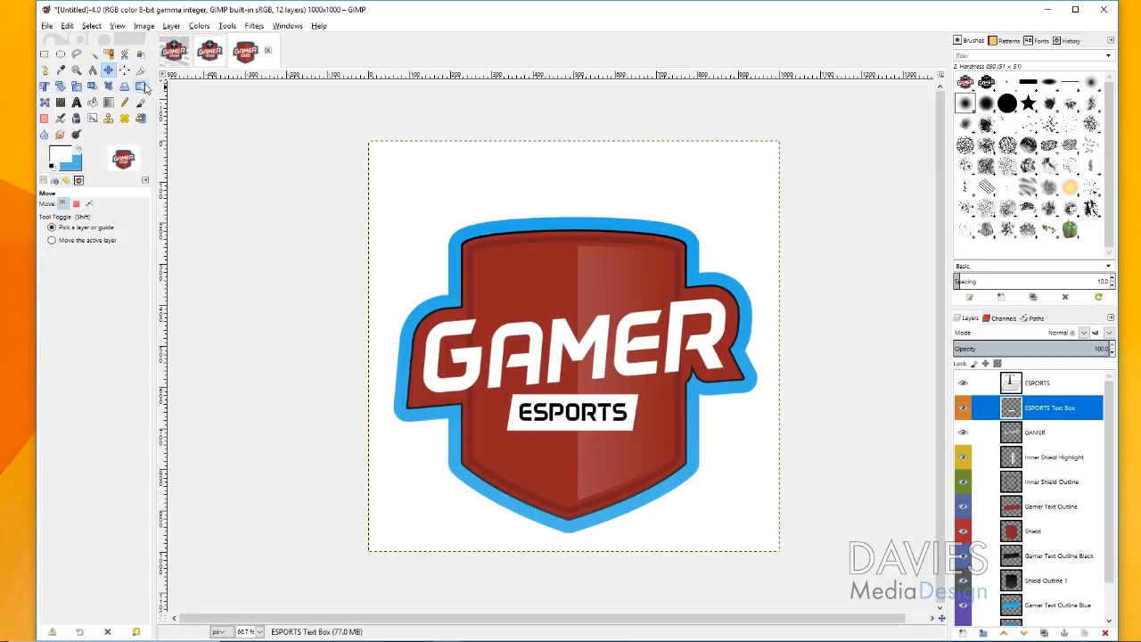
click(170, 25)
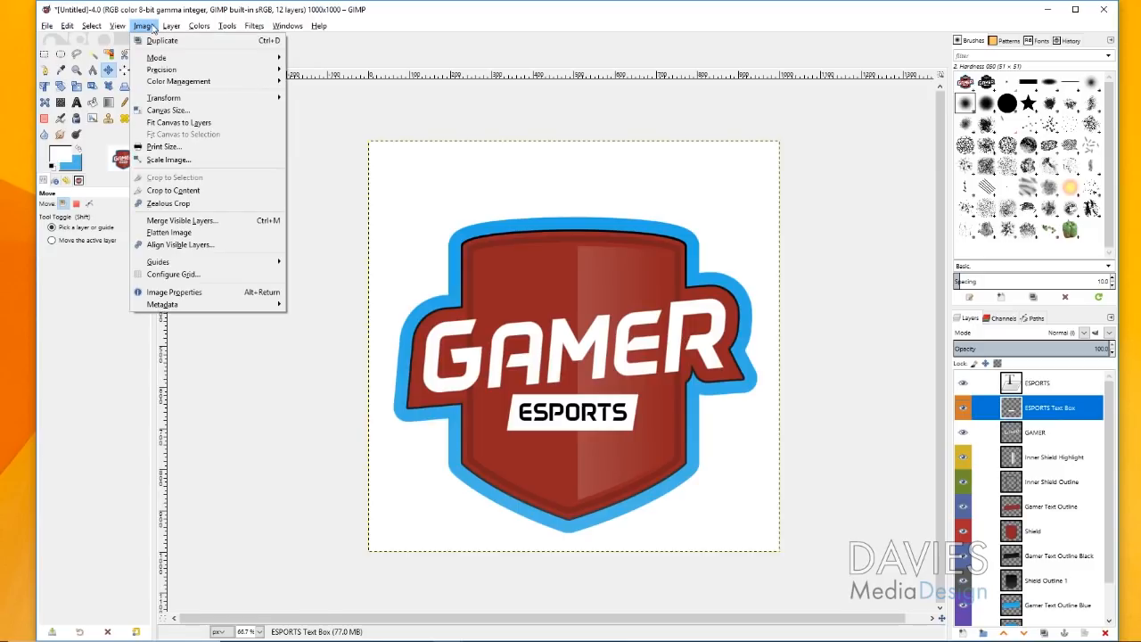
mouse_move(203, 161)
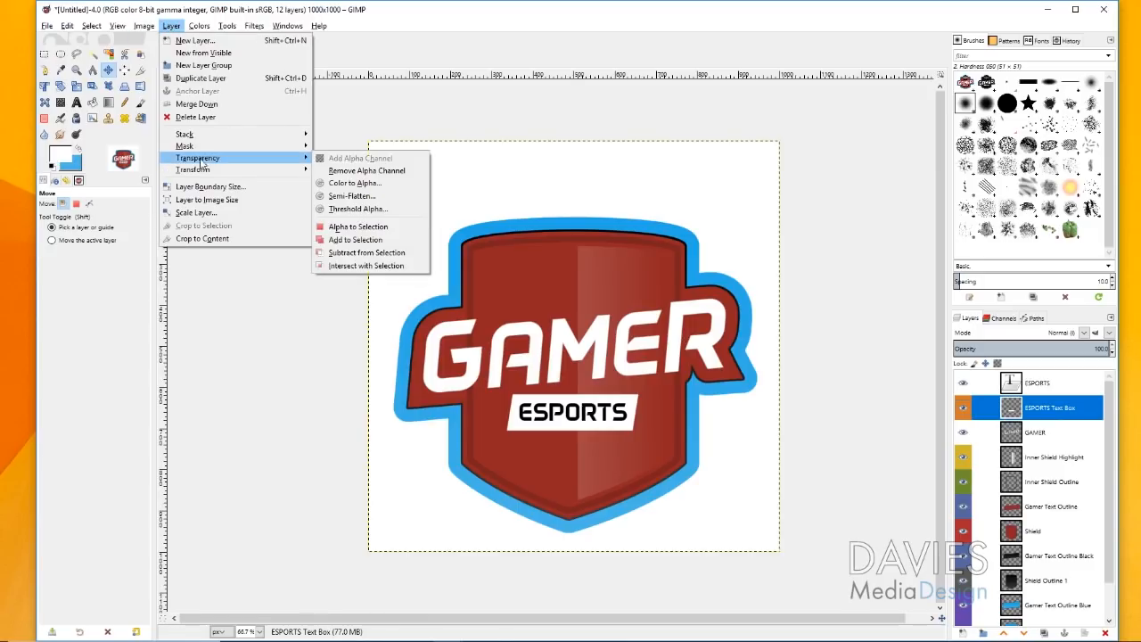
click(352, 230)
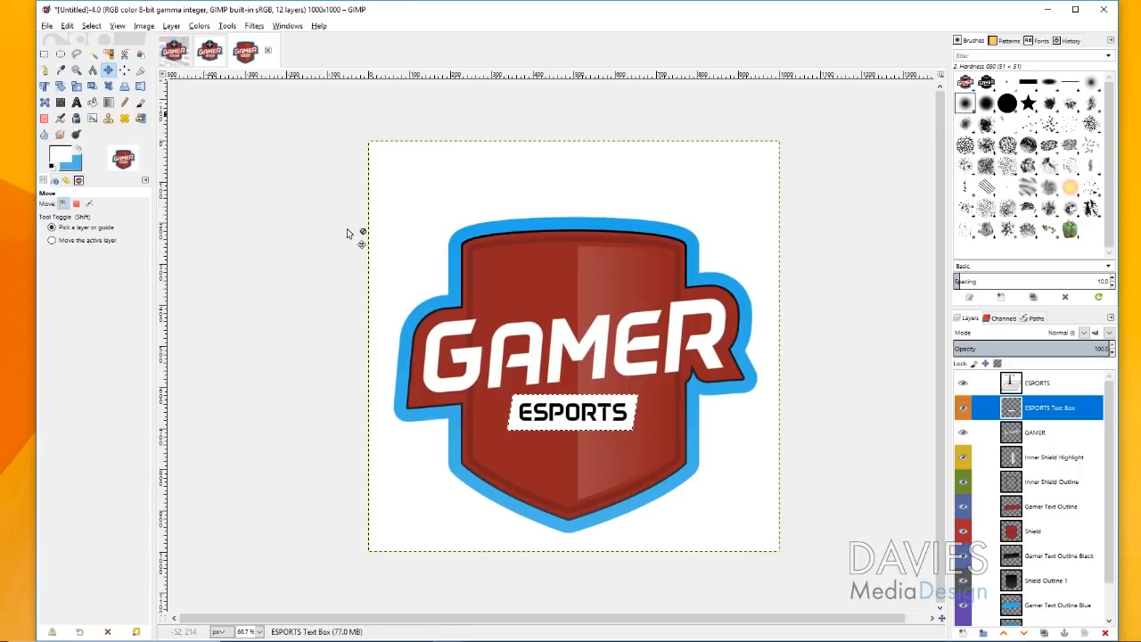
Grow the selection around the white ESPORTS text box by a few pixels.
click(91, 26)
click(105, 161)
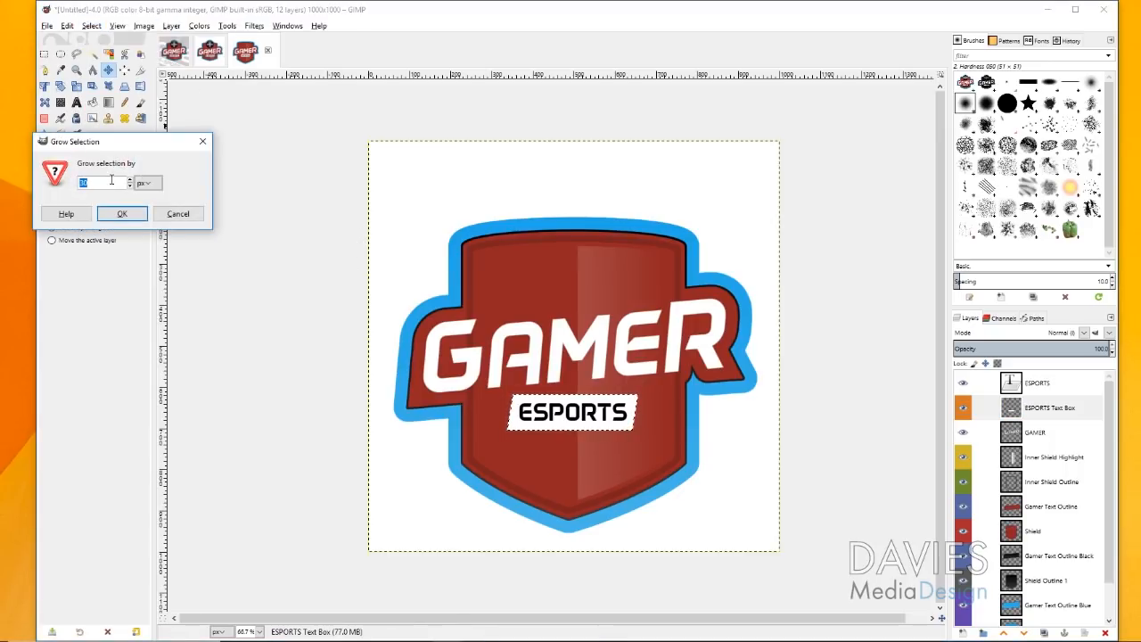
click(122, 212)
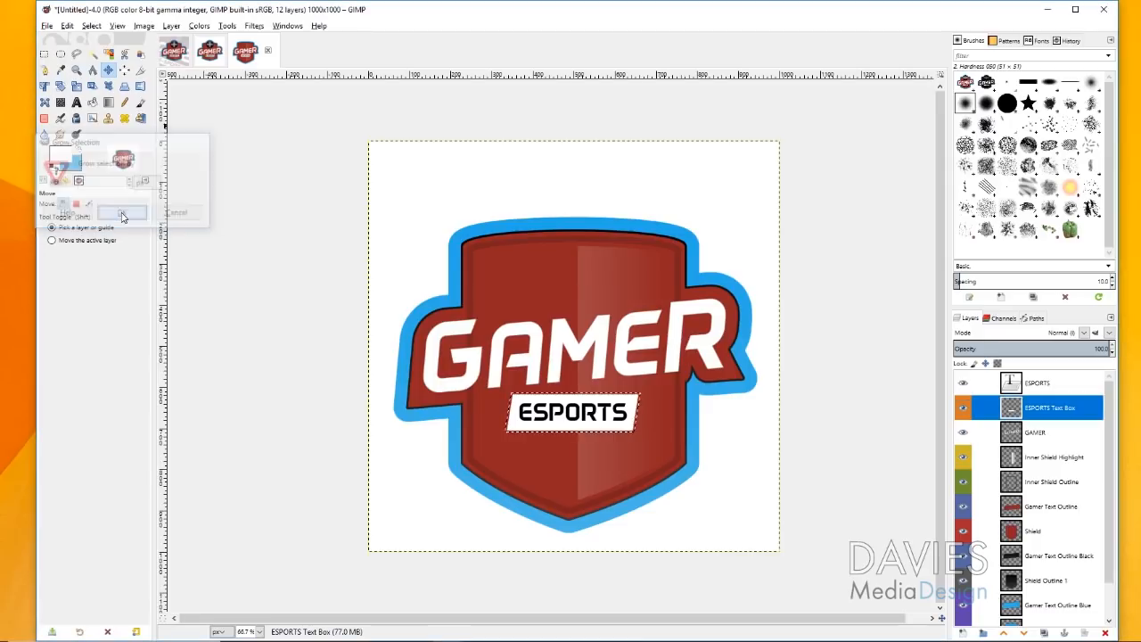
Create a transparent, orange-tagged layer named ESPORTS Text Box Outline and place it directly beneath the ESPORTS Text Box layer.
click(978, 632)
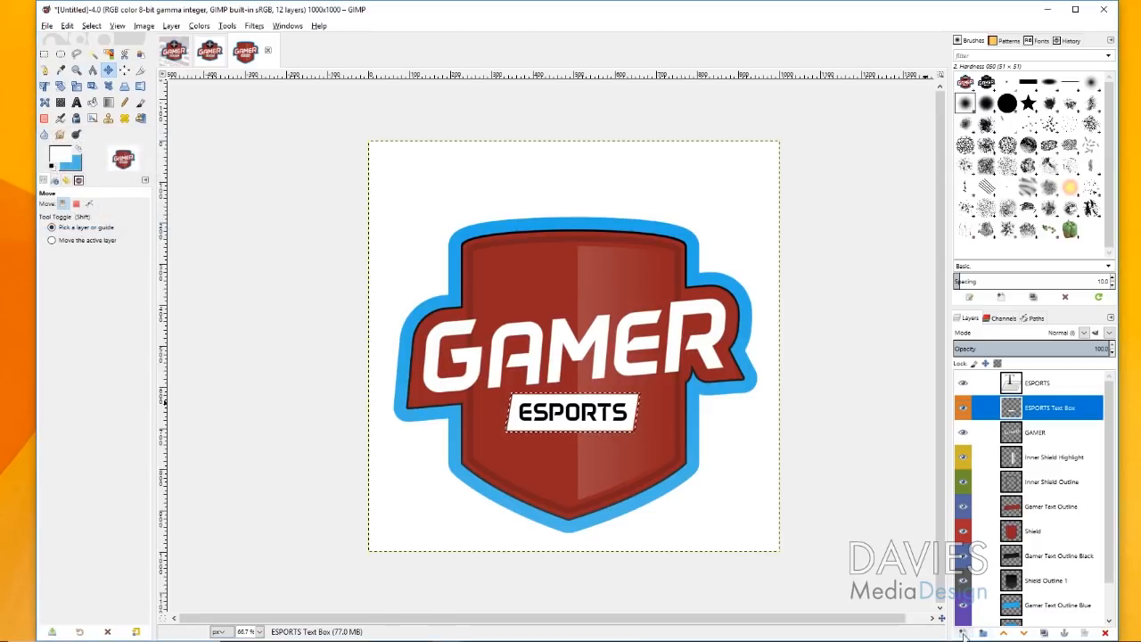
click(949, 399)
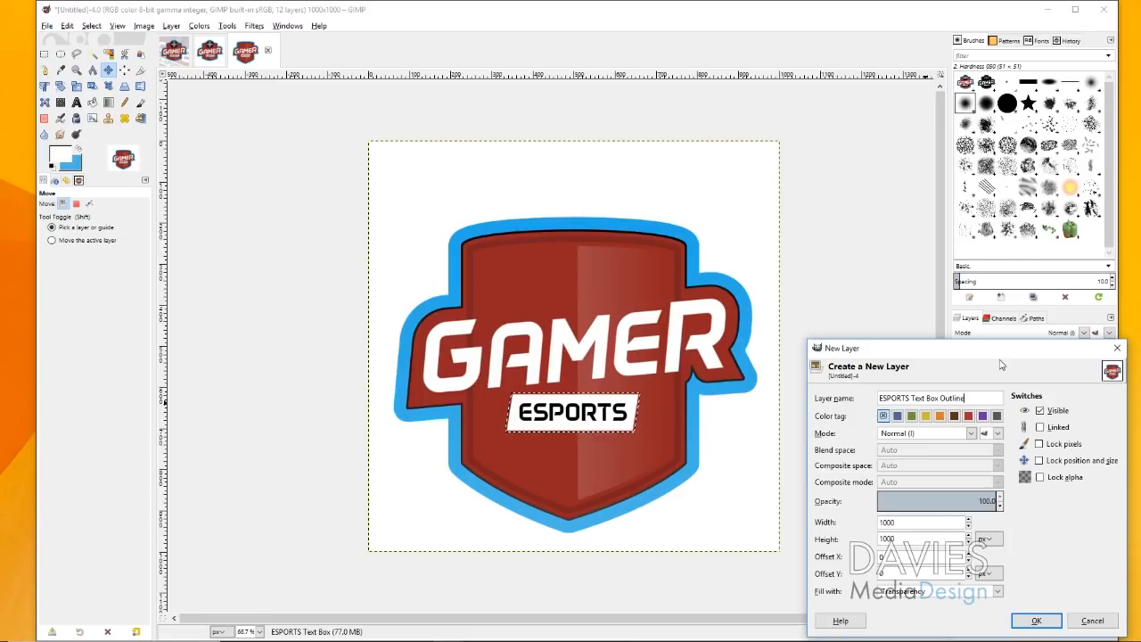
drag(999, 354, 820, 266)
click(758, 327)
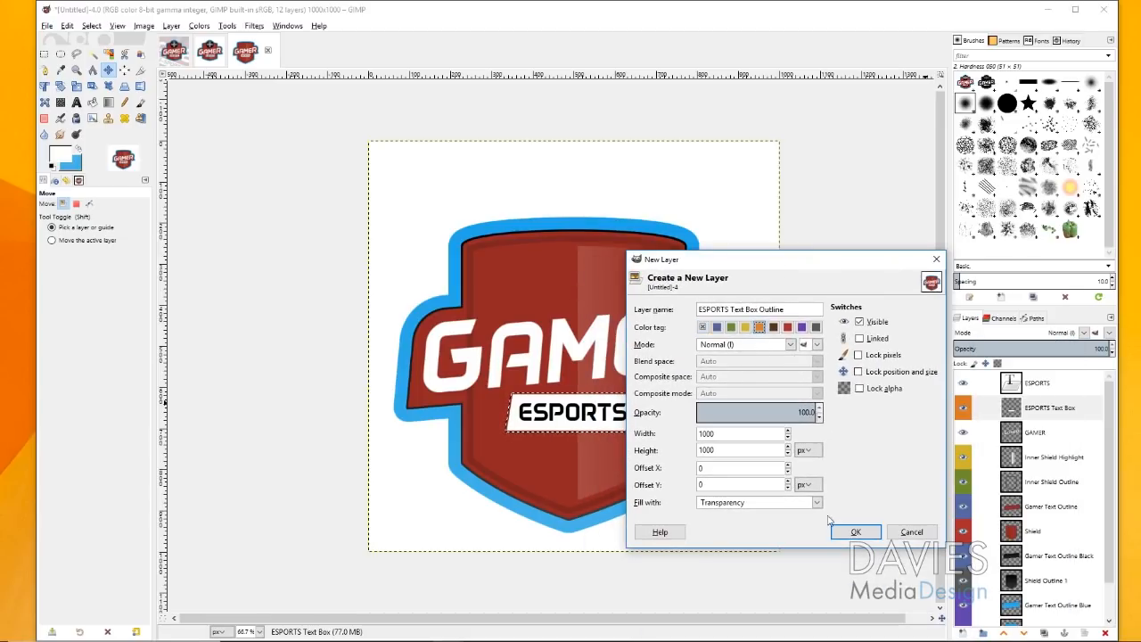
click(854, 531)
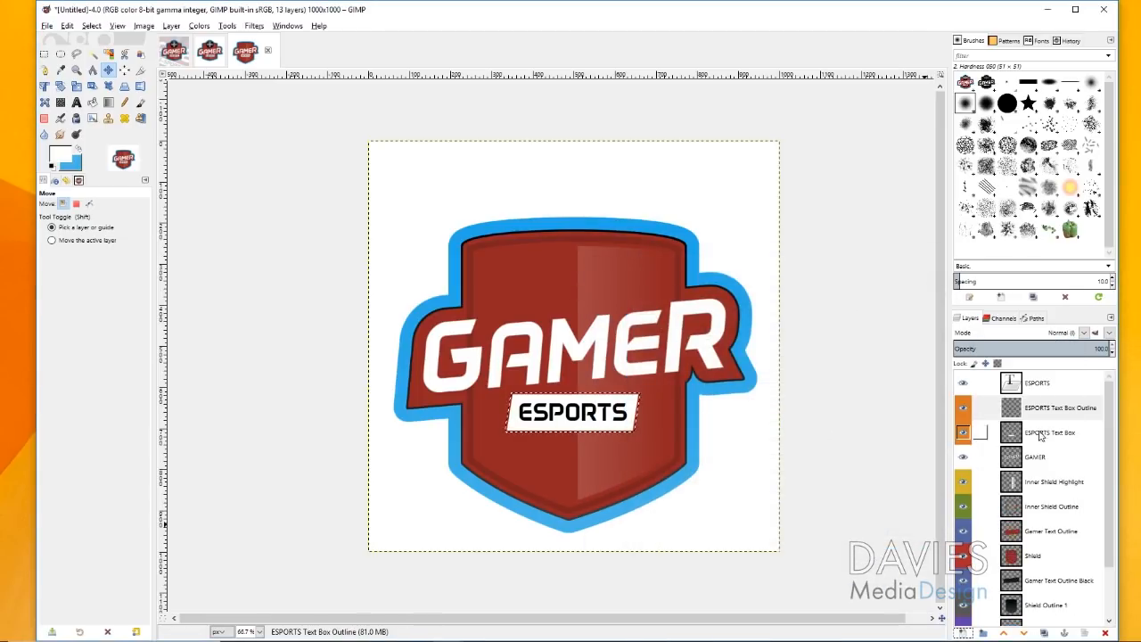
drag(1016, 409, 1013, 438)
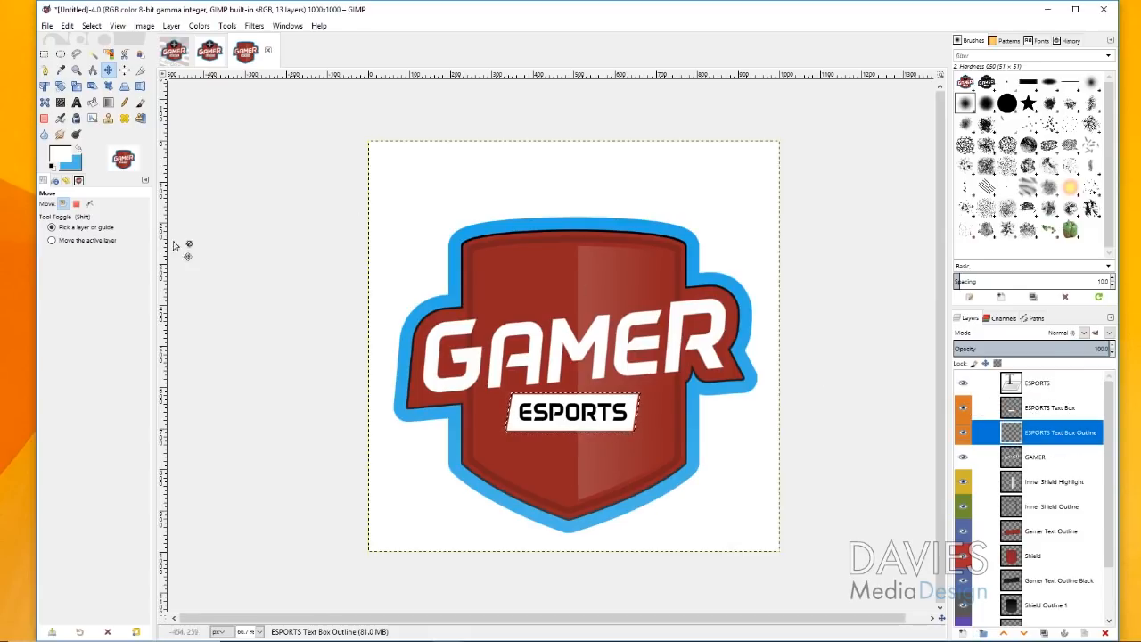
Fill the grown selection with dark gray on the ESPORTS Text Box Outline layer and clear the selection.
click(93, 103)
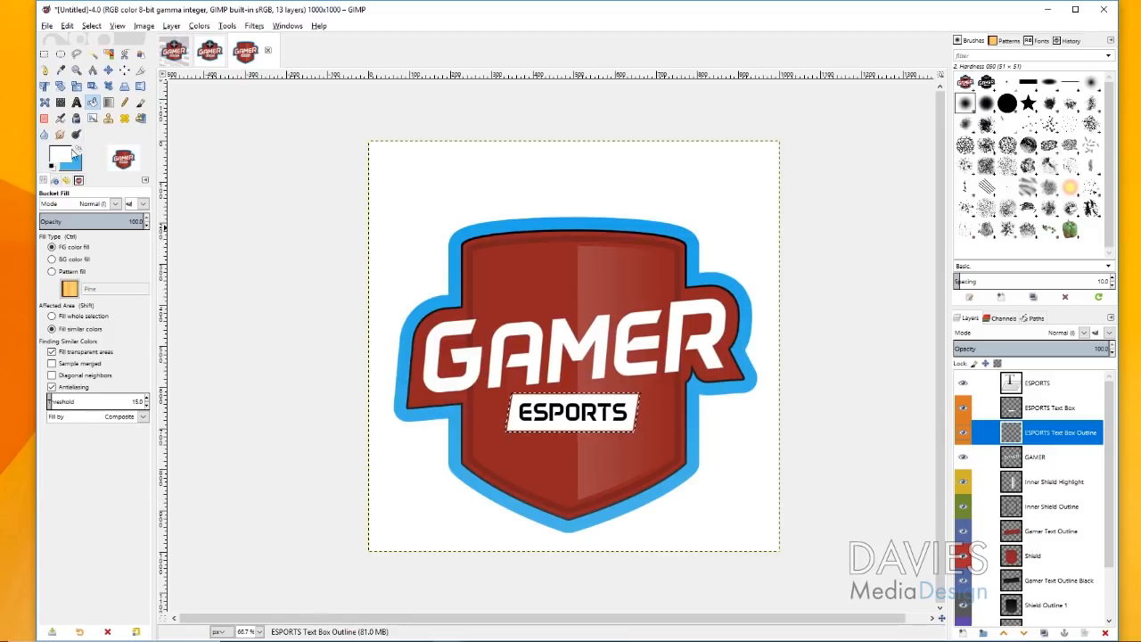
click(64, 161)
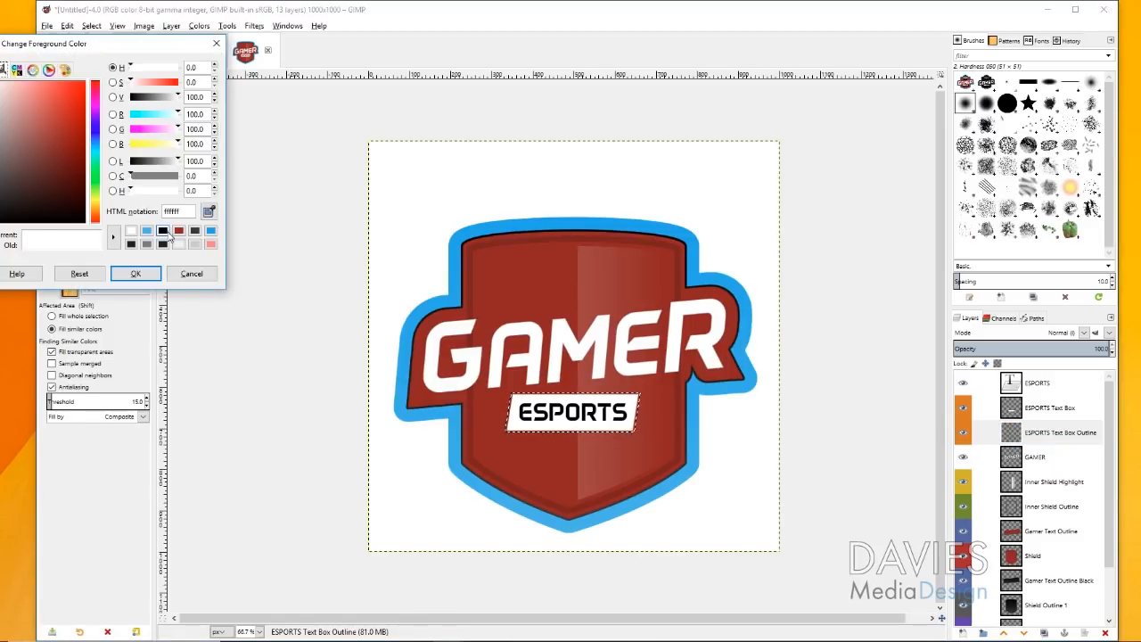
click(132, 244)
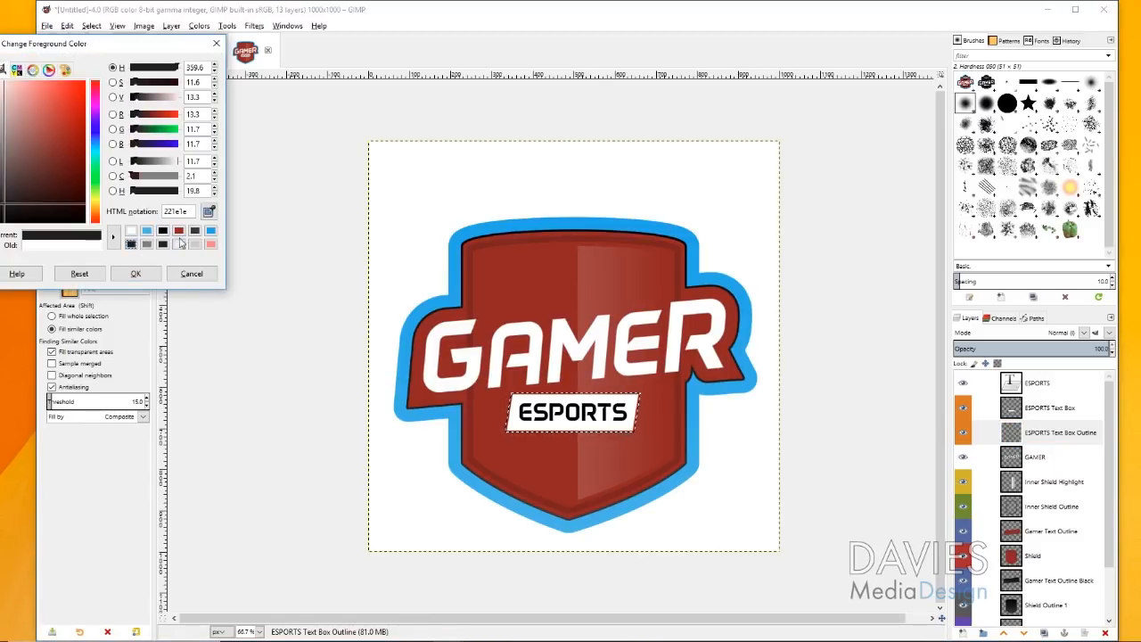
click(136, 274)
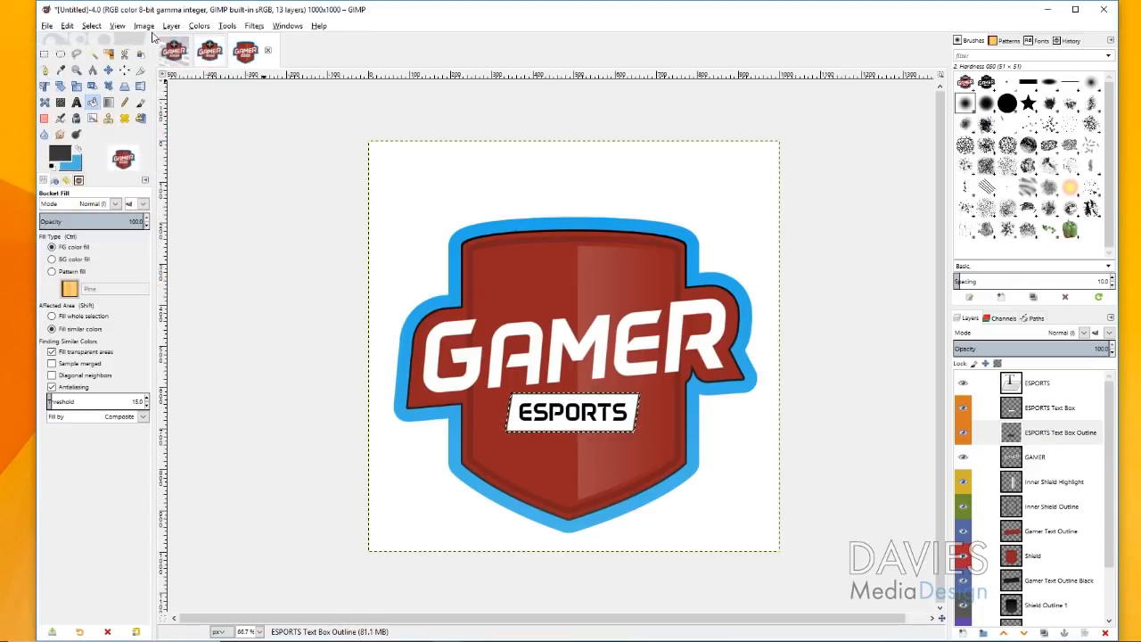
click(93, 27)
click(112, 57)
click(1041, 434)
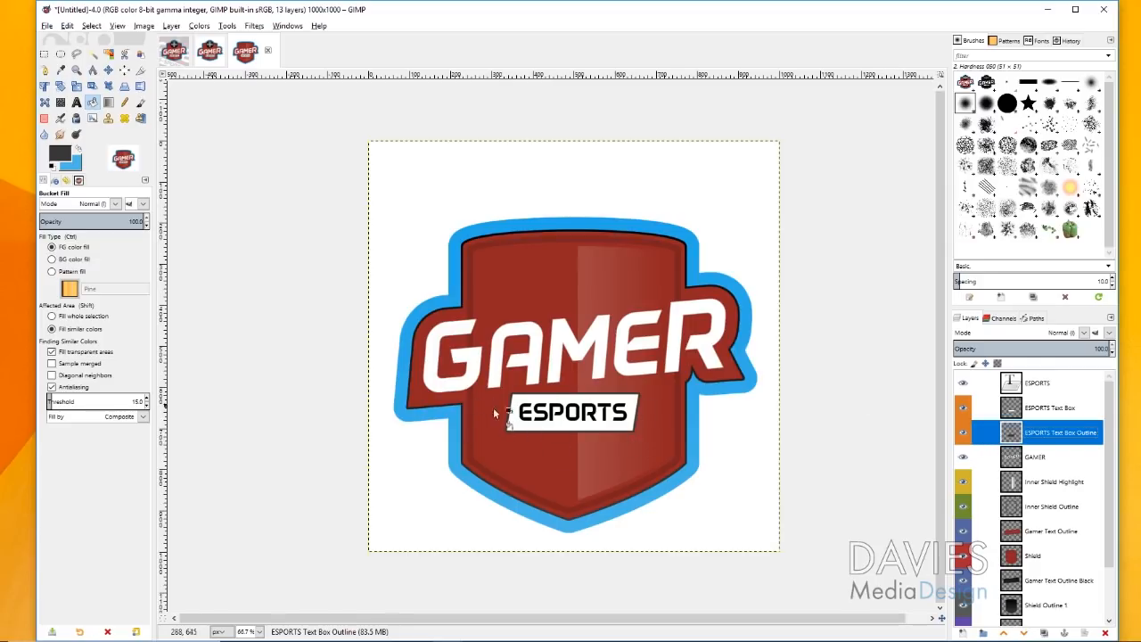
Duplicate the GAMER text layer and arrange the copy directly above the original.
click(999, 457)
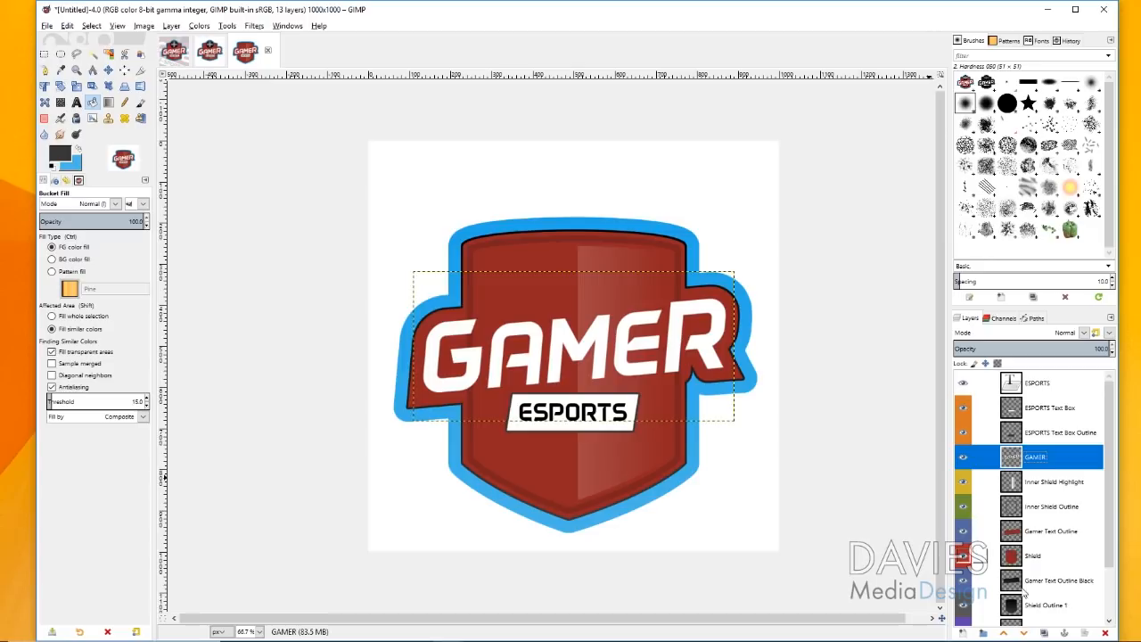
click(1046, 633)
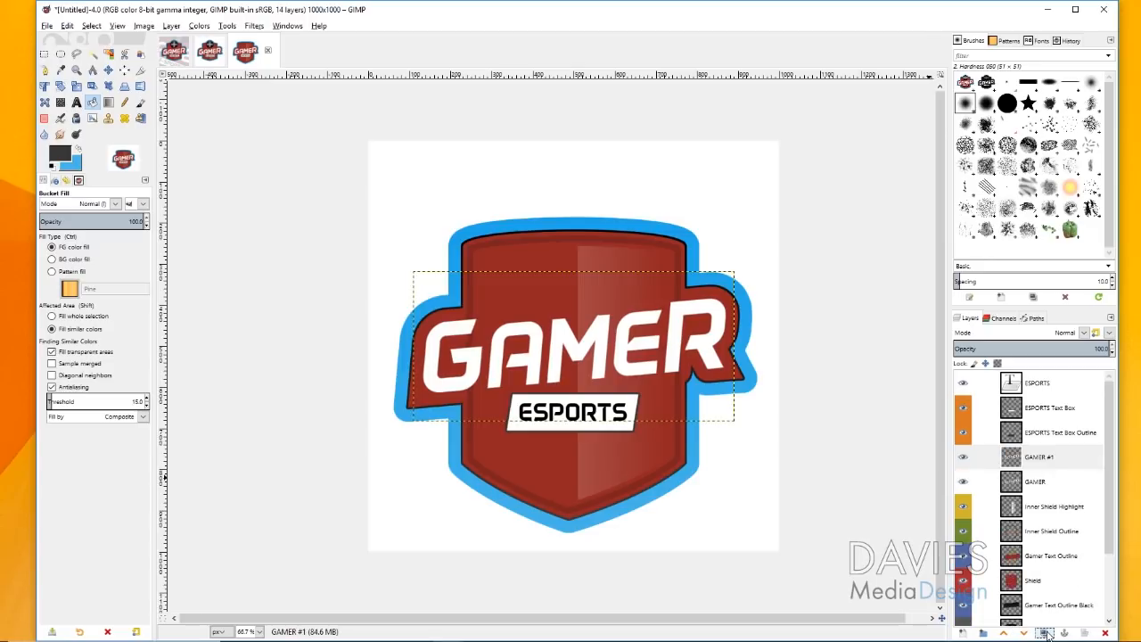
drag(1016, 480, 1023, 483)
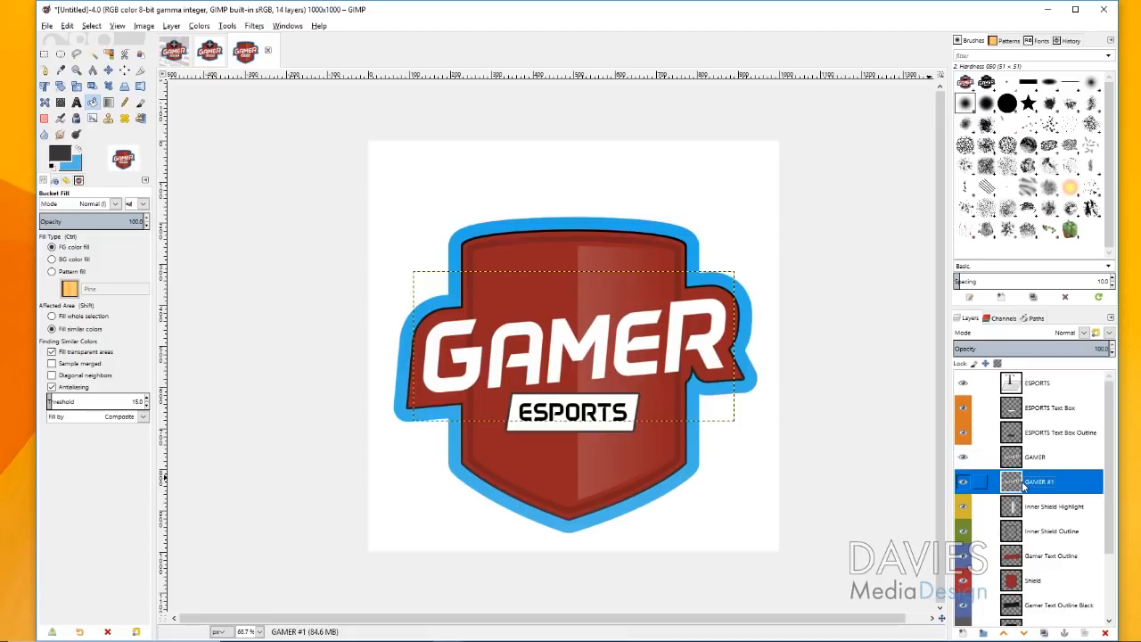
drag(1023, 483, 1026, 458)
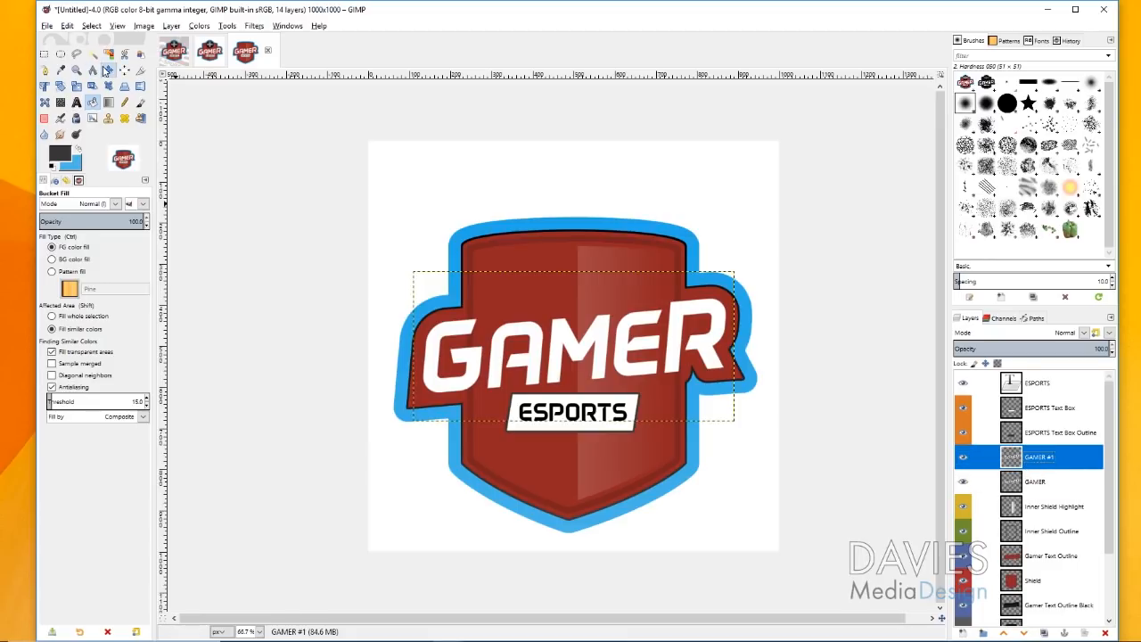
Offset the duplicated GAMER lettering slightly down and to the right of the original text with the Move tool.
click(107, 69)
drag(561, 332, 566, 341)
key(Left)
key(Left)
key(Left)
key(Up)
key(Up)
key(Up)
key(Up)
key(Up)
key(Up)
key(Up)
key(Up)
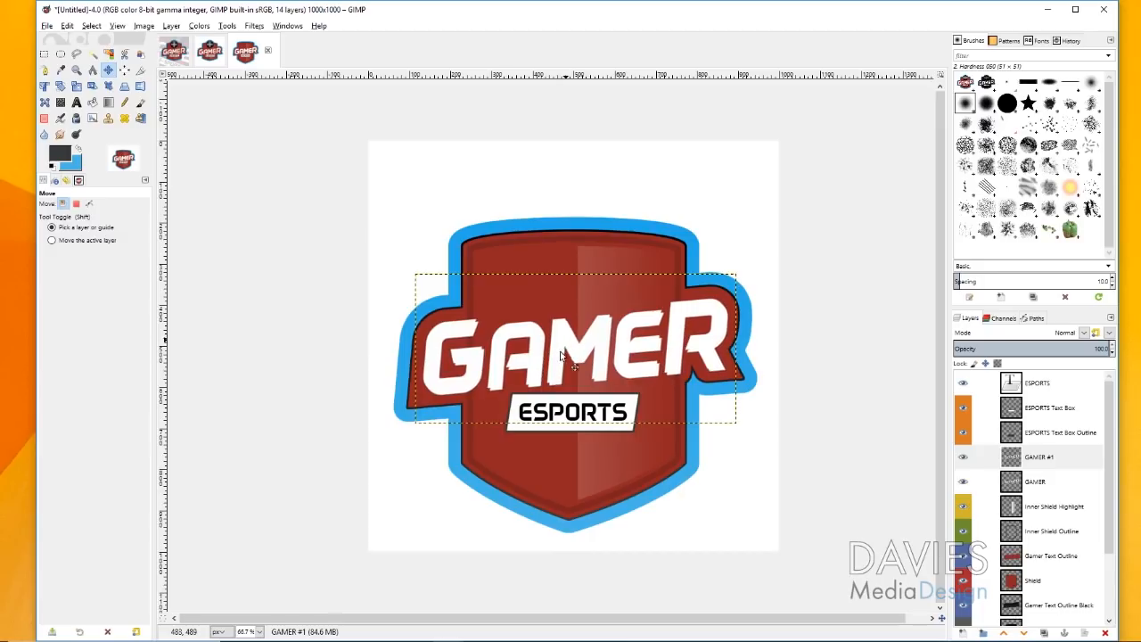
Place the GAMER copy beneath the original GAMER layer and lower the copy's opacity to 8.7.
drag(1014, 459, 1016, 490)
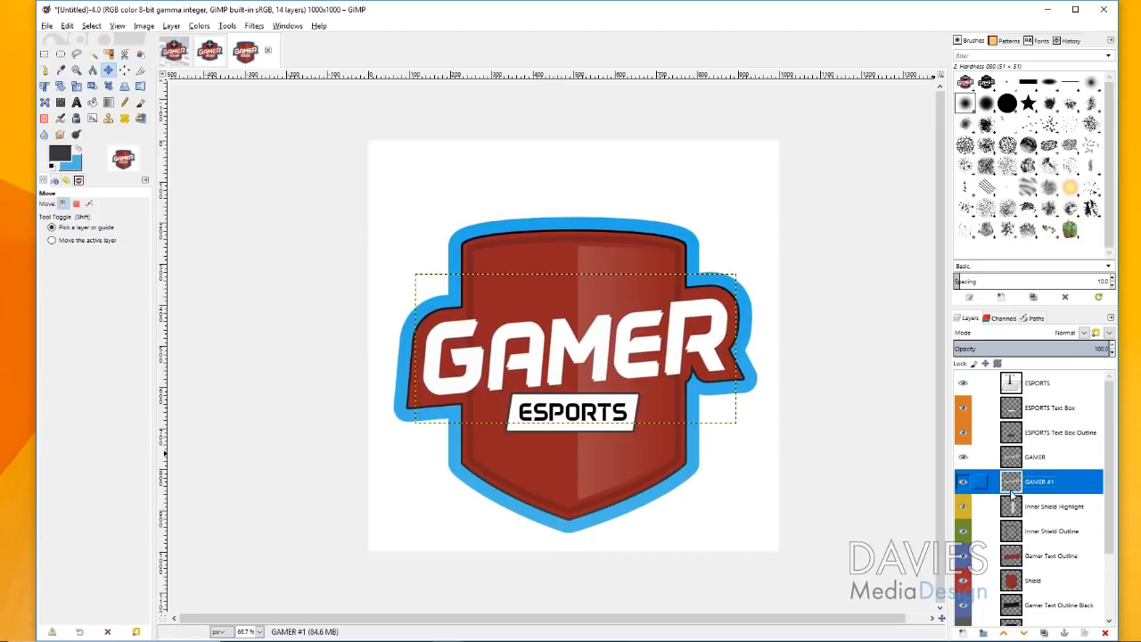
drag(1085, 347, 986, 352)
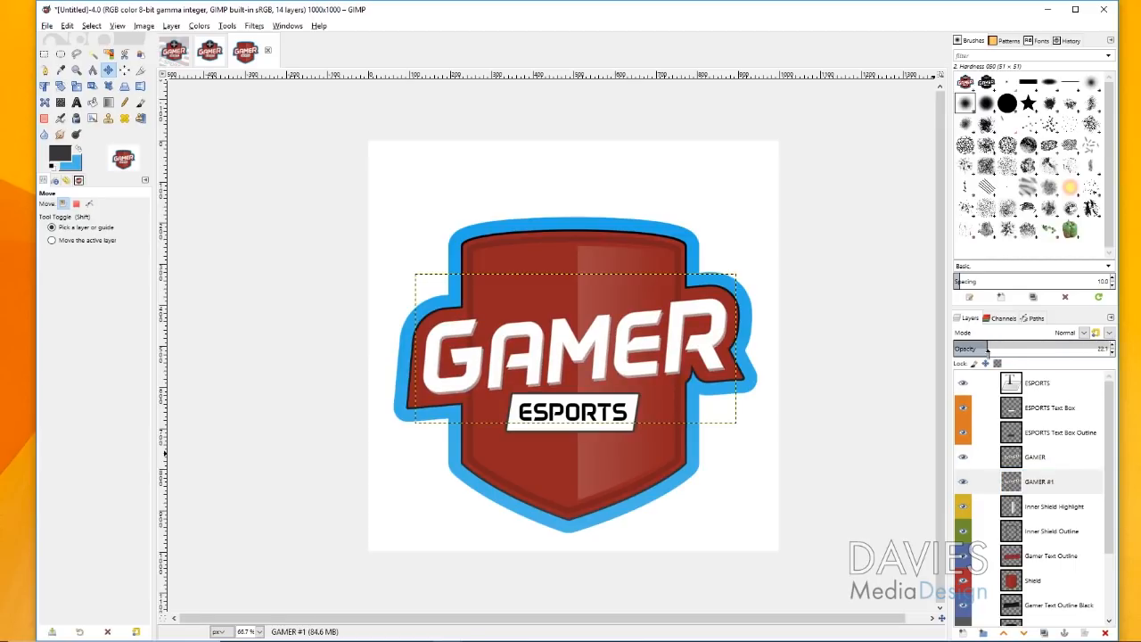
drag(976, 349, 972, 350)
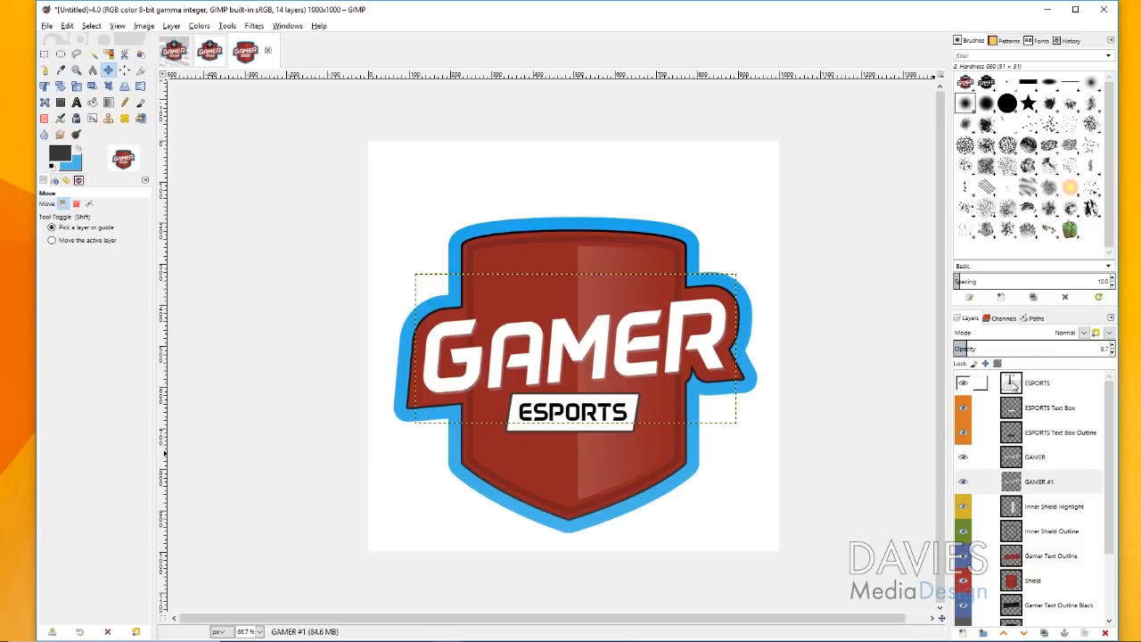
Create a transparent, brown-tagged layer named D pad cirlce and place it at the very top of the layer stack.
click(964, 632)
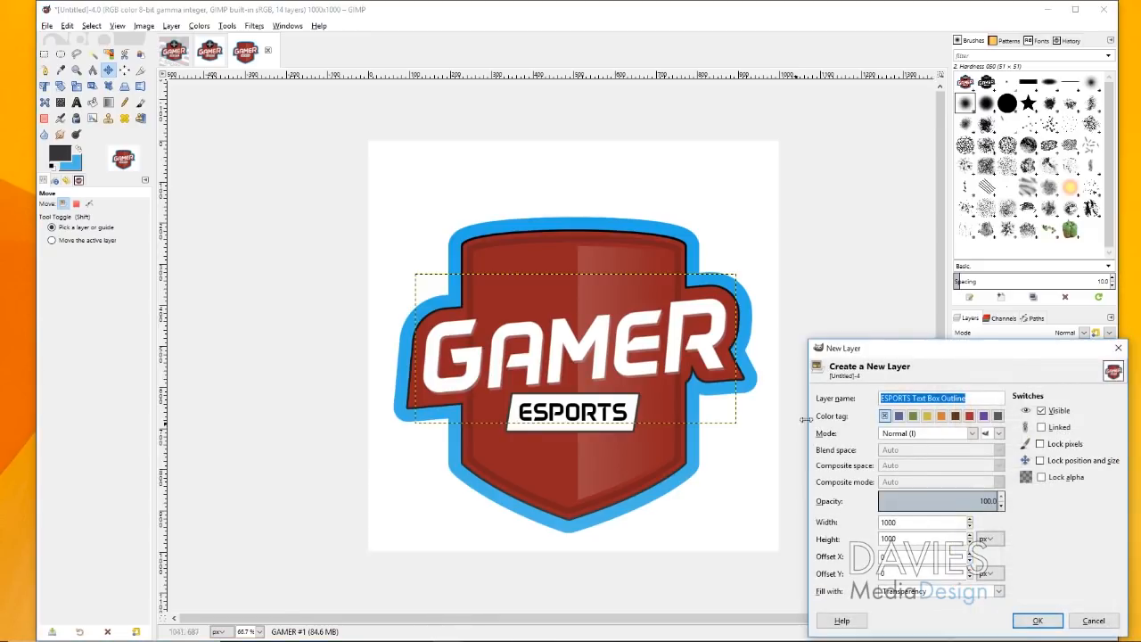
text(Dp)
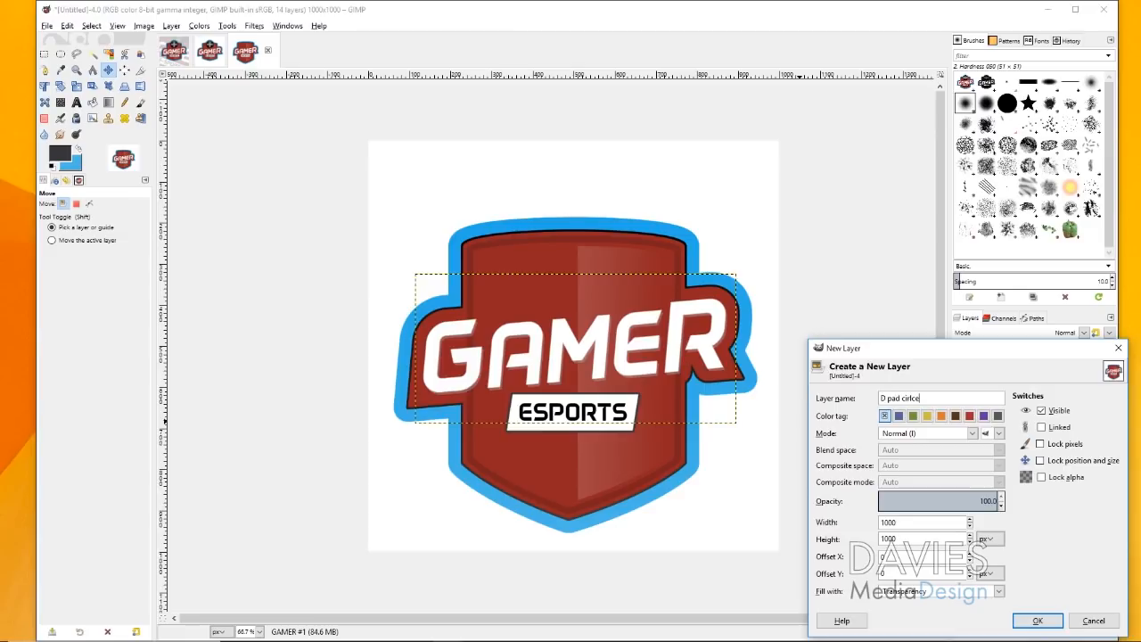
click(913, 416)
drag(1008, 357, 788, 244)
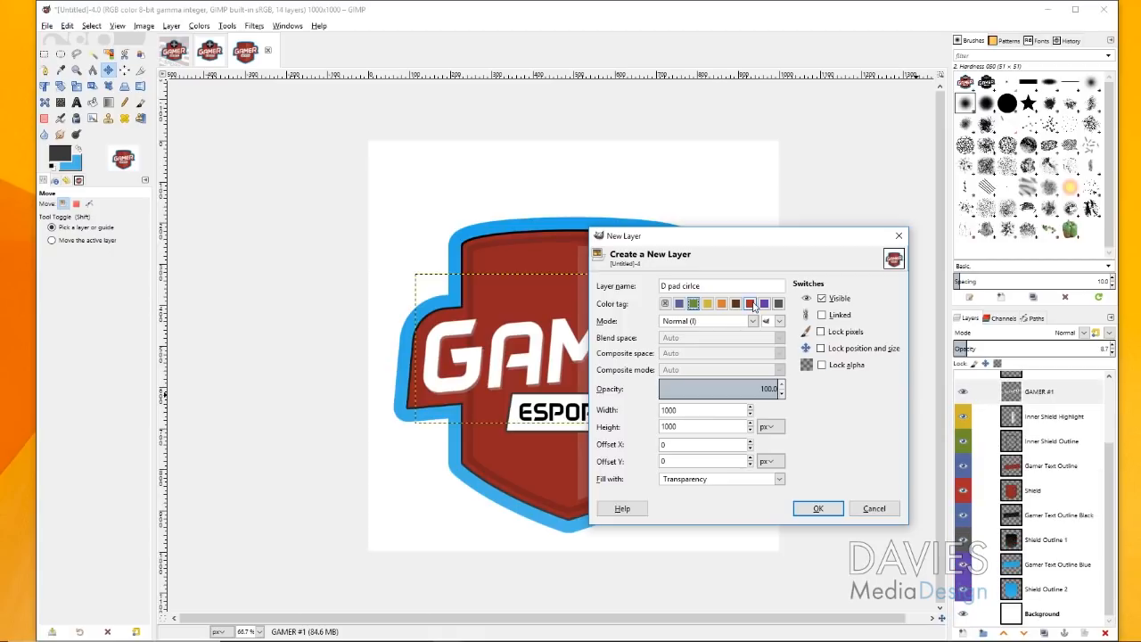
click(818, 509)
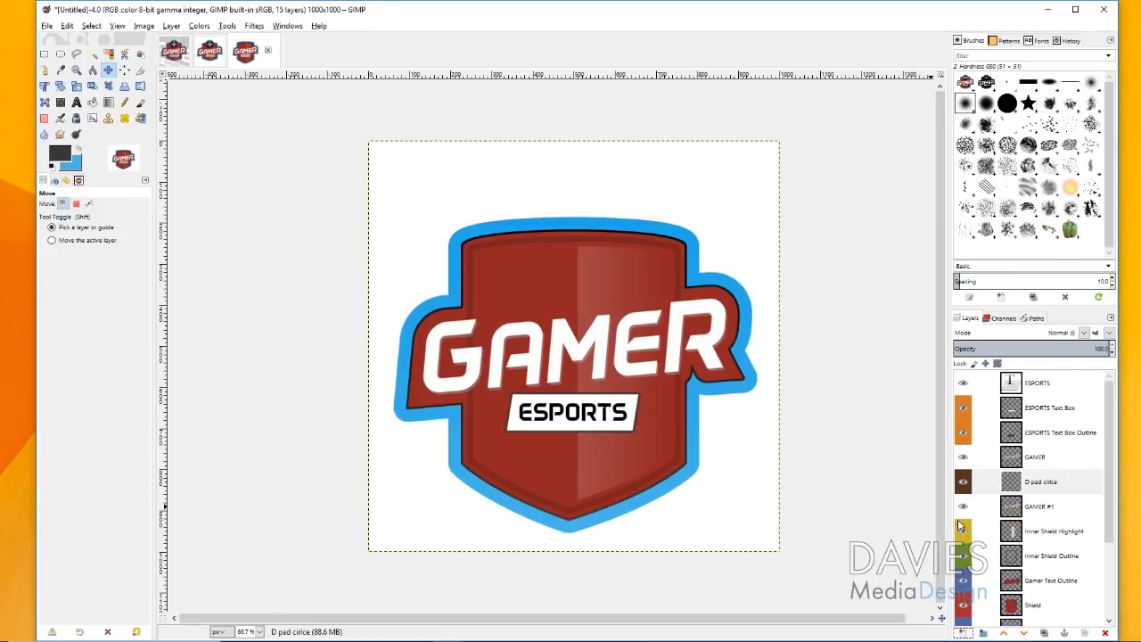
drag(1019, 481, 1022, 379)
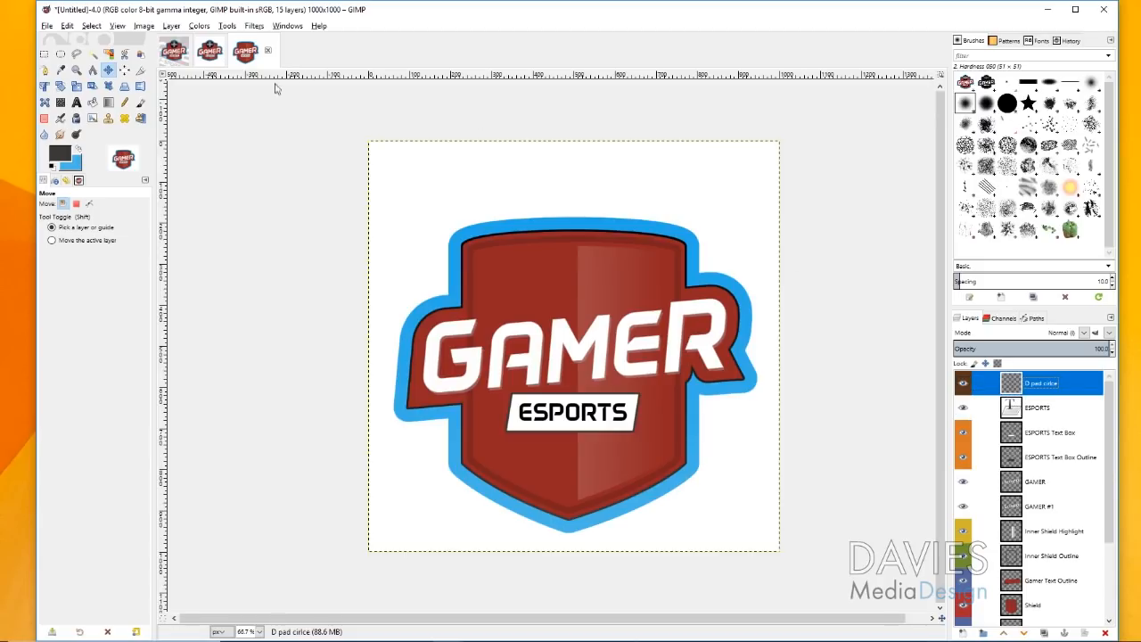
Draw a circular selection about 242 px wide with a fixed 1:1 aspect ratio, centered over the shield's top edge at about 379, 138.
click(63, 54)
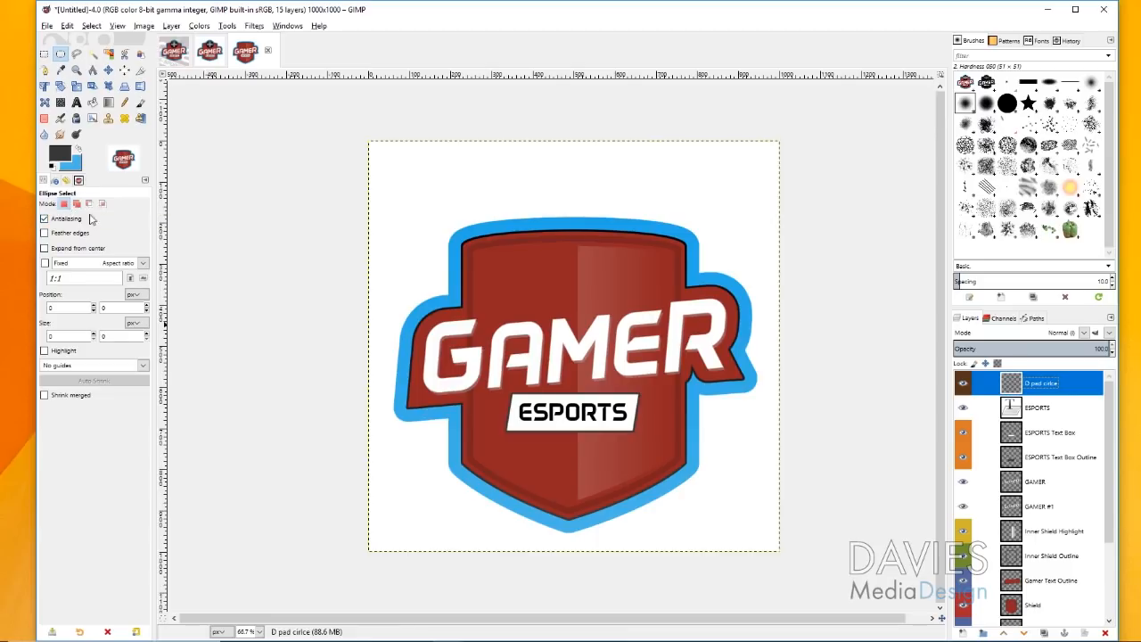
click(45, 263)
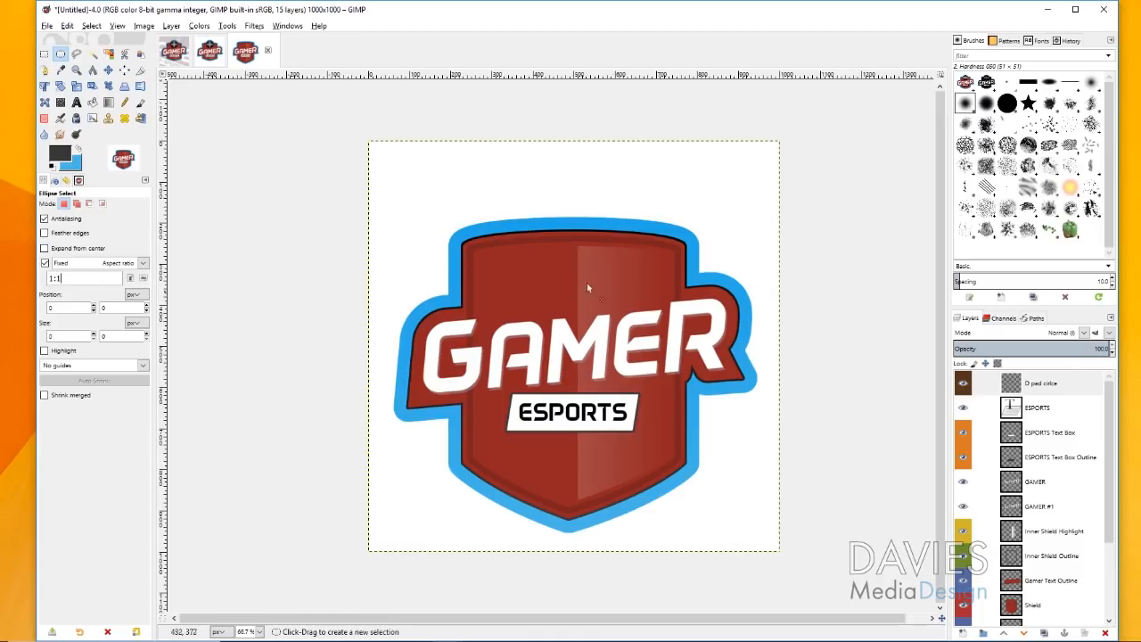
drag(543, 219, 642, 318)
drag(602, 277, 581, 255)
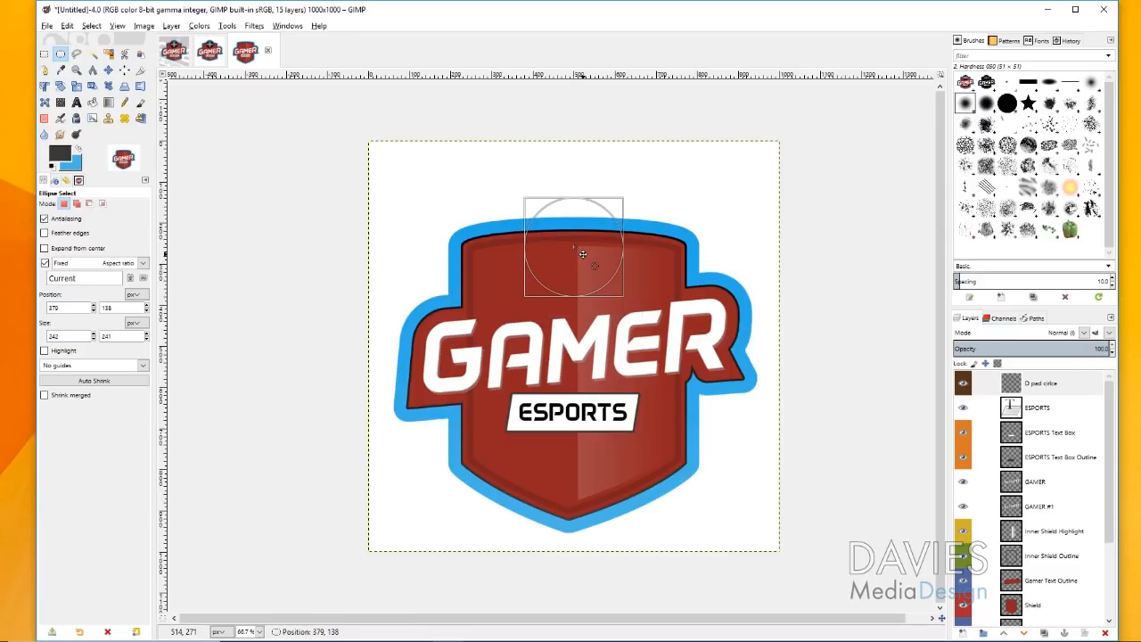
drag(582, 254, 583, 262)
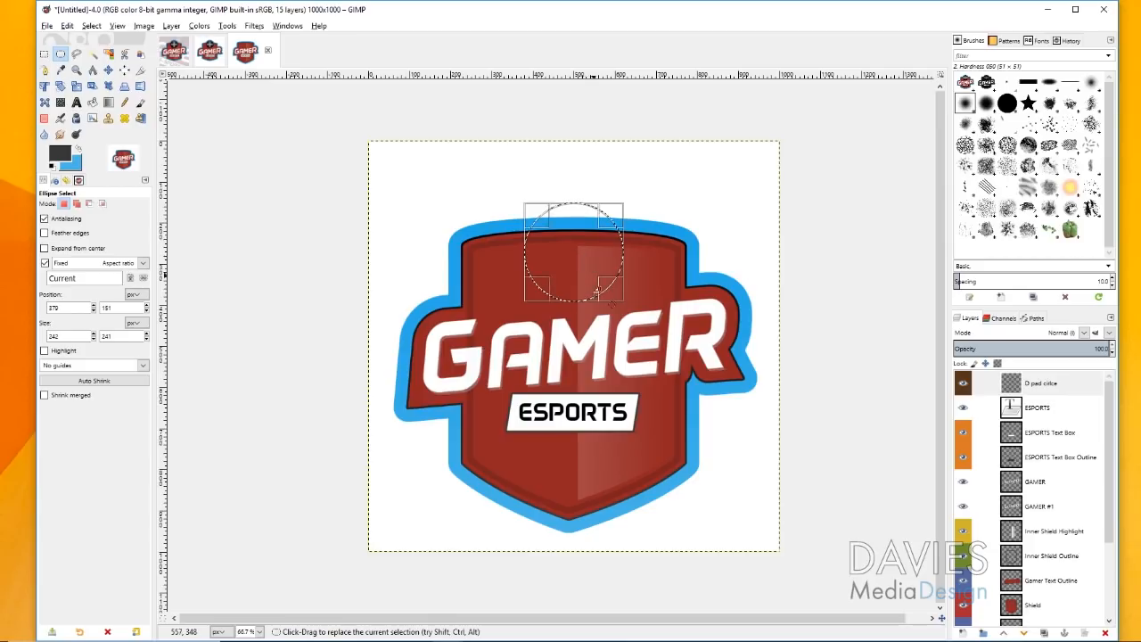
drag(584, 258, 575, 248)
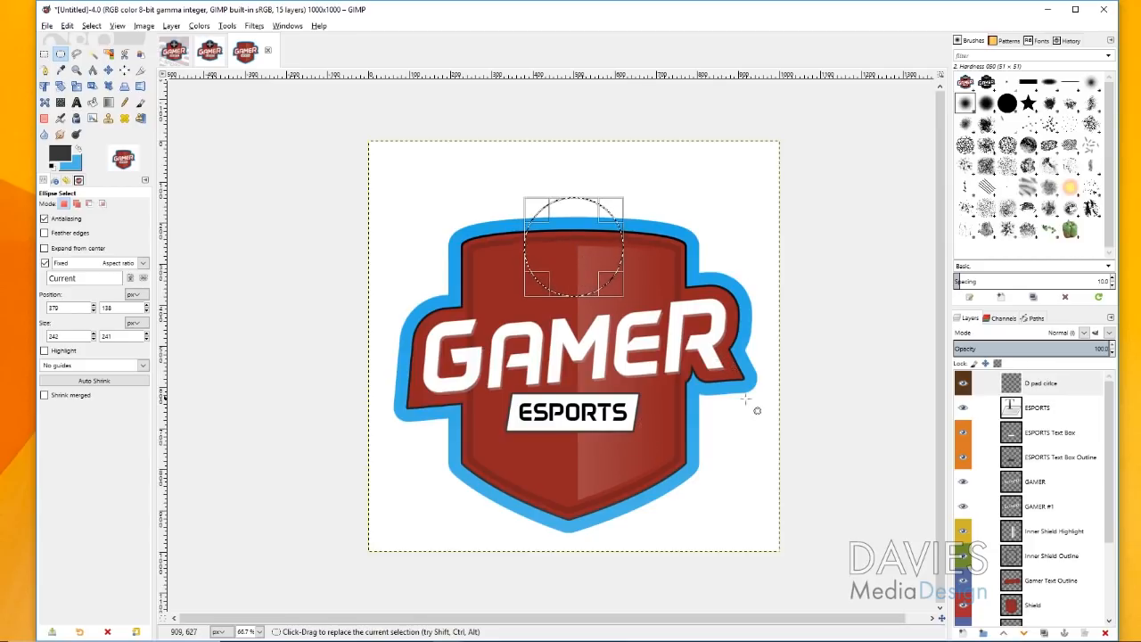
Make the D pad cirlce layer active and set the background color to black (000000).
click(1012, 381)
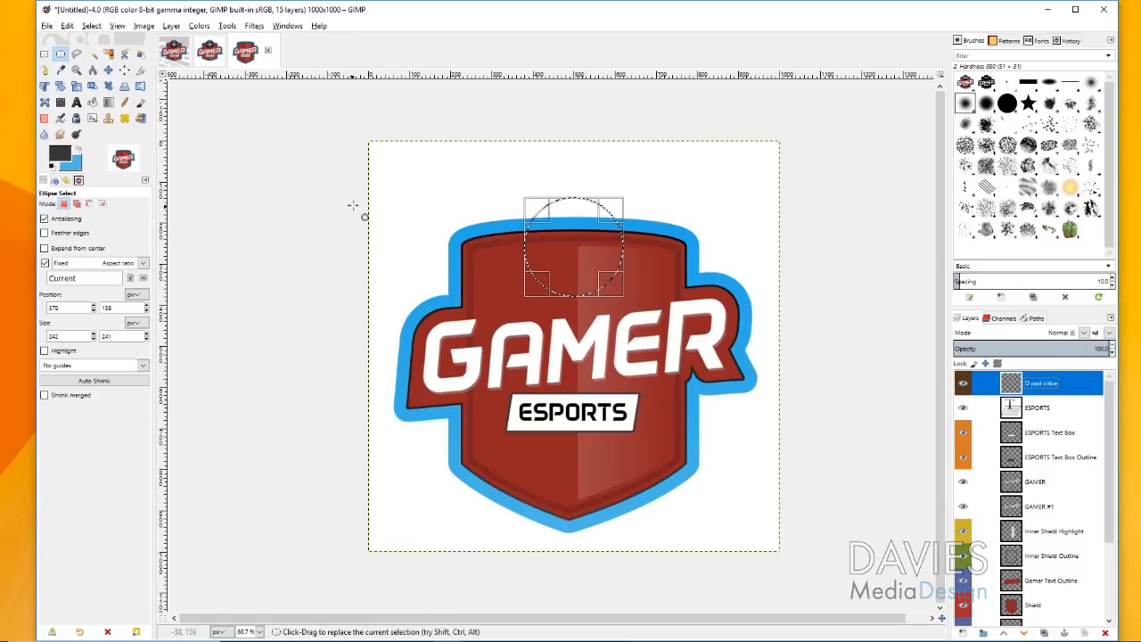
click(78, 164)
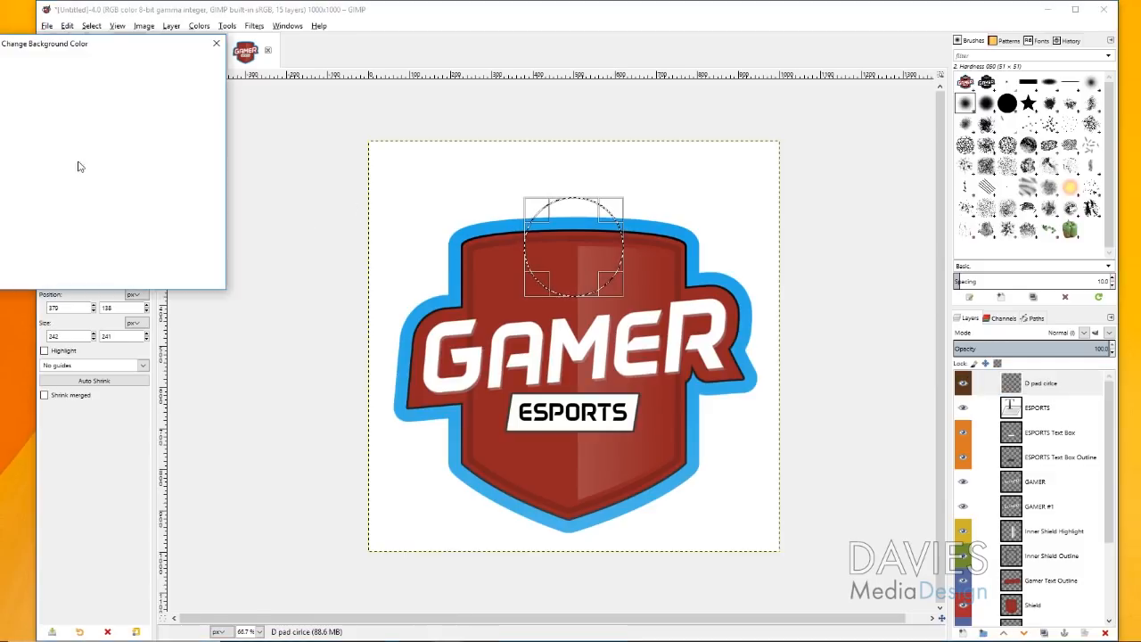
click(163, 245)
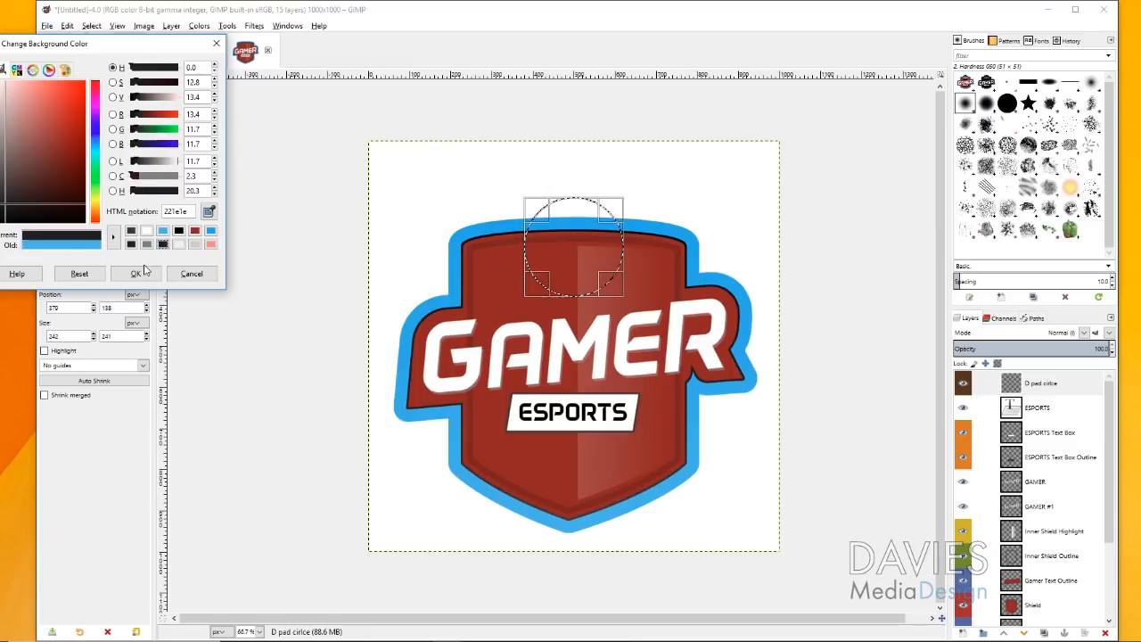
click(143, 273)
click(82, 168)
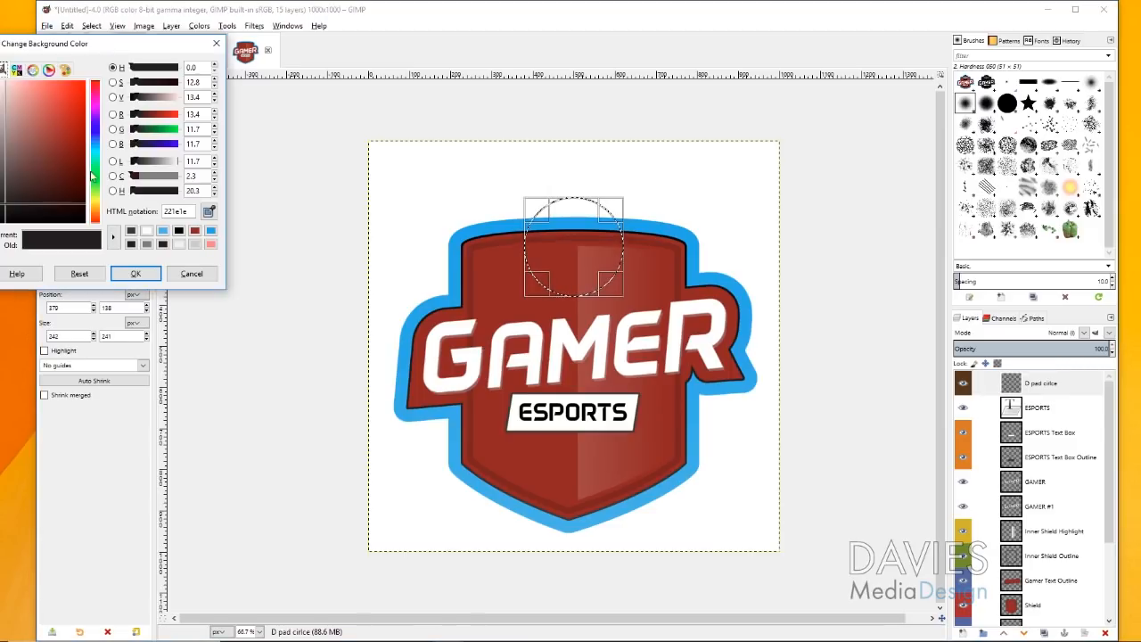
click(178, 230)
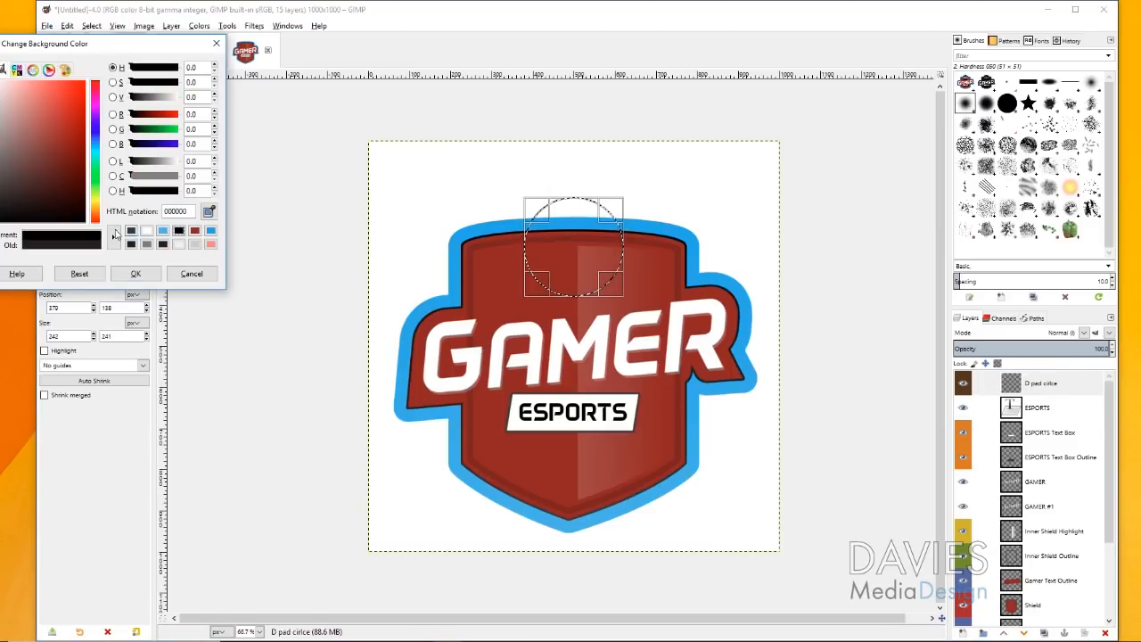
click(152, 274)
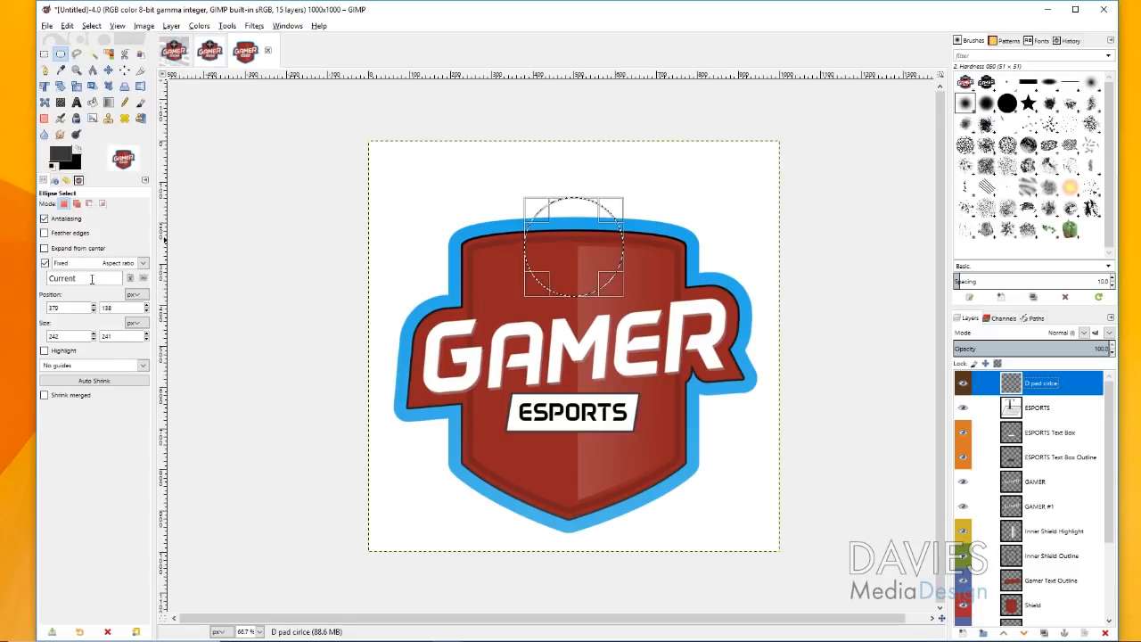
Fill the circular selection with a radial foreground-to-background gradient, drawn from the circle's center out to its lower-right edge.
click(108, 101)
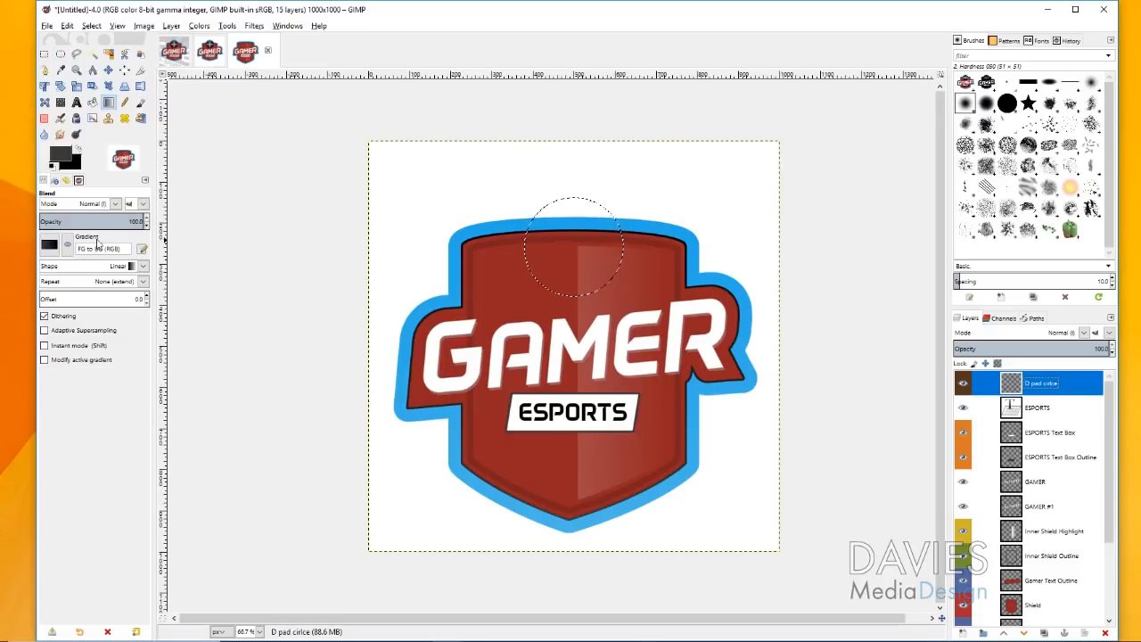
click(103, 266)
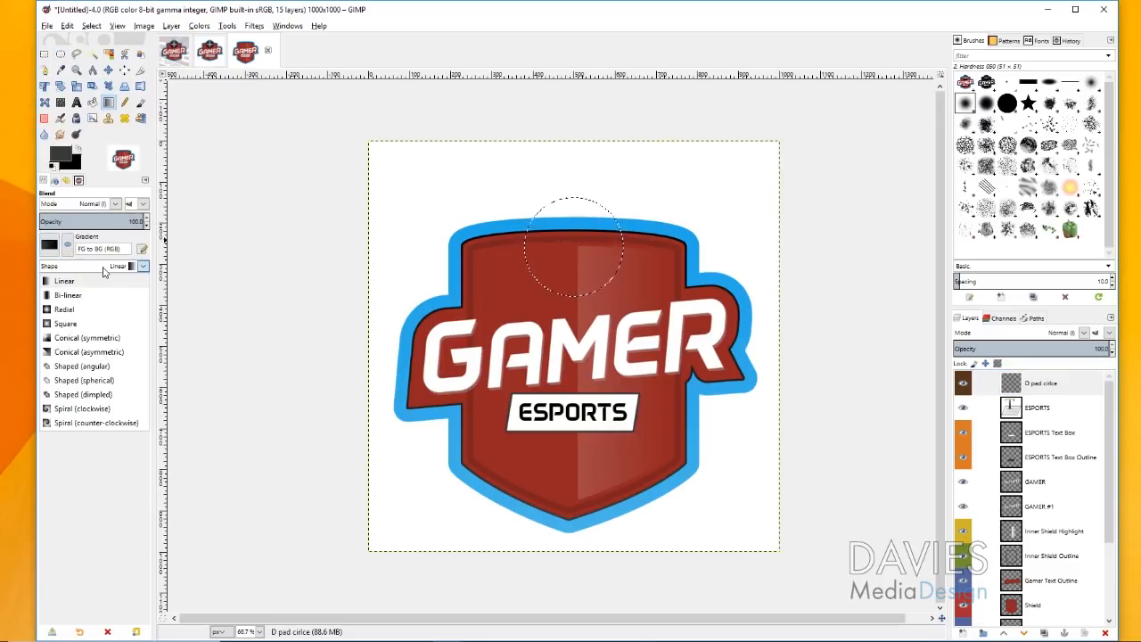
click(99, 310)
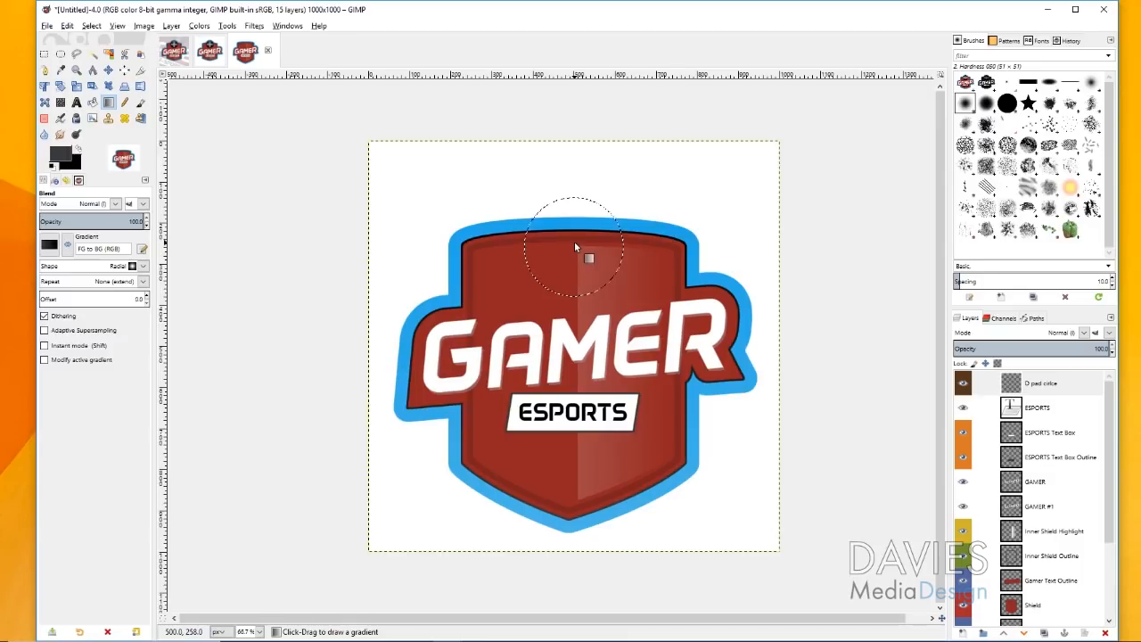
drag(575, 247, 609, 282)
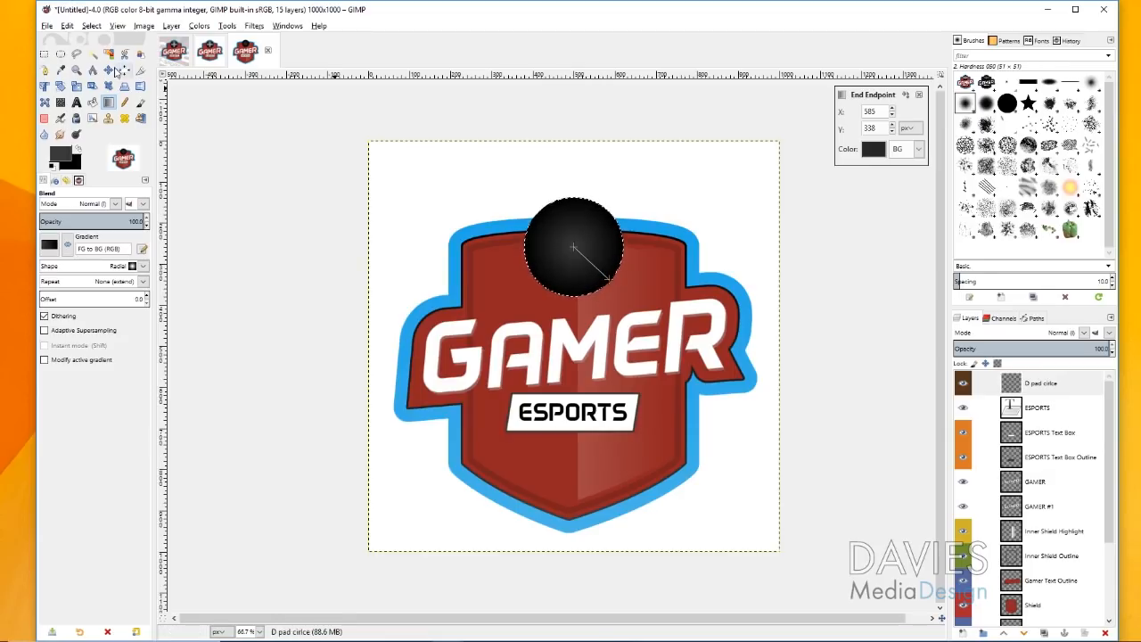
click(109, 69)
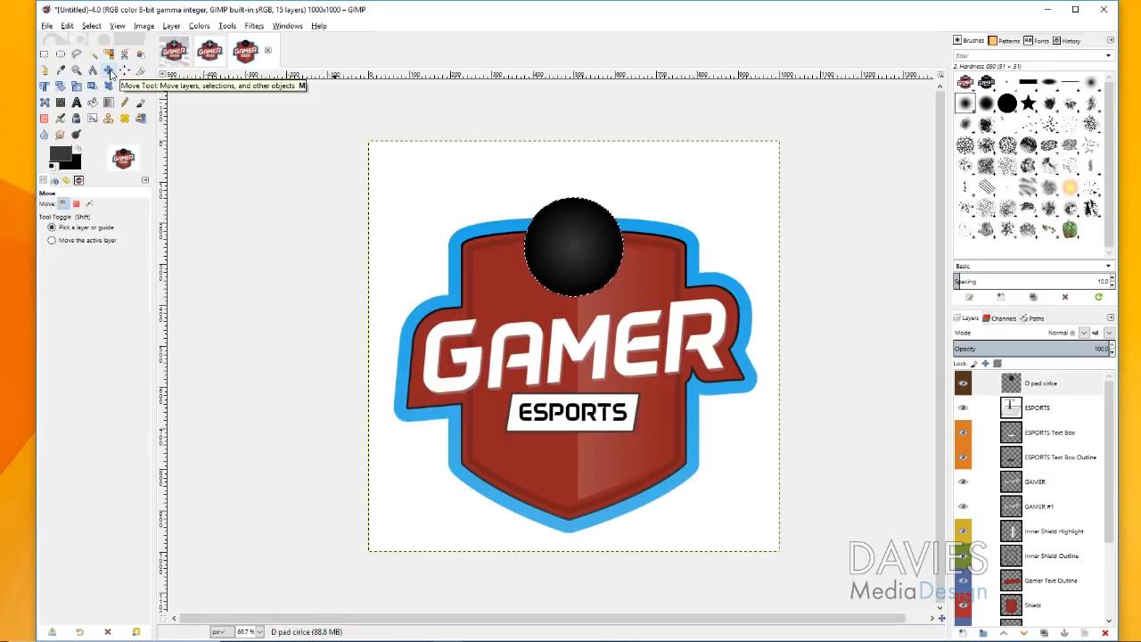
Grow the circular selection slightly beyond the edge of the gradient-filled circle.
click(93, 27)
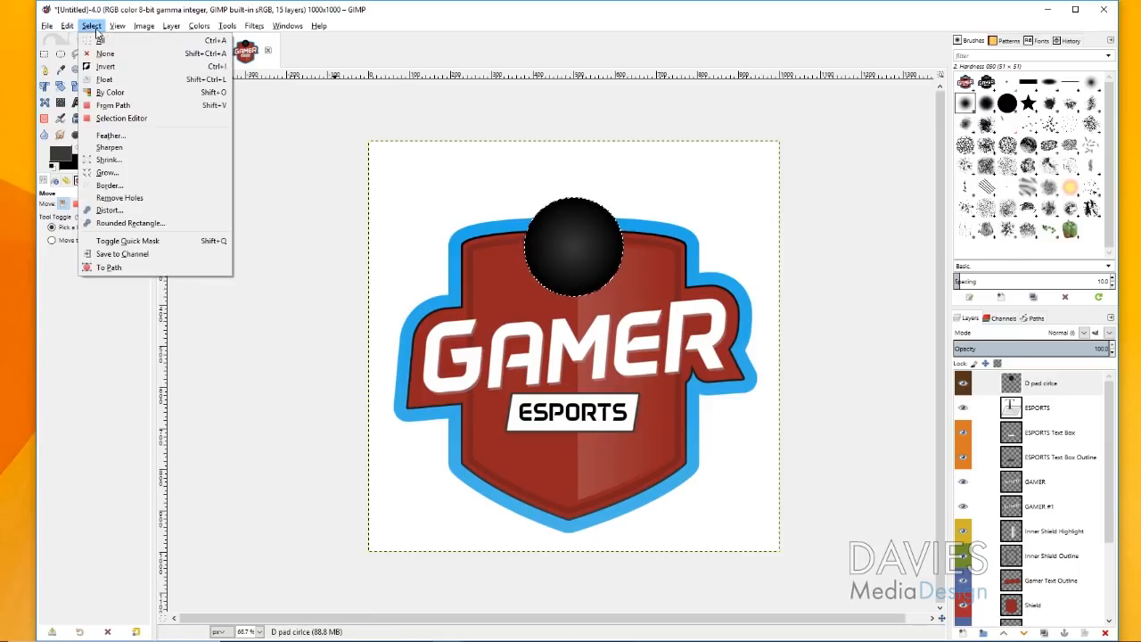
click(107, 172)
click(121, 220)
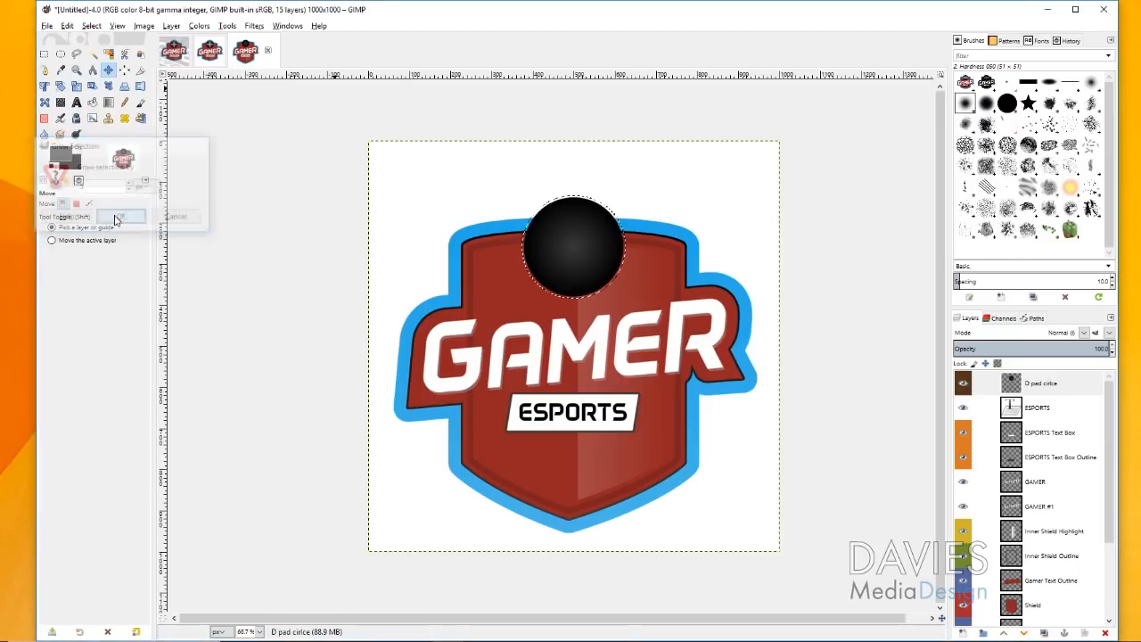
Create a brown-tagged transparent layer named D pad cirlce outline and place it directly beneath the D pad cirlce layer.
click(1015, 394)
click(963, 632)
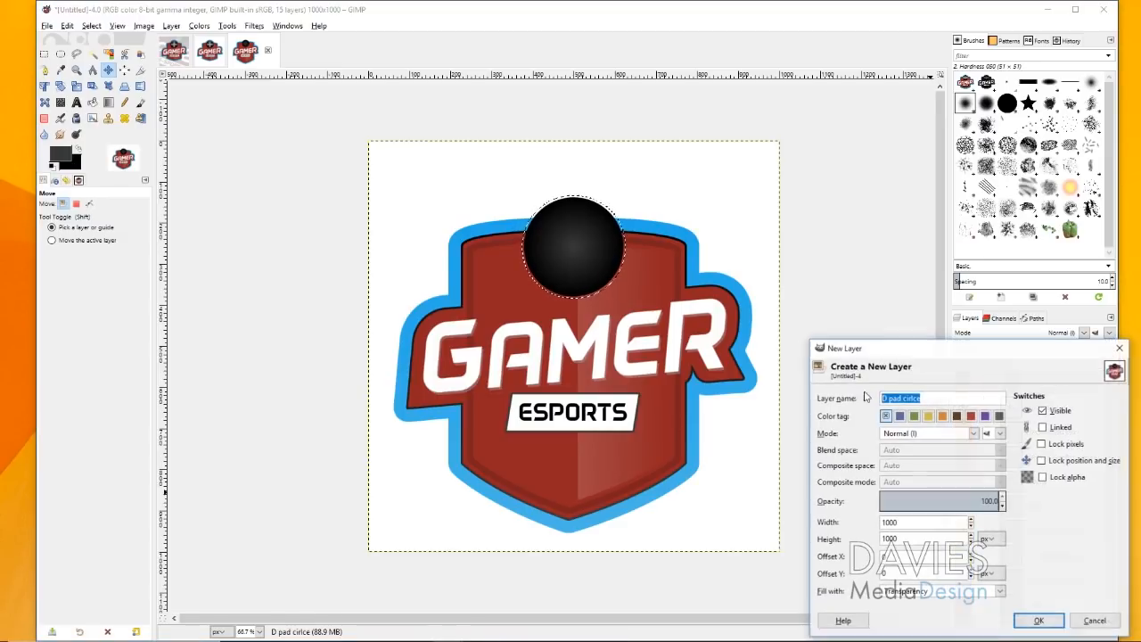
click(924, 398)
text(outline)
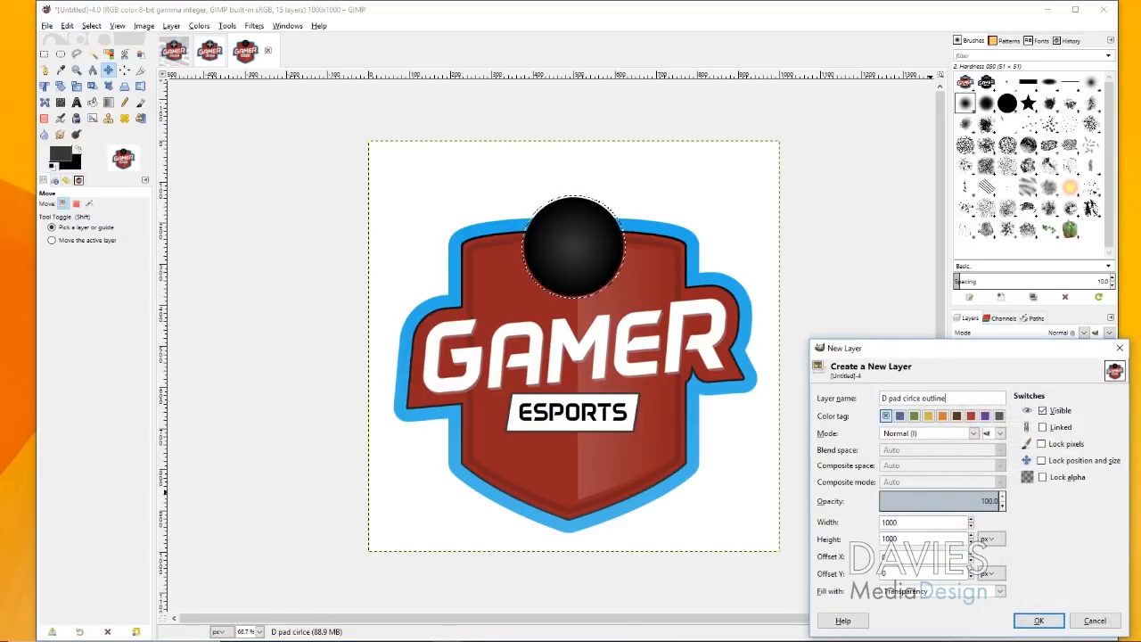
click(956, 415)
click(1039, 621)
drag(1013, 385, 1015, 418)
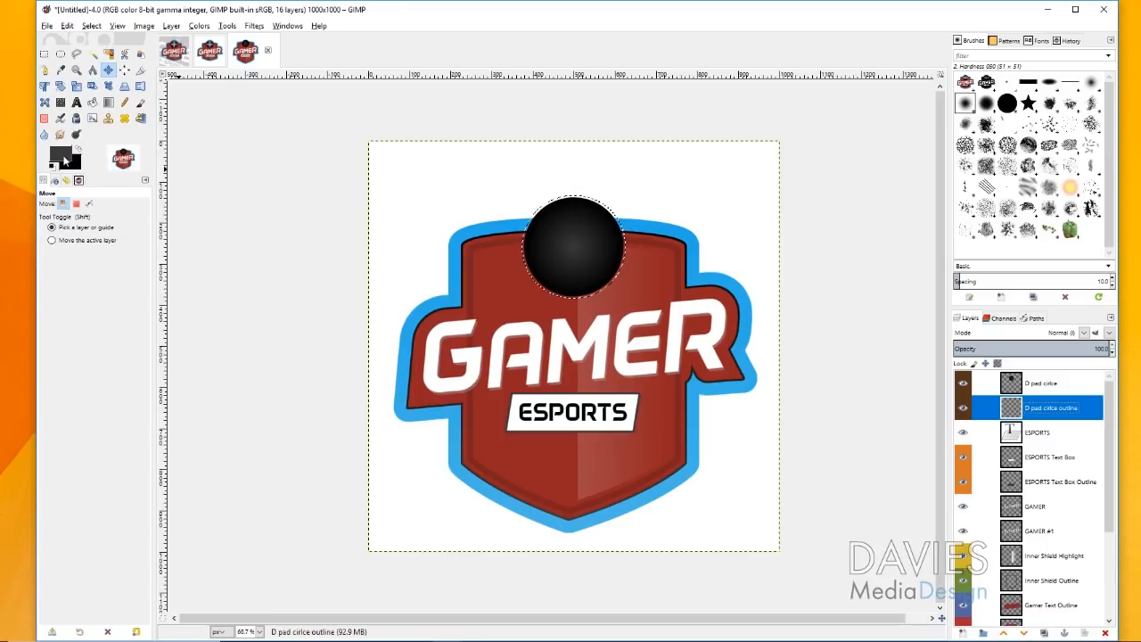
Bucket-fill the grown selection on the outline layer with the dark gray foreground color, and deselect everything.
click(92, 102)
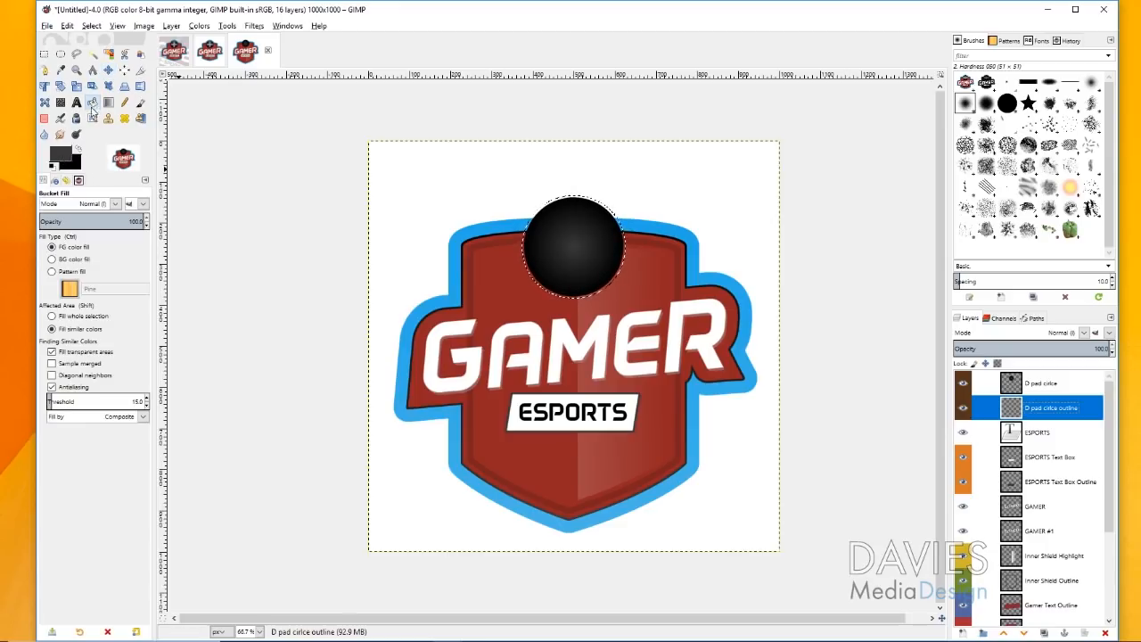
click(574, 227)
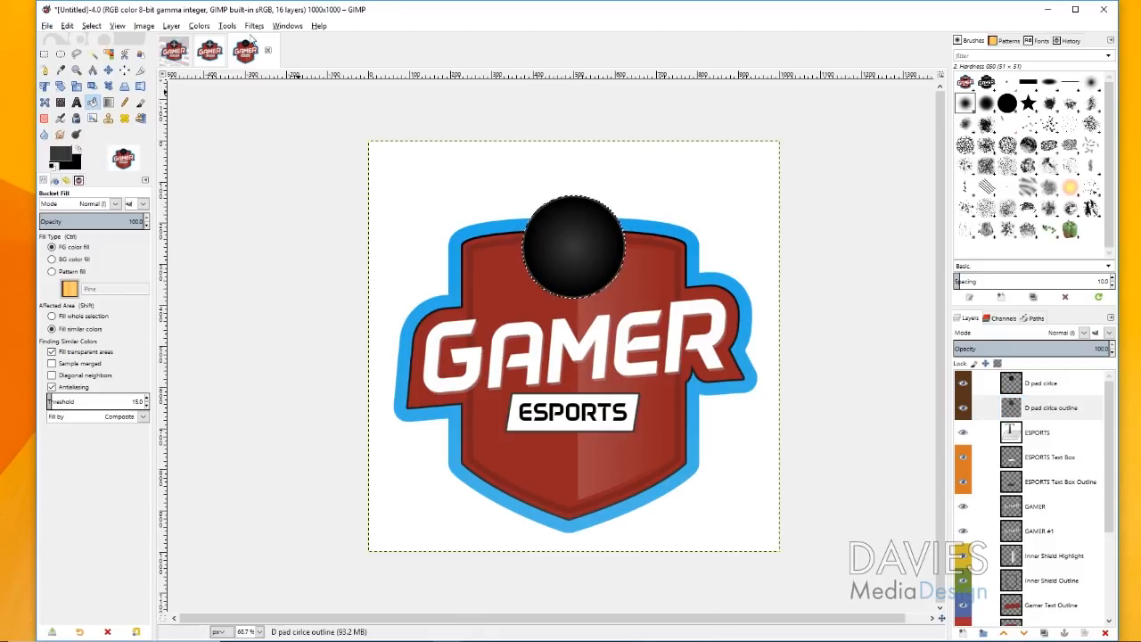
click(92, 26)
click(103, 55)
Add a "+" text in DAGGERSQUARE at 355 px near the circle and place its layer at the top of the stack.
click(77, 101)
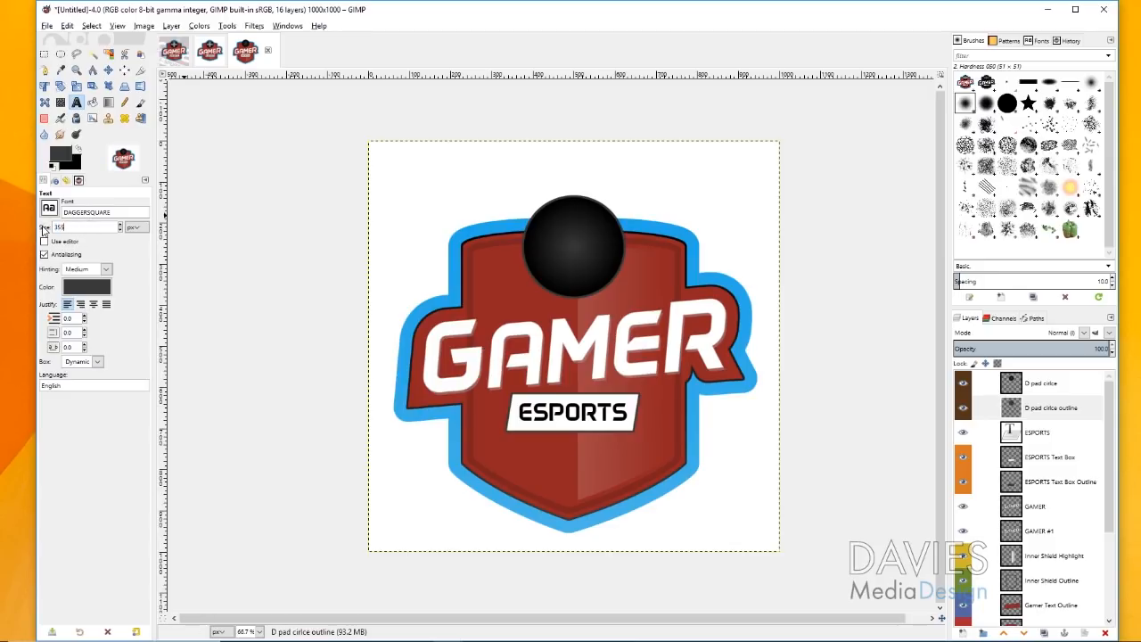
click(490, 206)
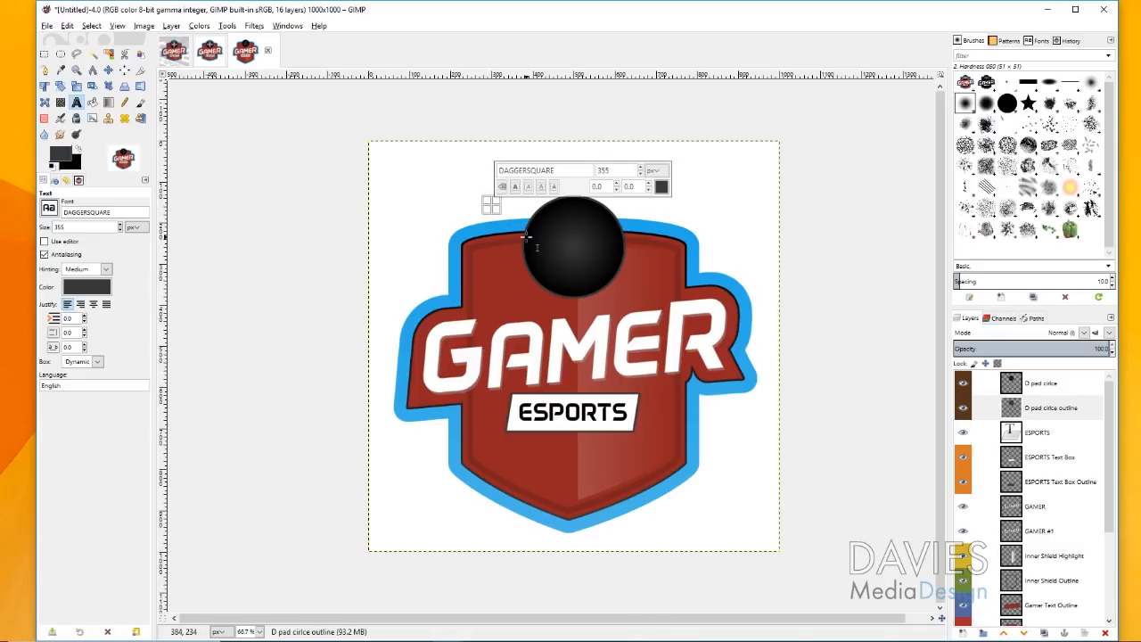
text(+)
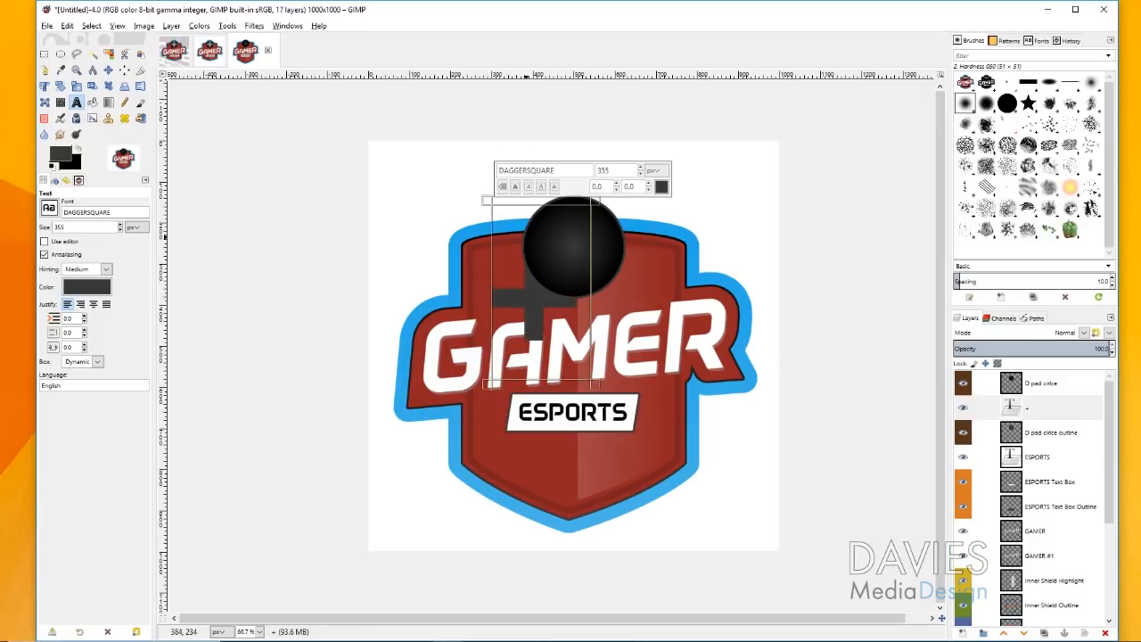
drag(1019, 415, 1025, 376)
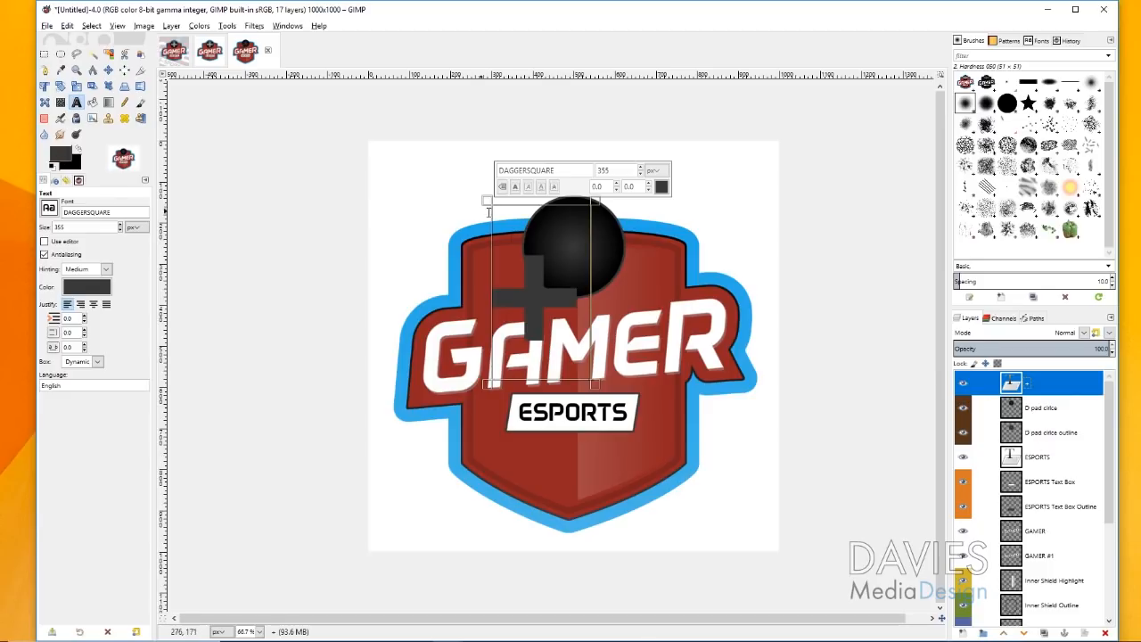
Recolor the plus sign text to medium gray (7b7b7b).
double_click(504, 279)
click(660, 187)
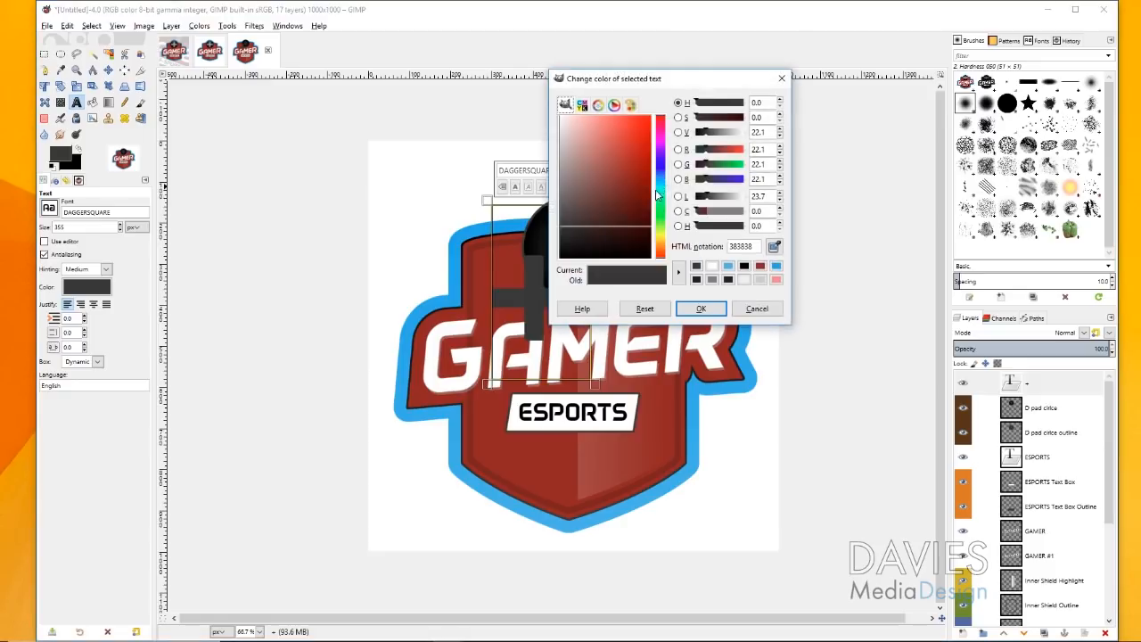
click(713, 279)
drag(657, 81, 819, 103)
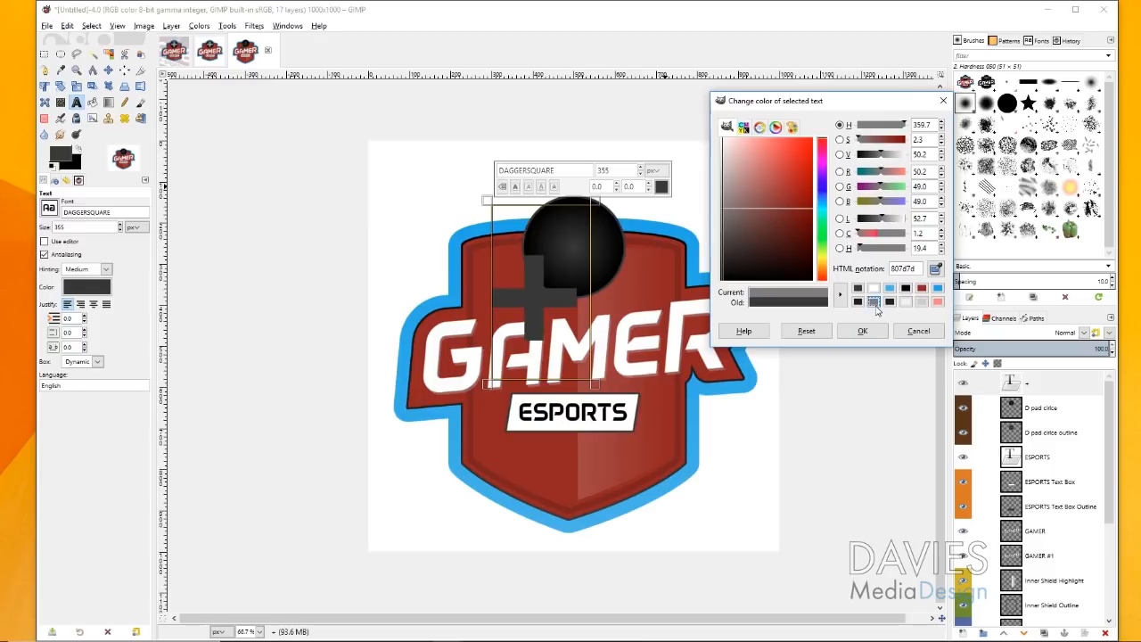
click(872, 302)
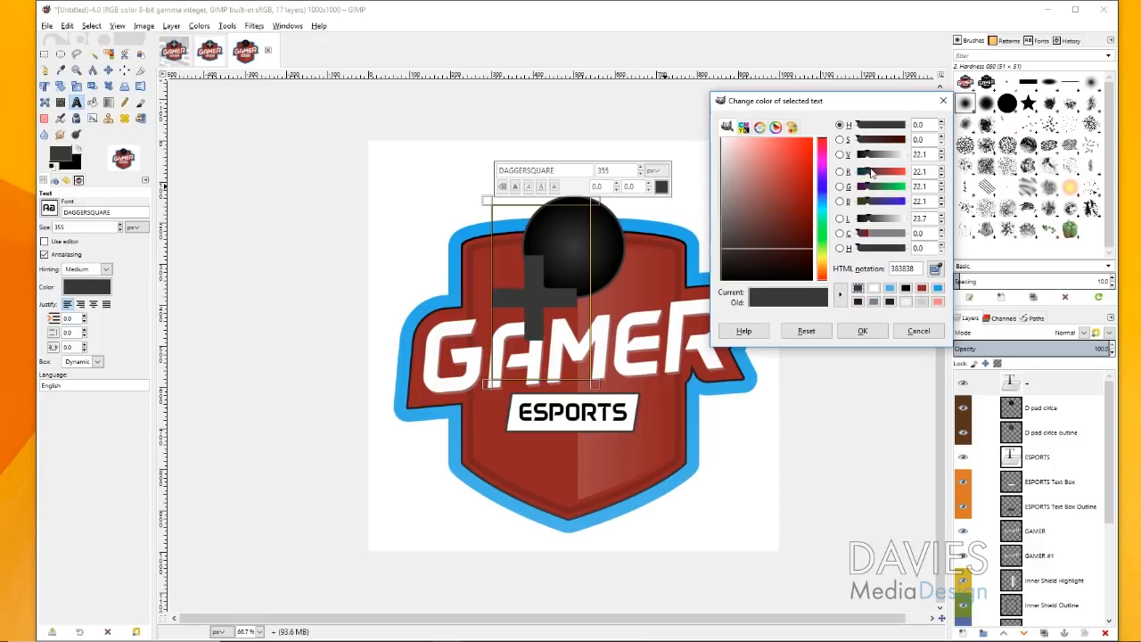
mouse_move(868, 156)
mouse_down()
mouse_move(886, 156)
mouse_move(876, 156)
mouse_up()
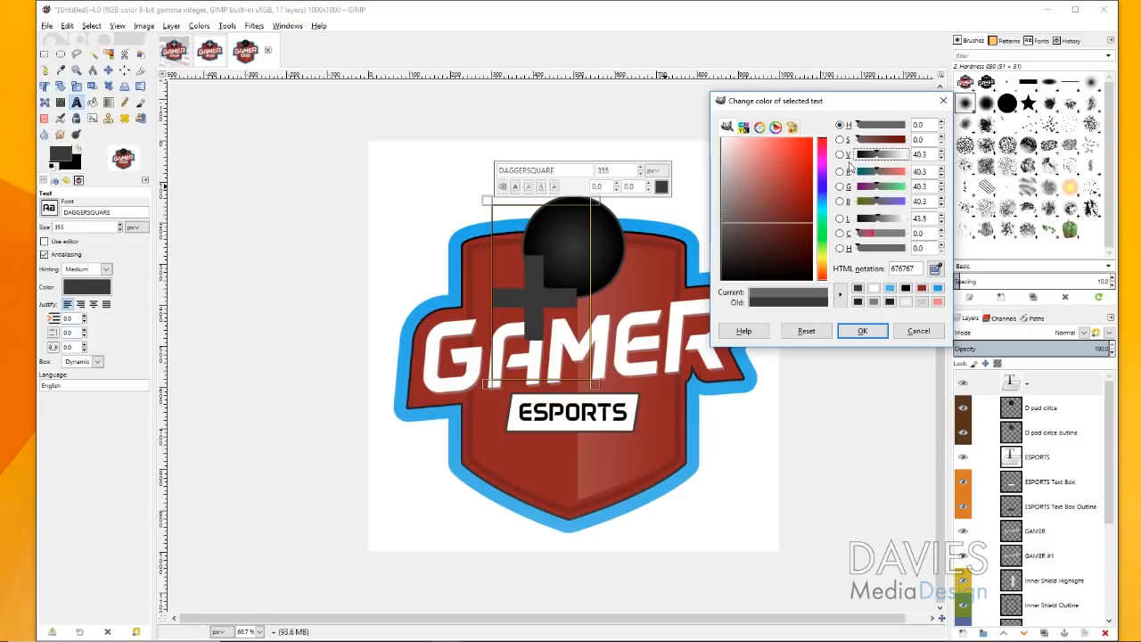
drag(875, 160, 881, 158)
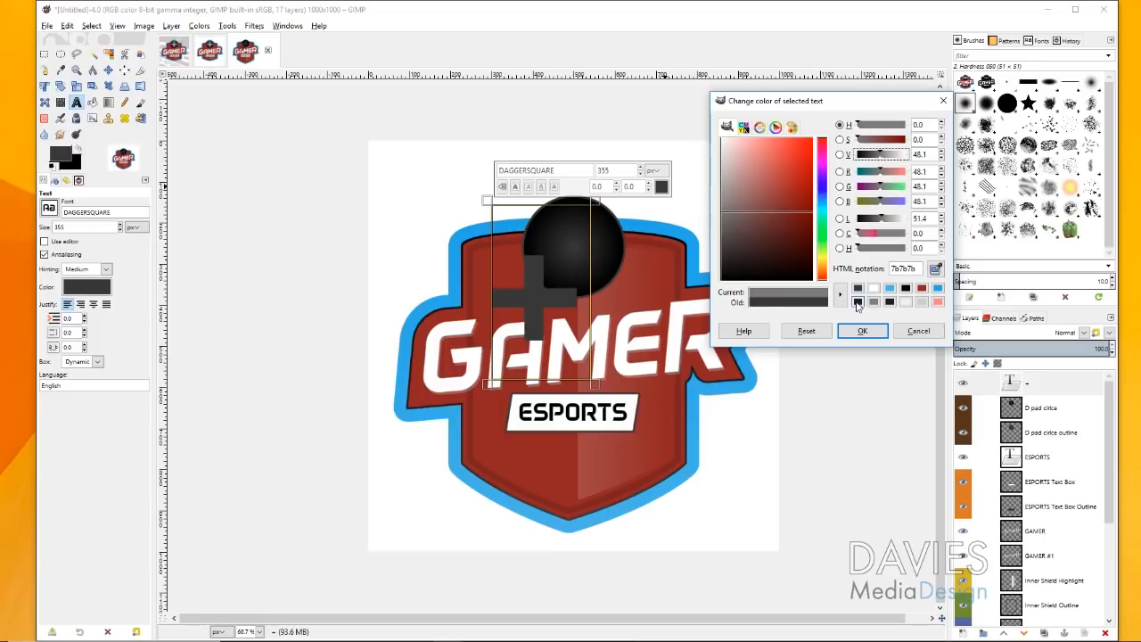
click(862, 331)
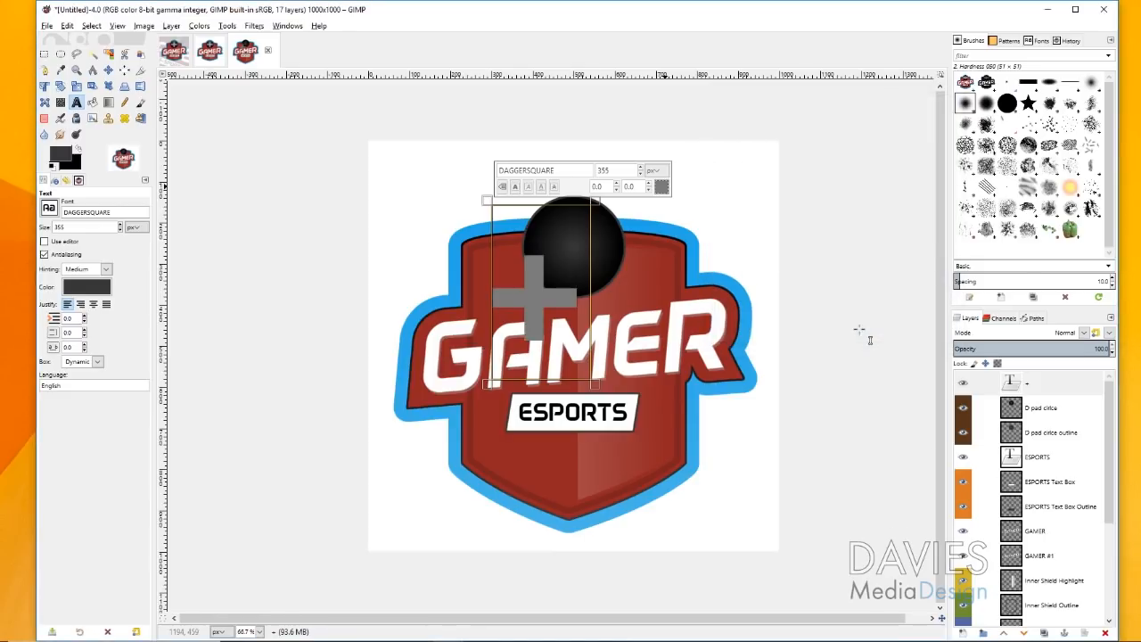
Move the plus sign onto the center of the black circle and check its alignment by briefly showing the guides.
click(108, 69)
drag(539, 296, 578, 250)
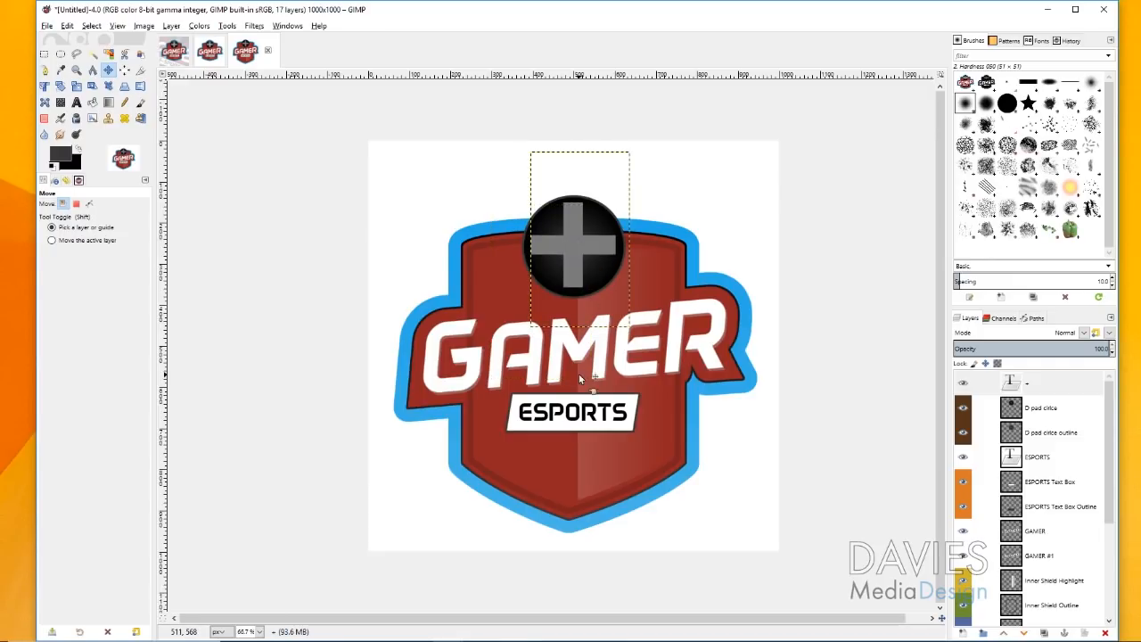
click(118, 27)
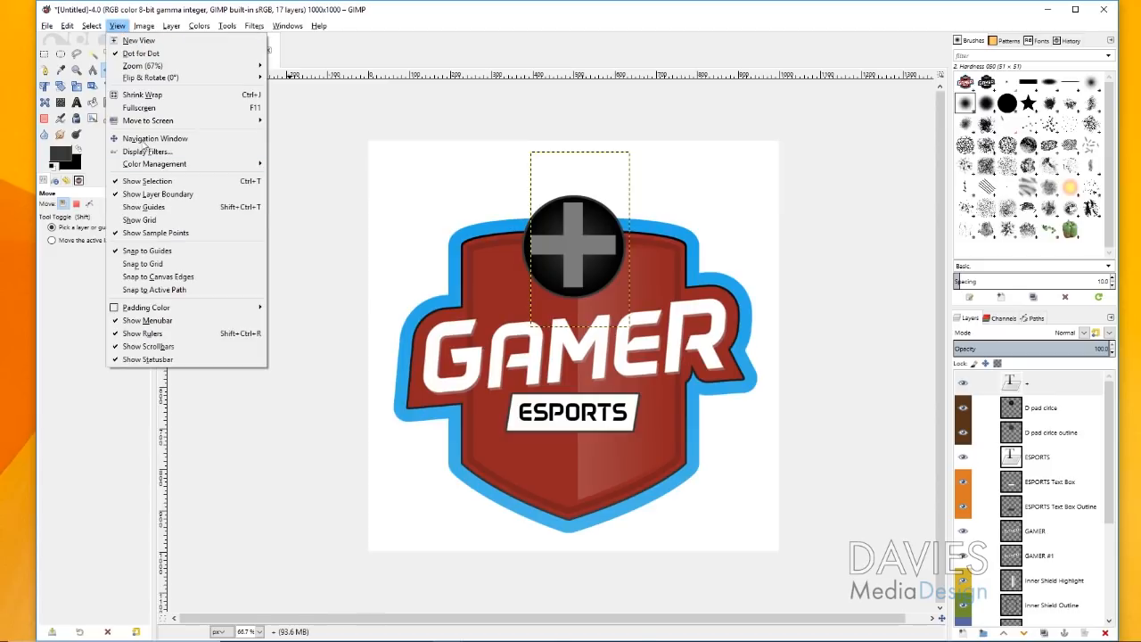
click(158, 208)
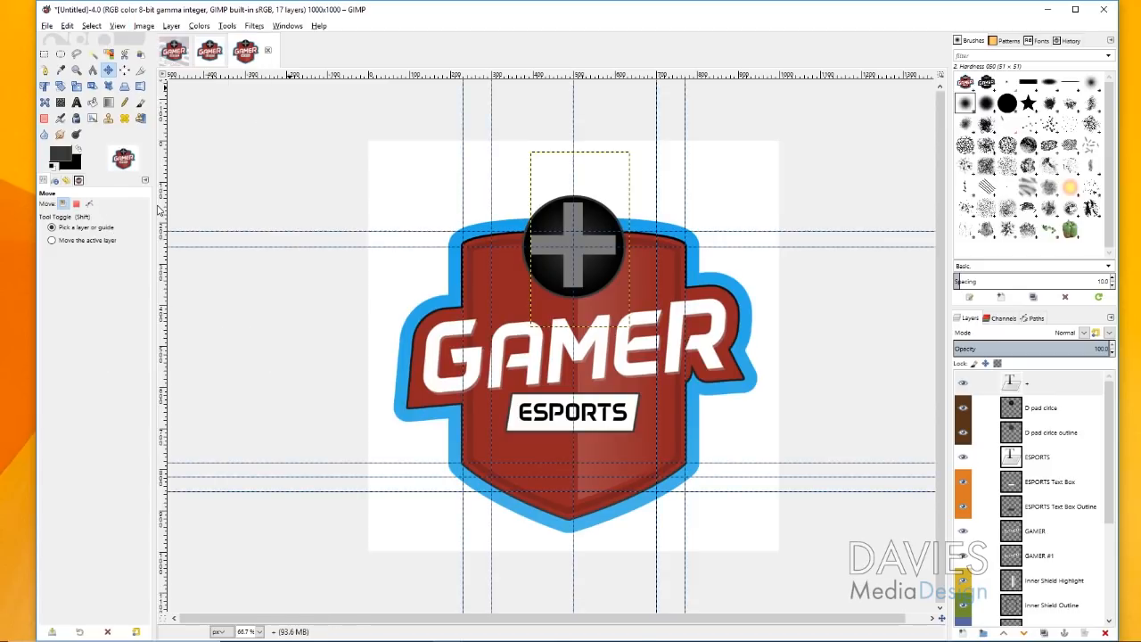
click(117, 26)
click(159, 210)
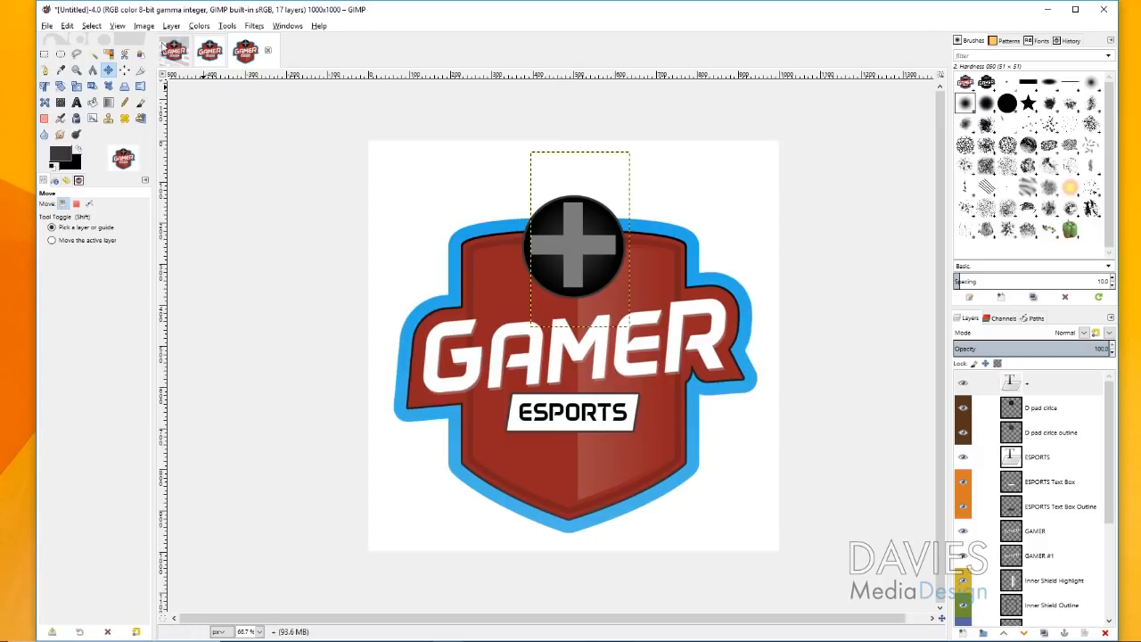
Look at the D-pad in the Gamer Logo Rendition 2 image, return to the untitled logo and show its guides.
click(166, 48)
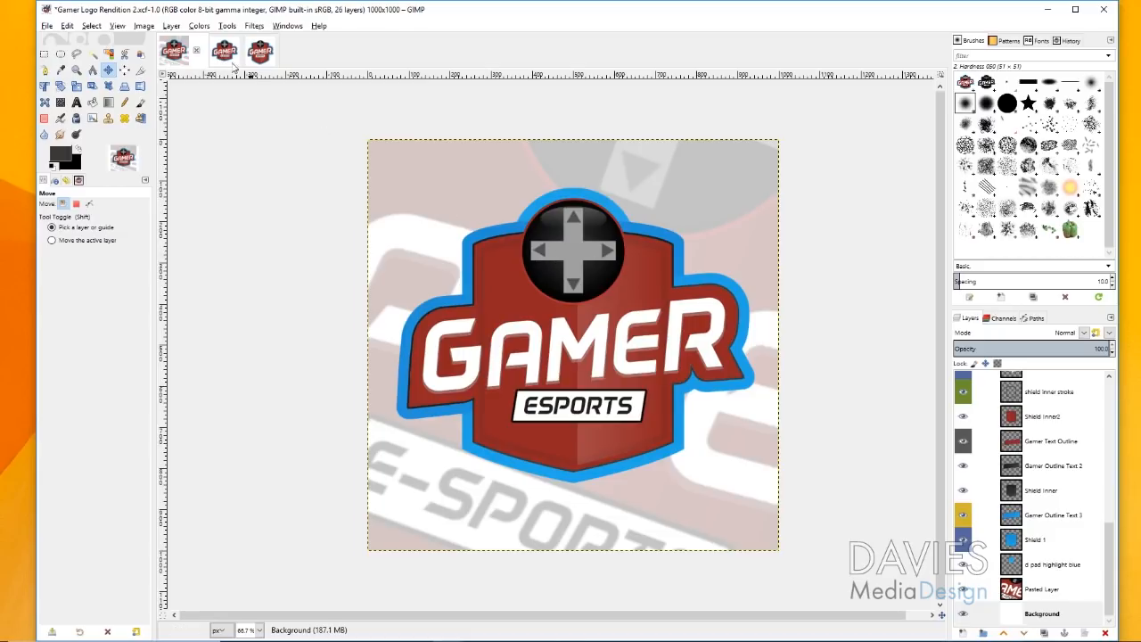
click(260, 51)
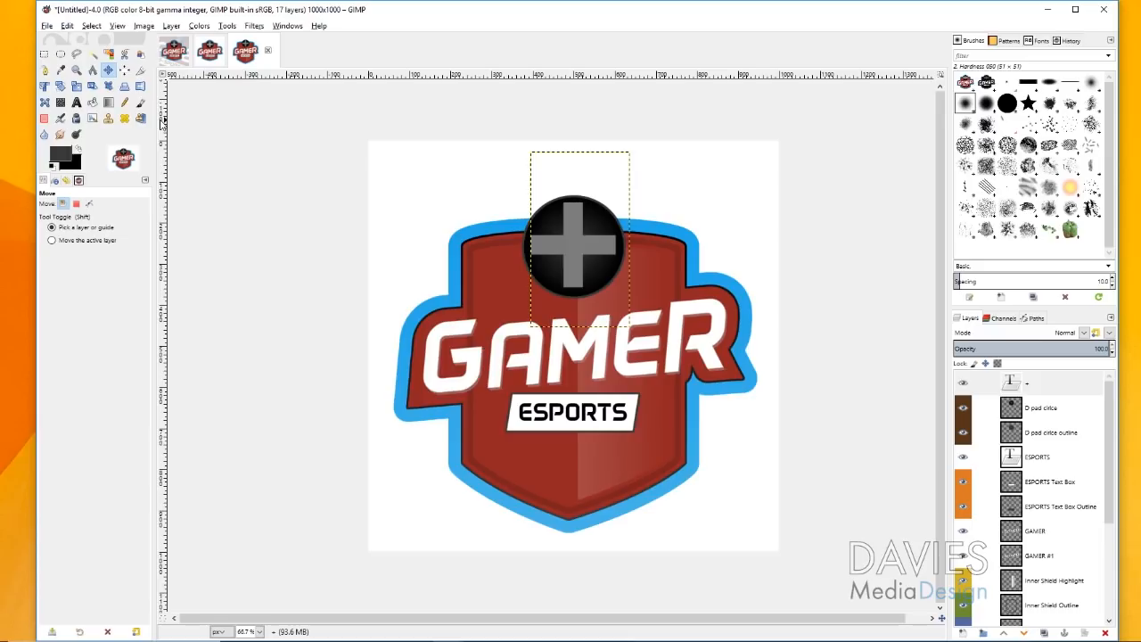
click(116, 25)
click(153, 211)
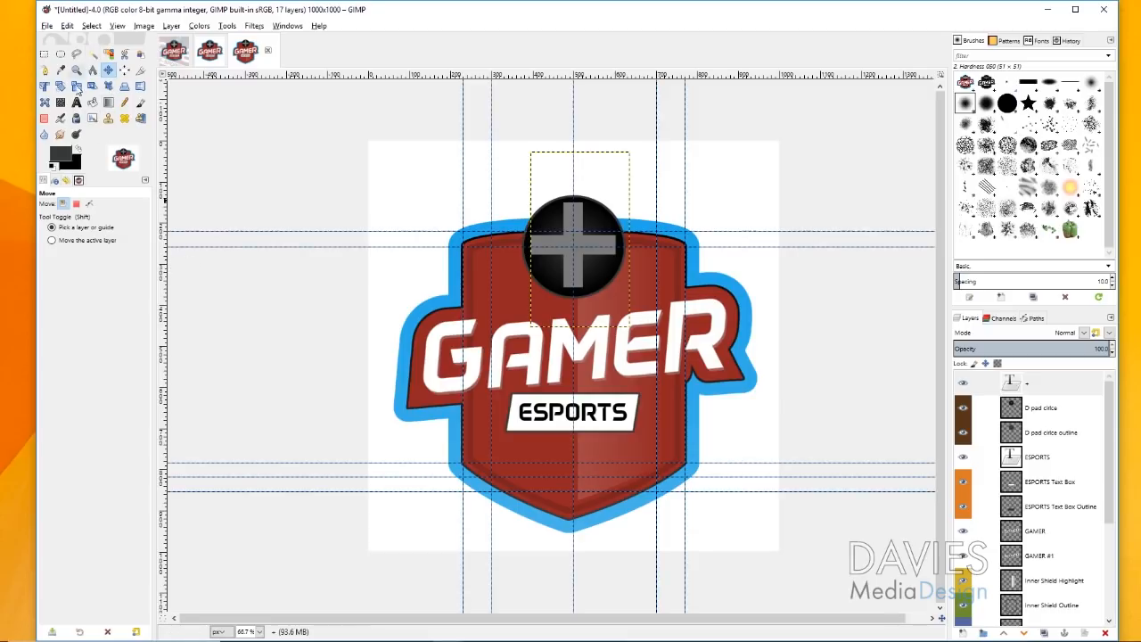
Create a new transparent layer named "D pad triangle" at the top of the stack for drawing with the Paths tool.
click(44, 69)
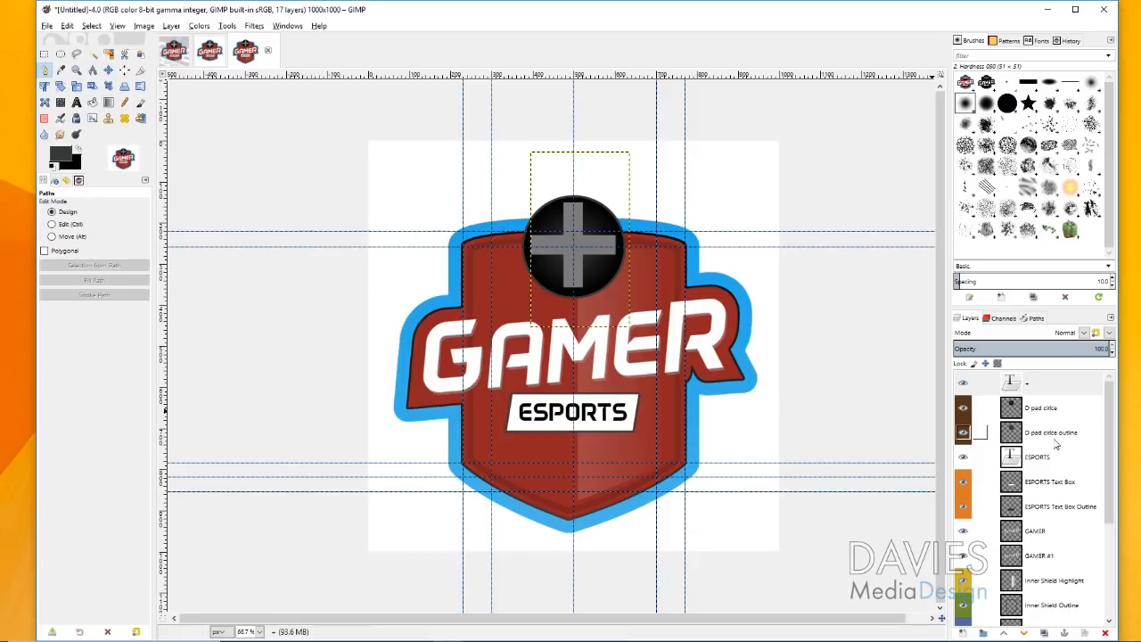
click(961, 632)
drag(948, 398, 909, 398)
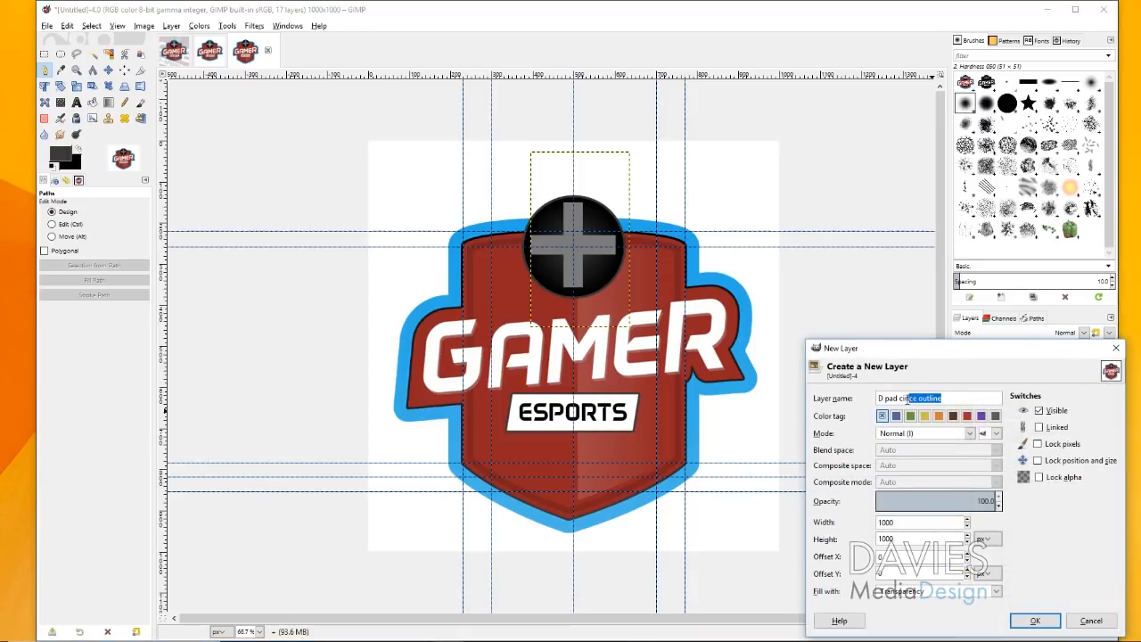
text(ti)
click(1035, 621)
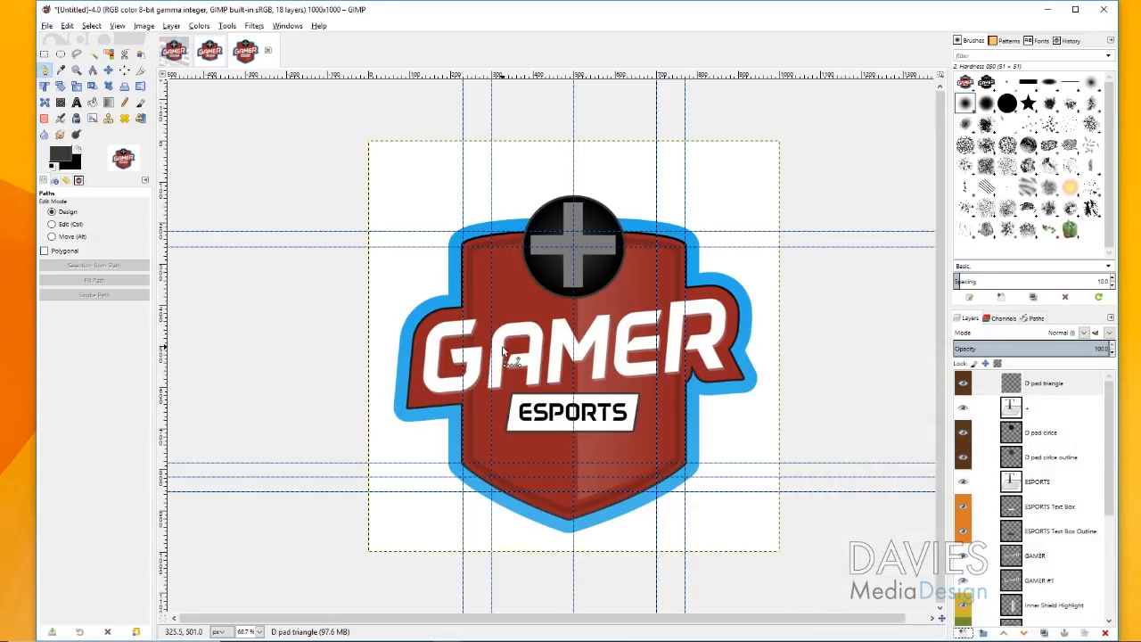
Draw a small closed upward-pointing triangle path at the shield's upper-left corner and turn it into a selection.
click(468, 247)
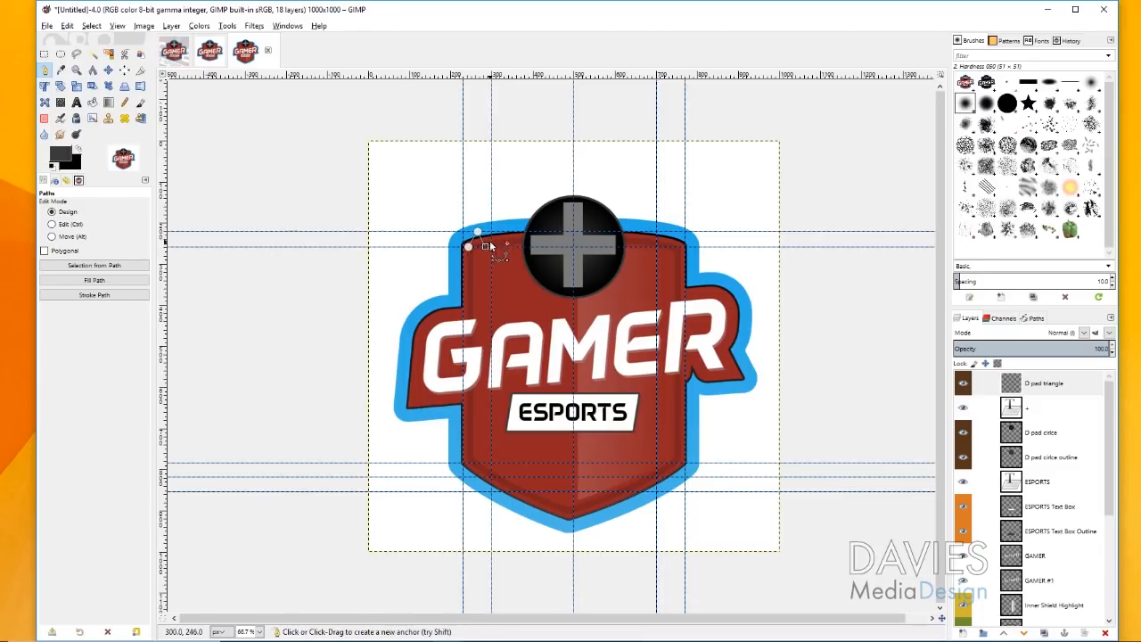
click(477, 247)
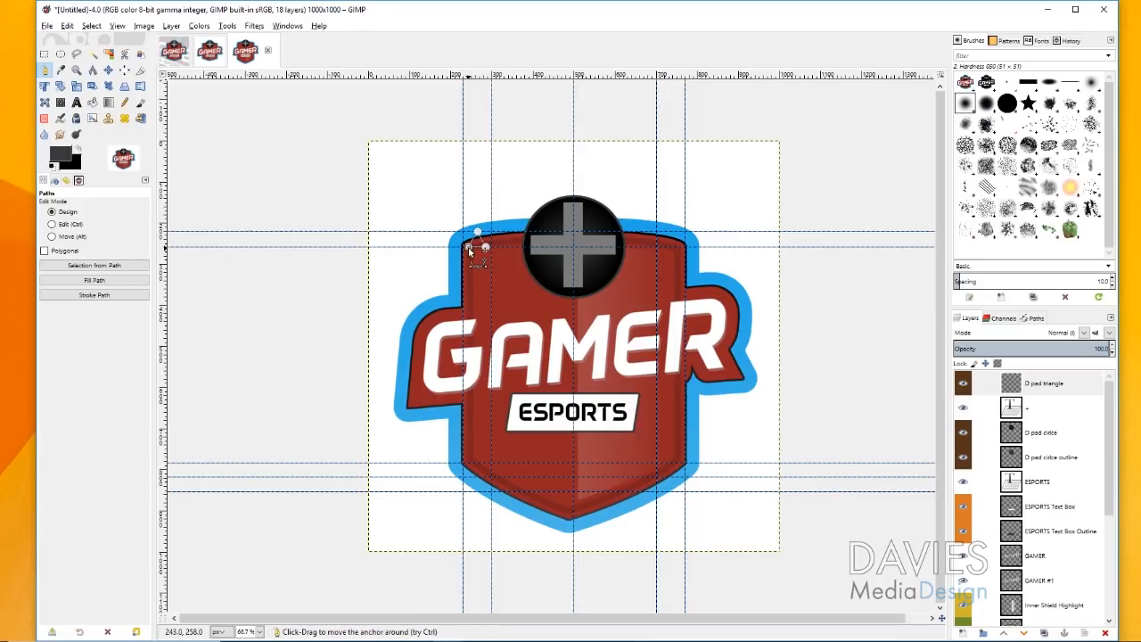
click(118, 267)
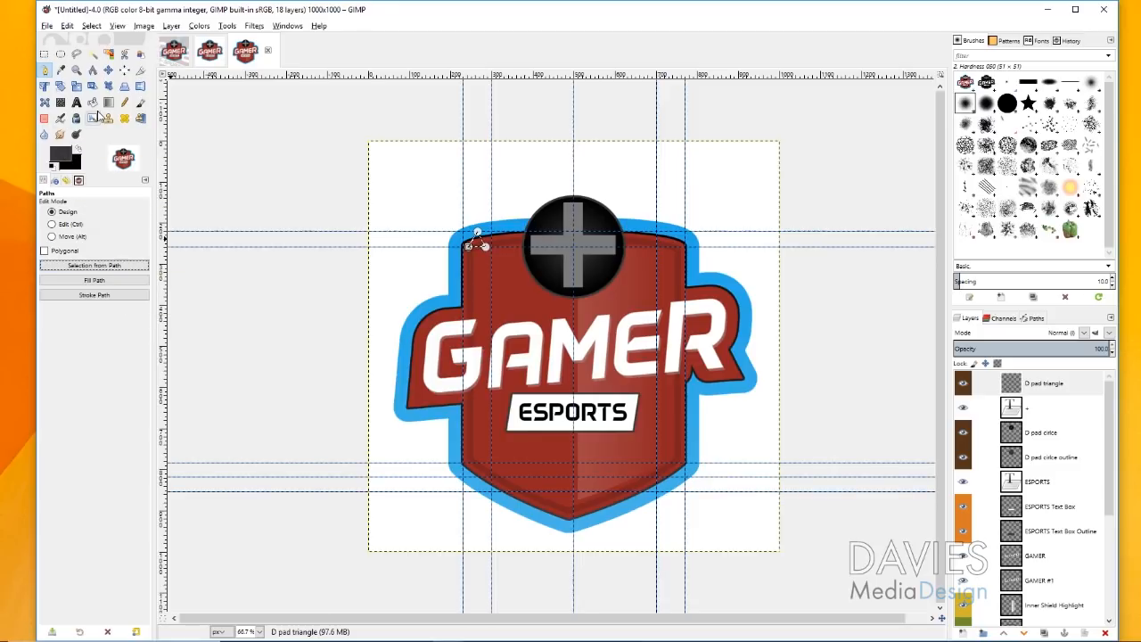
Swap the foreground color to black, bucket-fill the triangle selection on the D pad triangle layer and clear the selection.
click(77, 148)
click(93, 101)
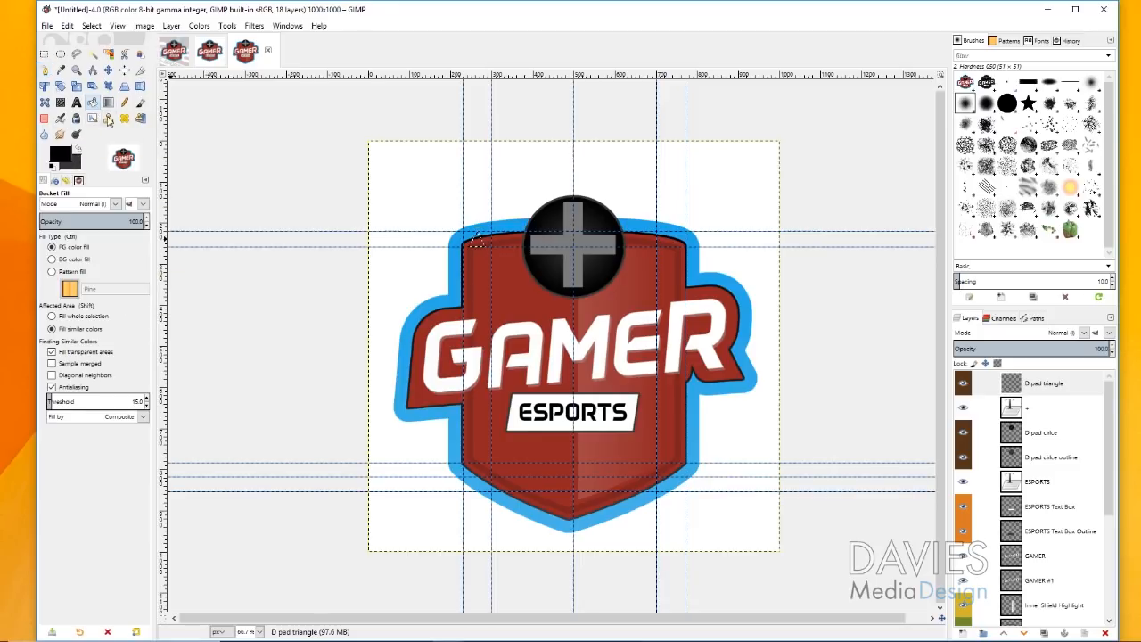
click(476, 238)
click(1029, 383)
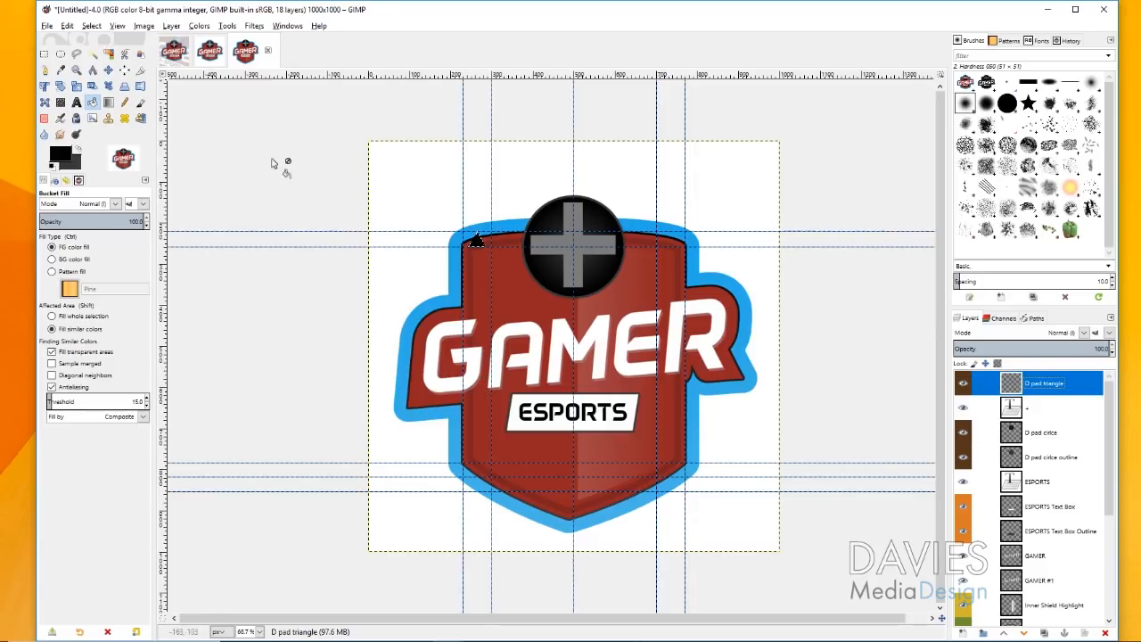
click(95, 28)
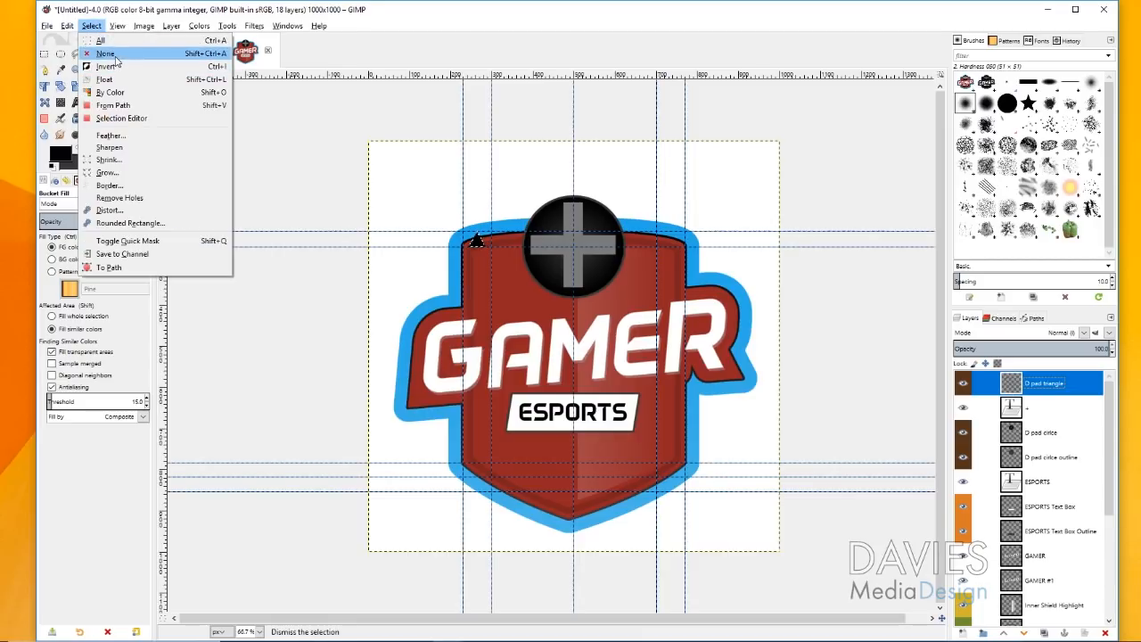
click(107, 53)
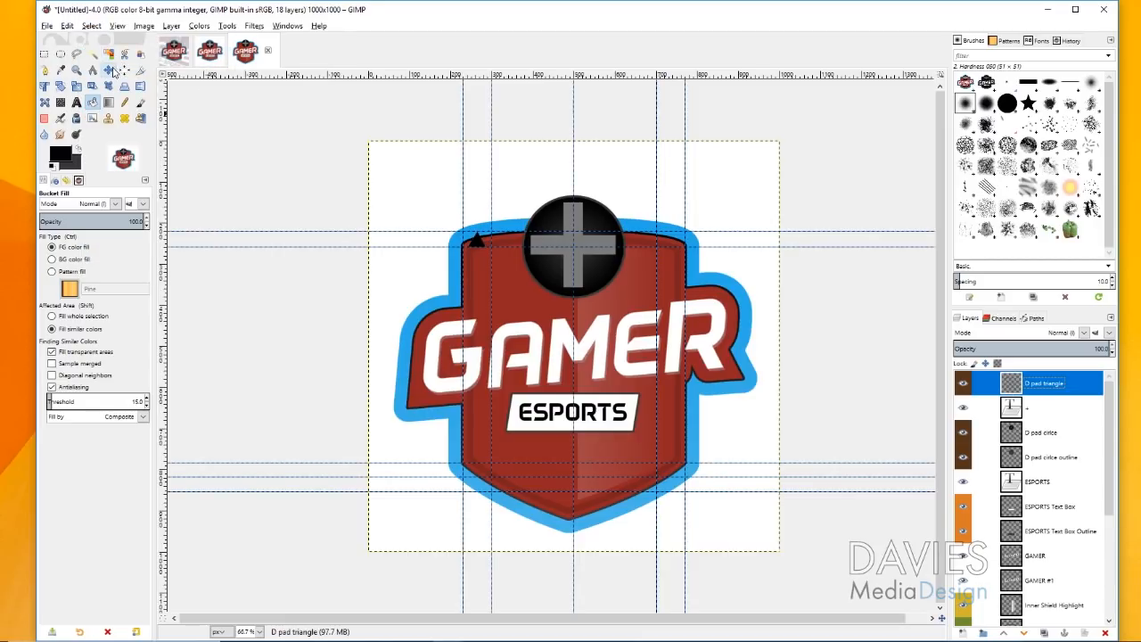
Move the black triangle onto the upper arm of the gray plus sign.
click(109, 70)
drag(473, 240, 570, 215)
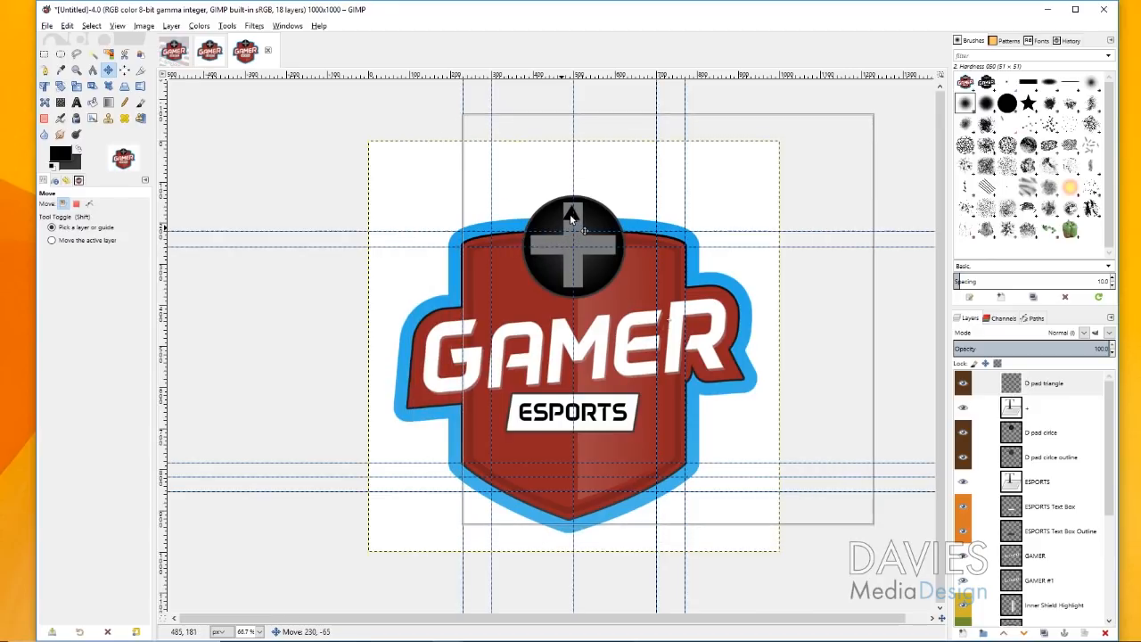
drag(570, 215, 570, 216)
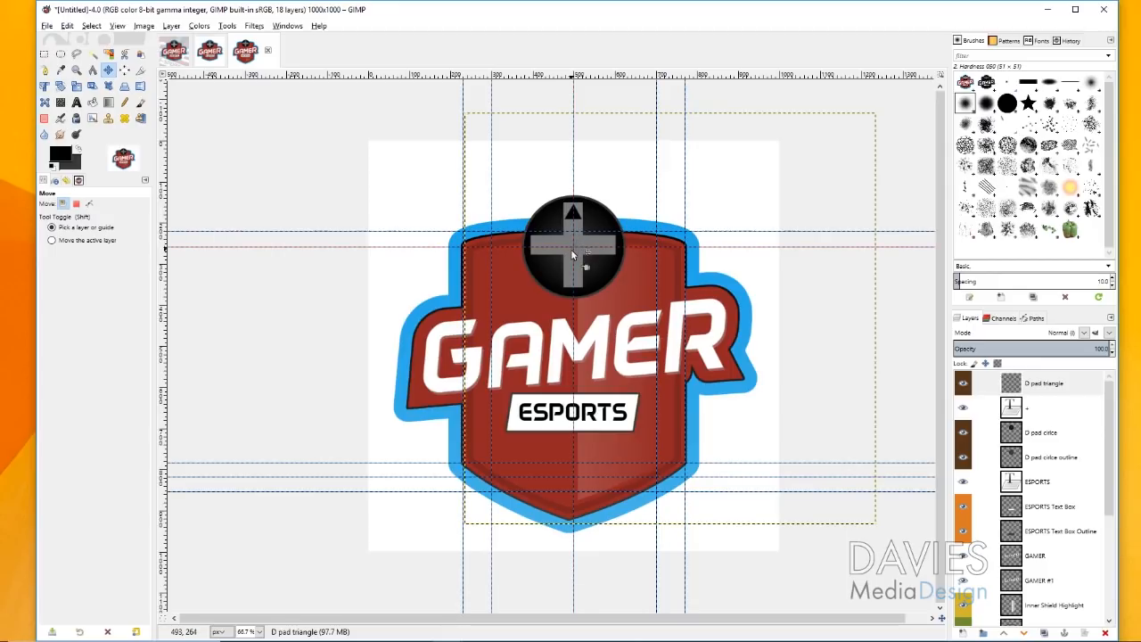
Scale the D pad triangle layer to 80% of its width and height.
click(171, 26)
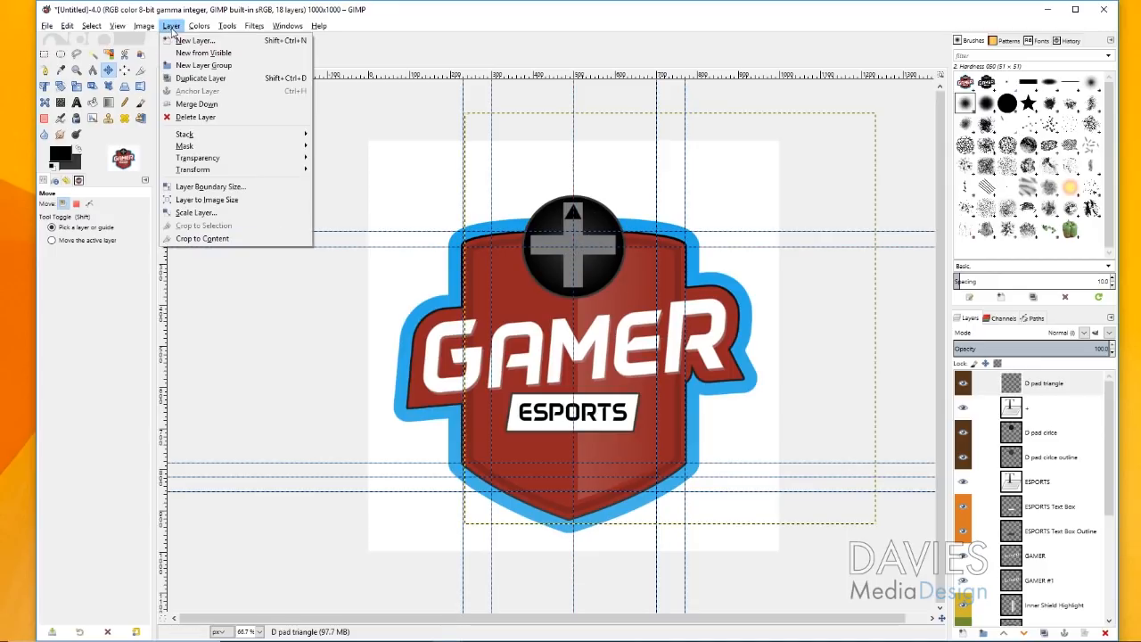
click(195, 212)
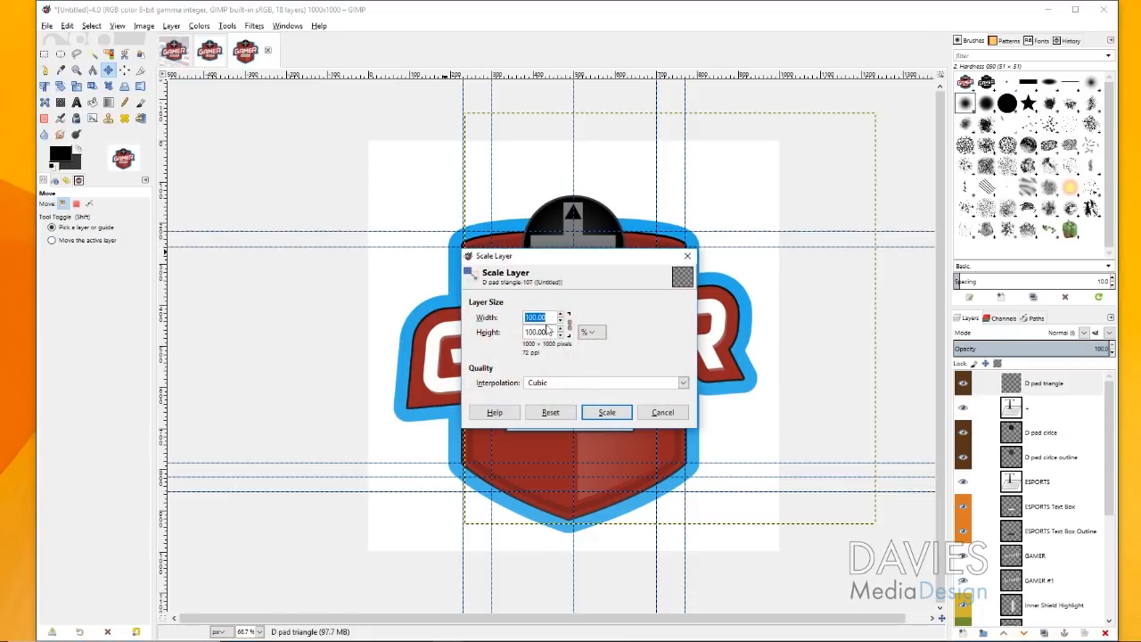
click(591, 332)
click(588, 329)
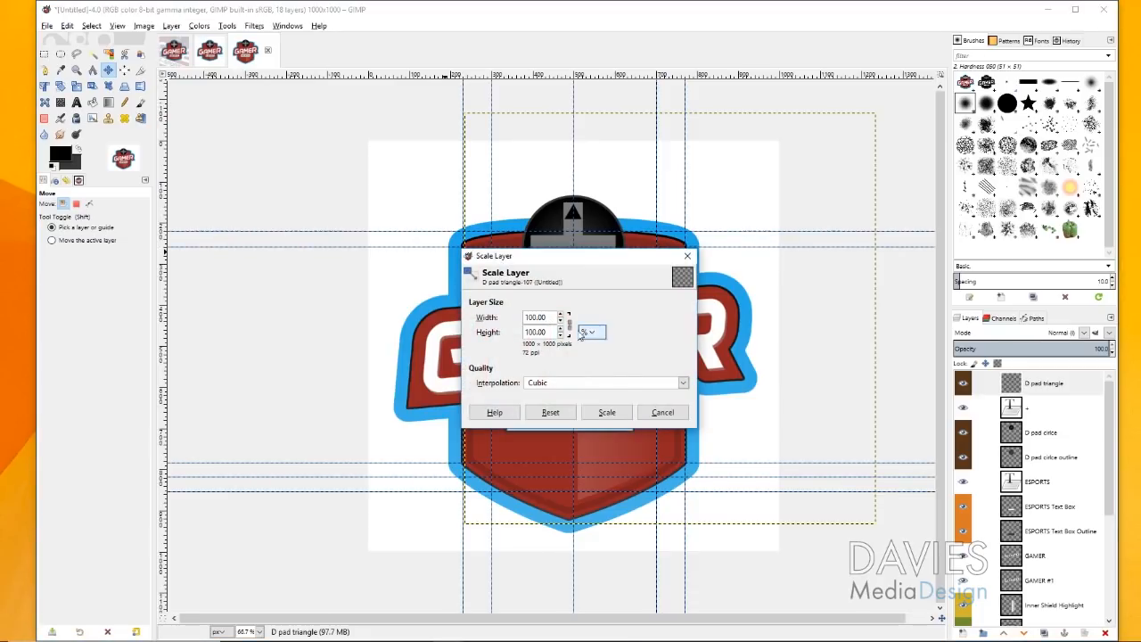
double_click(550, 317)
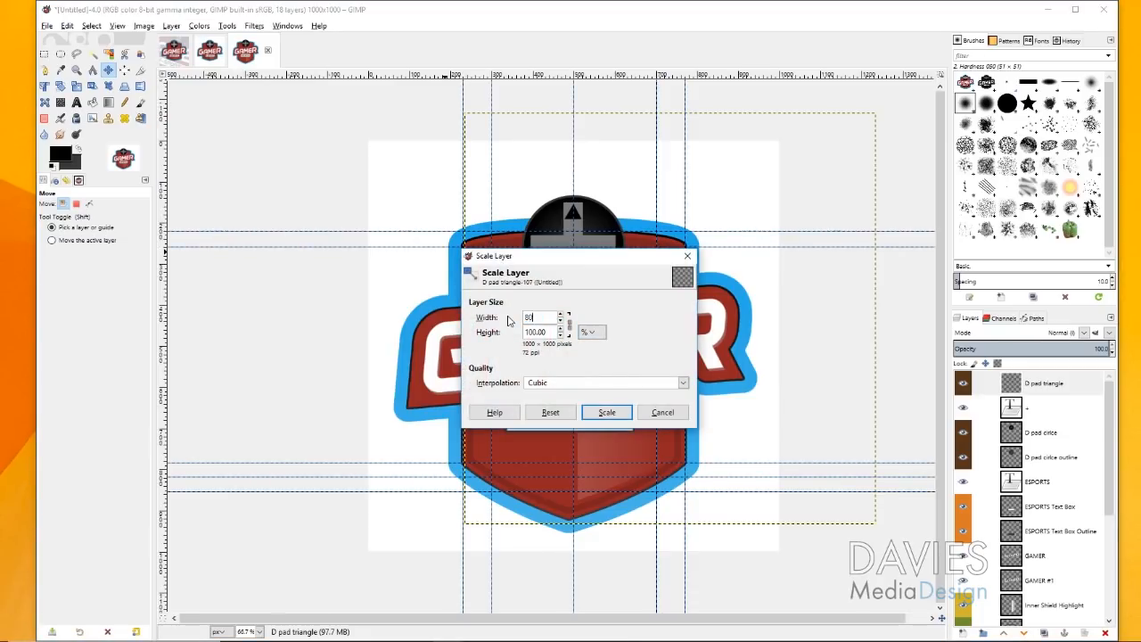
text(80)
click(546, 330)
click(607, 413)
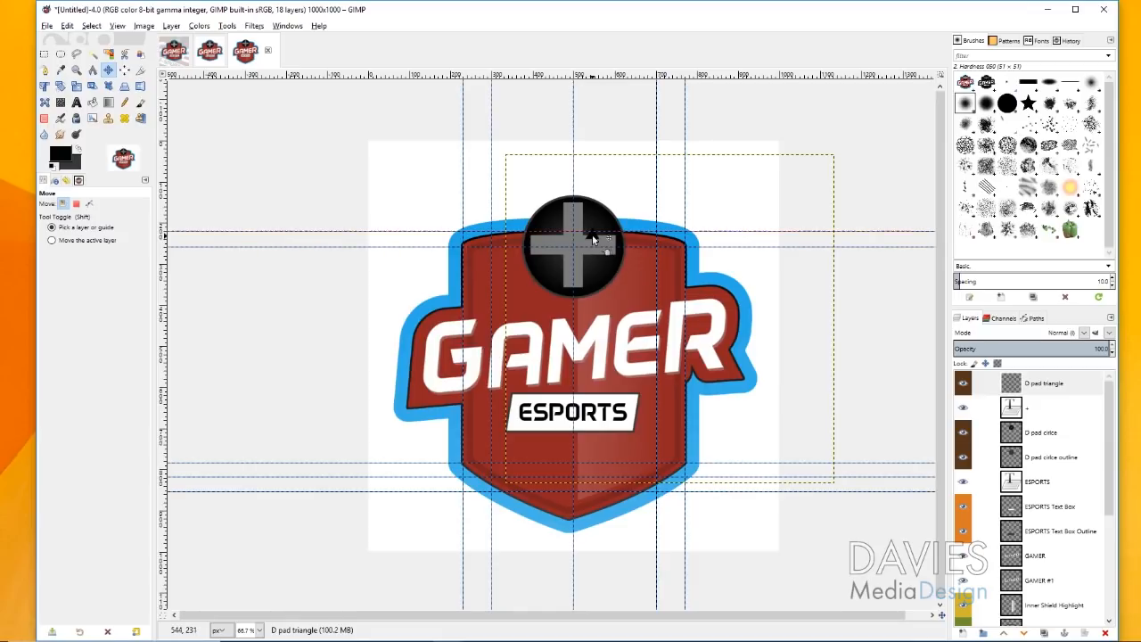
Hide the guides and move the smaller triangle back to the center of the plus sign's upper arm.
click(123, 26)
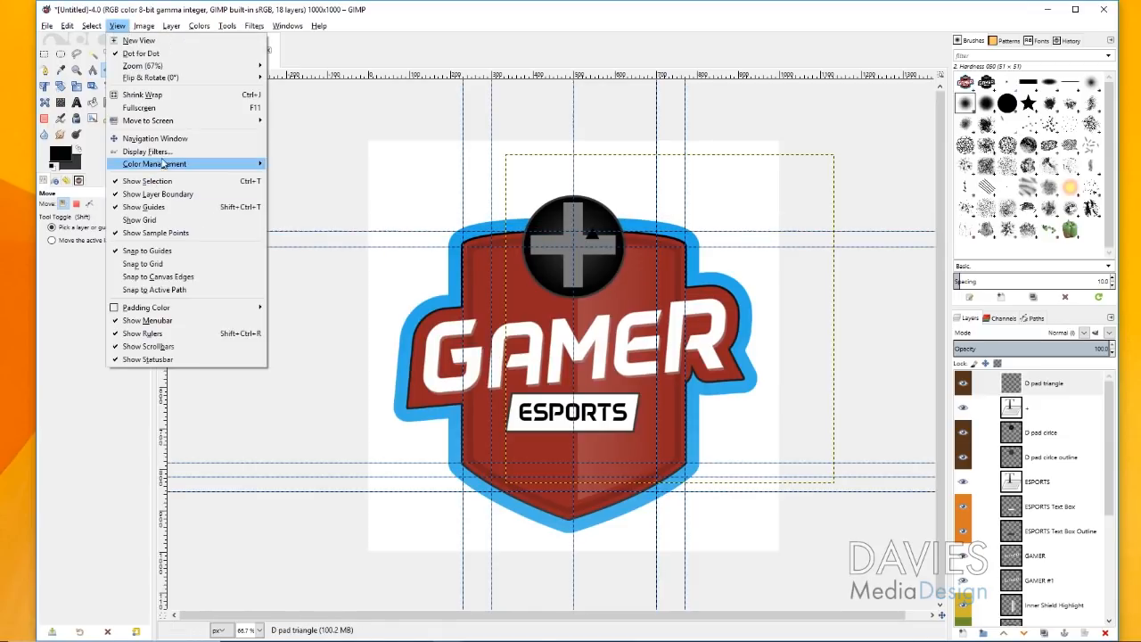
click(167, 208)
drag(599, 242, 573, 215)
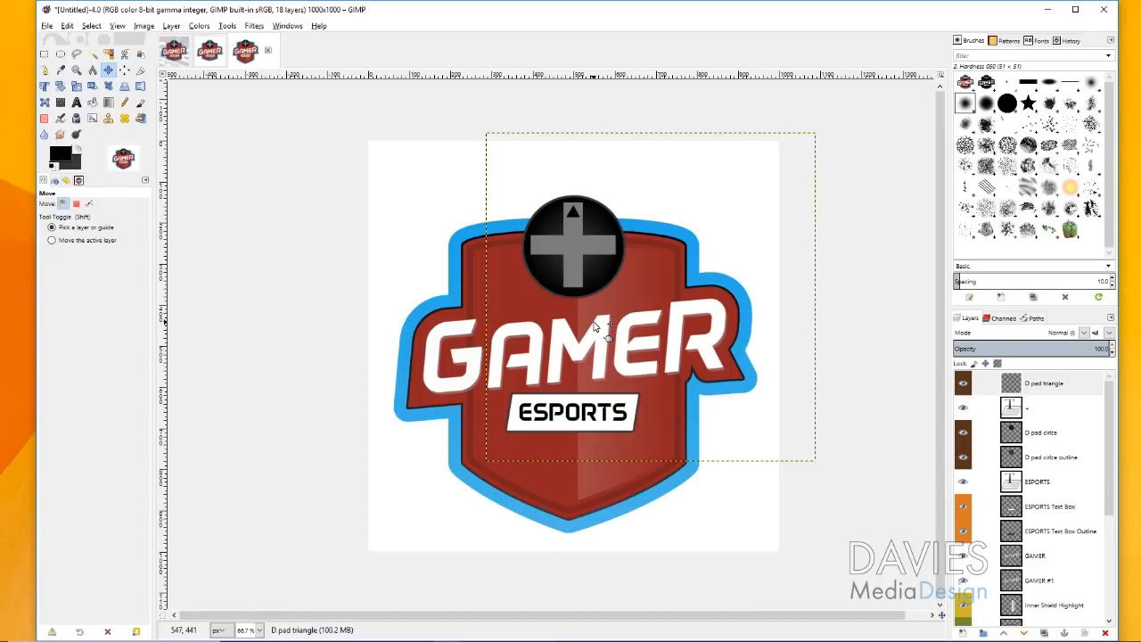
Duplicate the D pad triangle layer three times.
click(1017, 389)
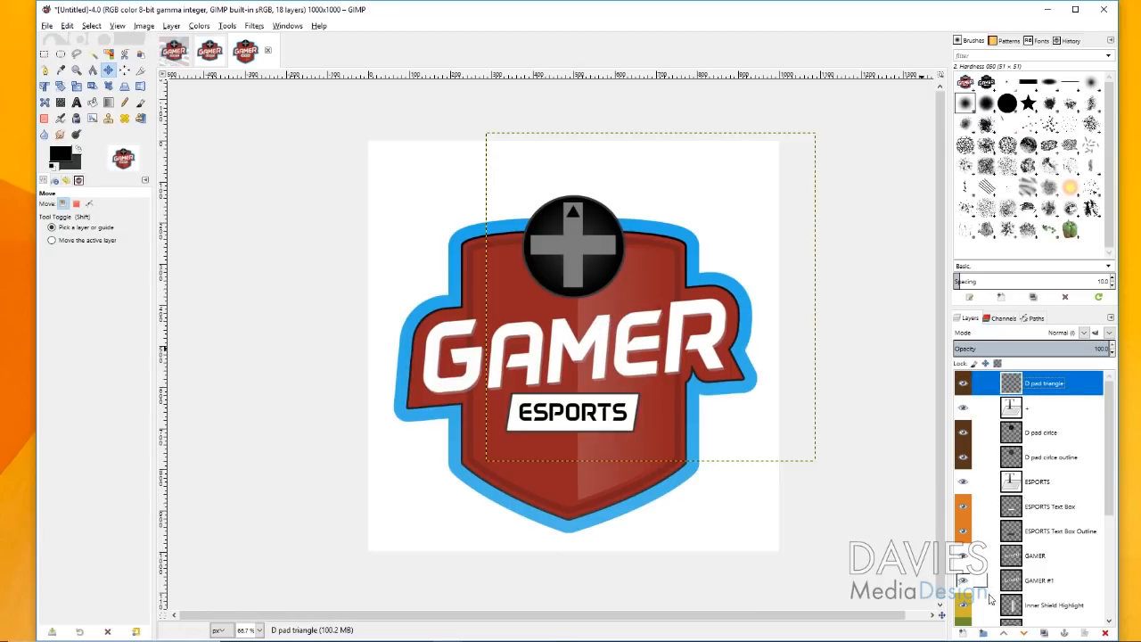
click(1044, 632)
click(1044, 632)
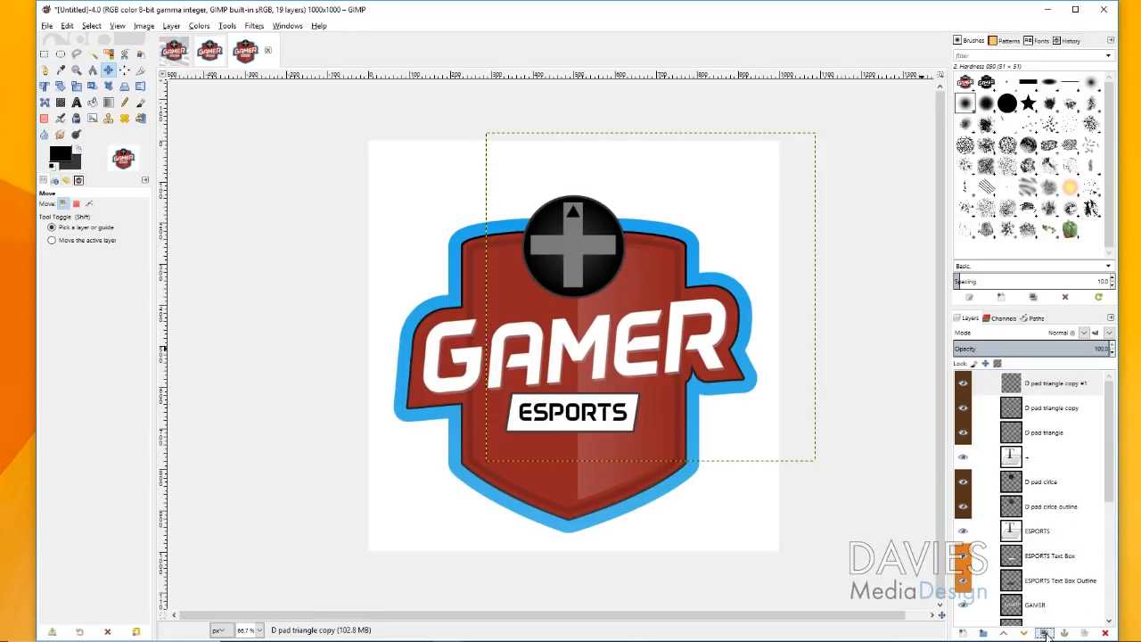
click(1044, 632)
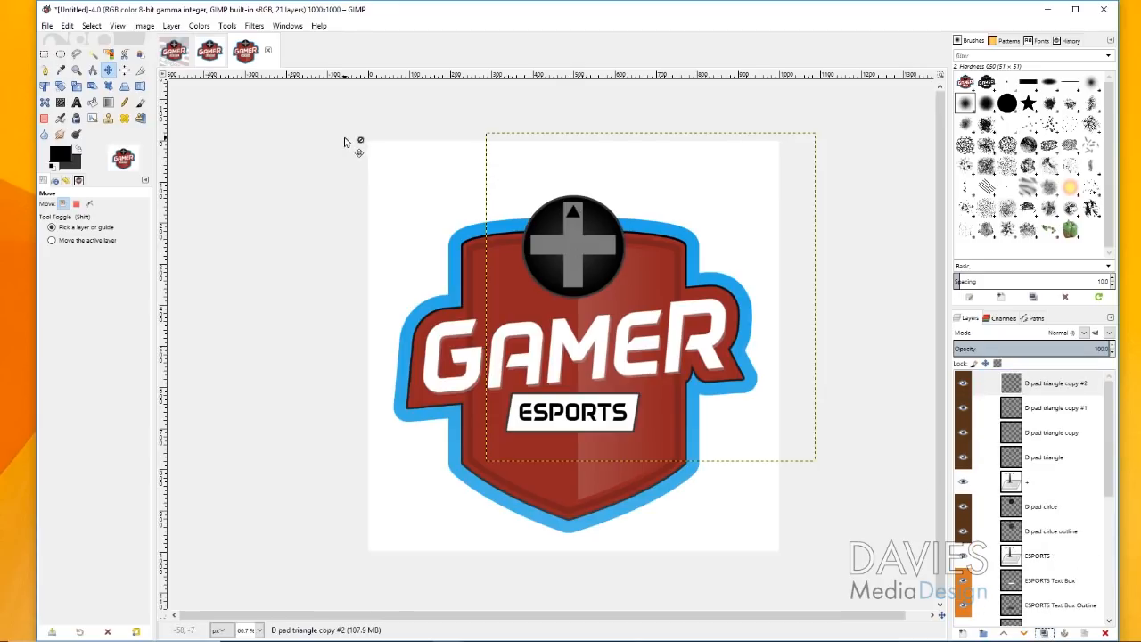
Rotate the D pad triangle copy #2 layer a quarter turn counterclockwise to point left and move it onto the plus sign's left arm.
click(59, 86)
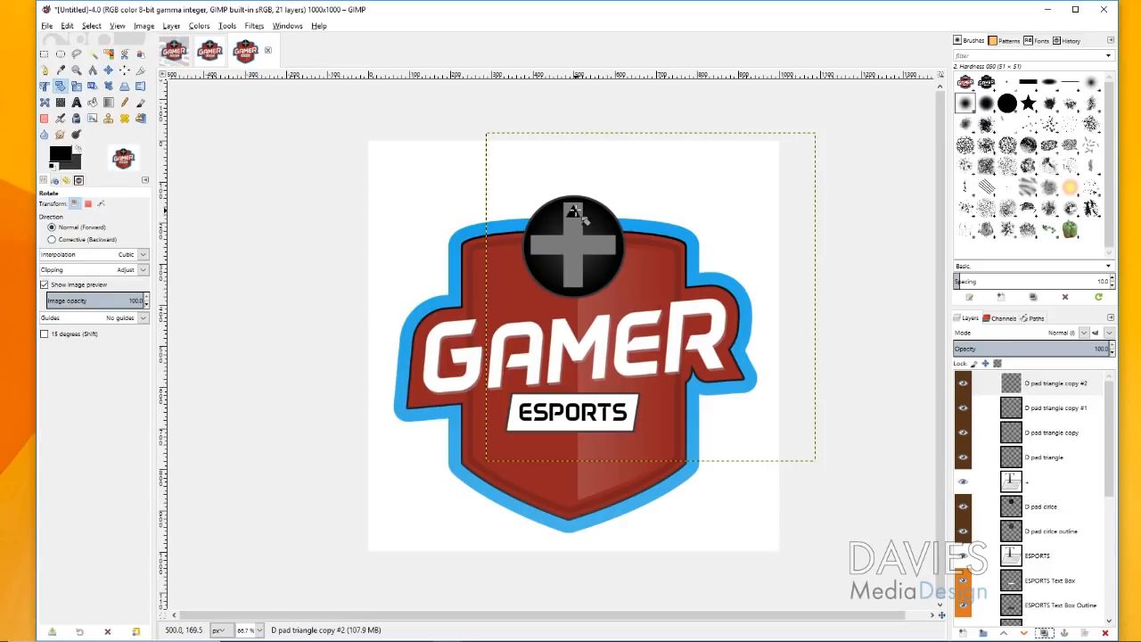
click(574, 212)
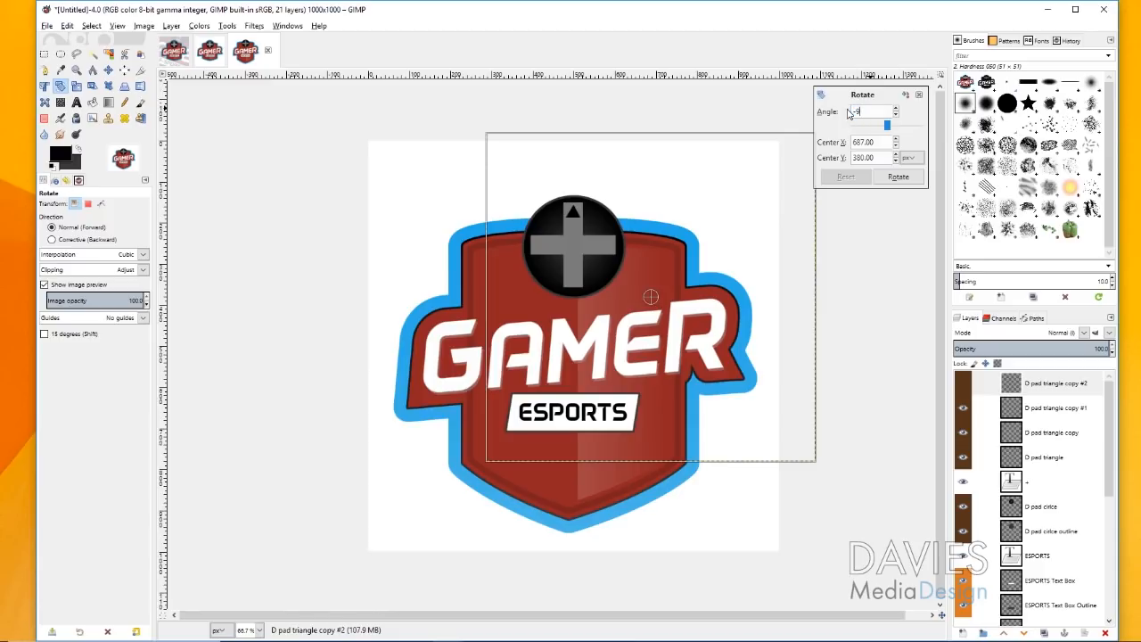
click(897, 176)
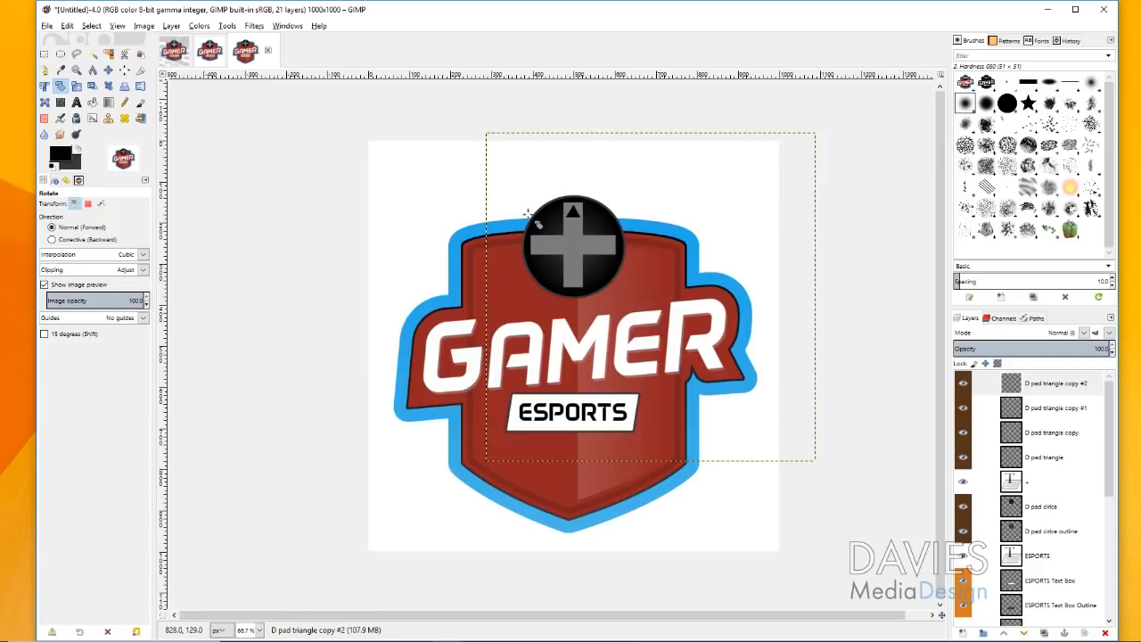
click(108, 69)
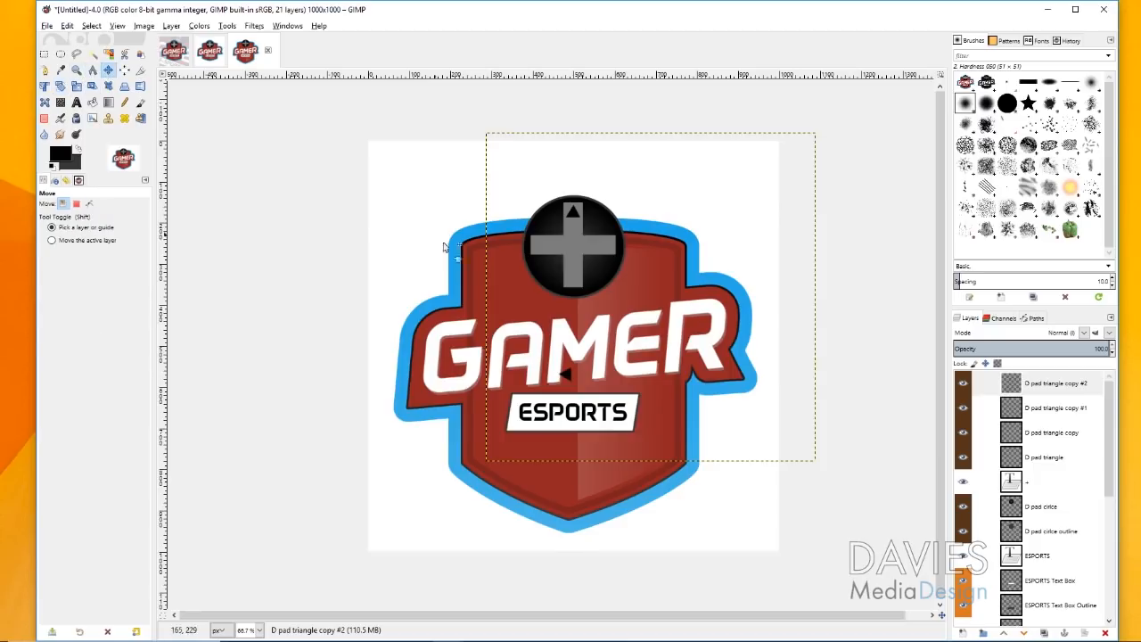
drag(551, 378, 538, 246)
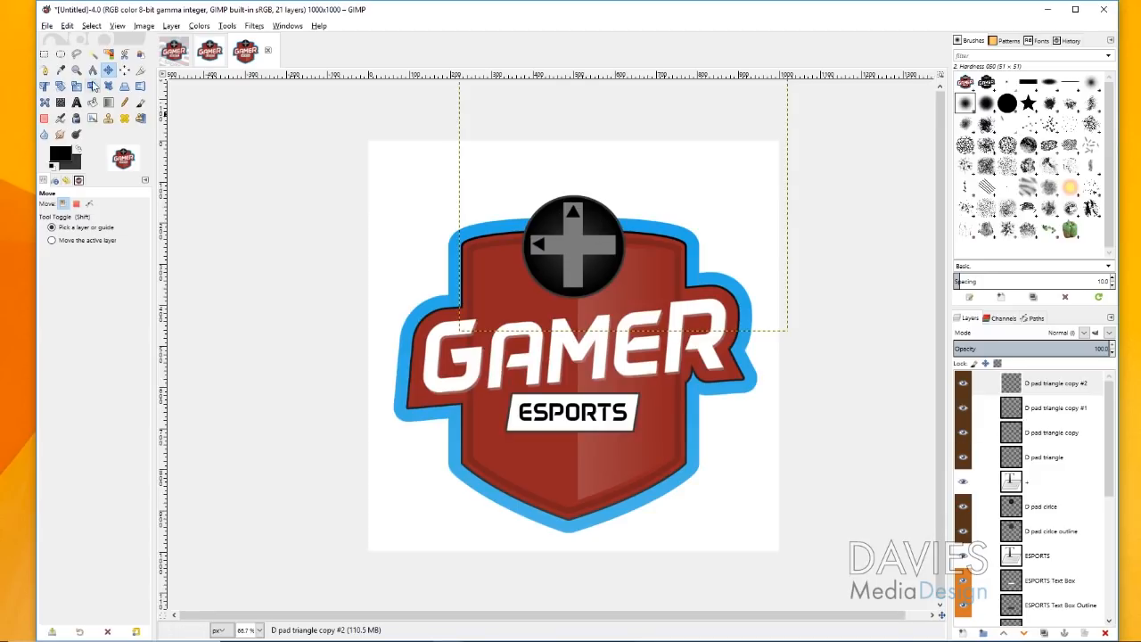
Rotate the D pad triangle copy #1 layer a quarter turn clockwise to point right and move it onto the plus sign's right arm.
click(59, 85)
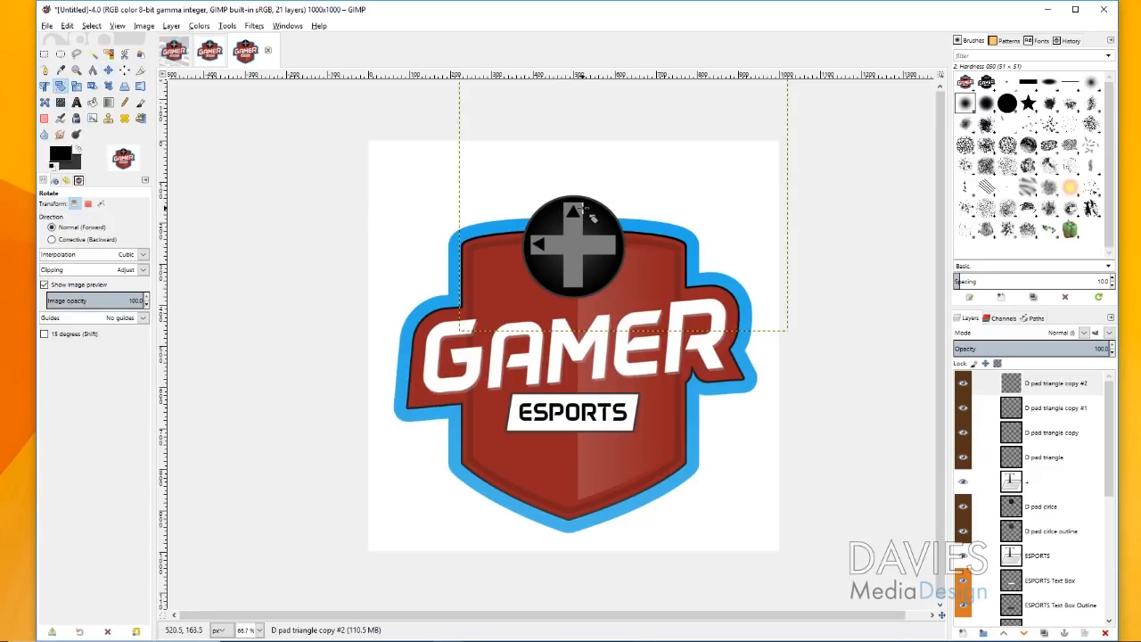
click(573, 212)
key(Escape)
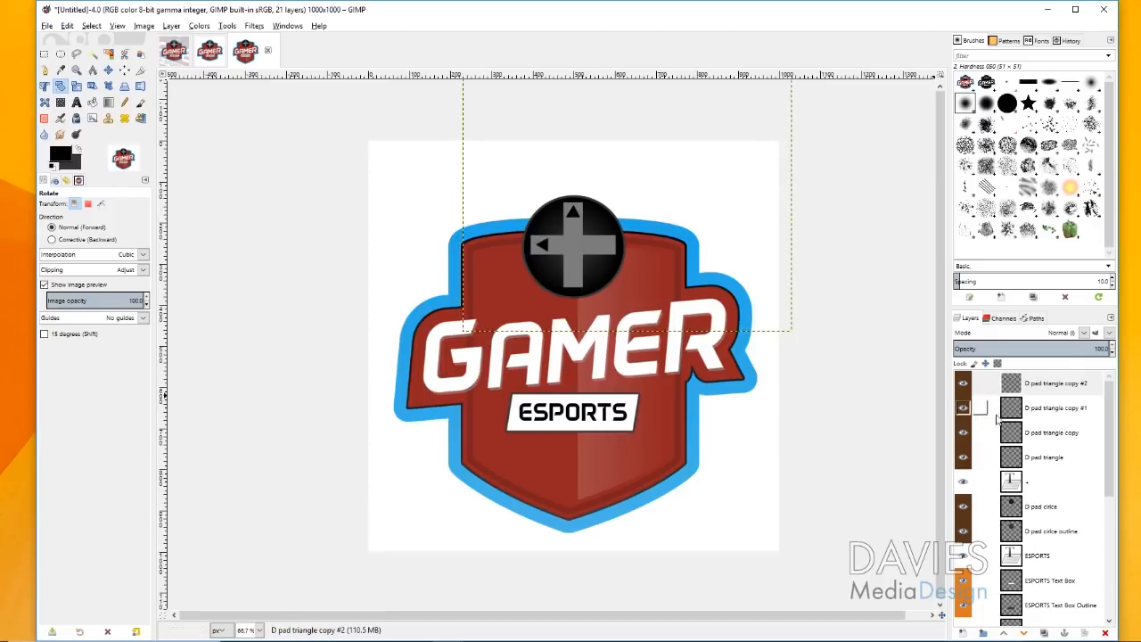
click(1023, 410)
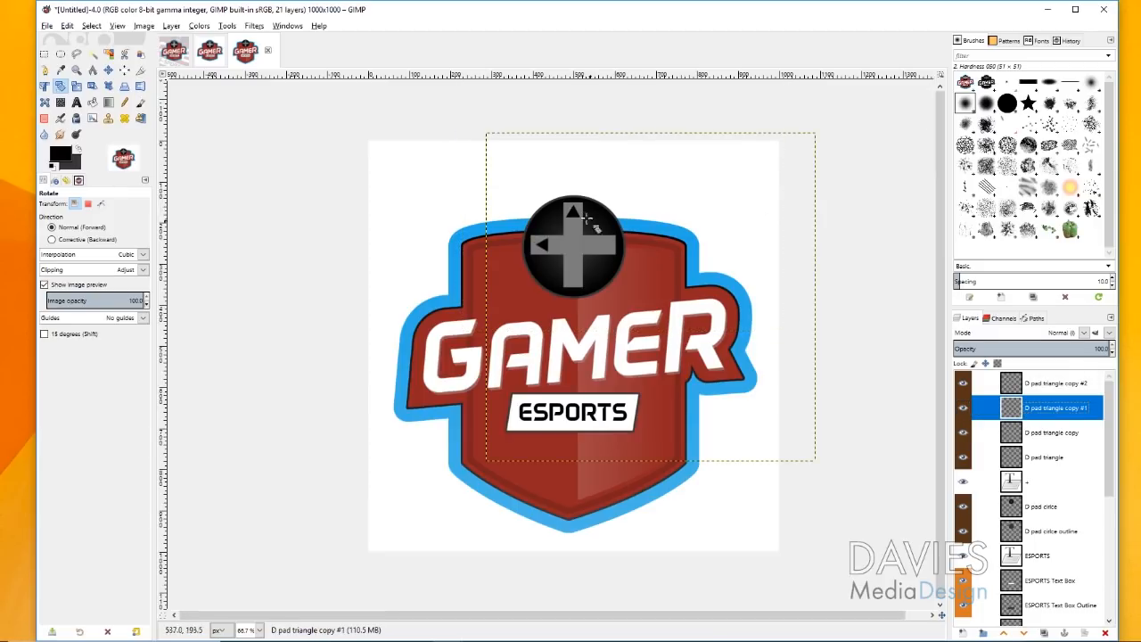
click(573, 211)
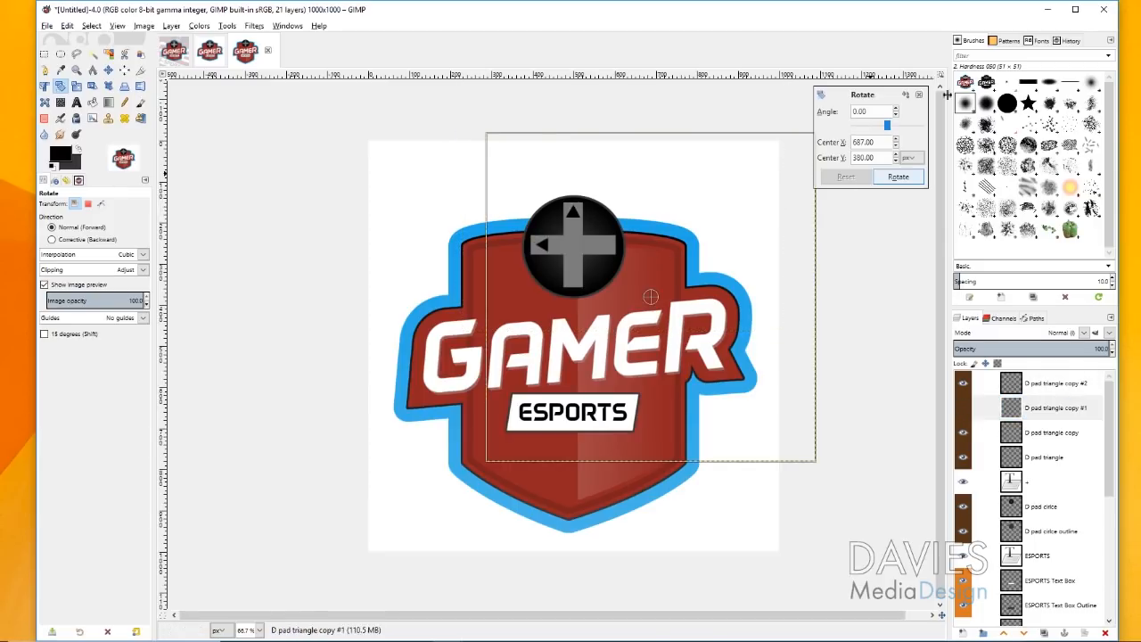
drag(882, 110, 831, 114)
click(902, 178)
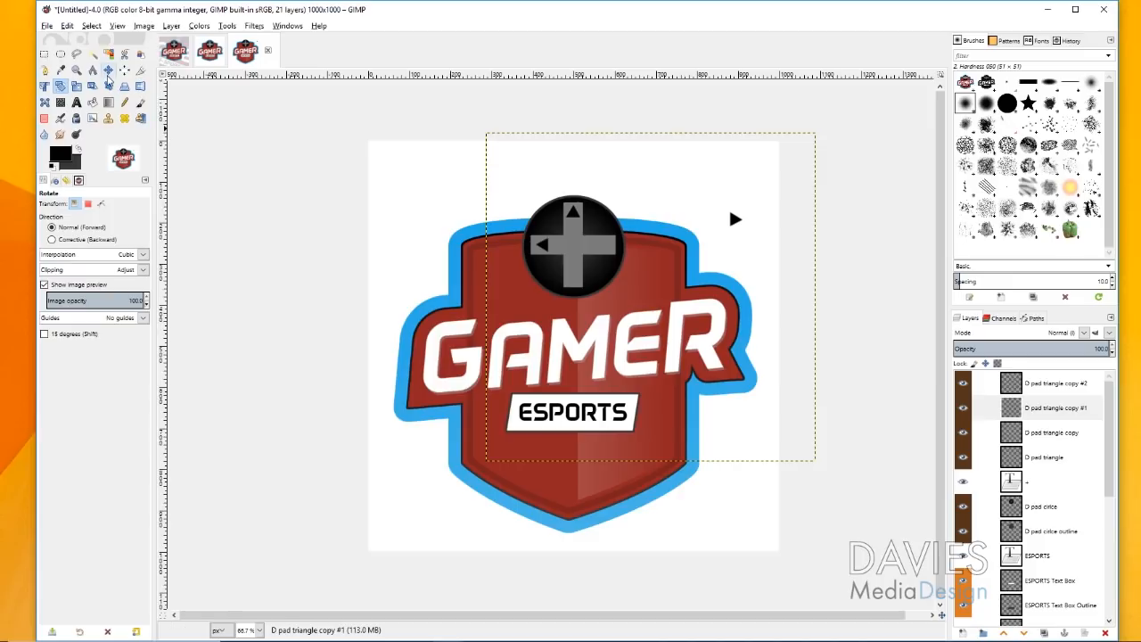
click(108, 70)
drag(735, 221, 604, 243)
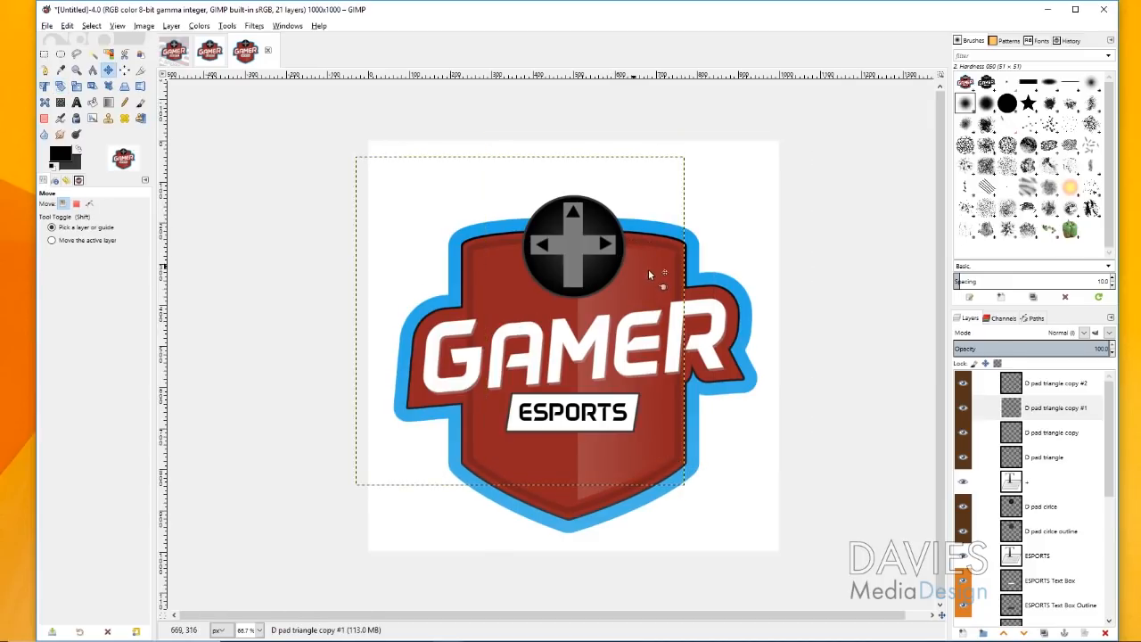
Fine-tune the position of the left-pointing triangle, D pad triangle copy #2, on the plus sign's left arm.
click(1015, 383)
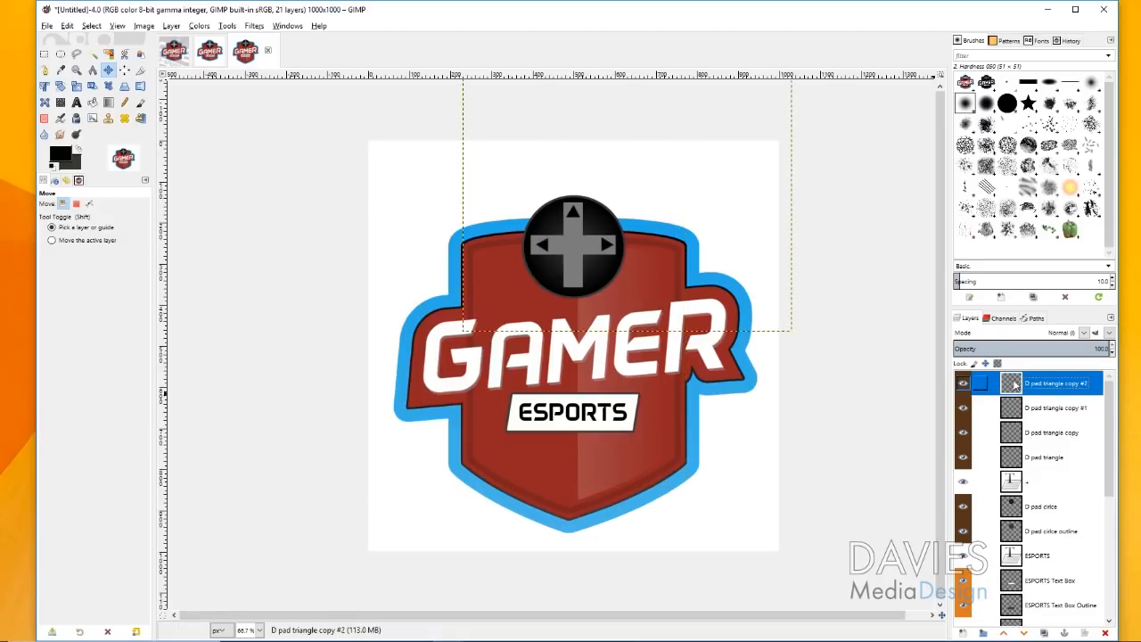
click(543, 246)
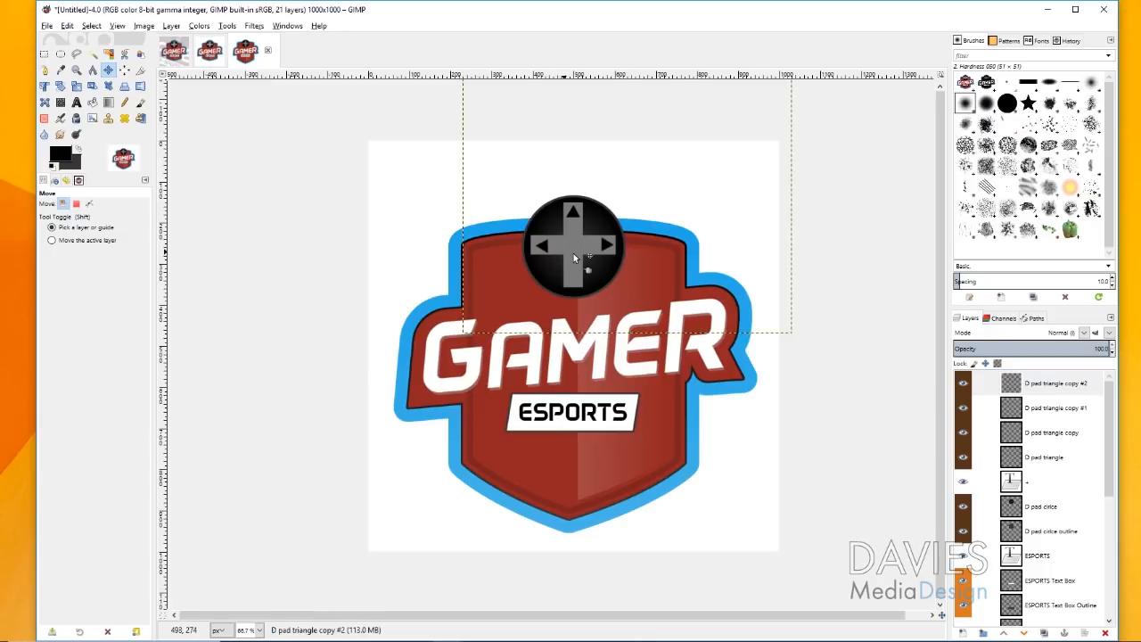
Nudge the left-pointing triangle slightly up and left to align it on the plus sign's left arm.
key(Up)
key(Up)
key(Up)
key(Up)
key(Up)
key(Left)
key(Left)
key(Left)
key(Left)
key(Left)
key(Left)
key(Left)
key(Left)
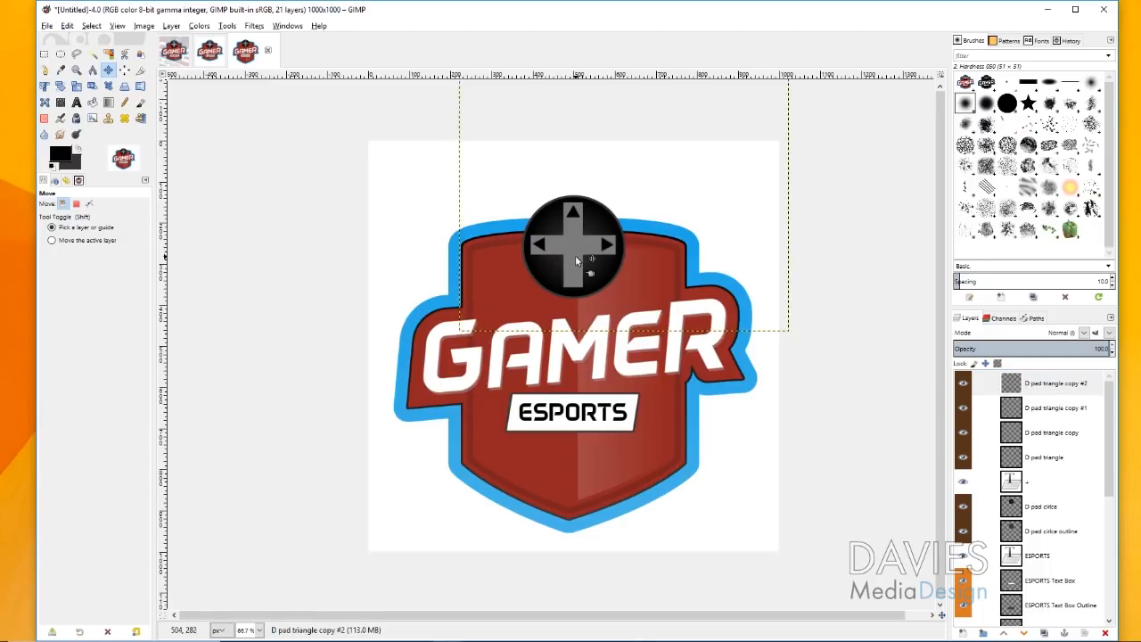
Rotate the D pad triangle copy layer 180 degrees so its triangle points down.
click(962, 408)
click(963, 407)
click(962, 432)
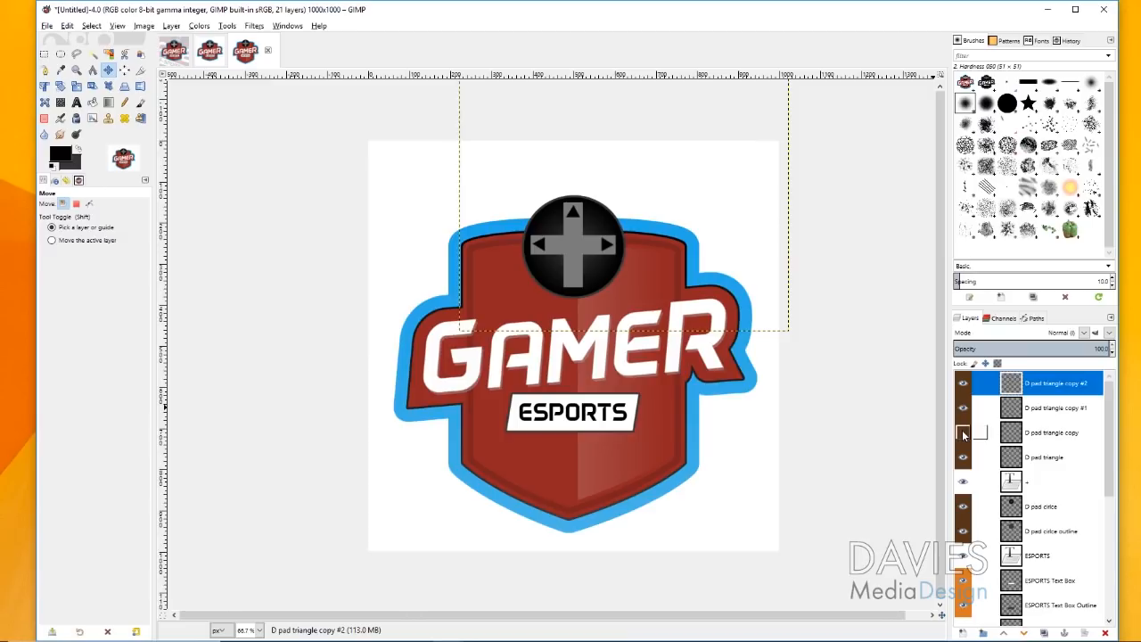
click(1012, 433)
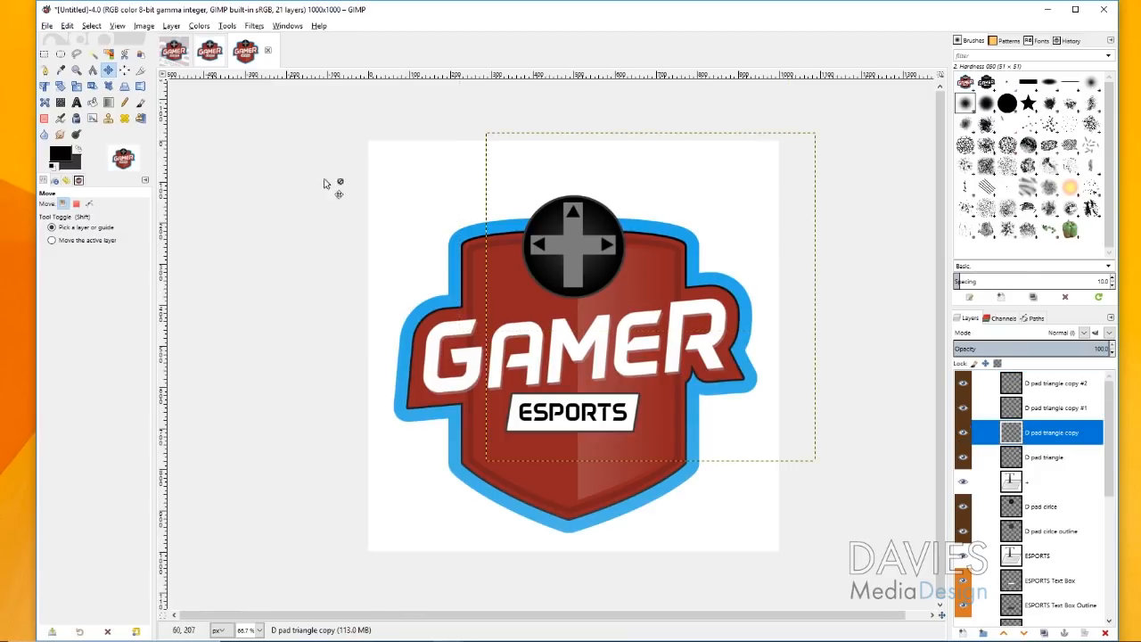
click(59, 86)
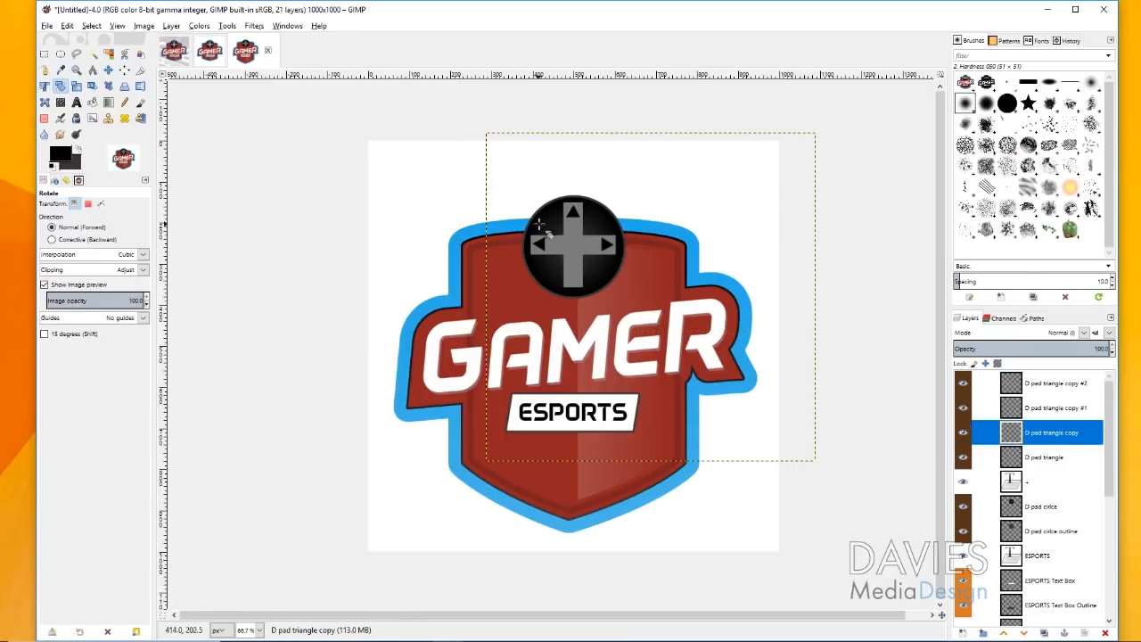
click(575, 220)
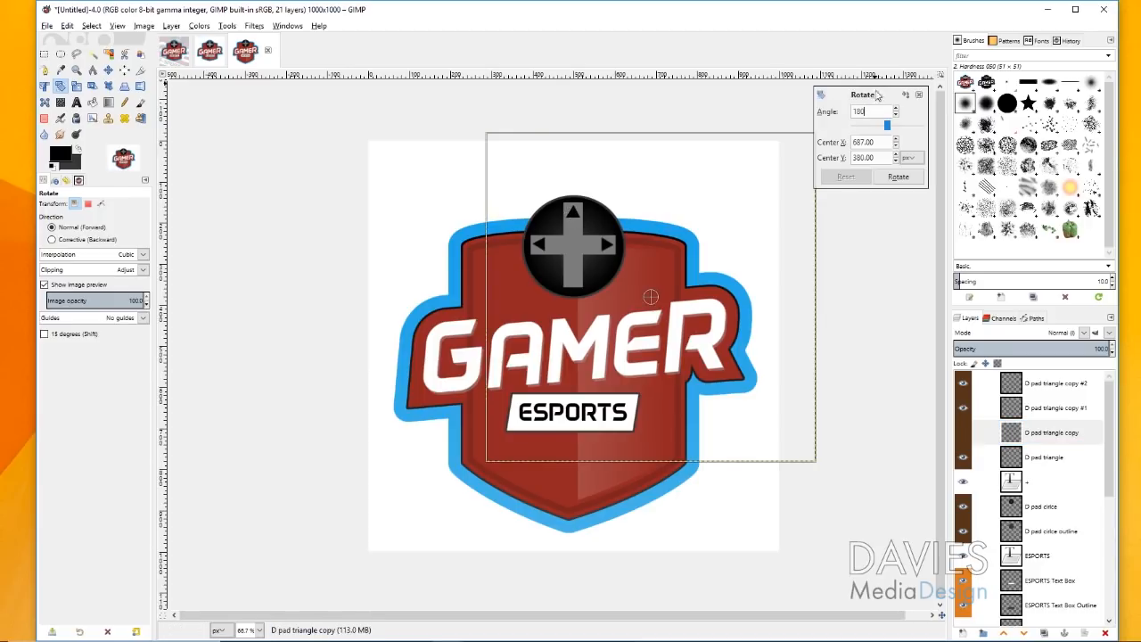
click(897, 176)
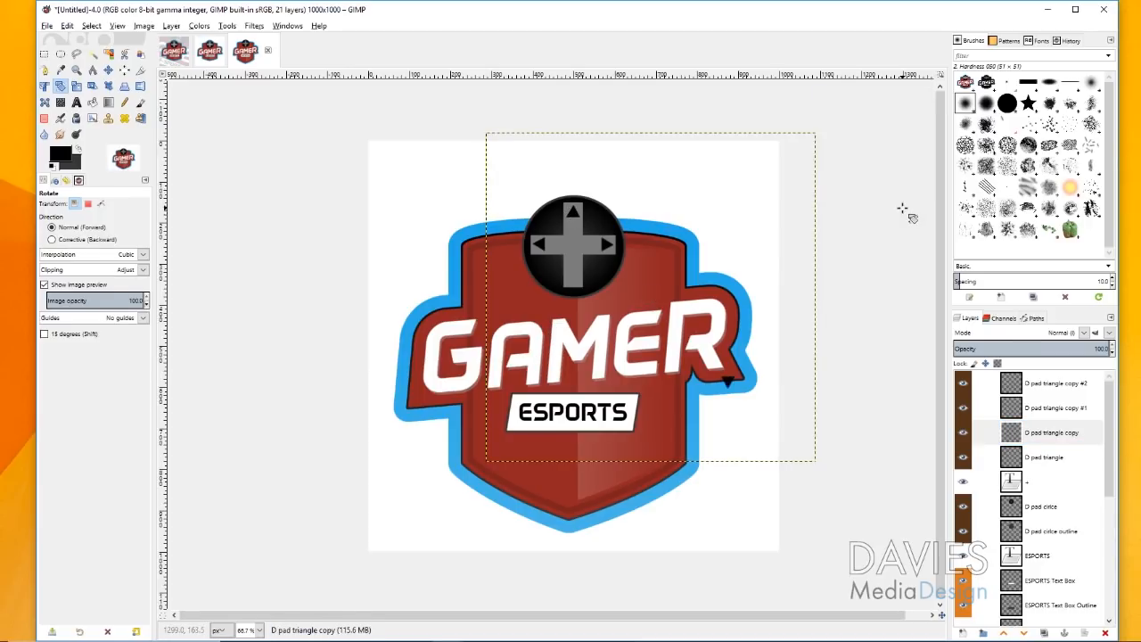
Move the down-pointing triangle onto the plus sign's lower arm and nudge it right to centre it.
click(108, 69)
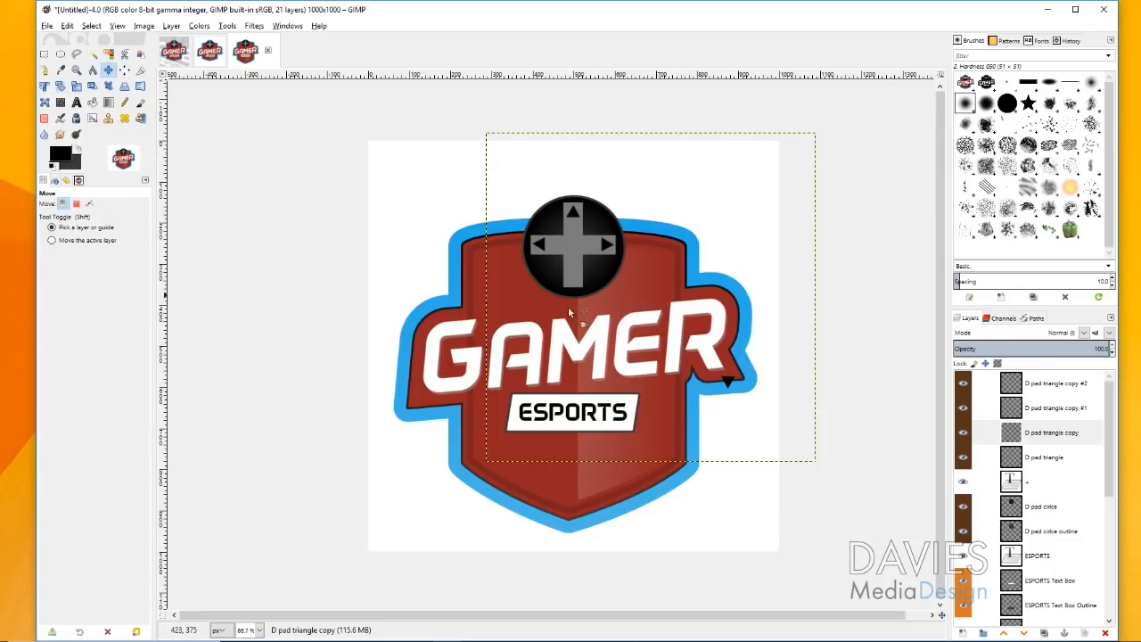
drag(730, 381, 596, 295)
key(Right)
key(Right)
key(Right)
key(Right)
key(Right)
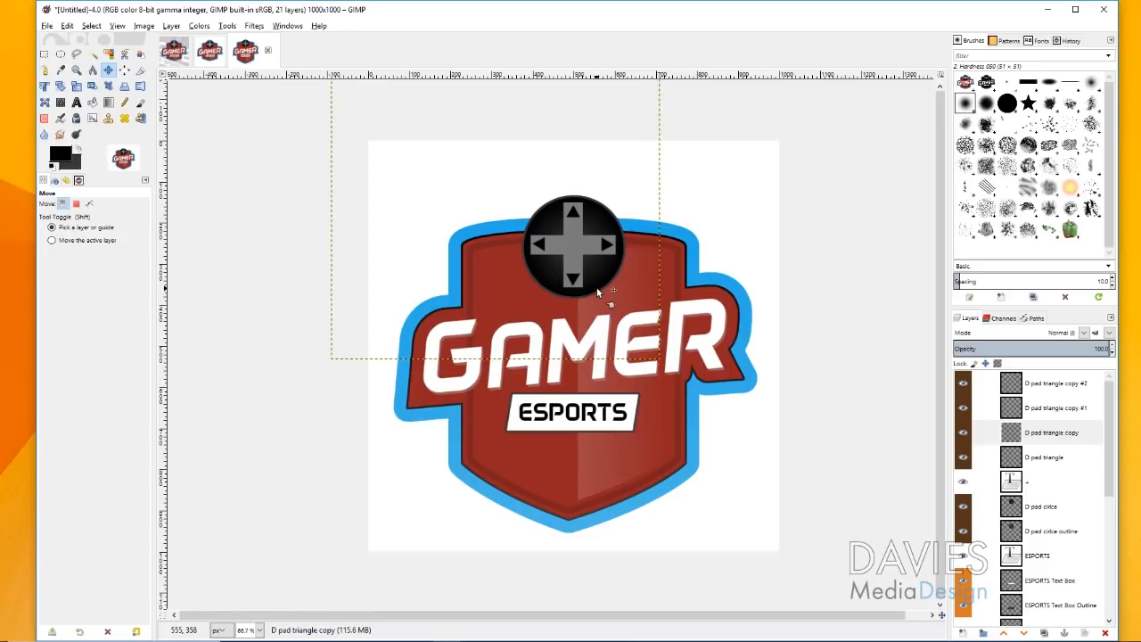
Merge the three D pad triangle copies down into the D pad triangle layer.
click(1022, 381)
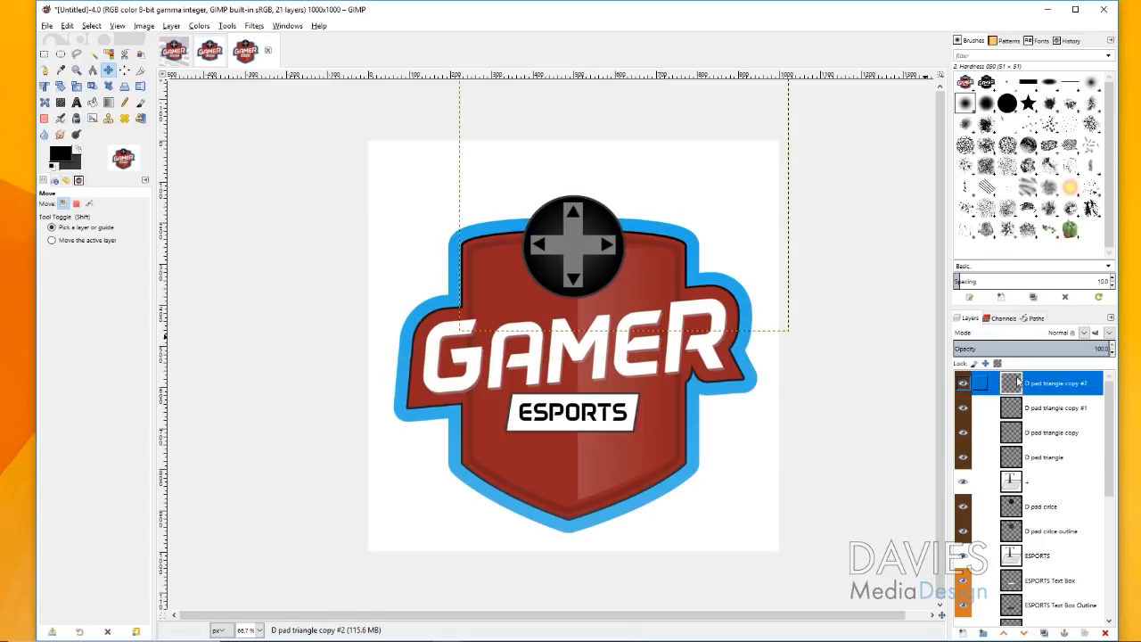
right_click(1016, 389)
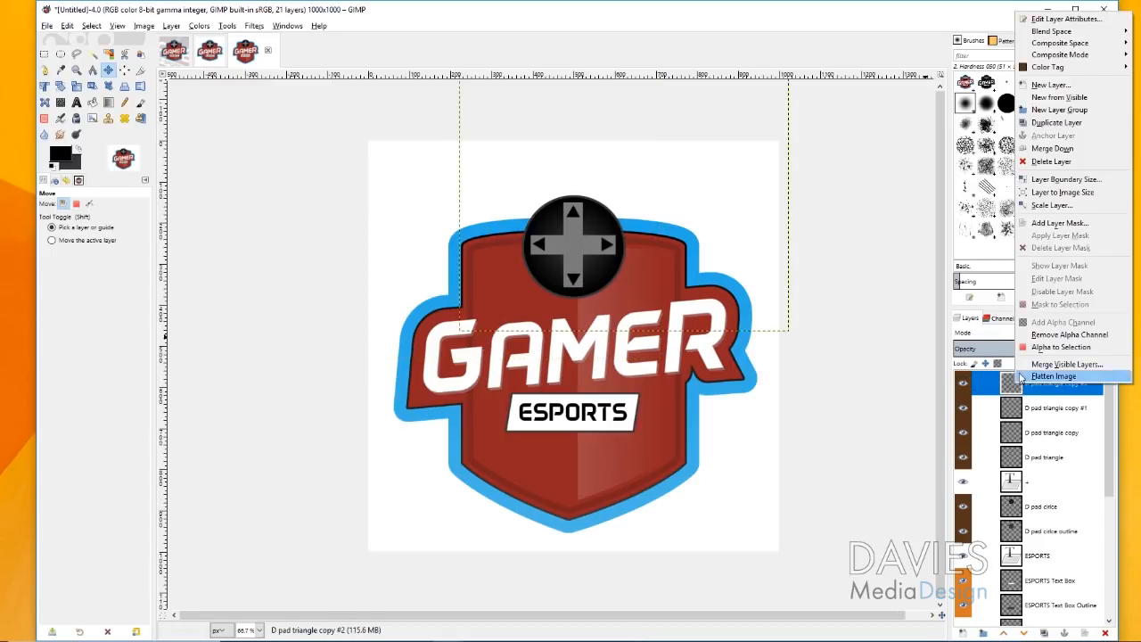
click(1056, 150)
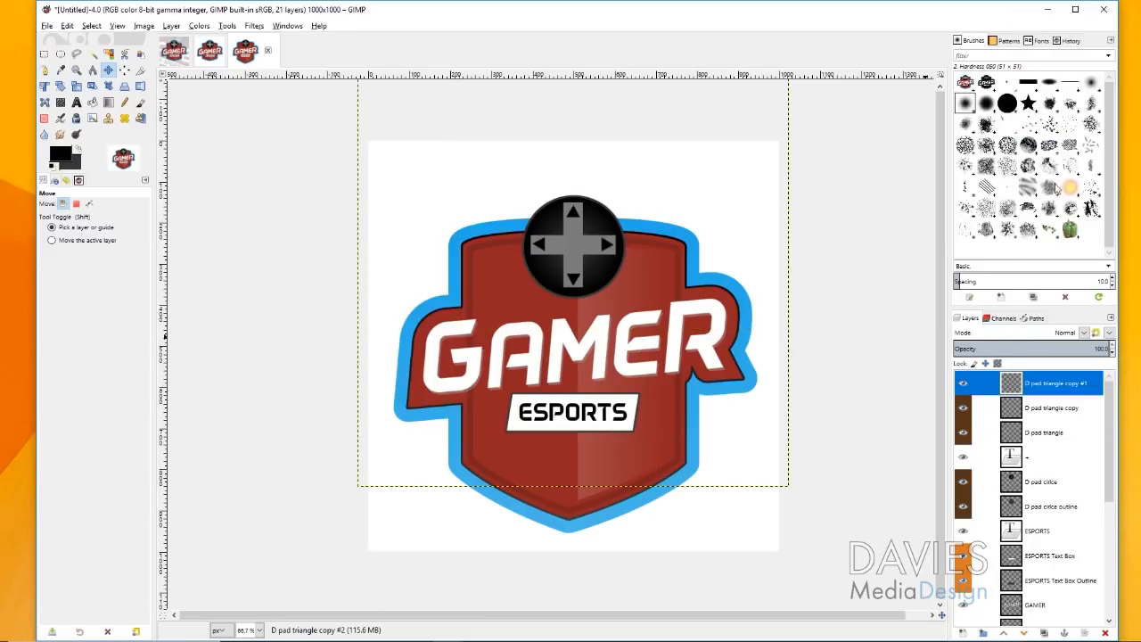
right_click(1021, 390)
click(1057, 146)
right_click(1020, 384)
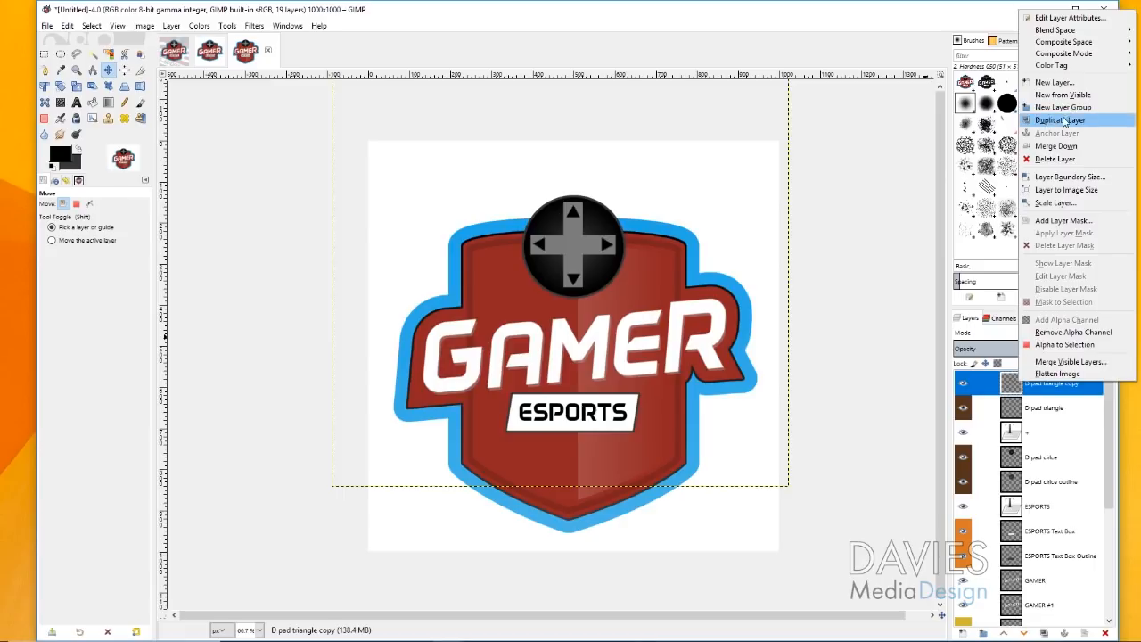
click(1060, 145)
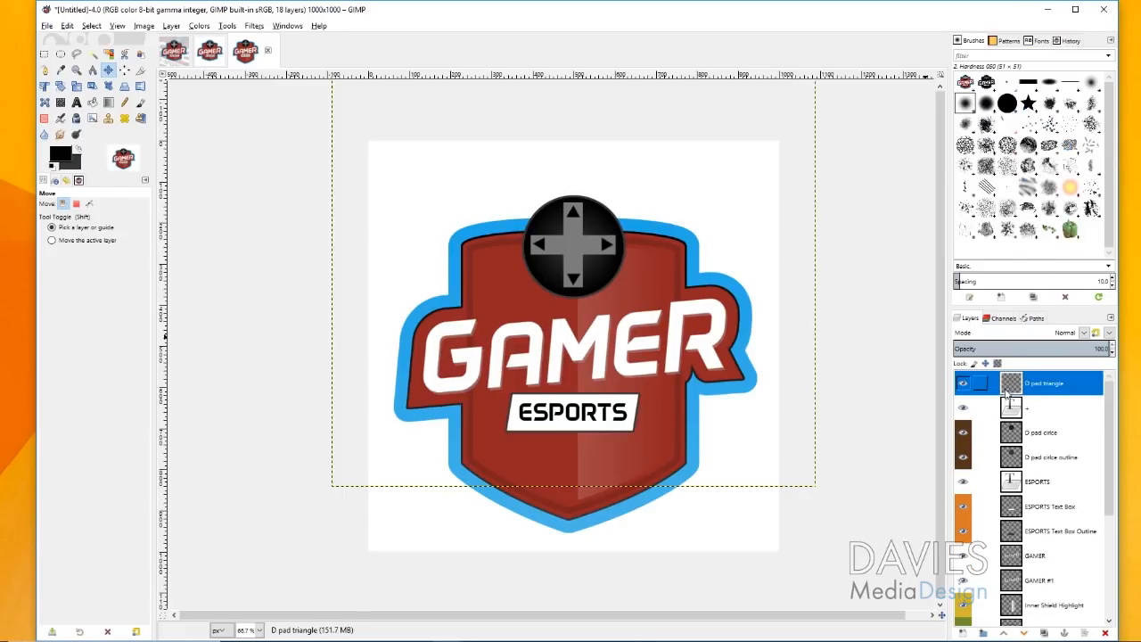
Lower the opacity of the merged D pad triangle layer to about 70.
click(962, 383)
click(963, 384)
drag(1084, 349, 1047, 350)
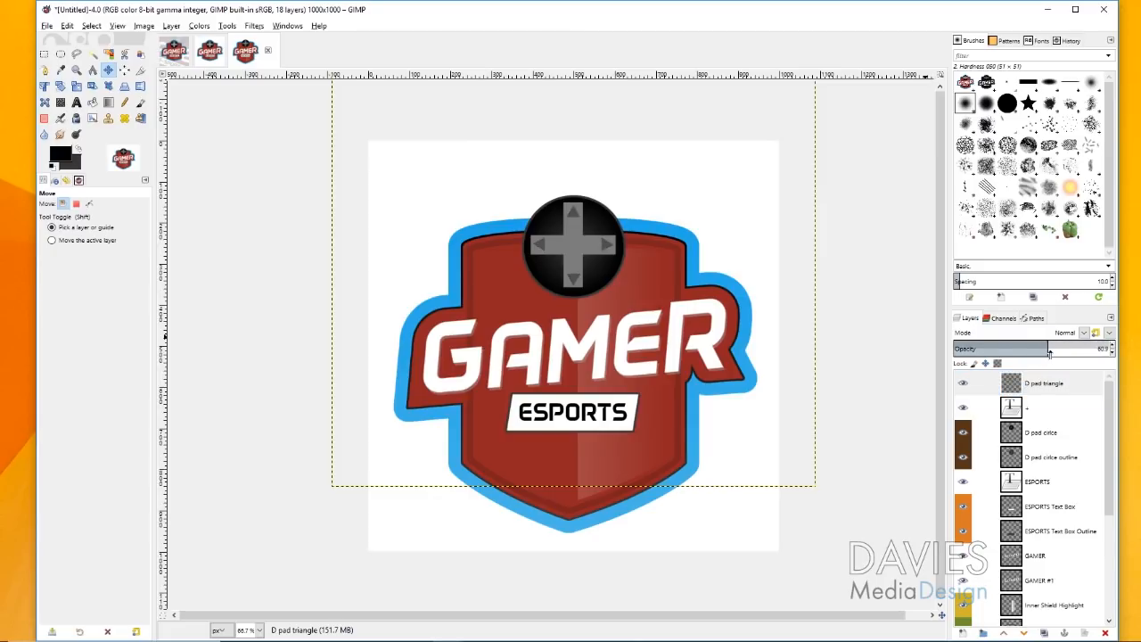
drag(1061, 354, 1063, 354)
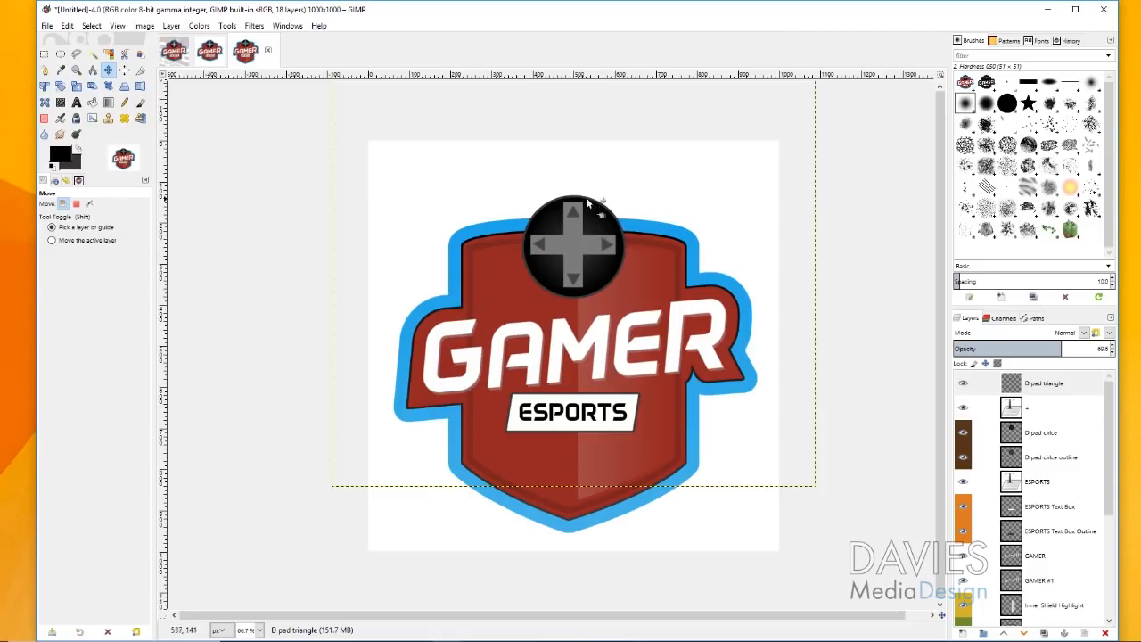
Create a transparent layer named D pad highlight with a brown color tag directly above the D pad cirlce layer.
click(1041, 432)
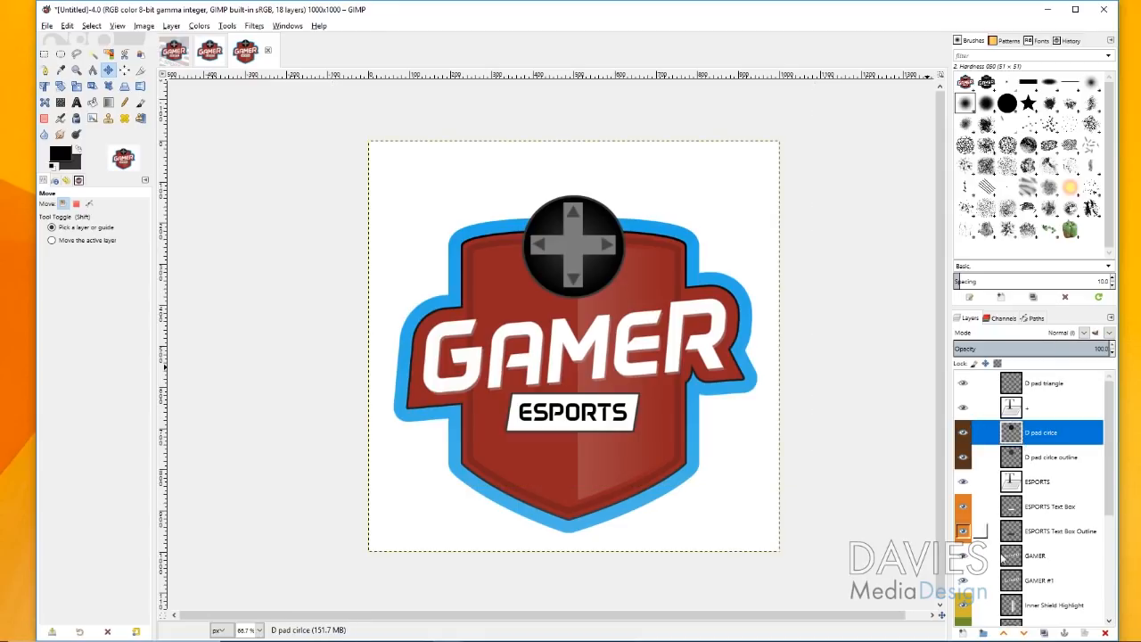
click(963, 632)
click(935, 399)
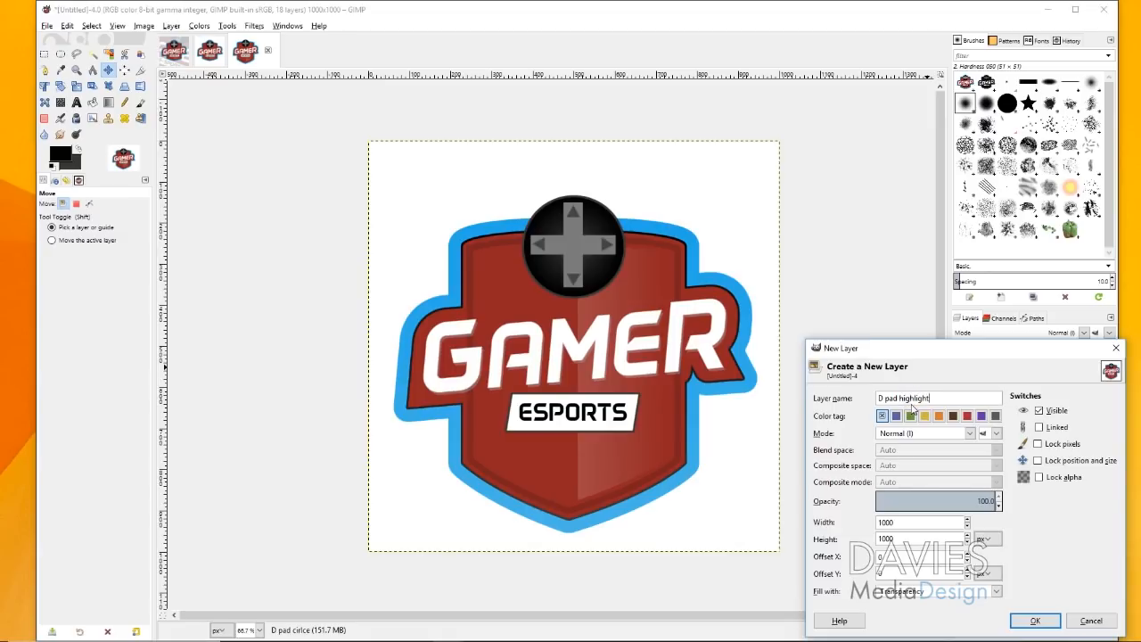
click(953, 417)
click(1032, 618)
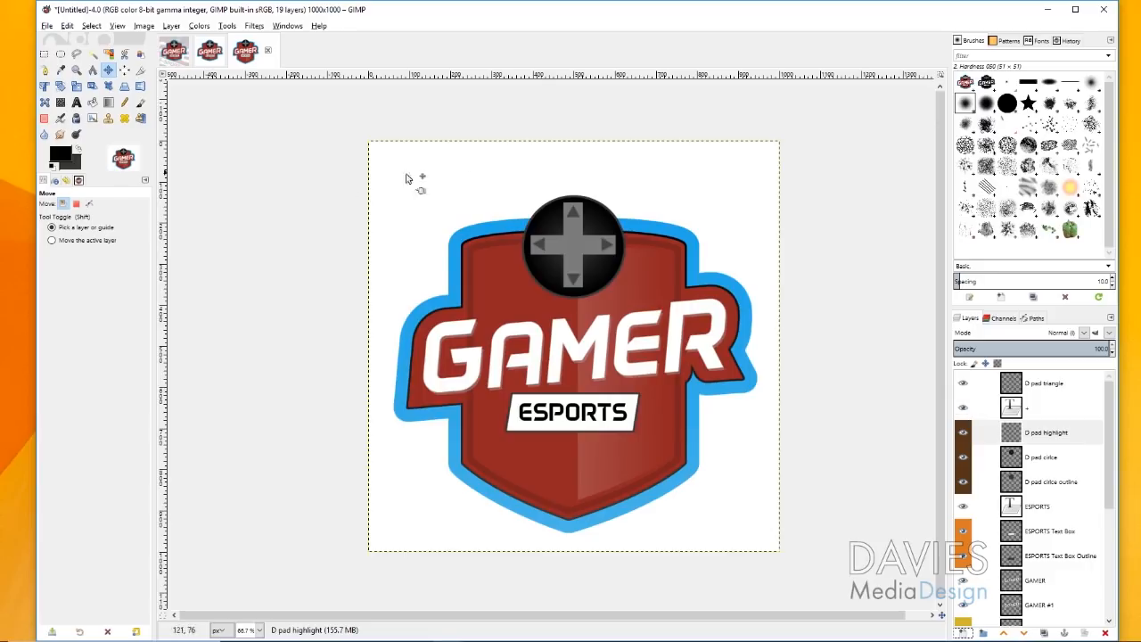
Draw an elliptical selection about 162 by 75 px across the upper part of the D-pad circle.
click(61, 55)
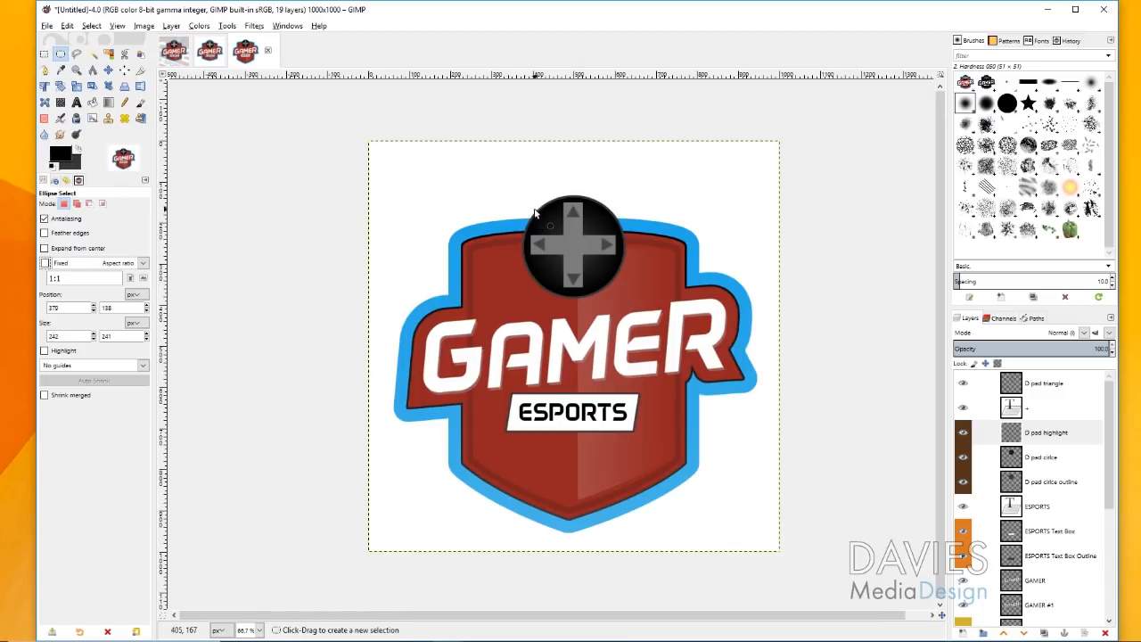
drag(537, 208, 574, 216)
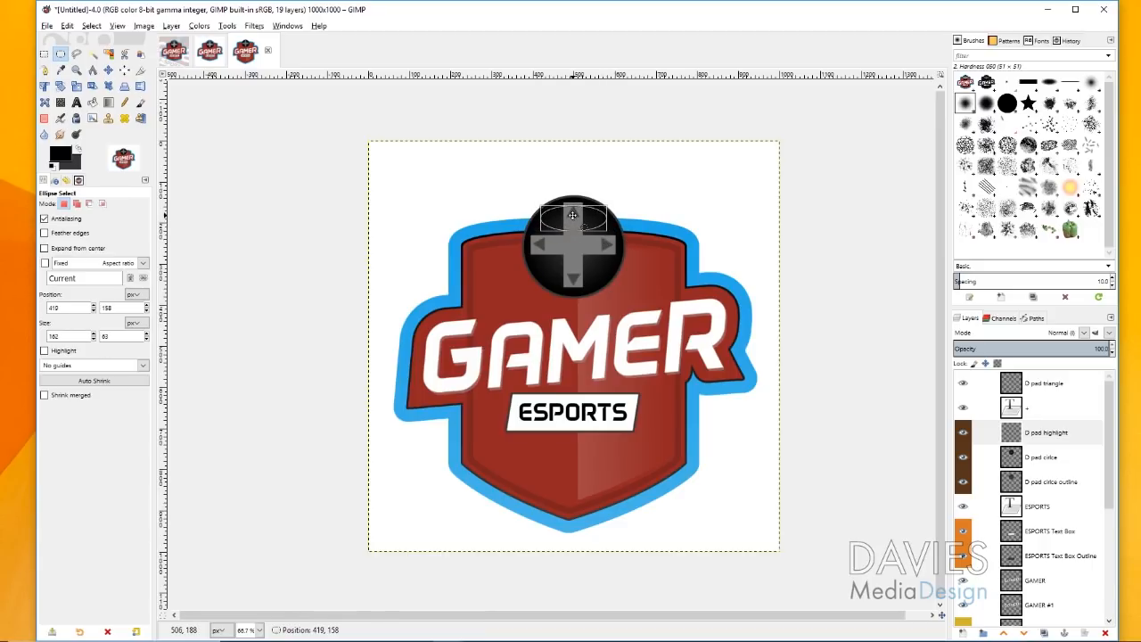
drag(573, 206, 574, 200)
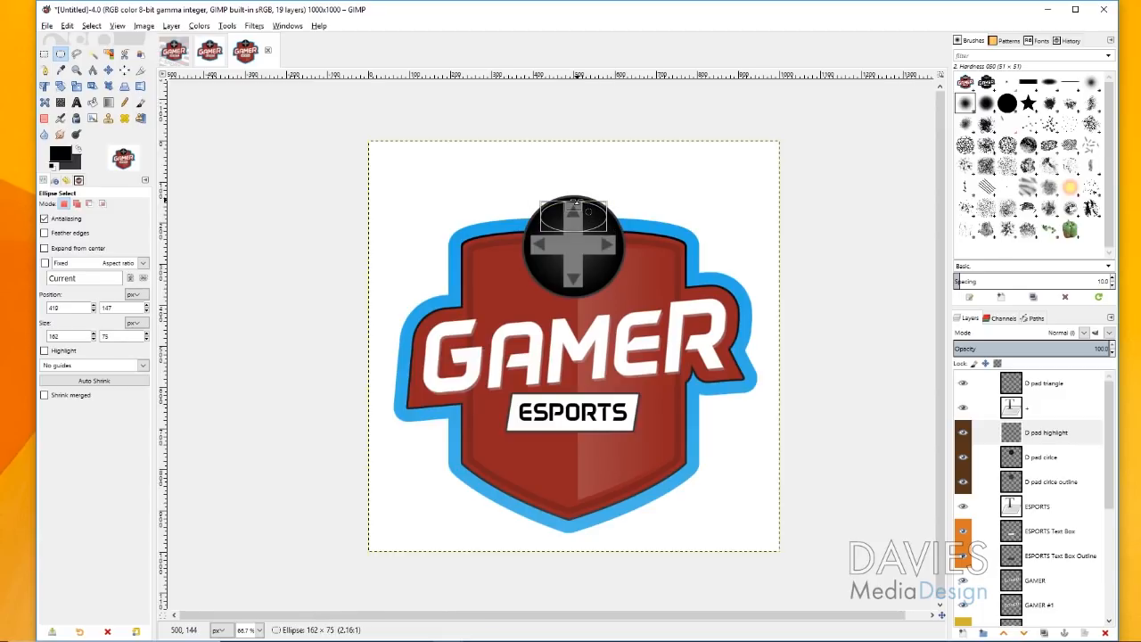
Set up the Blend tool with a white foreground color and the FG to Transparent gradient.
click(108, 102)
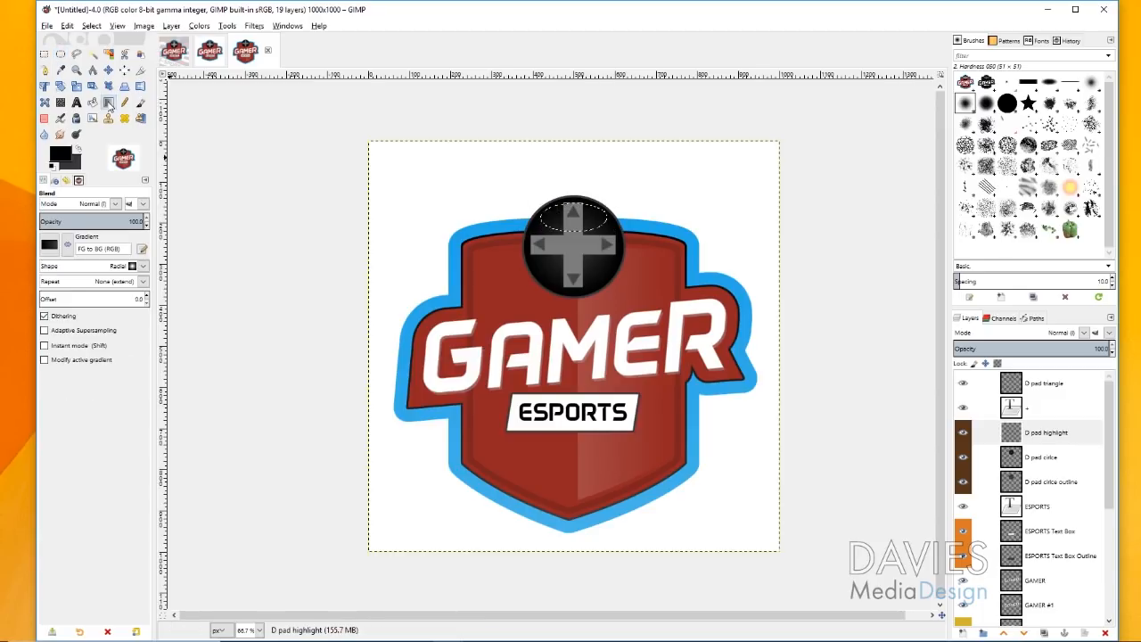
click(61, 156)
click(162, 231)
click(134, 274)
click(50, 245)
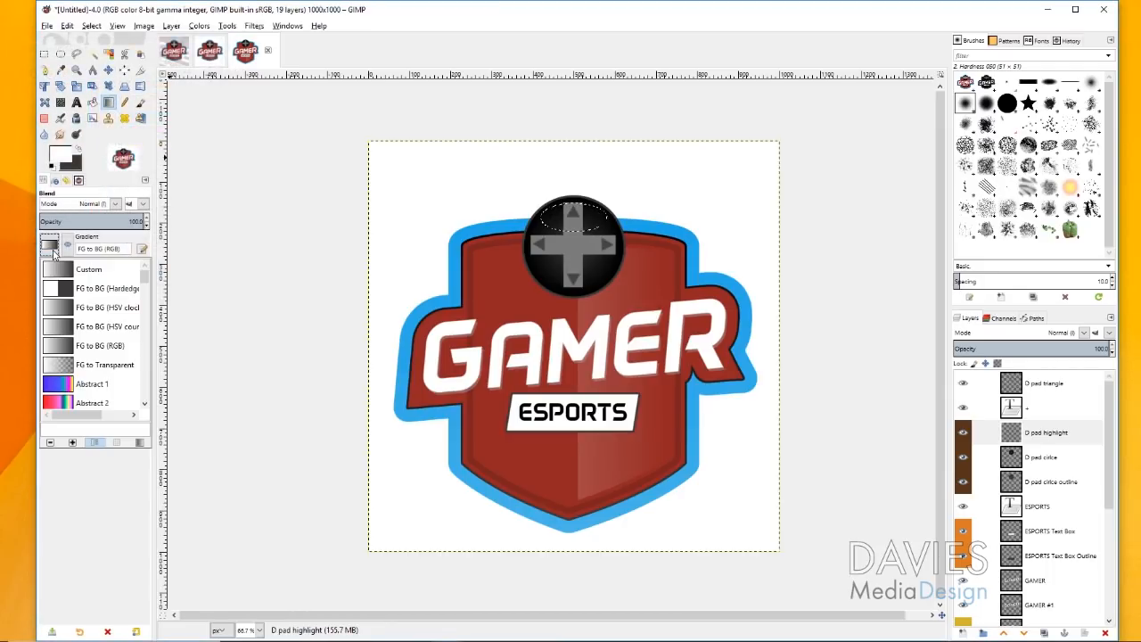
click(62, 365)
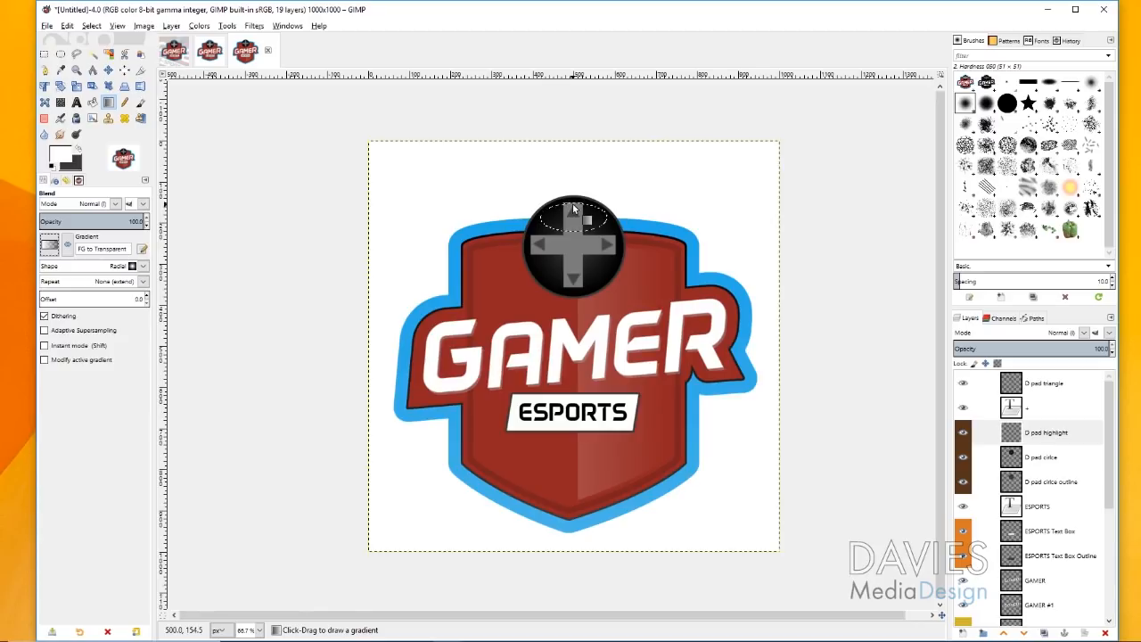
Fill the ellipse with a linear white-to-transparent gradient running straight down from its upper edge to about X 500, Y 202.
drag(573, 208, 572, 226)
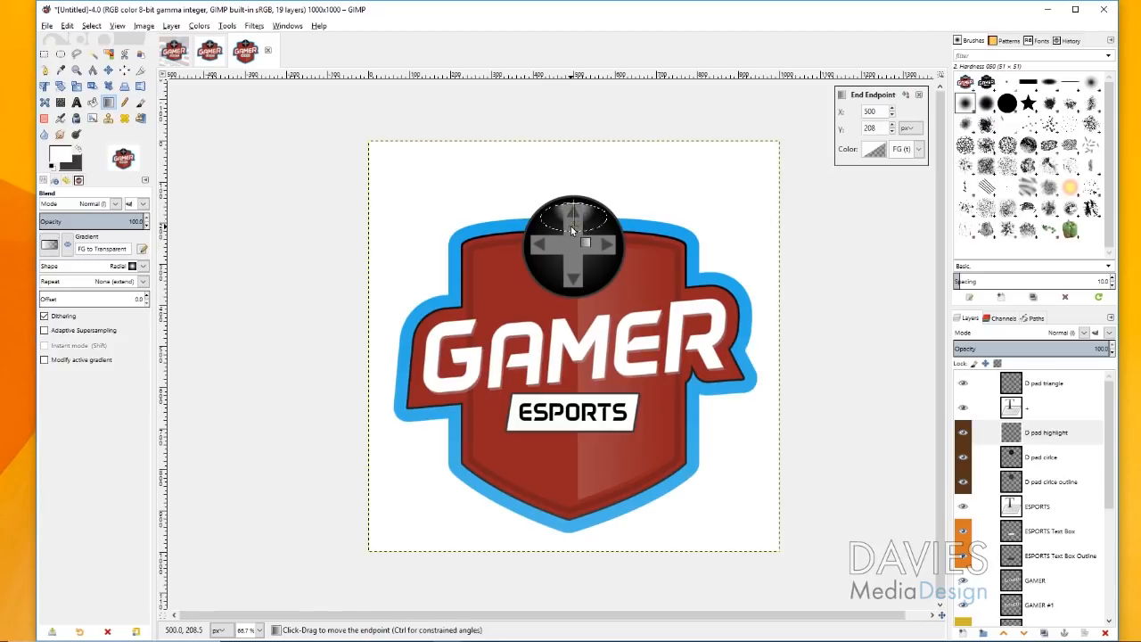
key(Return)
click(142, 270)
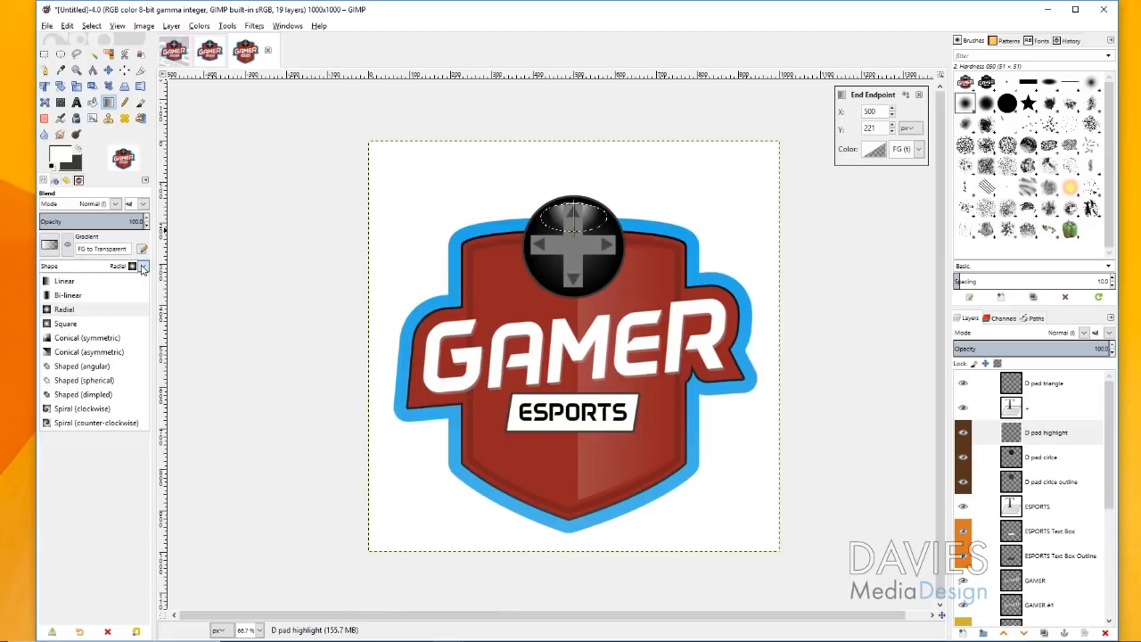
click(91, 287)
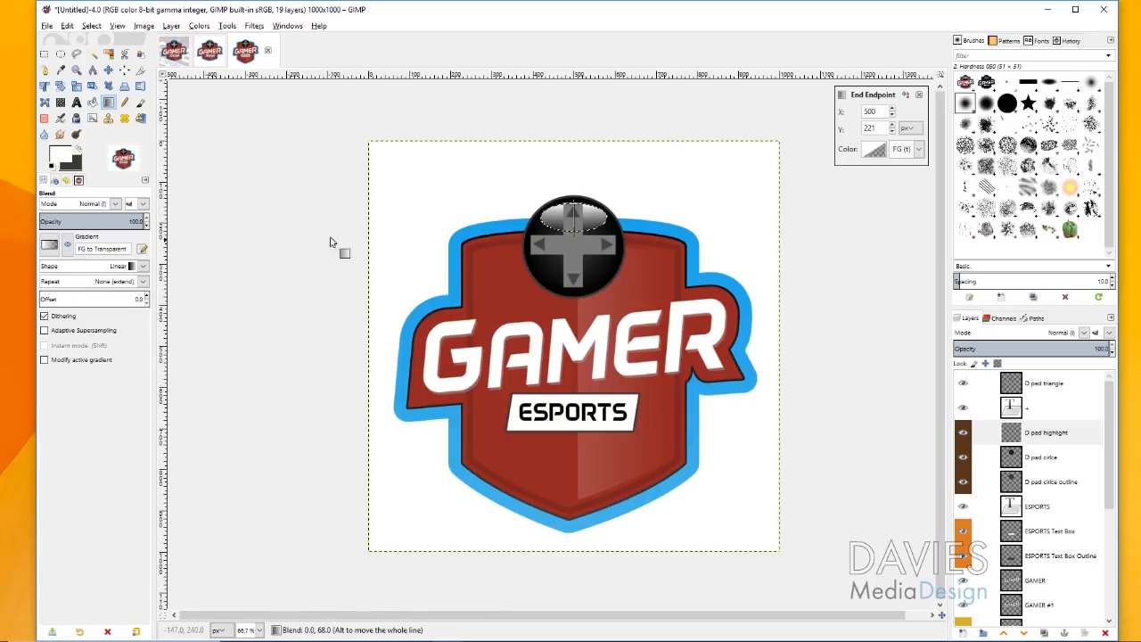
drag(574, 231, 573, 225)
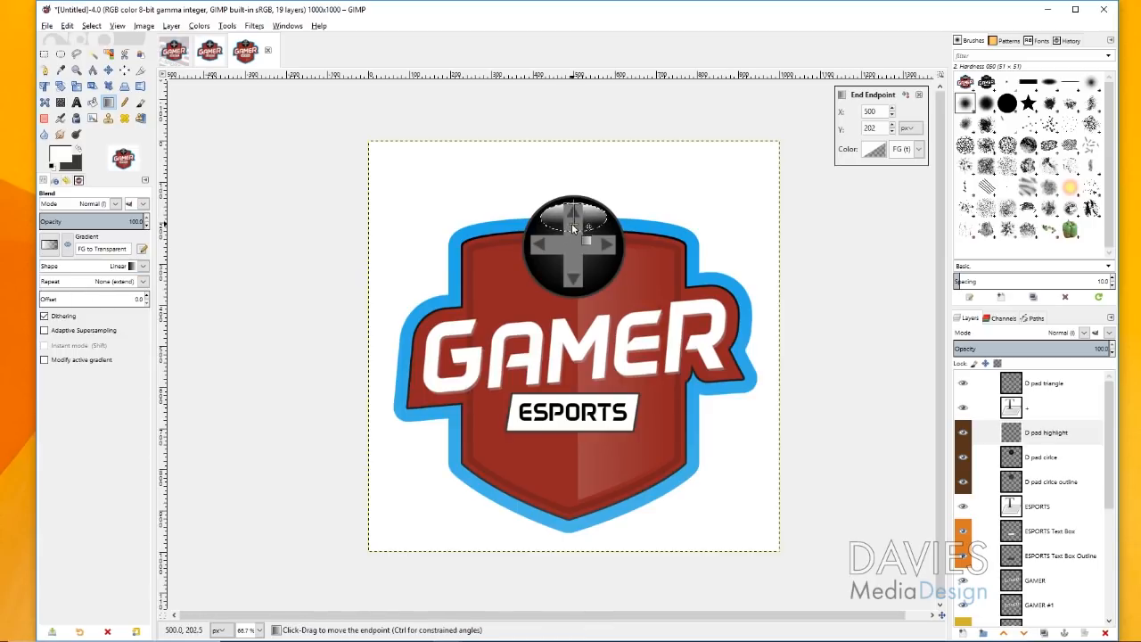
click(108, 70)
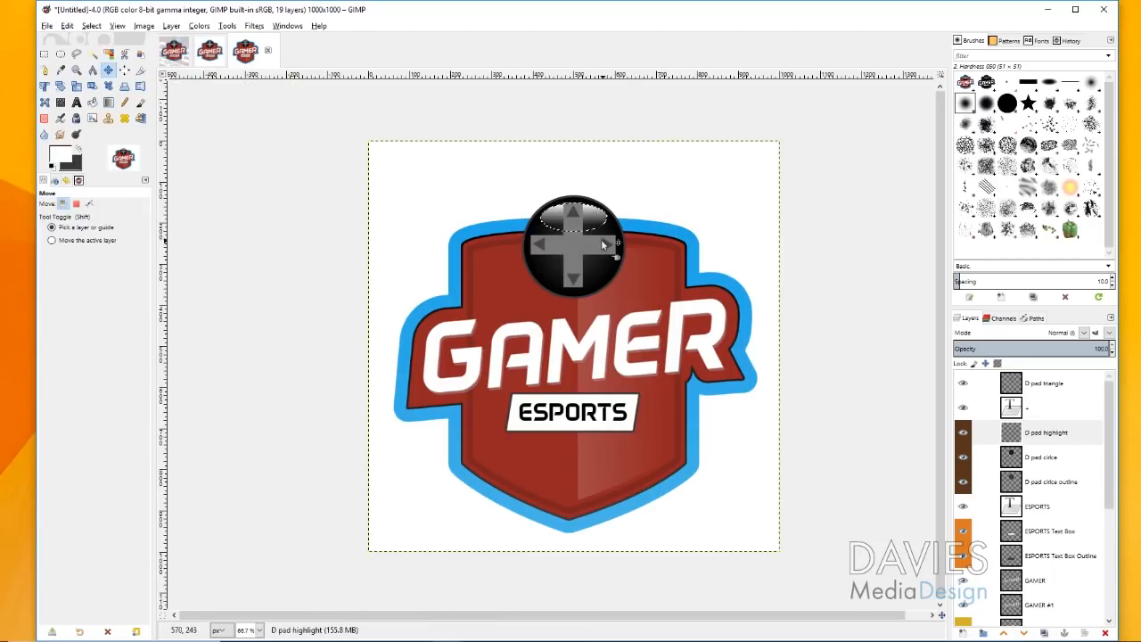
Clear the selection and lower the D pad highlight layer's opacity to about 41.
click(98, 25)
click(107, 55)
click(1052, 432)
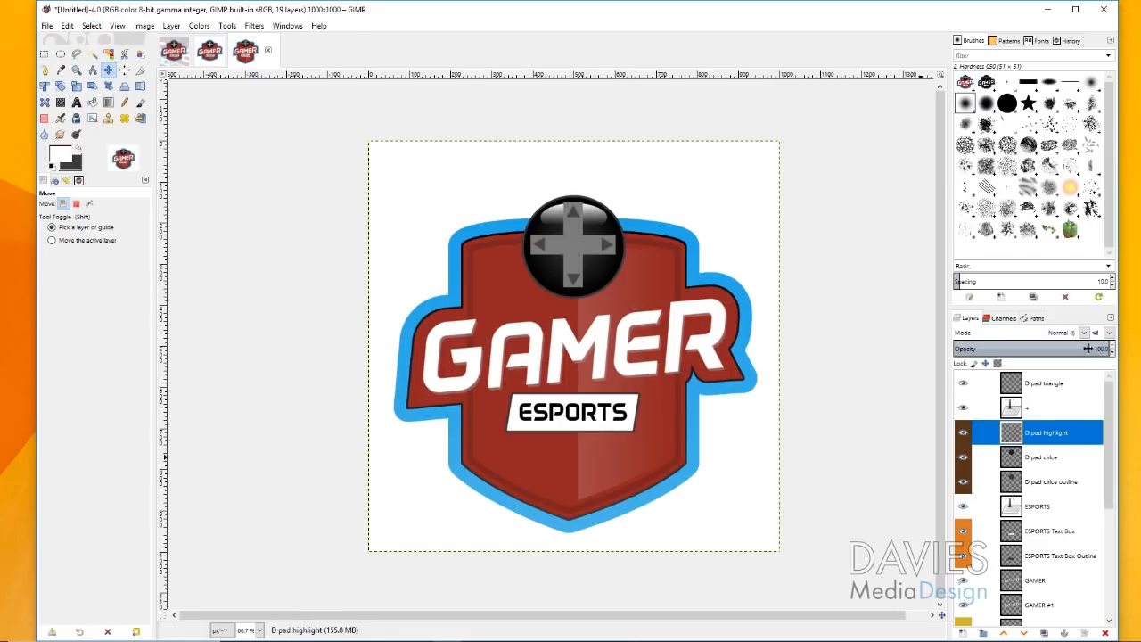
drag(1102, 349, 1013, 358)
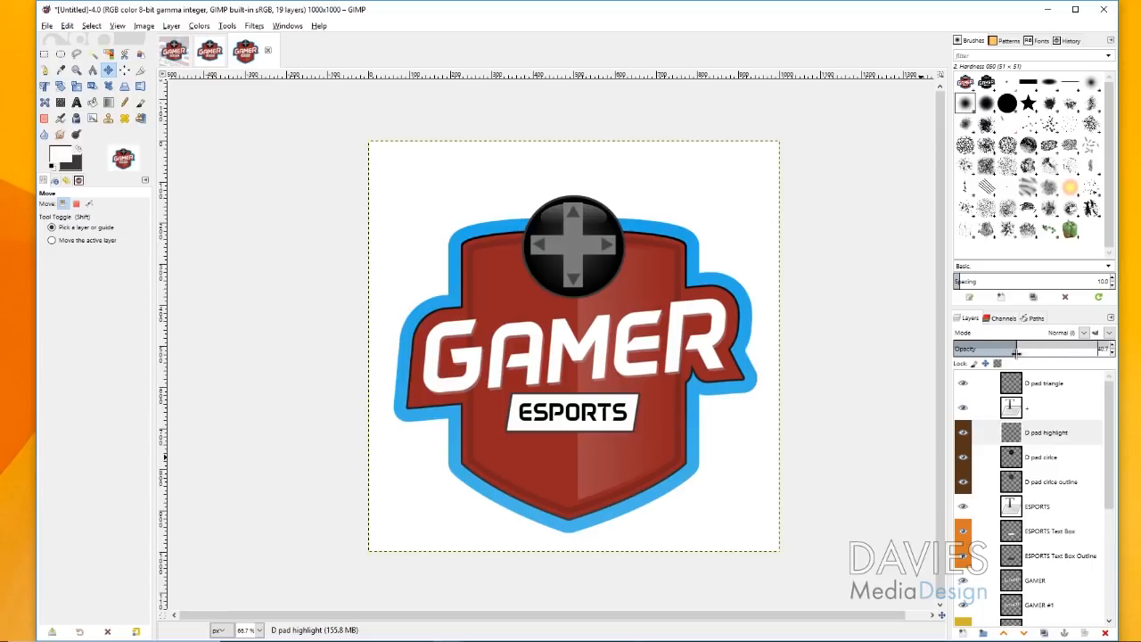
Load the D pad circle outline layer's opaque area as a selection and grow it by 5 px.
click(1014, 481)
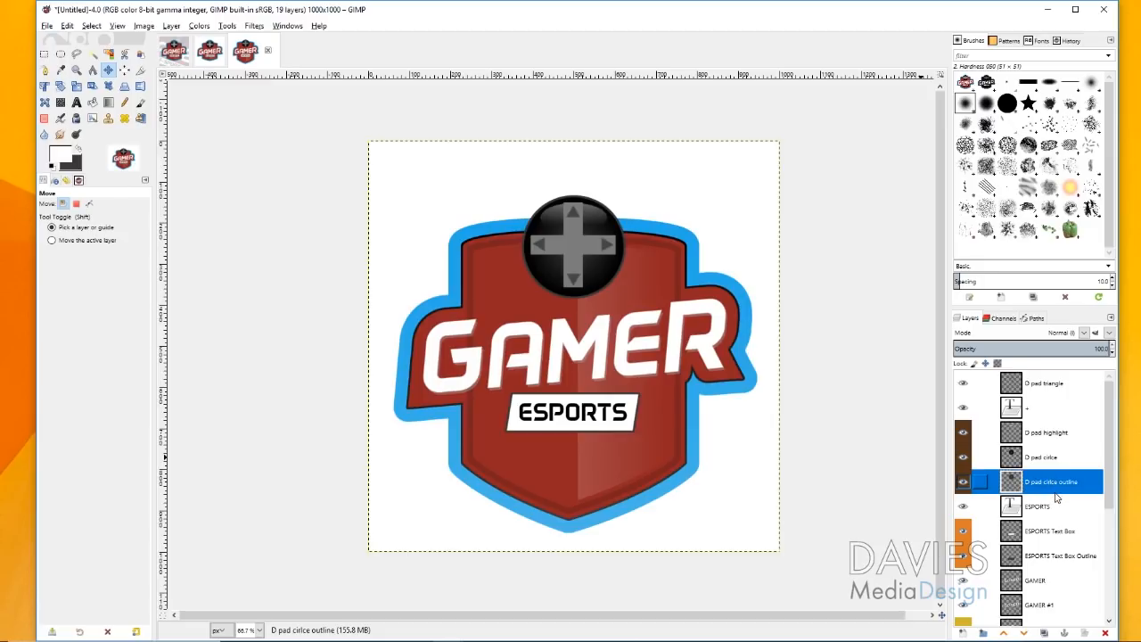
click(170, 27)
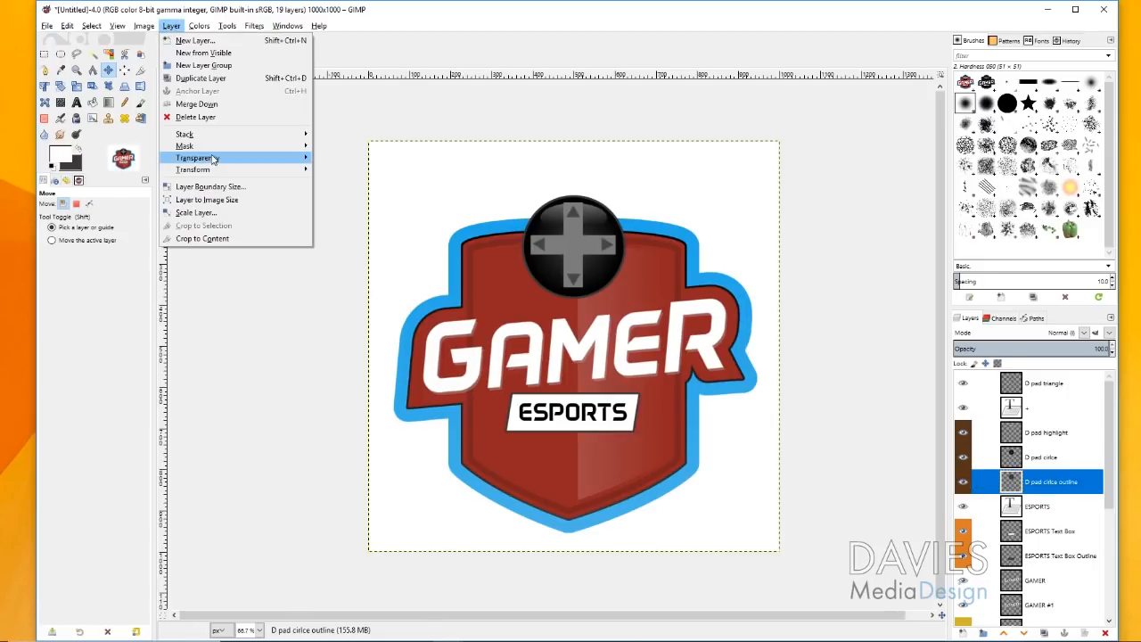
mouse_move(214, 160)
click(374, 230)
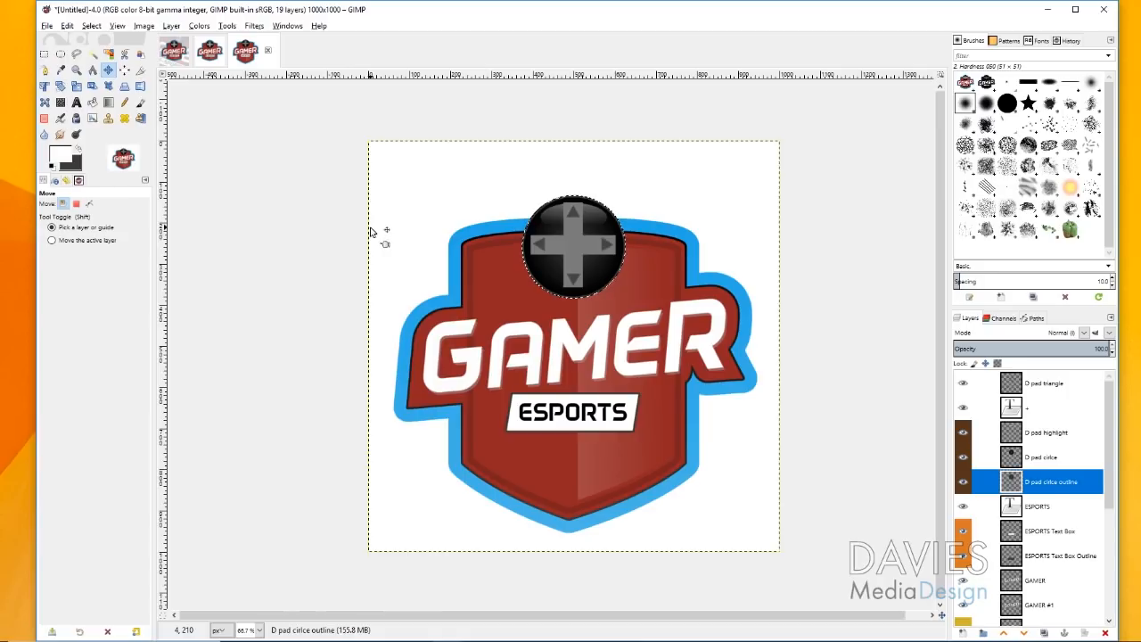
click(93, 27)
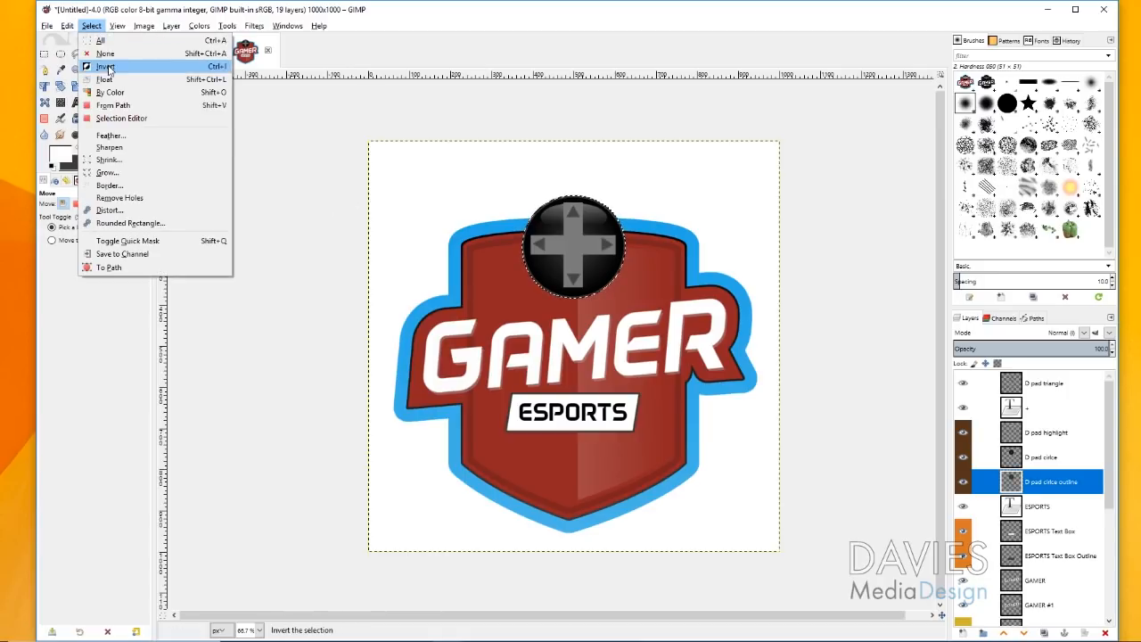
click(107, 172)
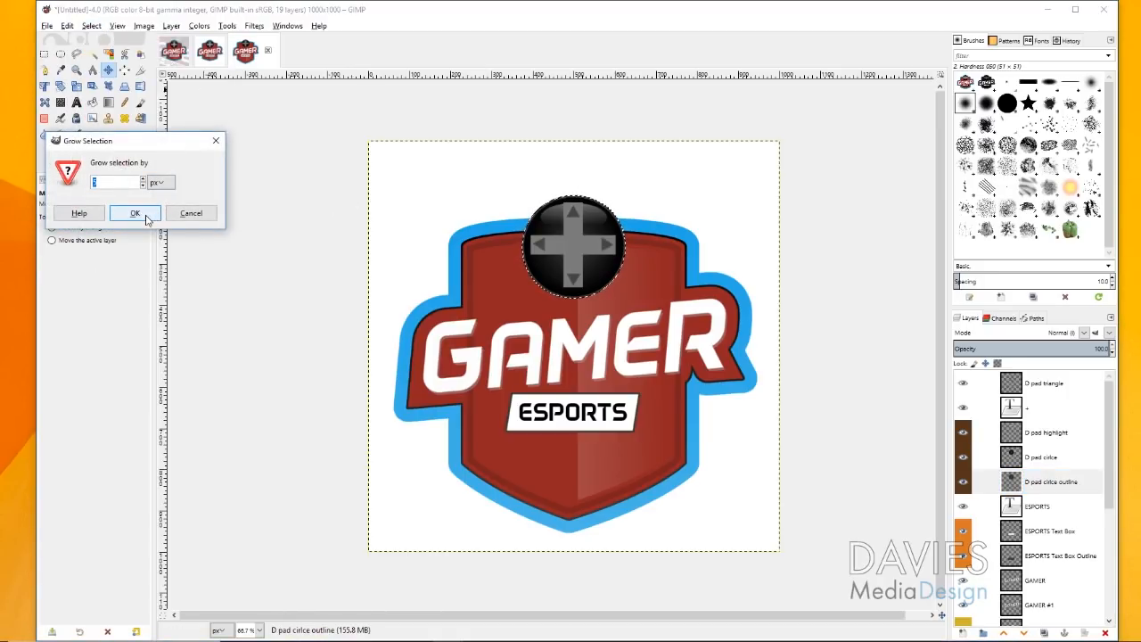
click(134, 213)
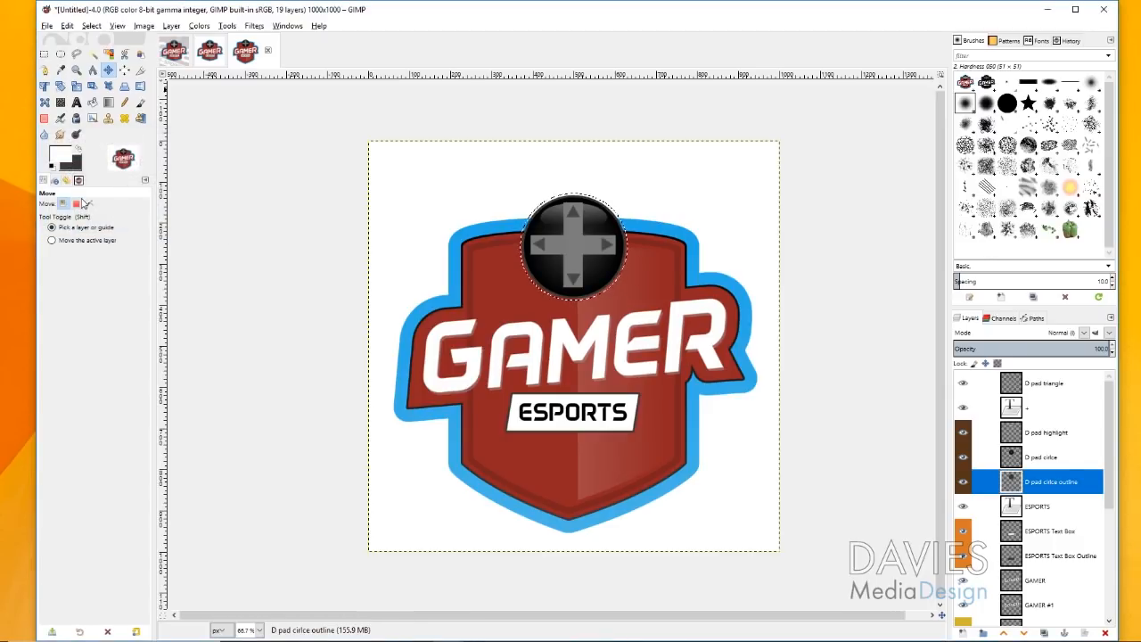
Create a transparent layer named "D pad circle outline red" and place it directly below the D pad circle outline layer.
click(963, 633)
click(937, 398)
double_click(903, 401)
text(circle outline red)
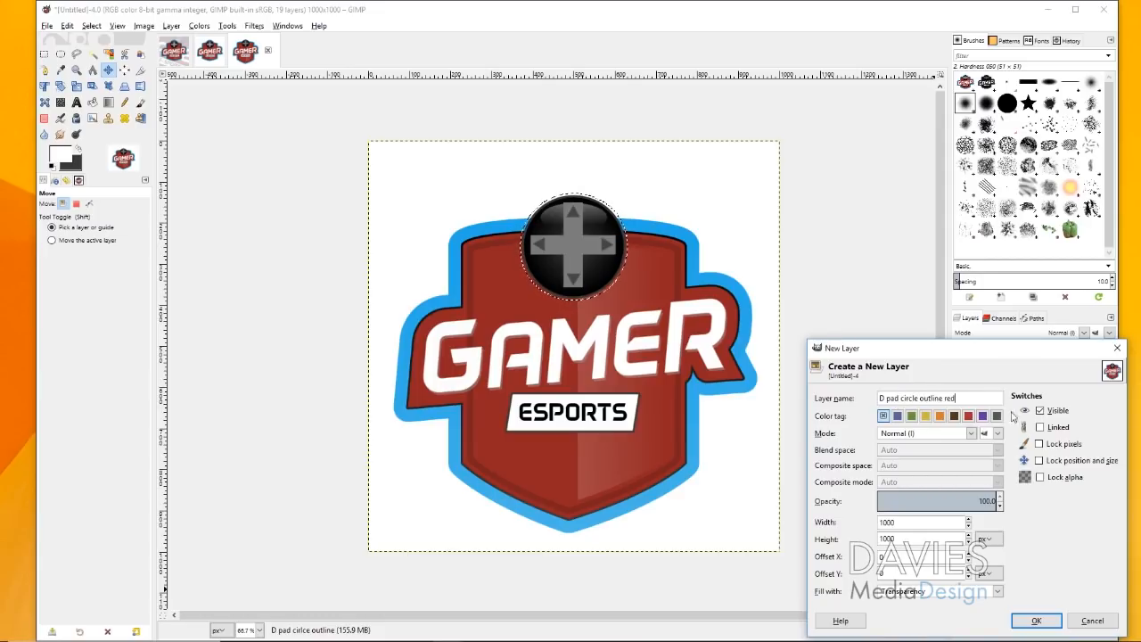
click(1034, 620)
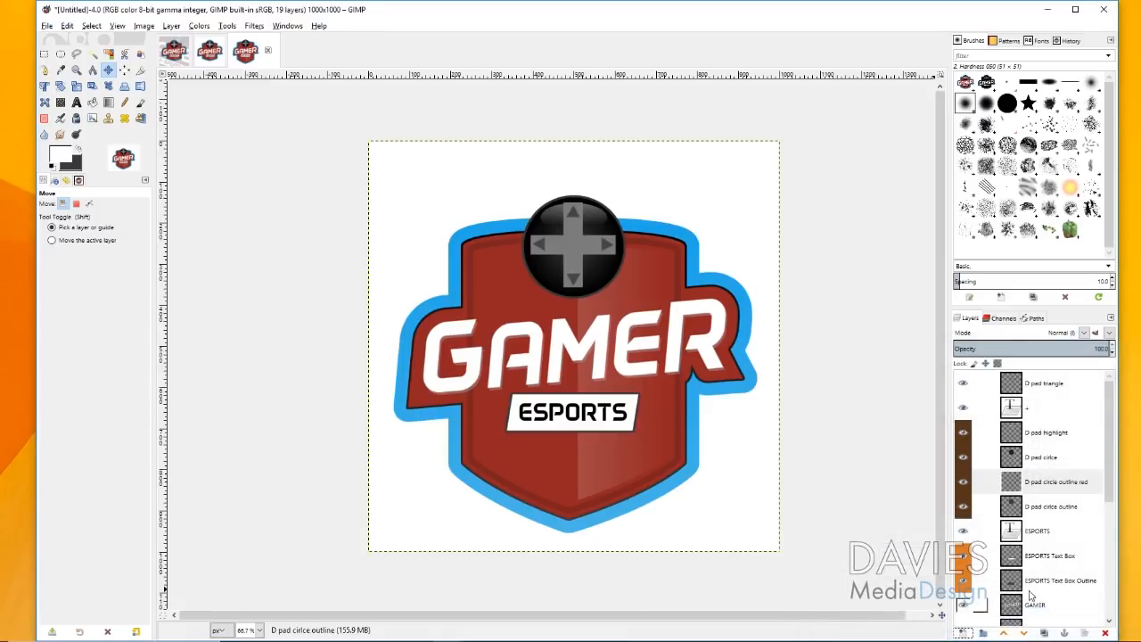
click(1016, 486)
drag(1017, 507, 1015, 515)
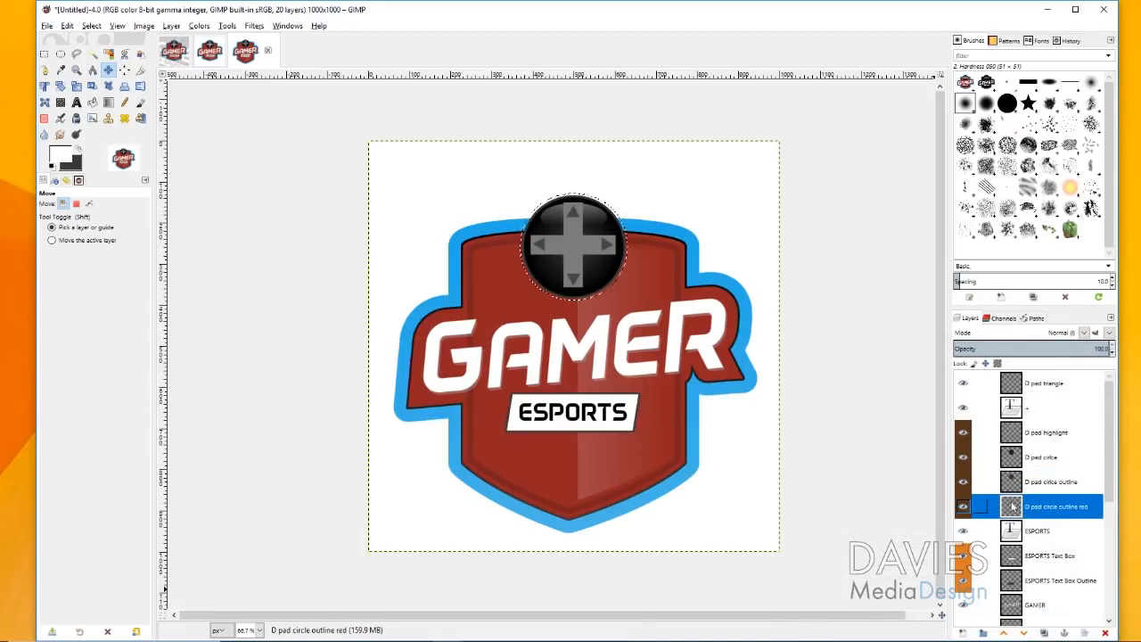
Set the foreground to the saved dark red 902323 and bucket-fill the grown circle selection with it.
click(57, 151)
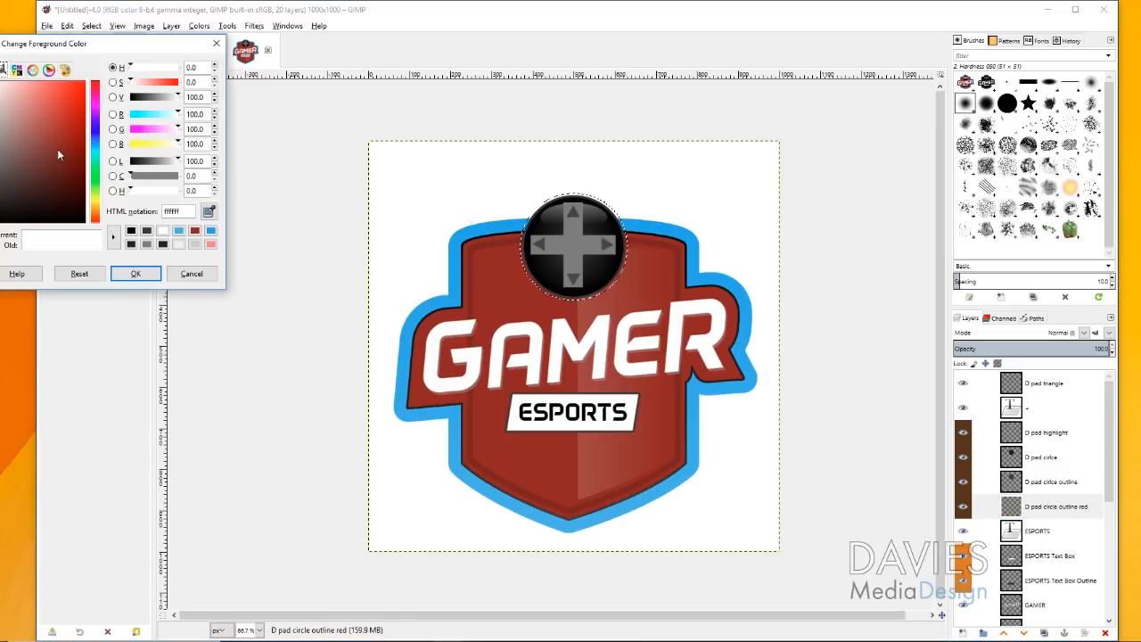
click(196, 232)
click(139, 275)
click(93, 102)
click(540, 218)
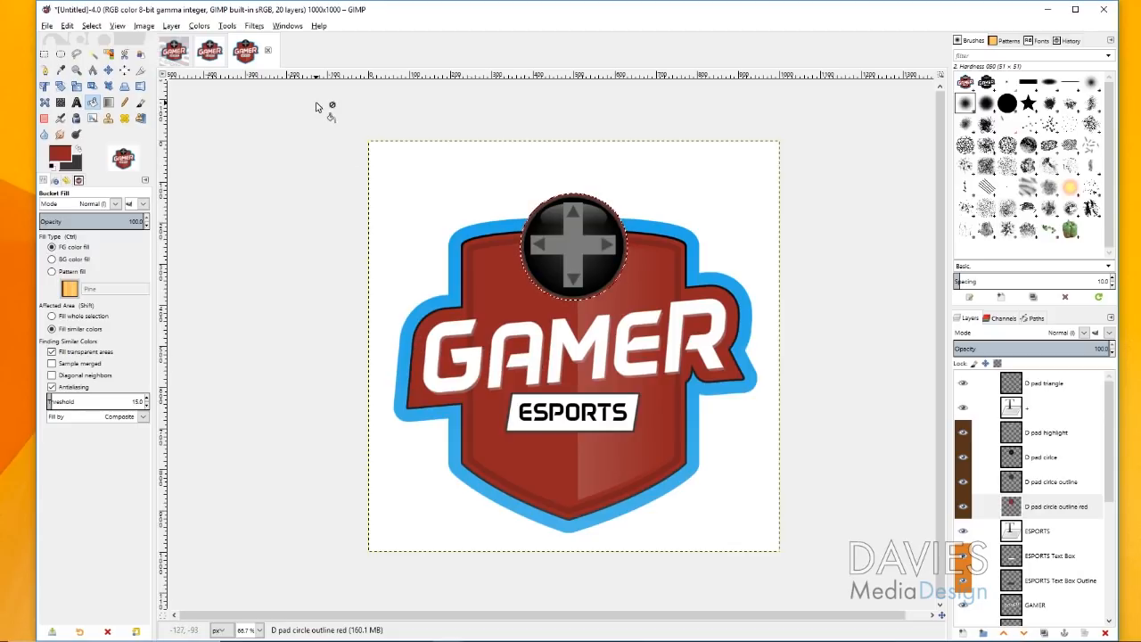
Grow the circle selection by 30 px.
click(92, 26)
click(121, 187)
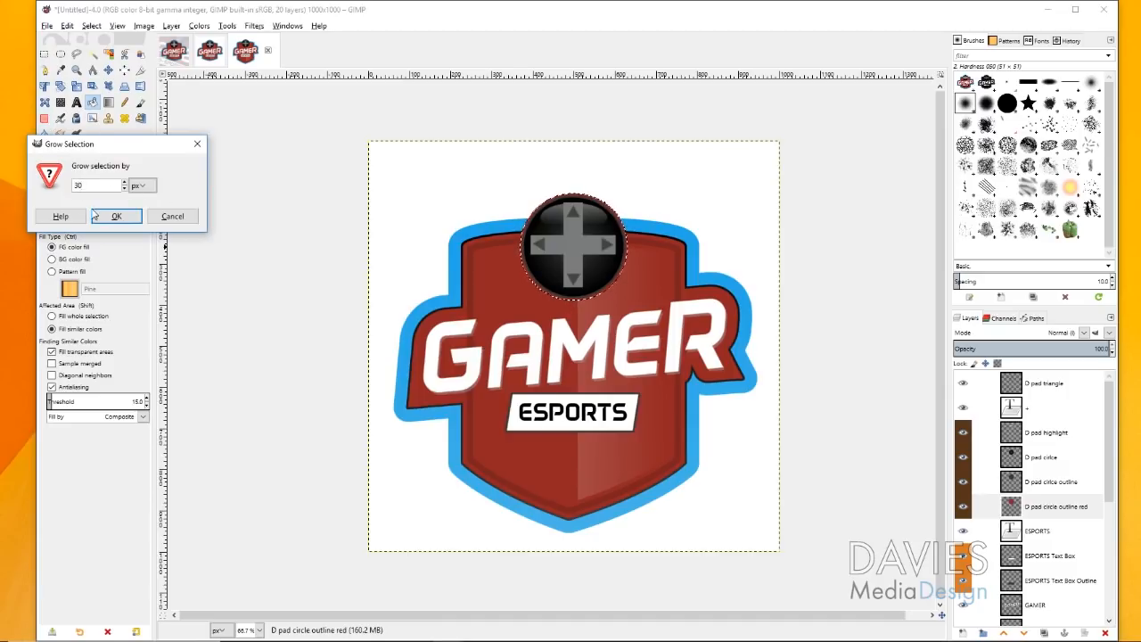
click(111, 216)
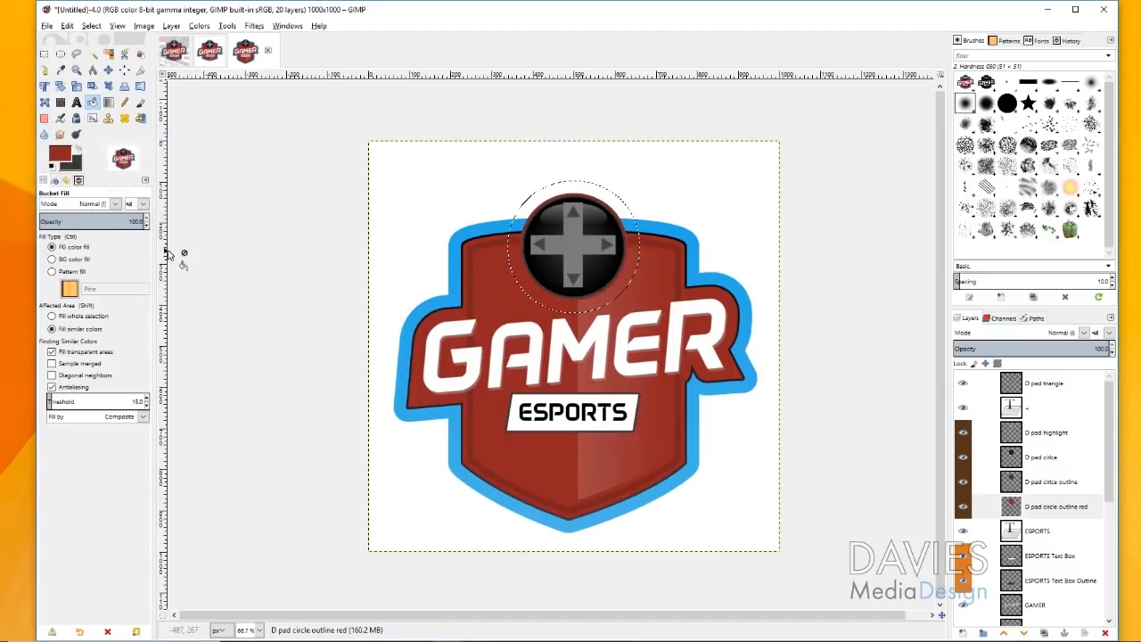
Add a transparent layer named "D pad circle outline blue" above the red outline layer.
click(964, 633)
click(956, 397)
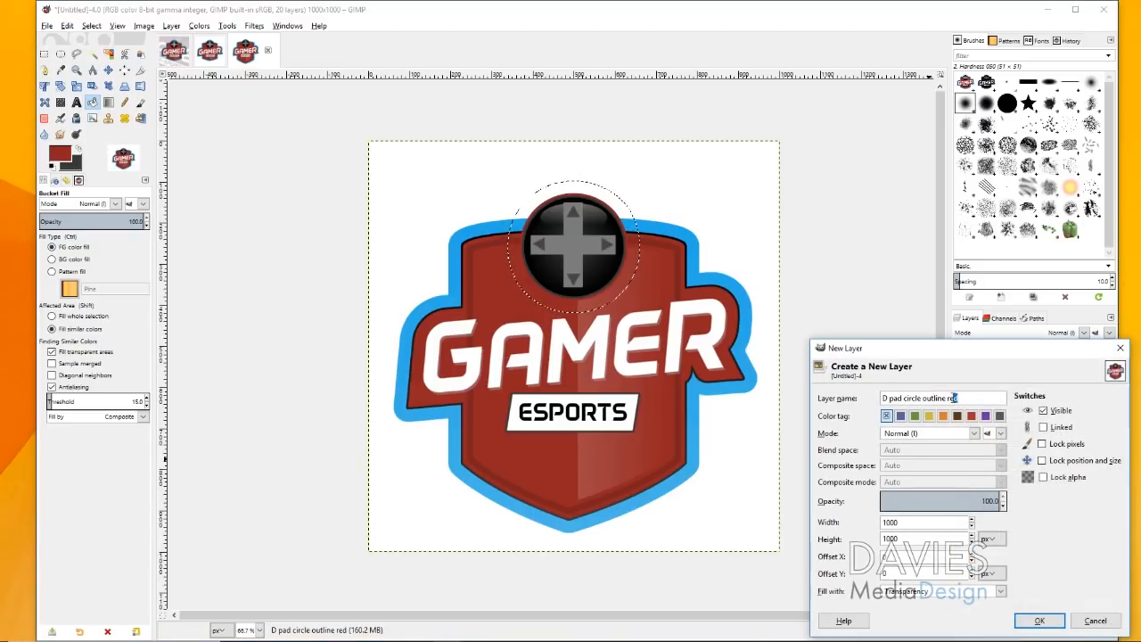
double_click(952, 398)
text(blue)
click(1045, 621)
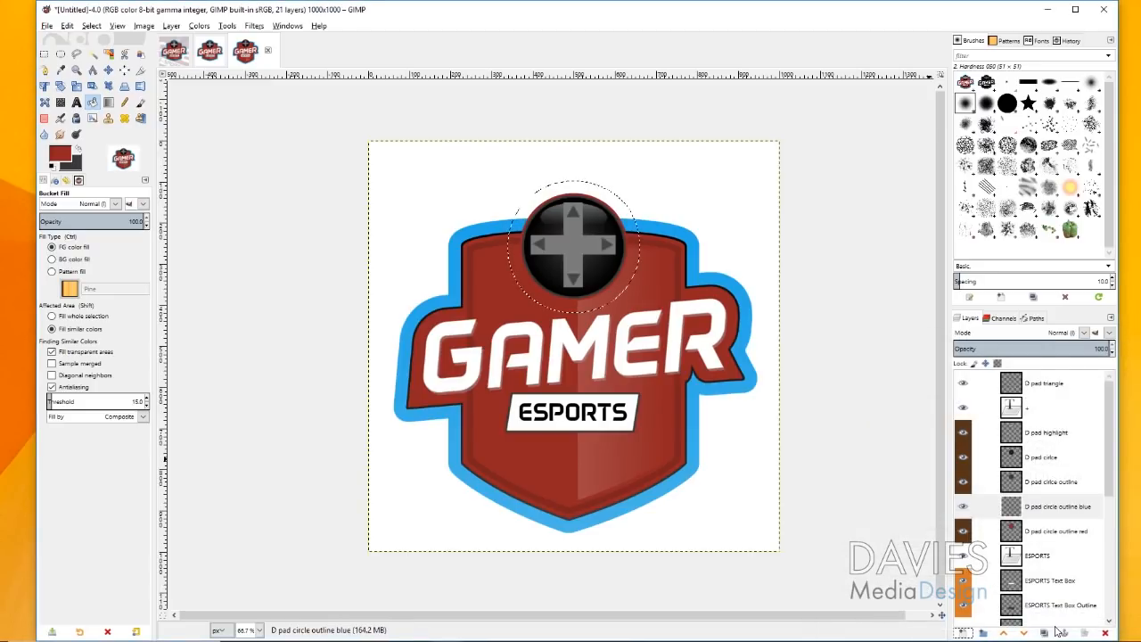
Set the foreground color to blue 18aaea and the background to the lighter blue from the color history.
click(68, 158)
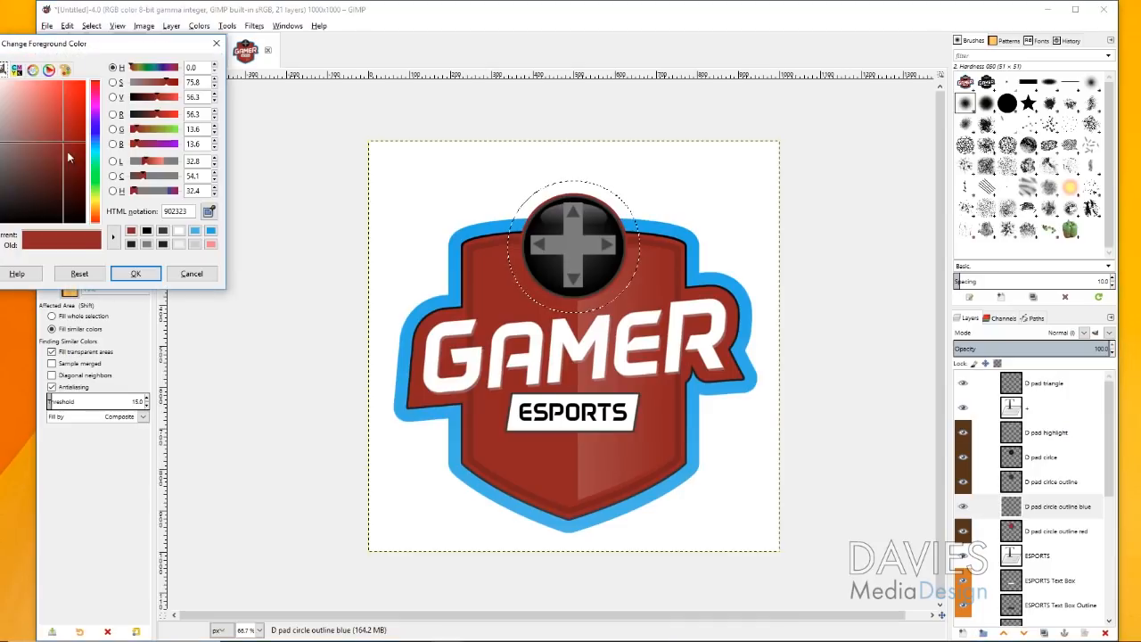
click(201, 230)
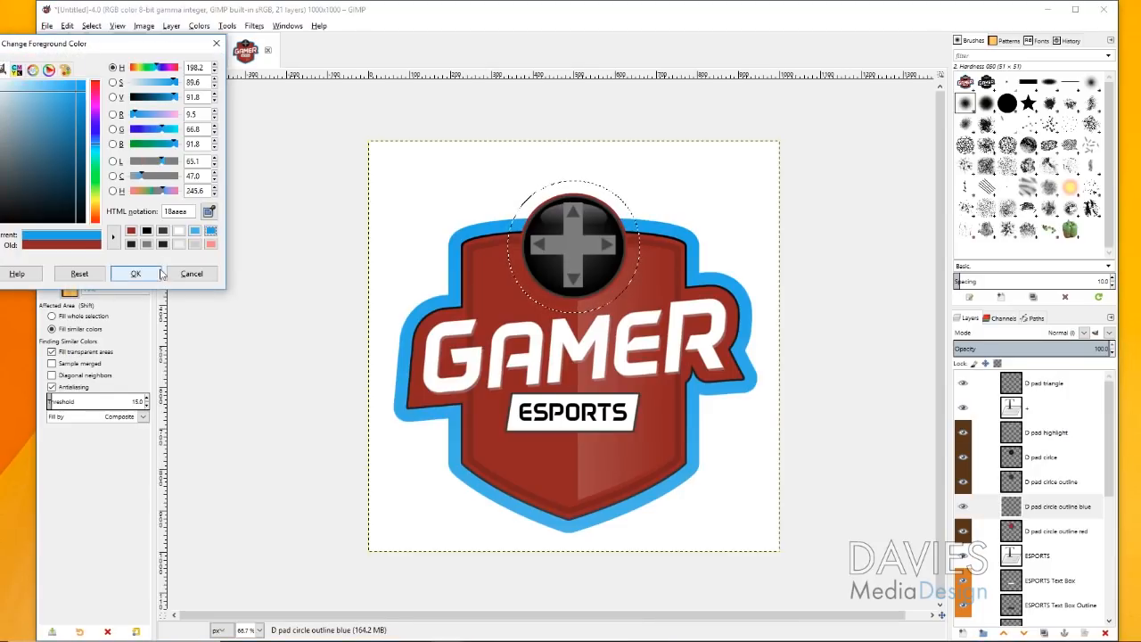
click(149, 272)
click(76, 169)
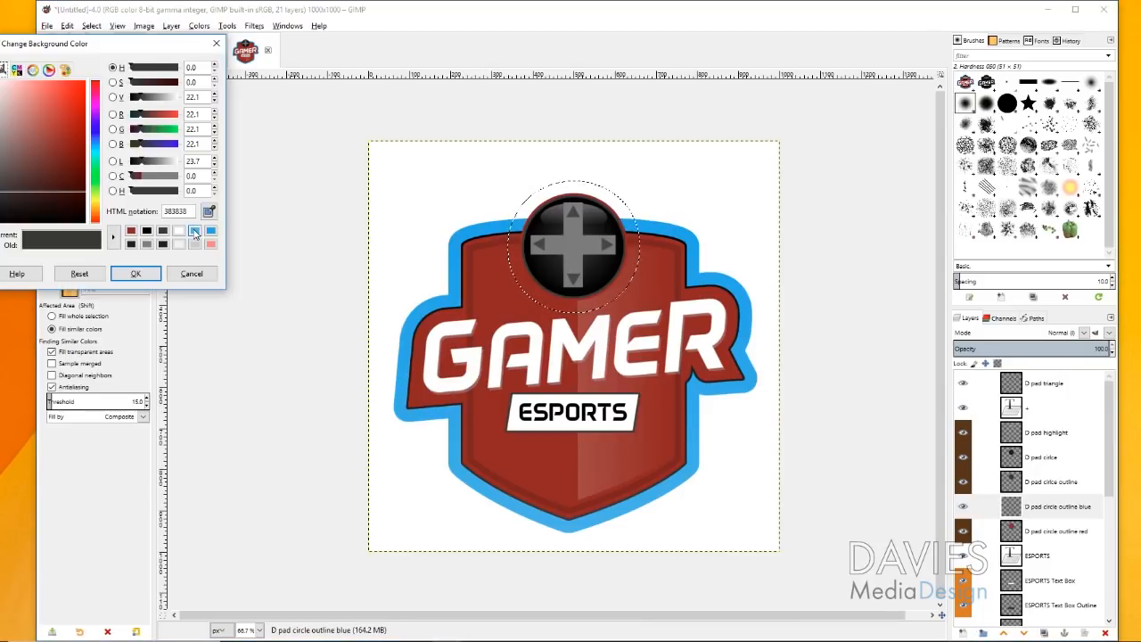
click(191, 273)
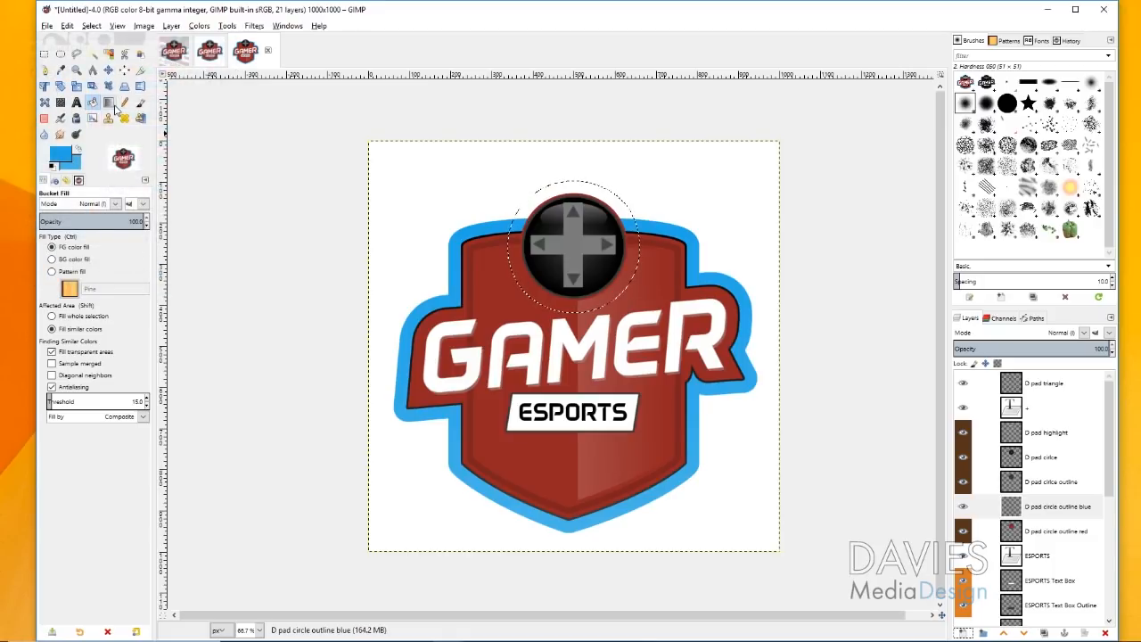
Fill the selection with a linear FG to Transparent gradient running straight down from about X 488, Y 182 to X 488, Y 954.
click(115, 105)
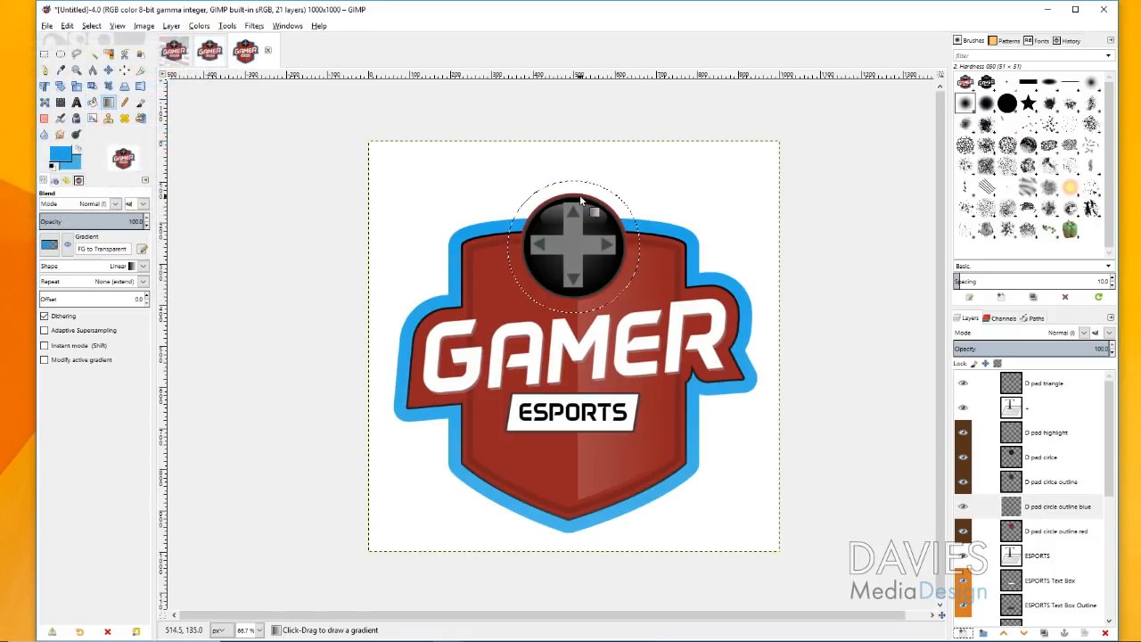
drag(572, 225, 570, 533)
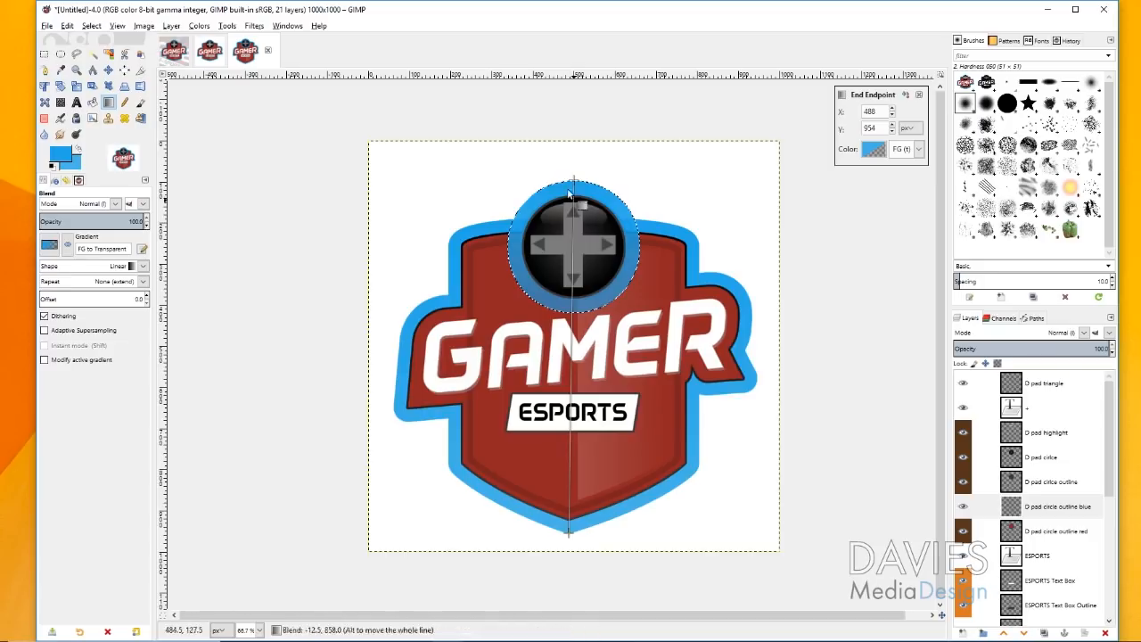
drag(574, 179, 569, 218)
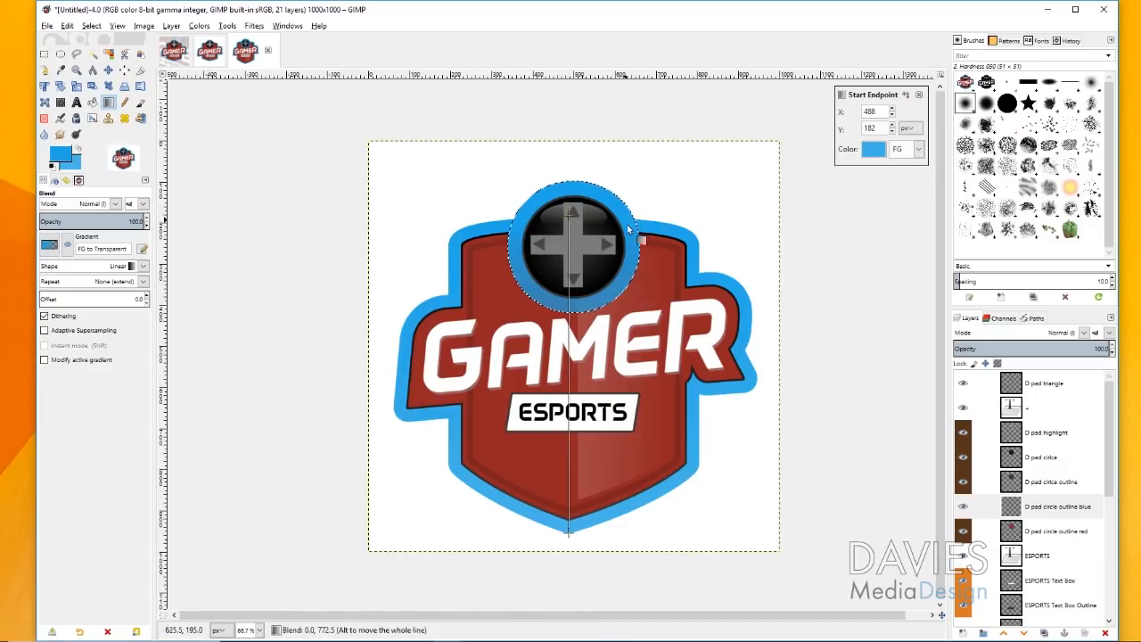
click(107, 70)
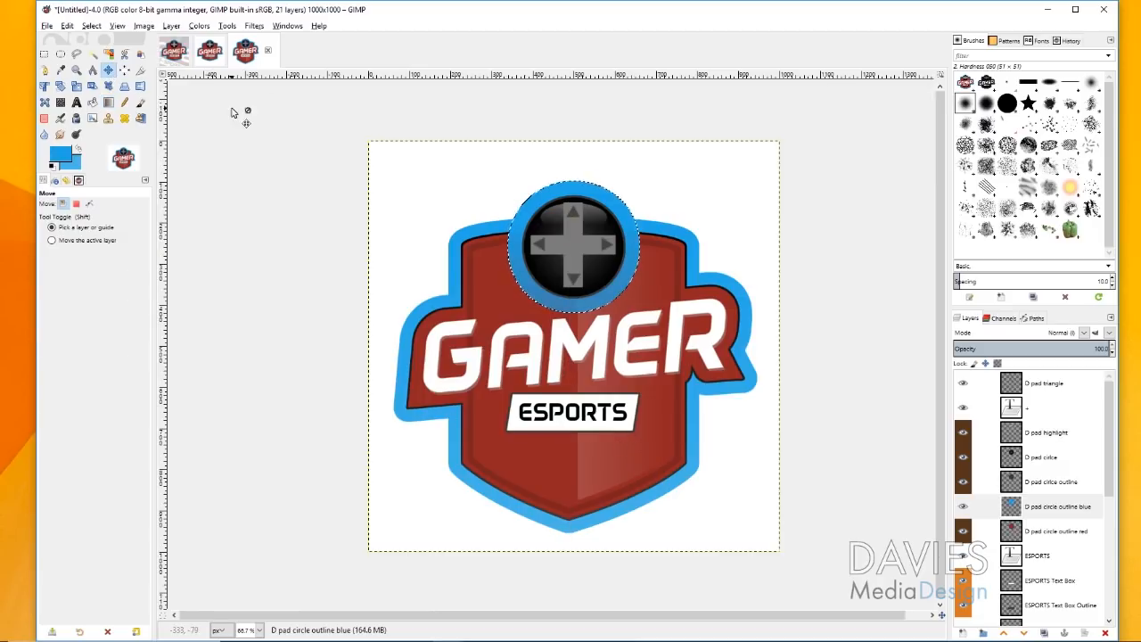
Clear the selection and move the D pad circle outline blue layer between Shield Outline 1 and Gamer Text Outline Blue.
click(94, 27)
click(98, 40)
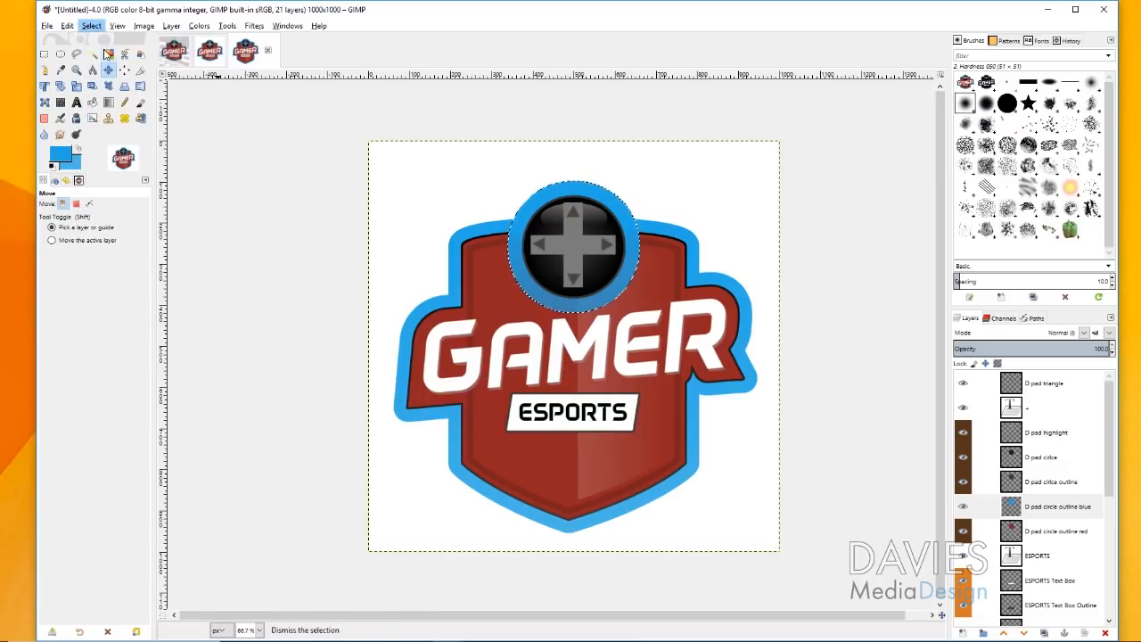
drag(1021, 508, 1032, 544)
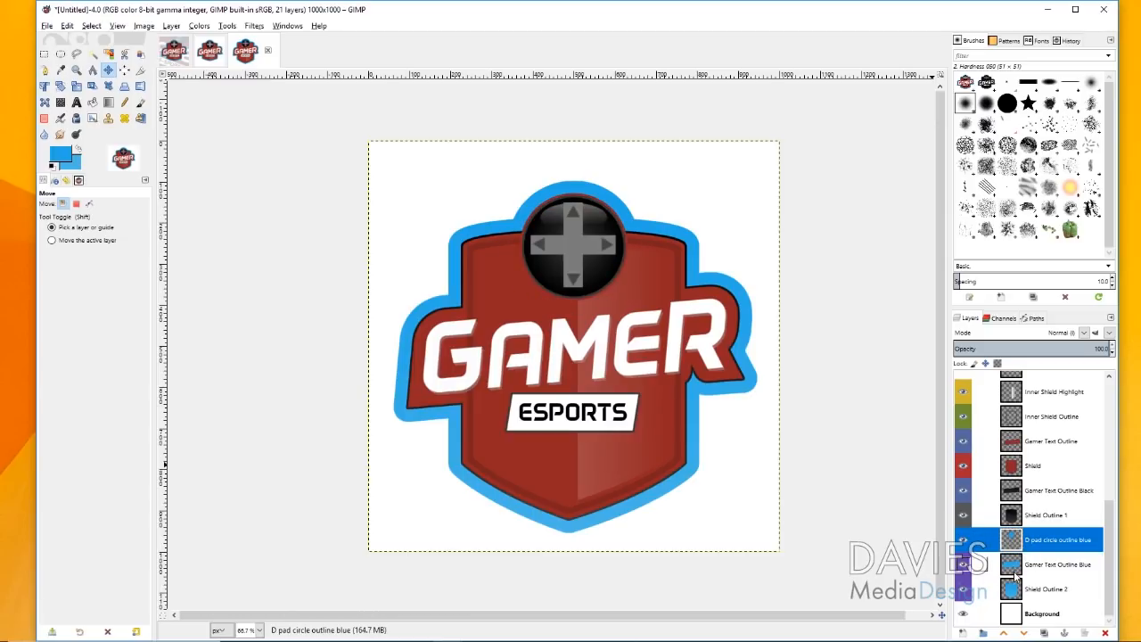
scroll(1083, 542, up, 5)
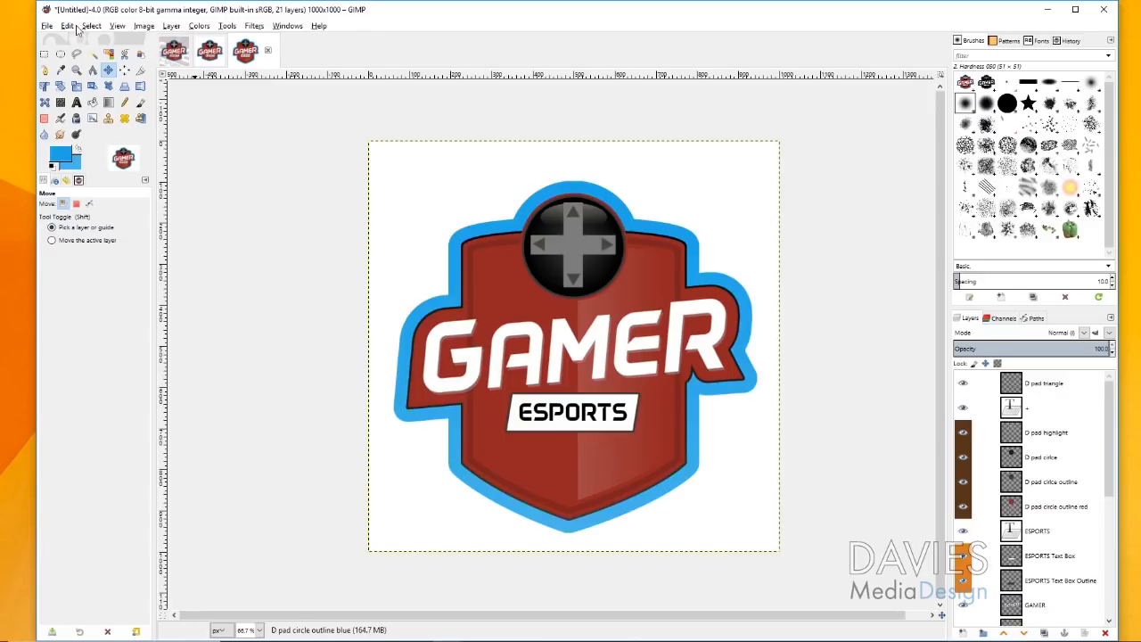
Try to export the logo as a PNG image named Gamer Logo Final.png in the Photos for GIMP Course folder.
click(47, 26)
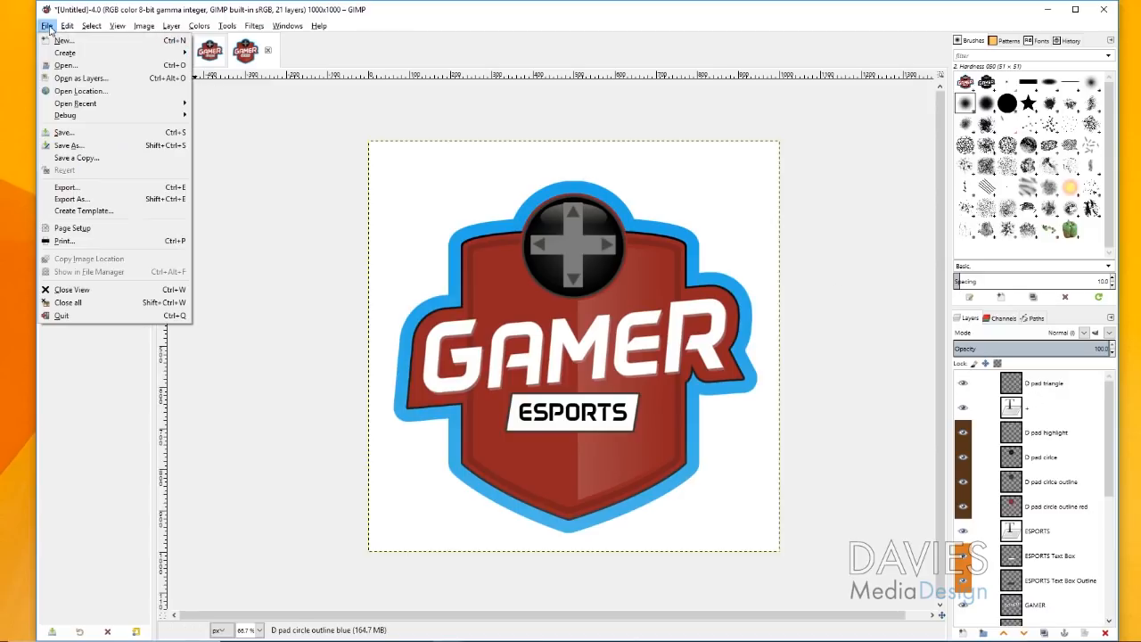
click(67, 187)
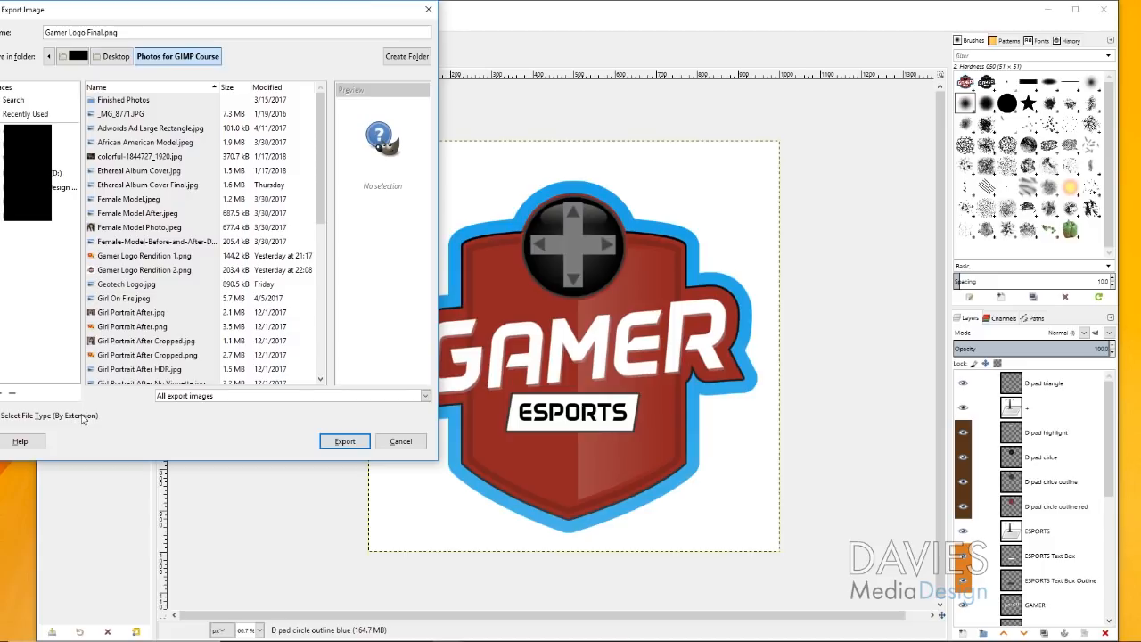
click(83, 416)
scroll(174, 375, down, 5)
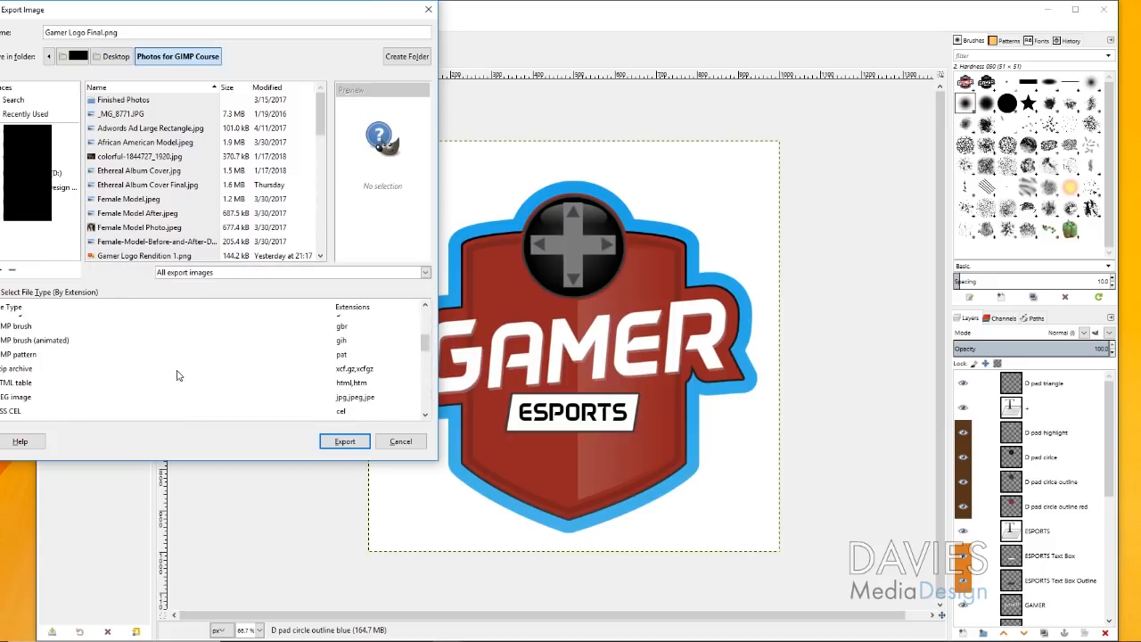
scroll(175, 375, down, 3)
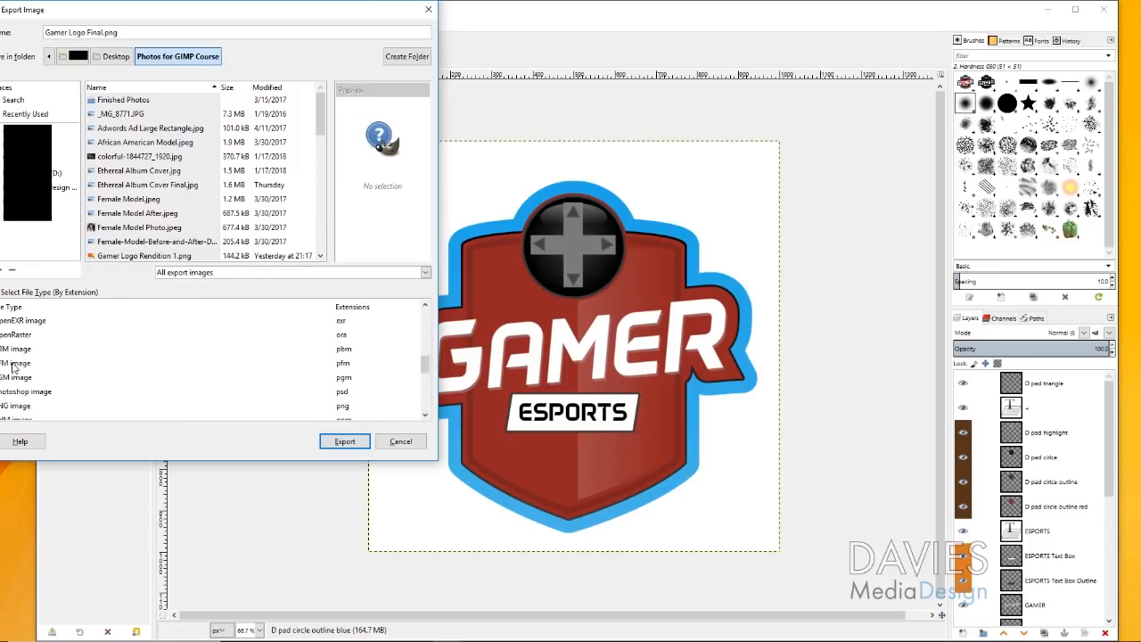
click(26, 407)
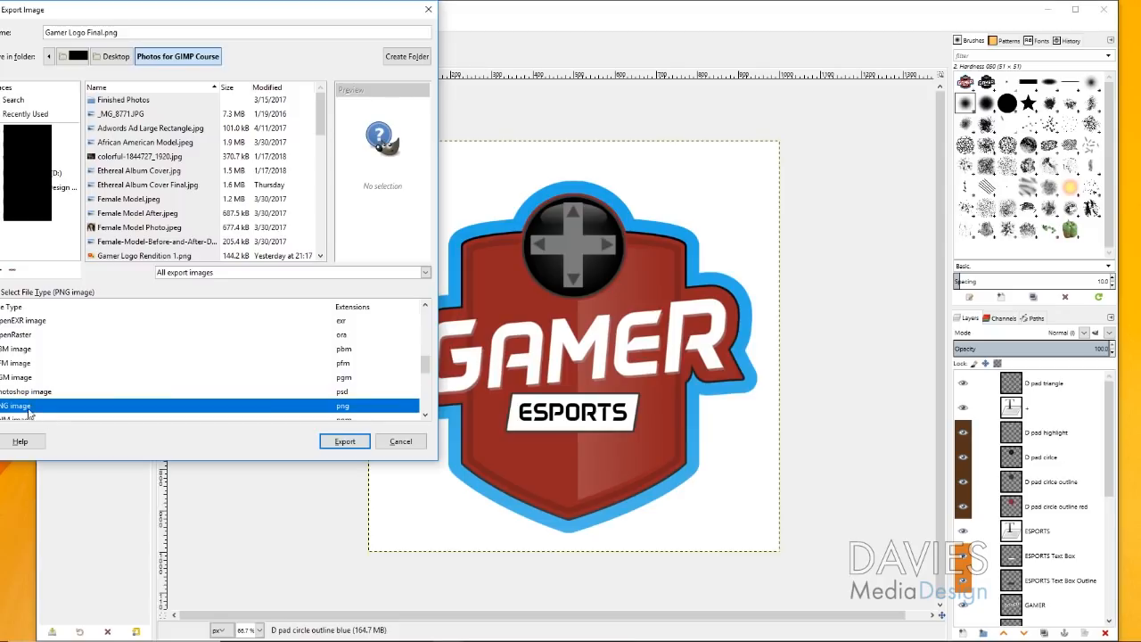
click(353, 446)
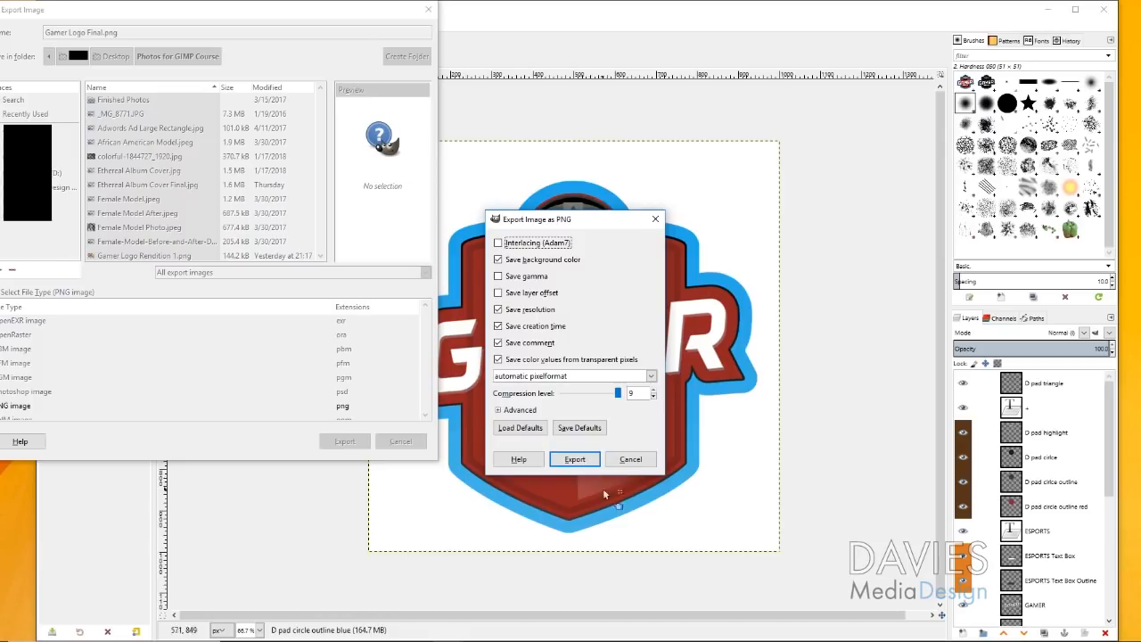
click(631, 459)
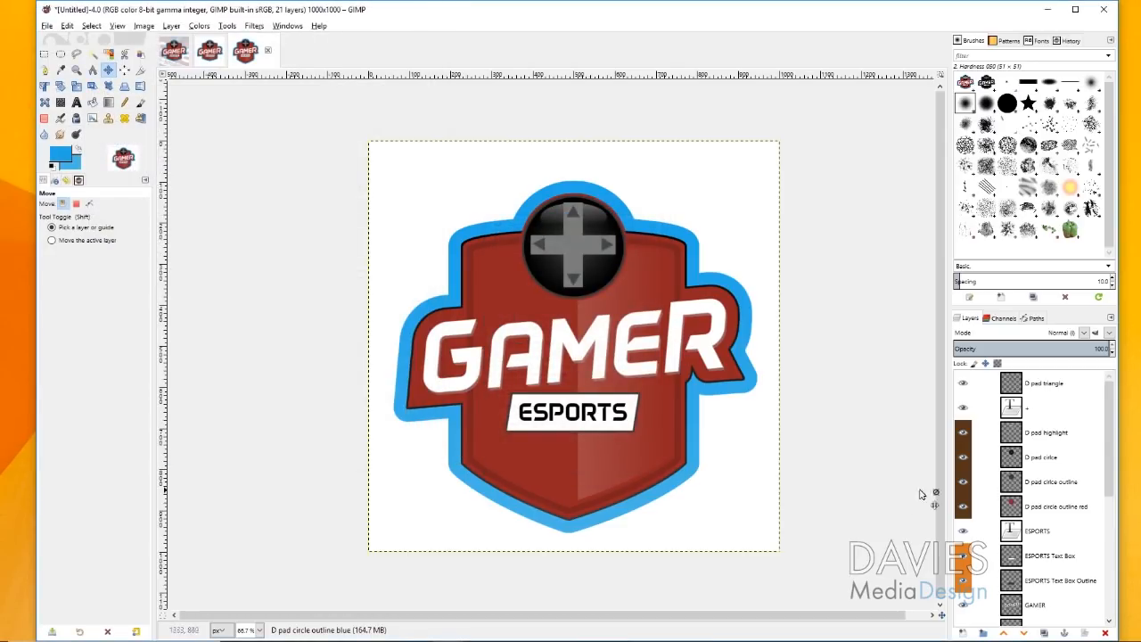
Hide the Background layer to check the logo on transparency, and show it again.
scroll(971, 515, down, 5)
click(963, 613)
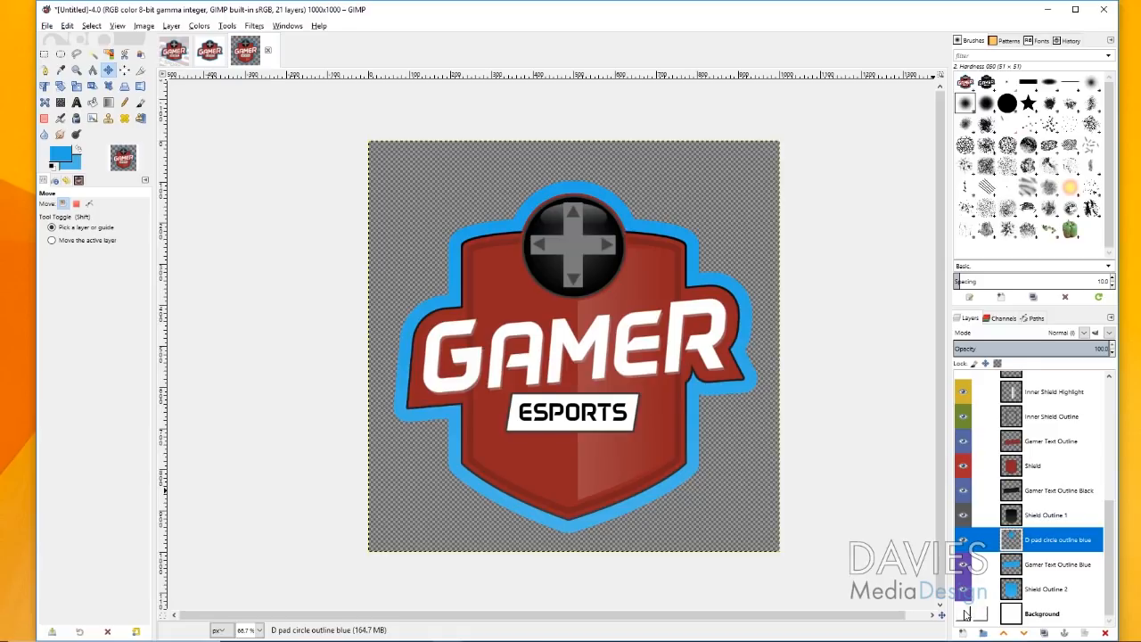
click(963, 613)
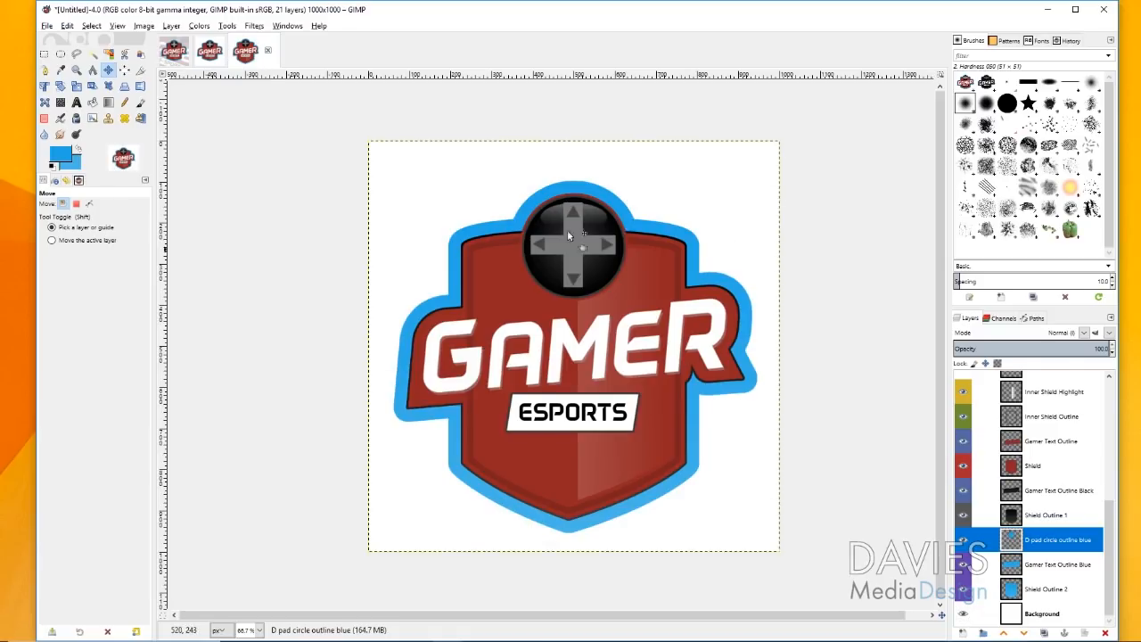
Copy the visible content of the Gamer Logo Rendition 2 image and return to the shield logo image.
click(214, 57)
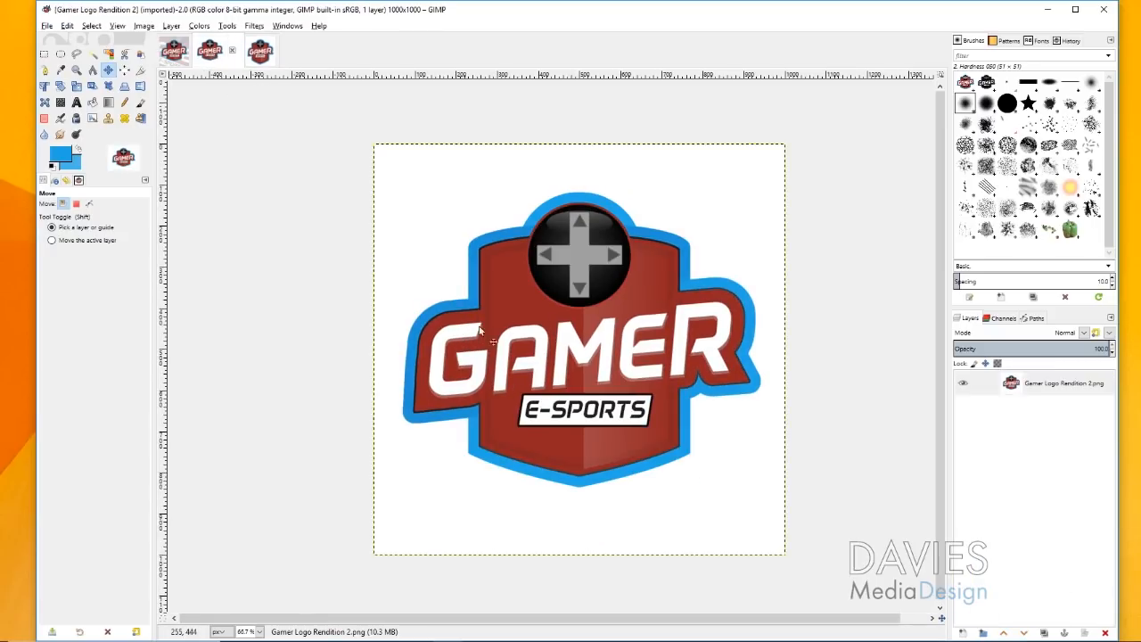
click(67, 26)
click(89, 126)
click(259, 54)
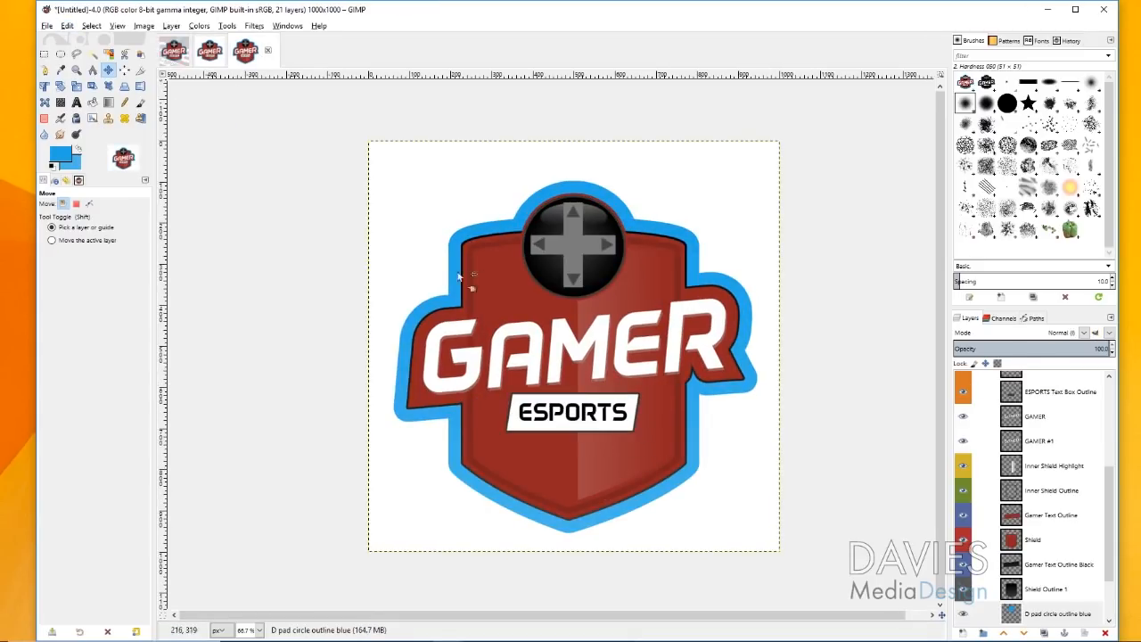
Paste the copied logo in place as a new layer directly above Background and name it Finished Logo.
scroll(973, 523, down, 3)
click(1003, 614)
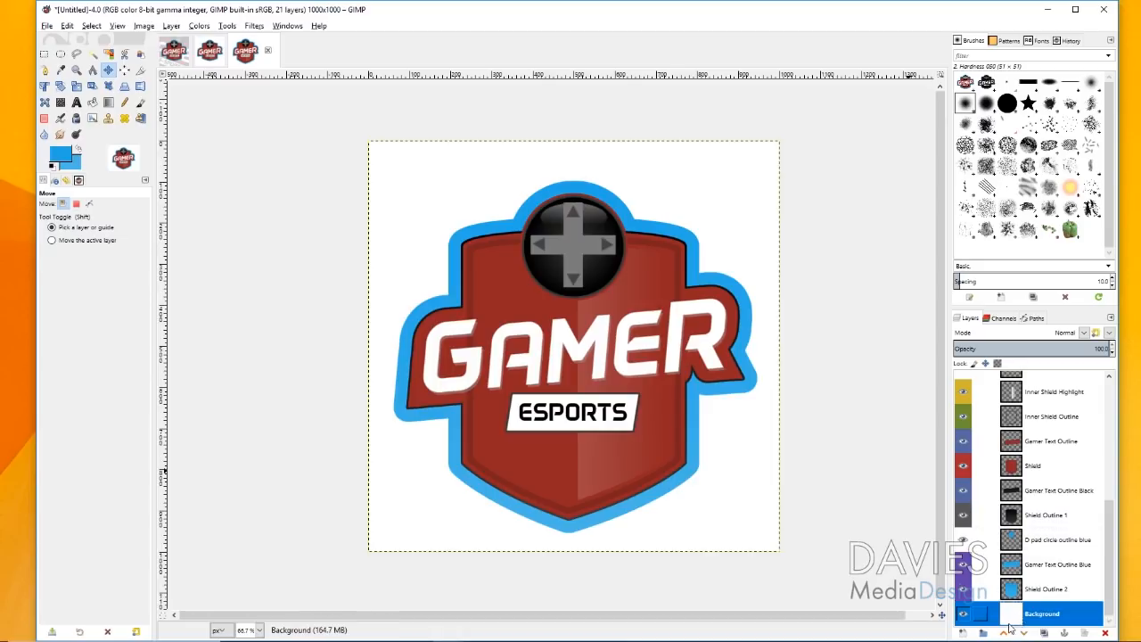
click(69, 26)
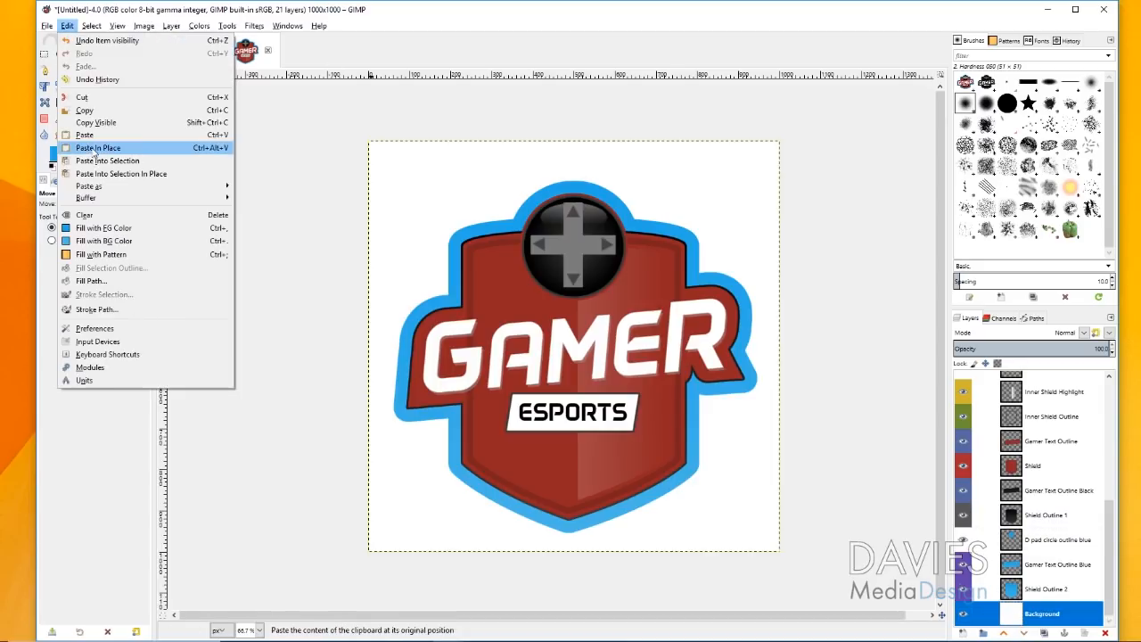
click(93, 146)
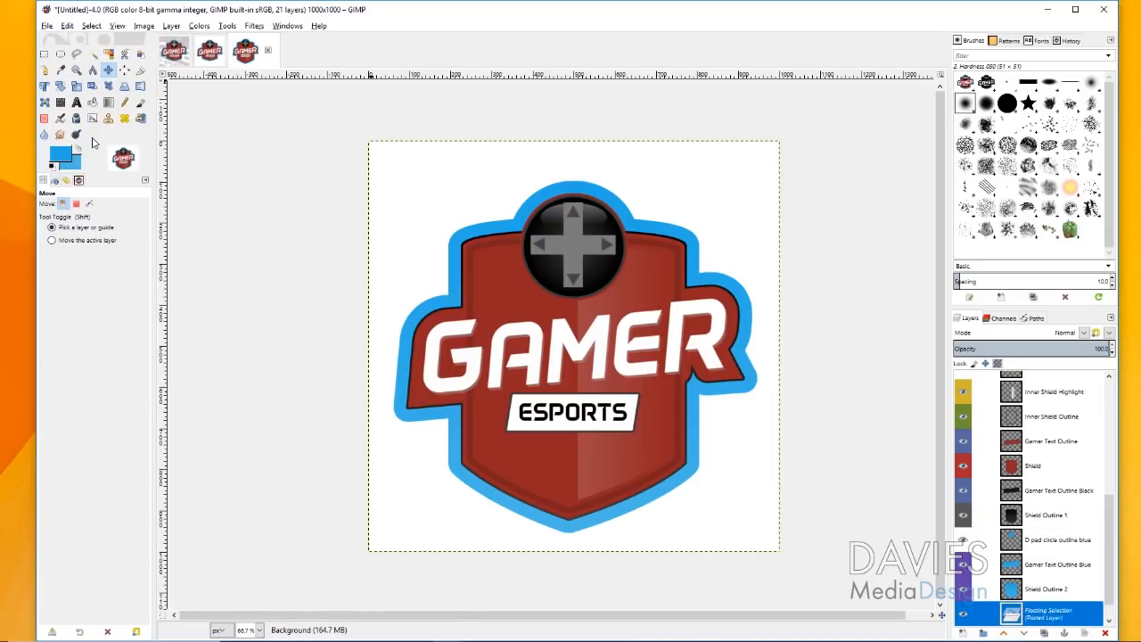
scroll(1012, 542, down, 1)
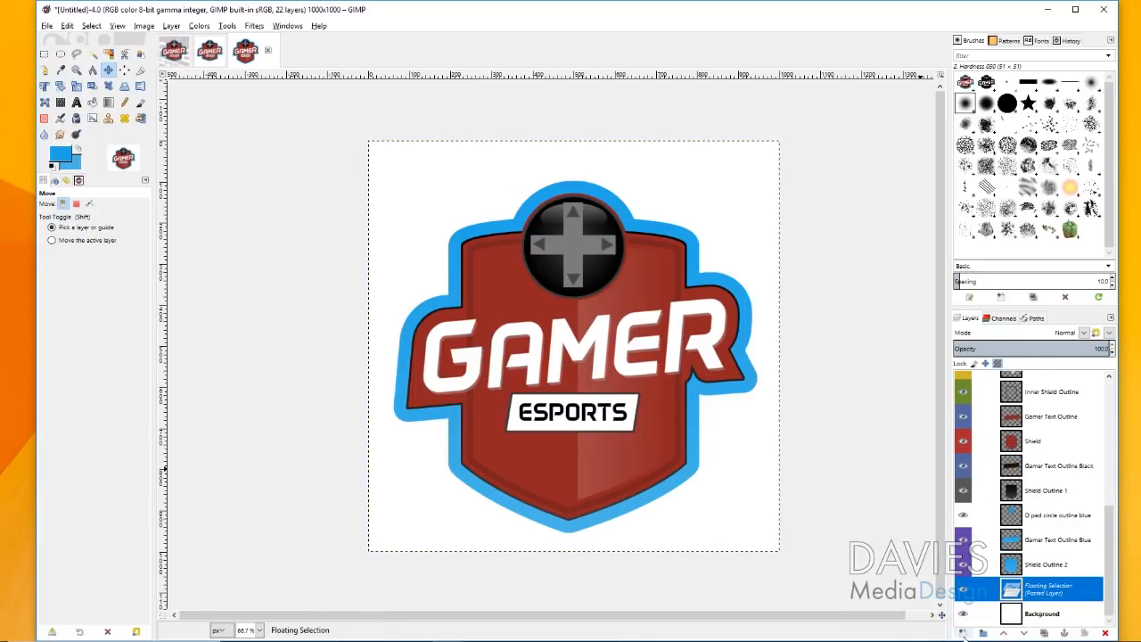
click(963, 634)
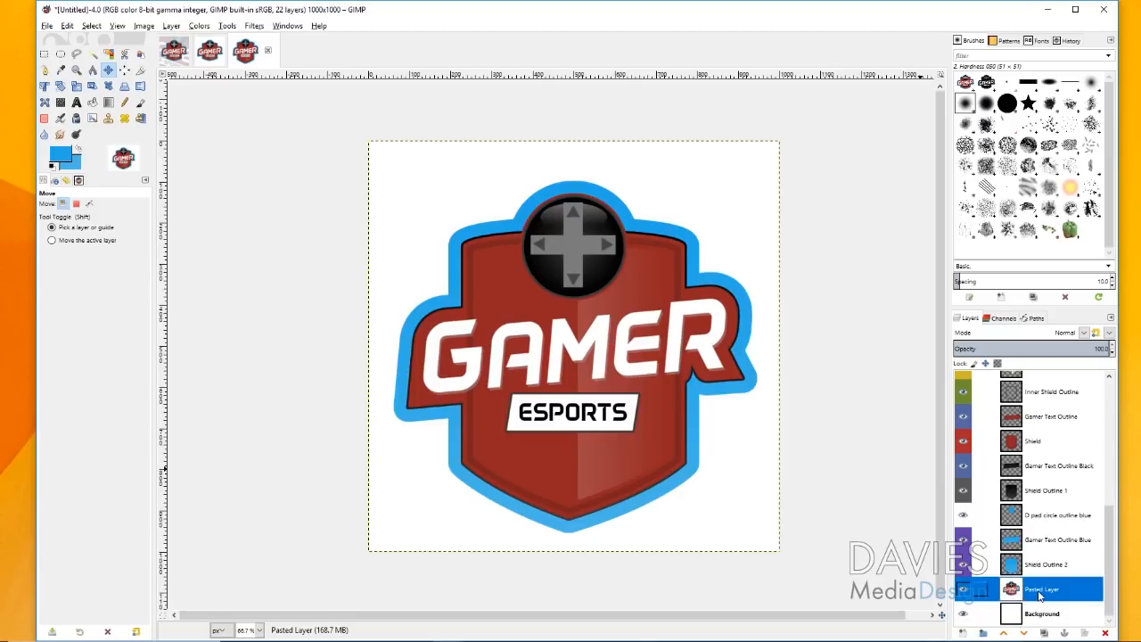
double_click(1039, 592)
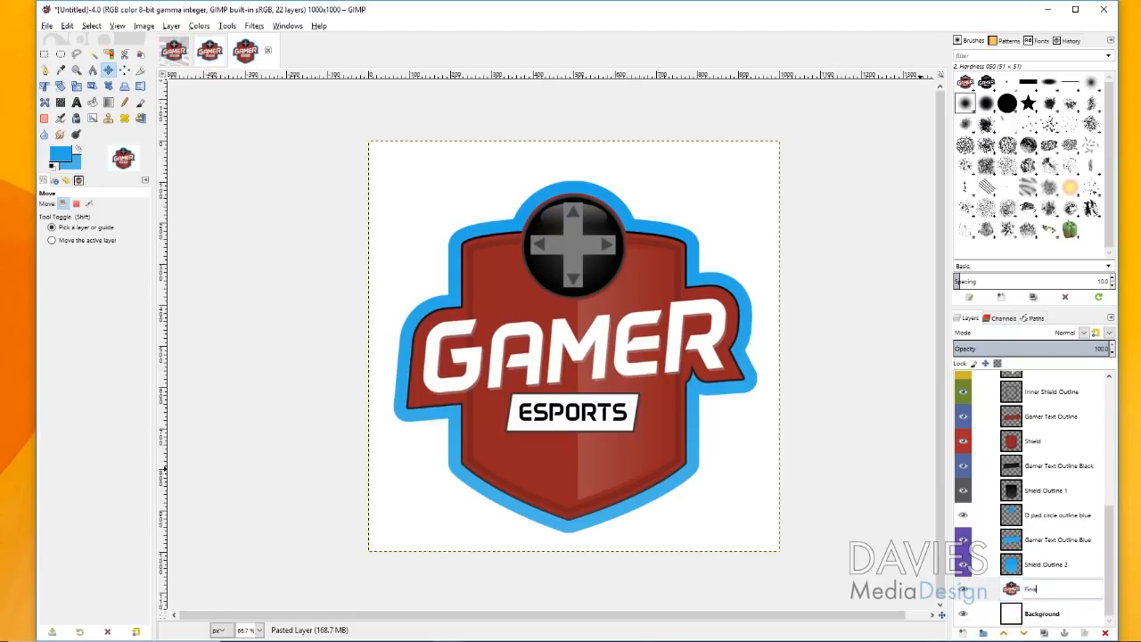
text(Finished Logo)
key(Return)
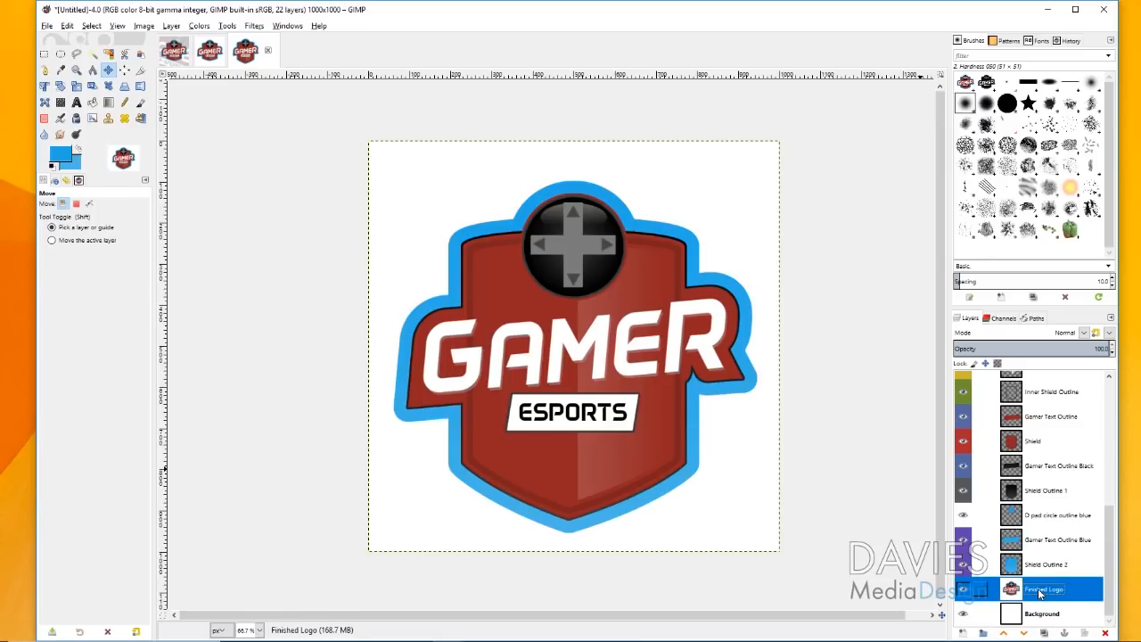
Scale the Finished Logo layer up proportionally by percentage so it extends well beyond the canvas.
click(171, 26)
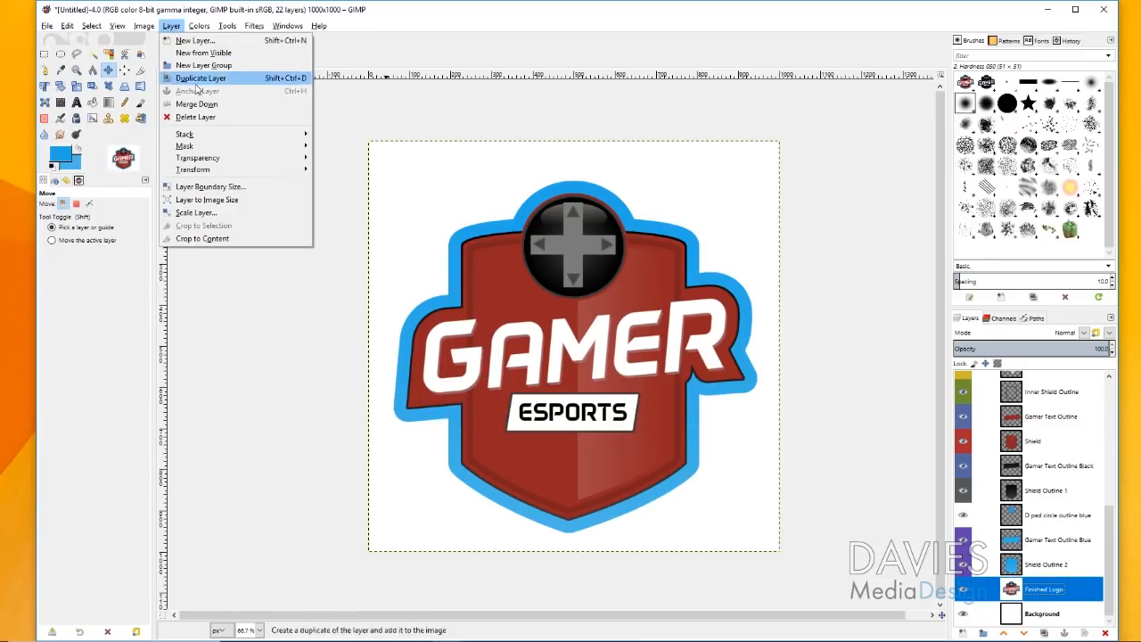
click(211, 213)
click(527, 318)
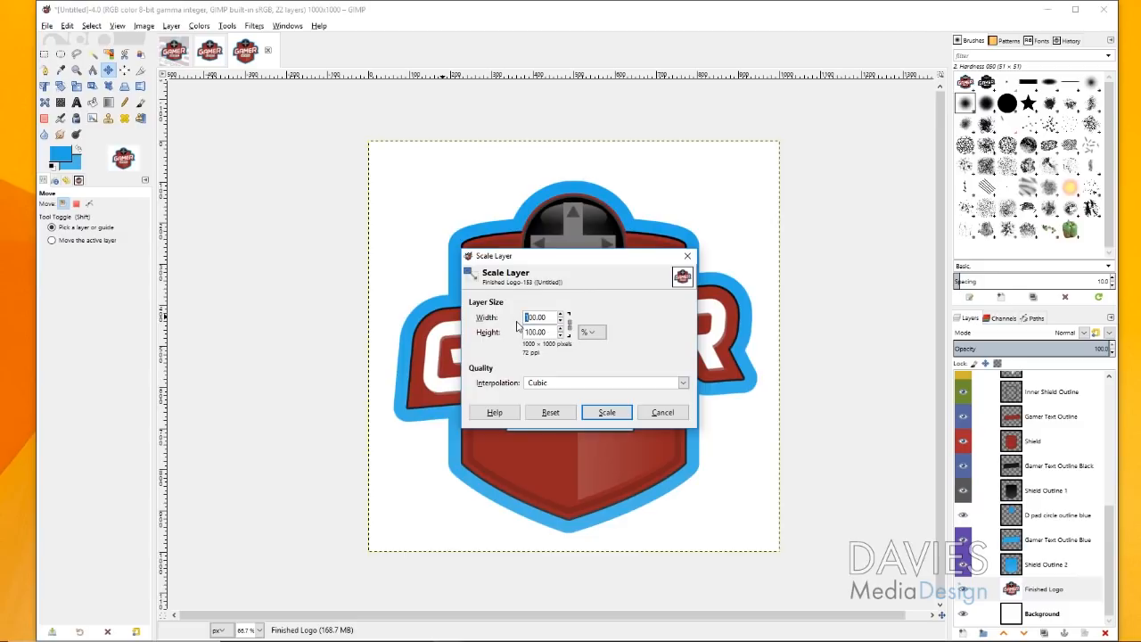
click(607, 412)
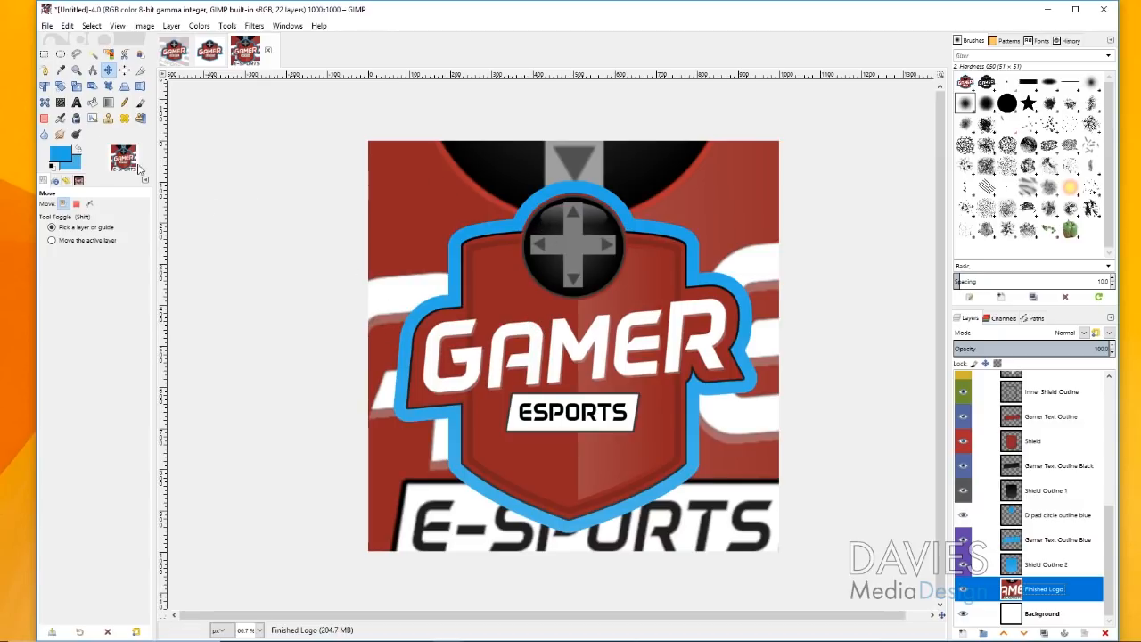
Rotate the Finished Logo layer clockwise about 30.44 degrees around the center point X 500, Y 500.
click(60, 86)
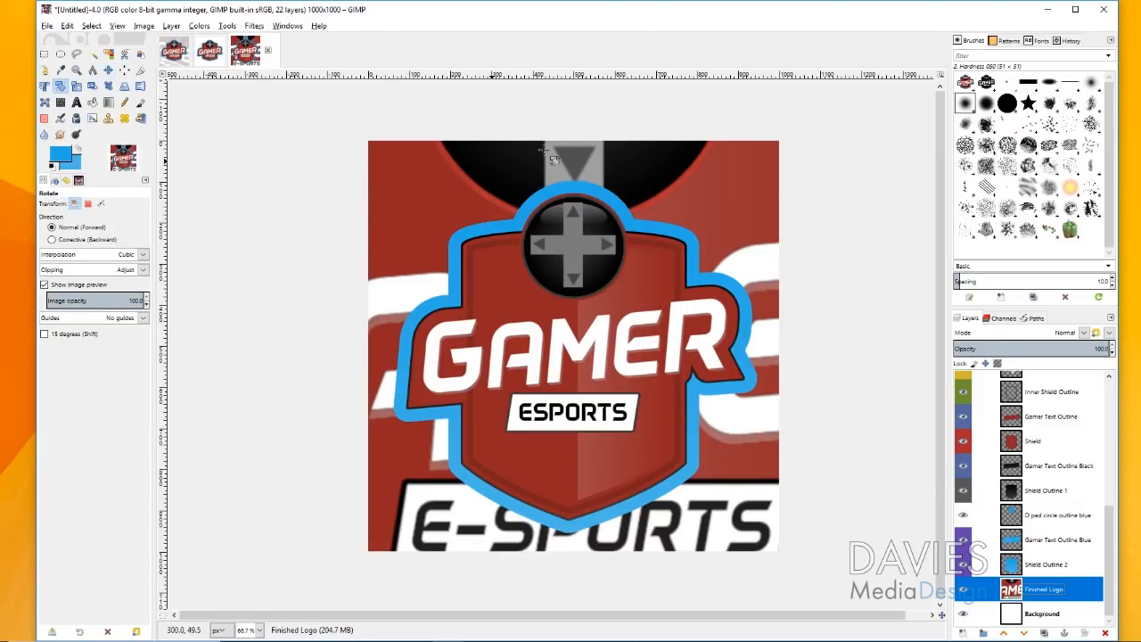
click(625, 162)
drag(624, 162, 597, 166)
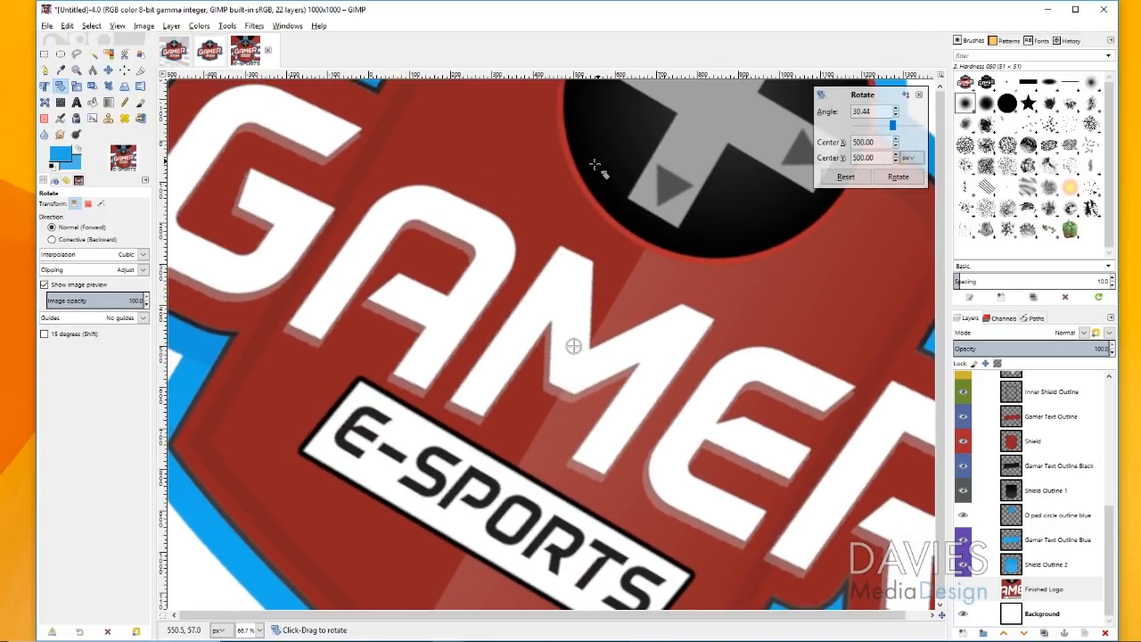
click(898, 176)
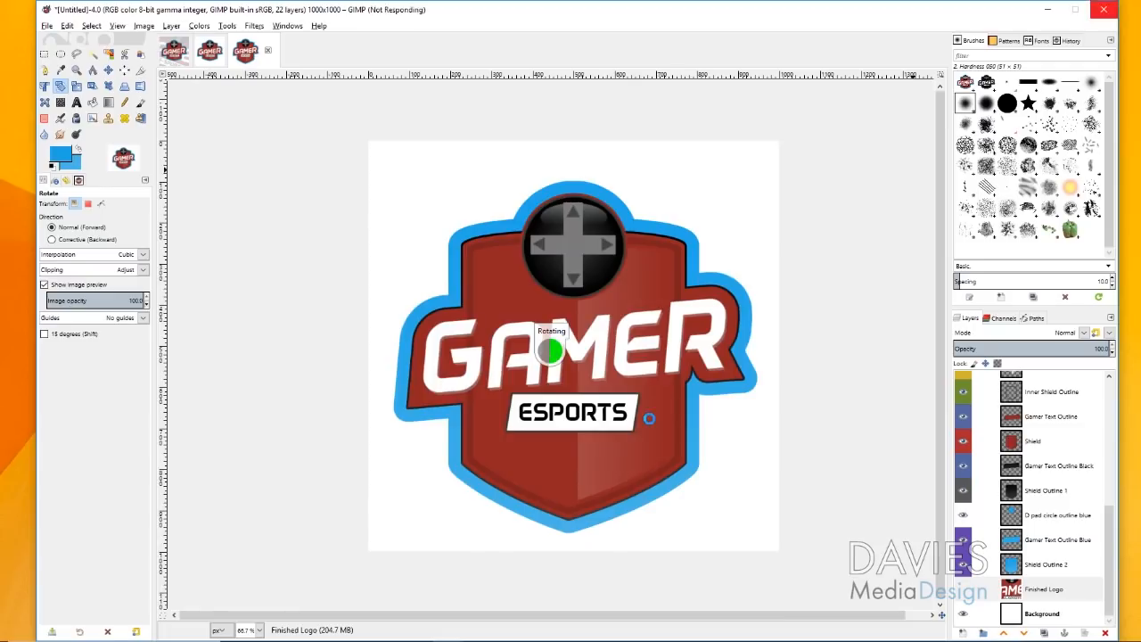
Lower the Finished Logo layer's opacity to roughly a third so it forms a faint backdrop behind the shield.
click(1014, 597)
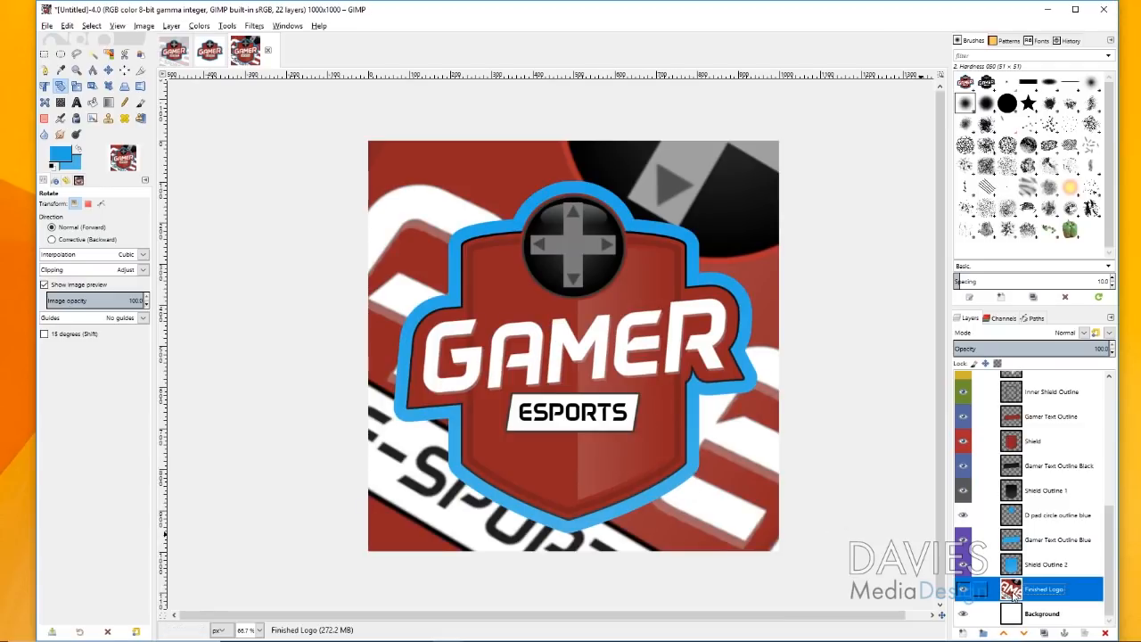
drag(1096, 349, 997, 354)
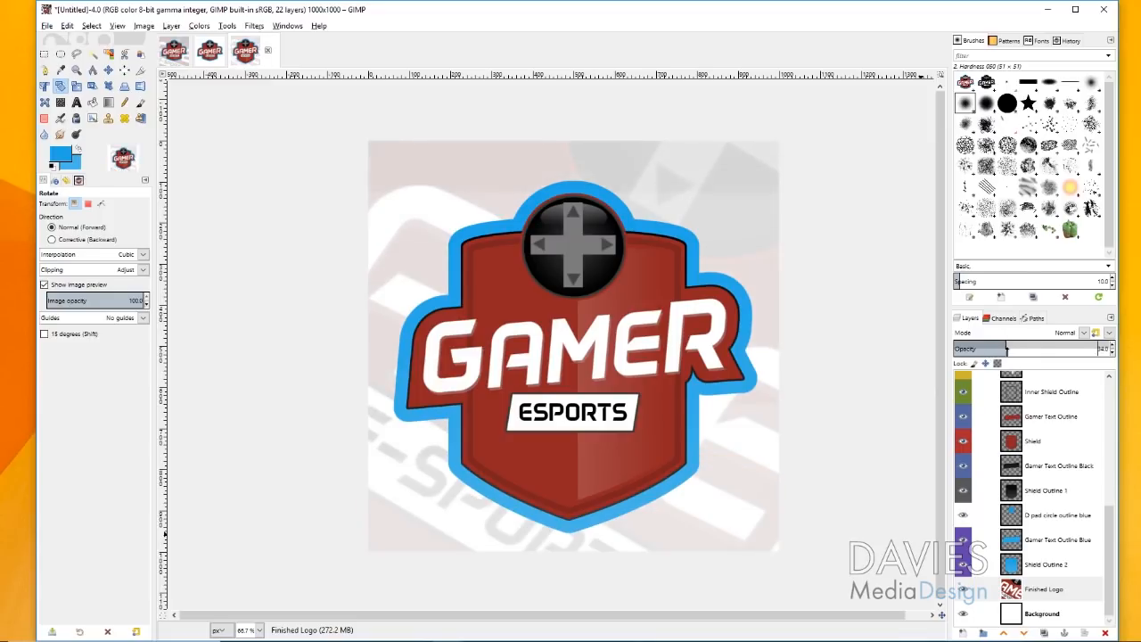
drag(1006, 349, 1012, 350)
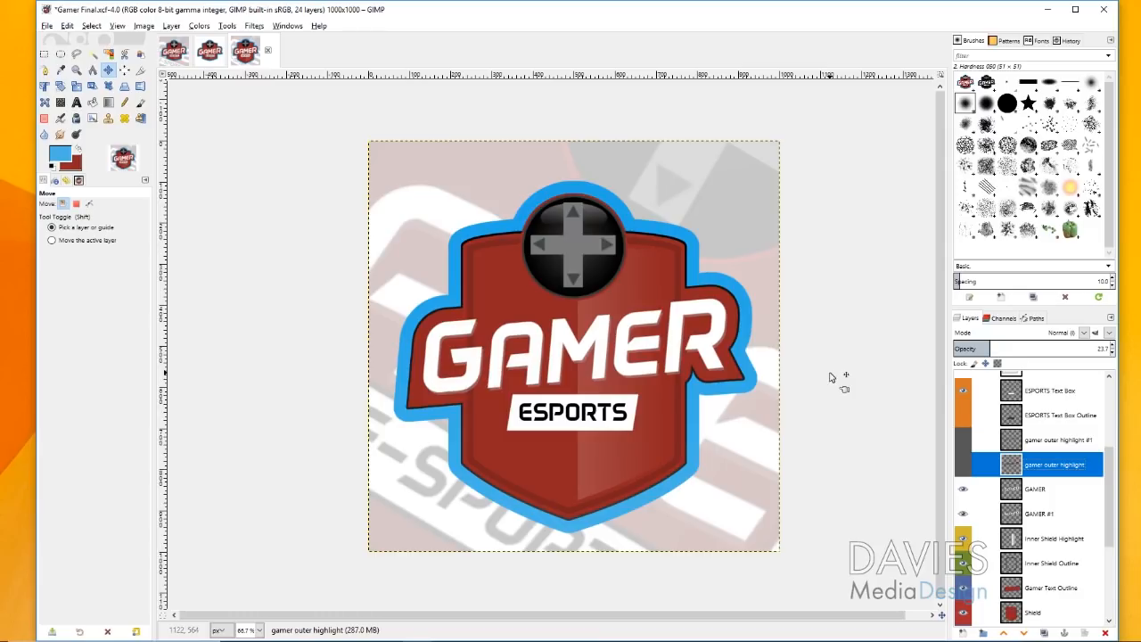
Preview the gamer outer highlight and gamer outer highlight #1 layers together and separately, and hide both again.
click(962, 466)
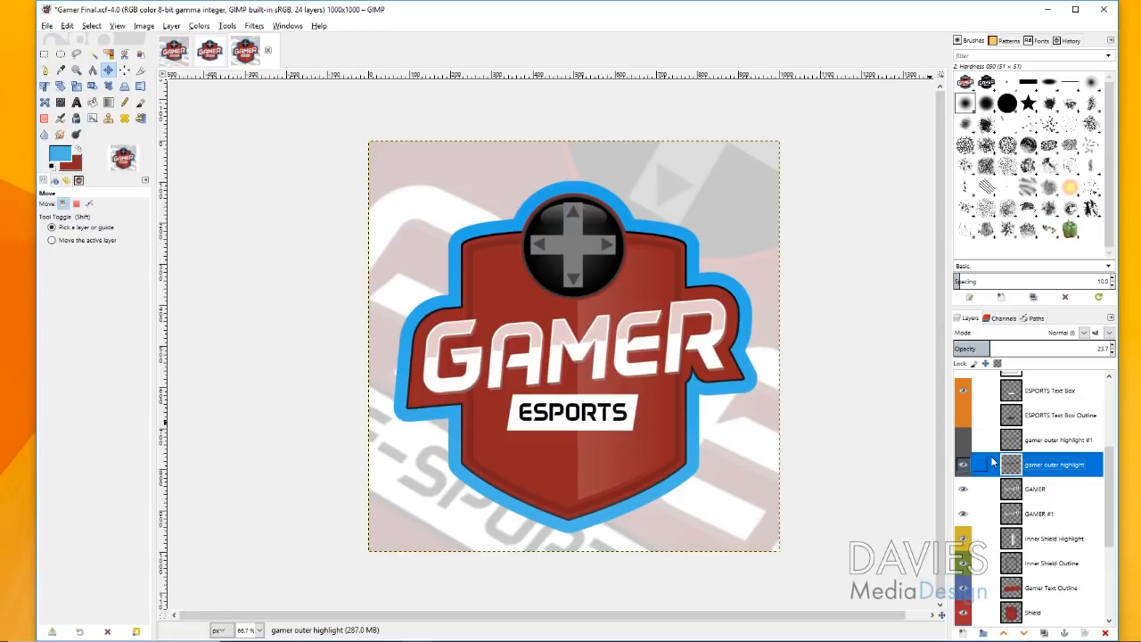
click(963, 440)
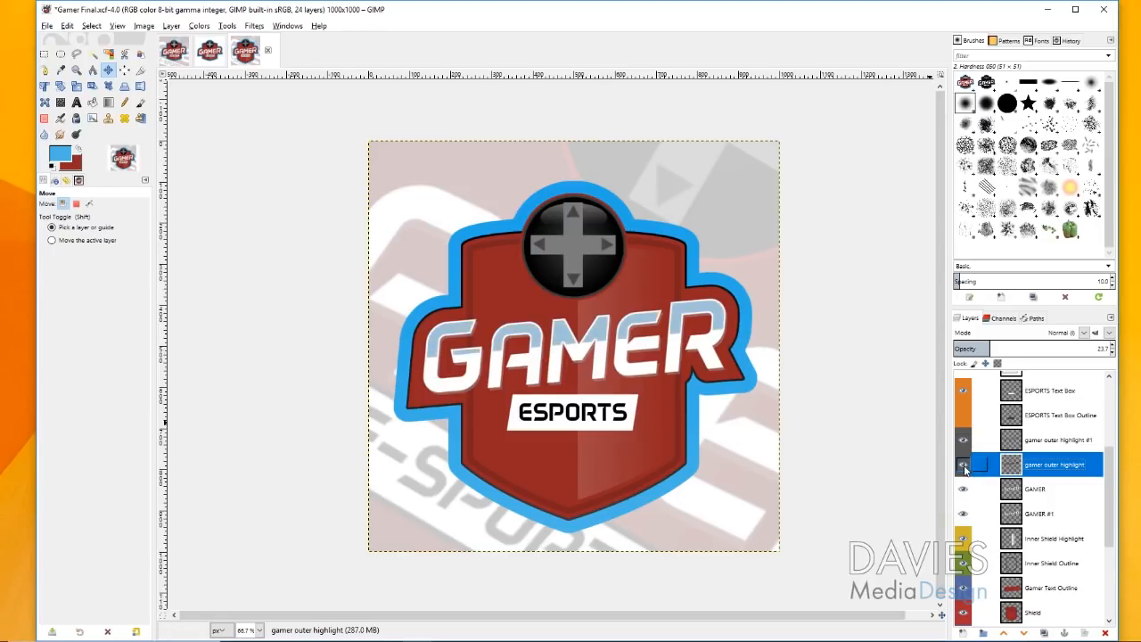
click(963, 465)
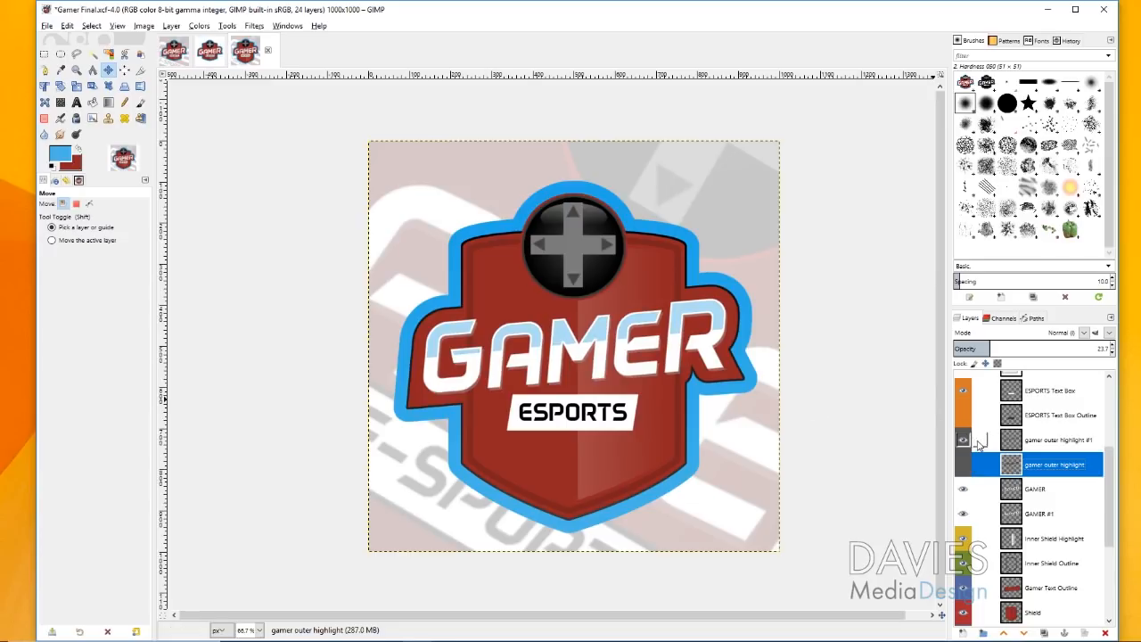
click(964, 467)
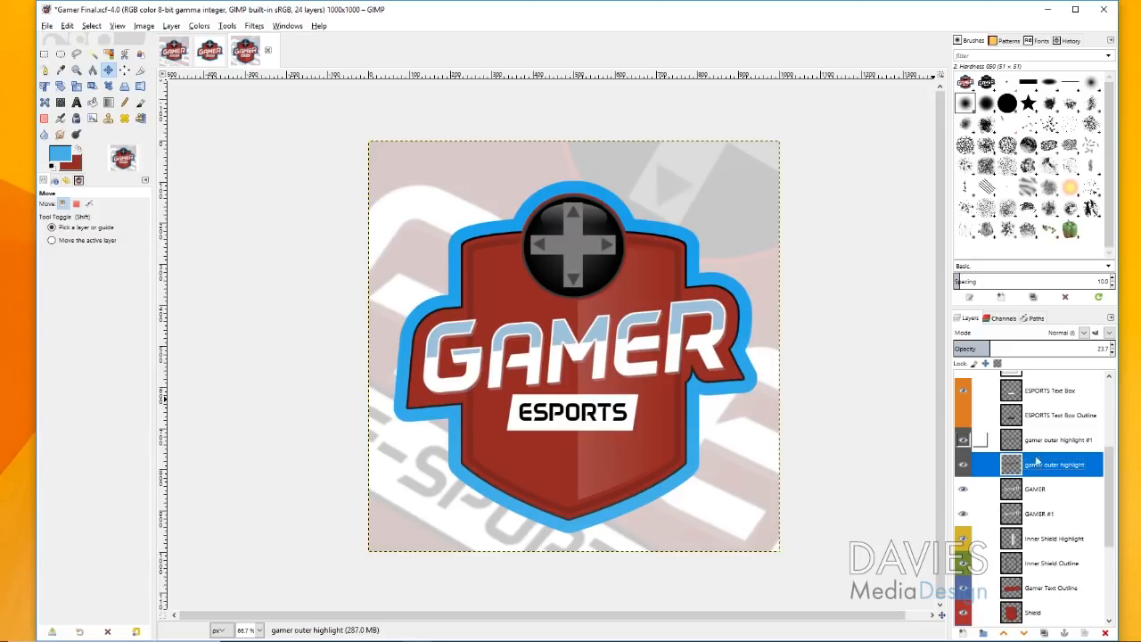
click(963, 463)
click(963, 439)
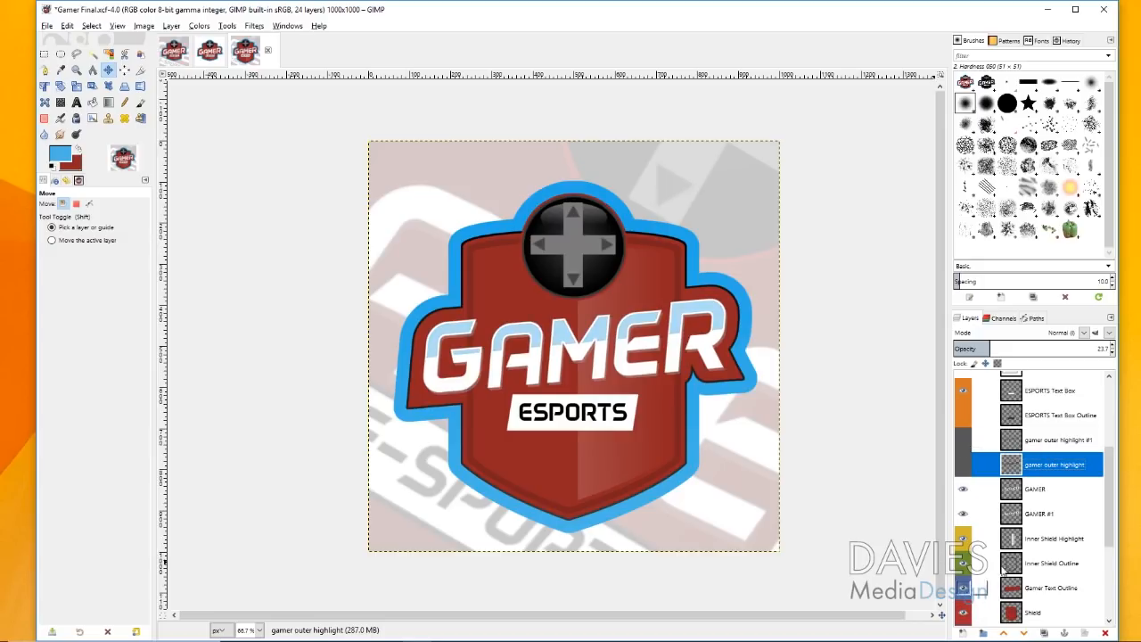
Create a transparent 1000 x 1000 px layer named gamer outer highlight 2 with a brown color tag above gamer outer highlight.
click(963, 633)
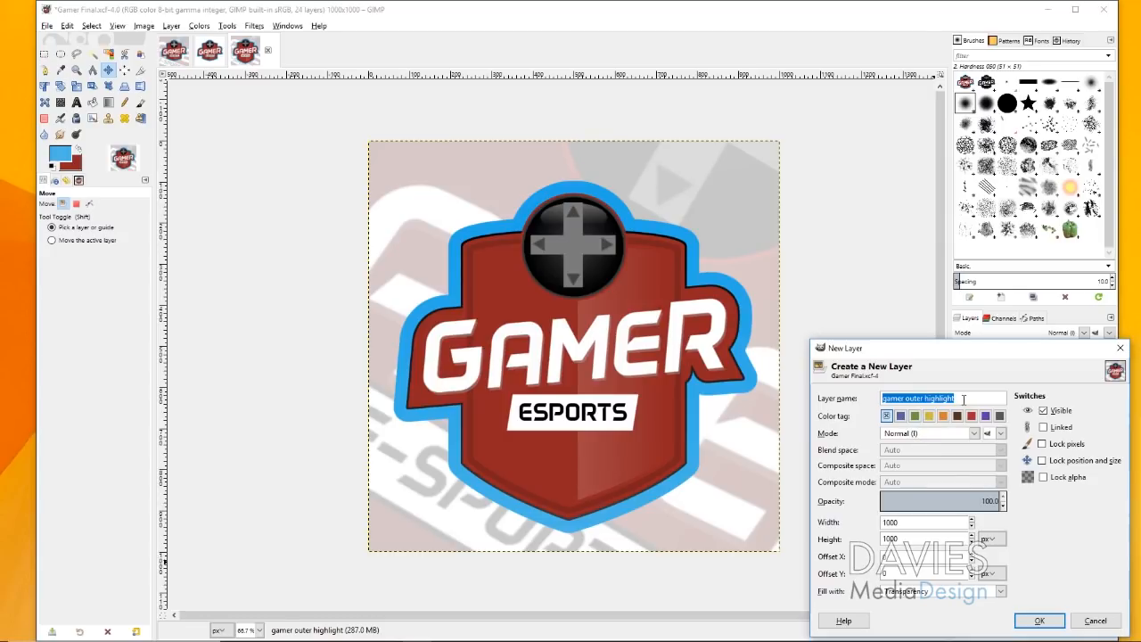
click(964, 399)
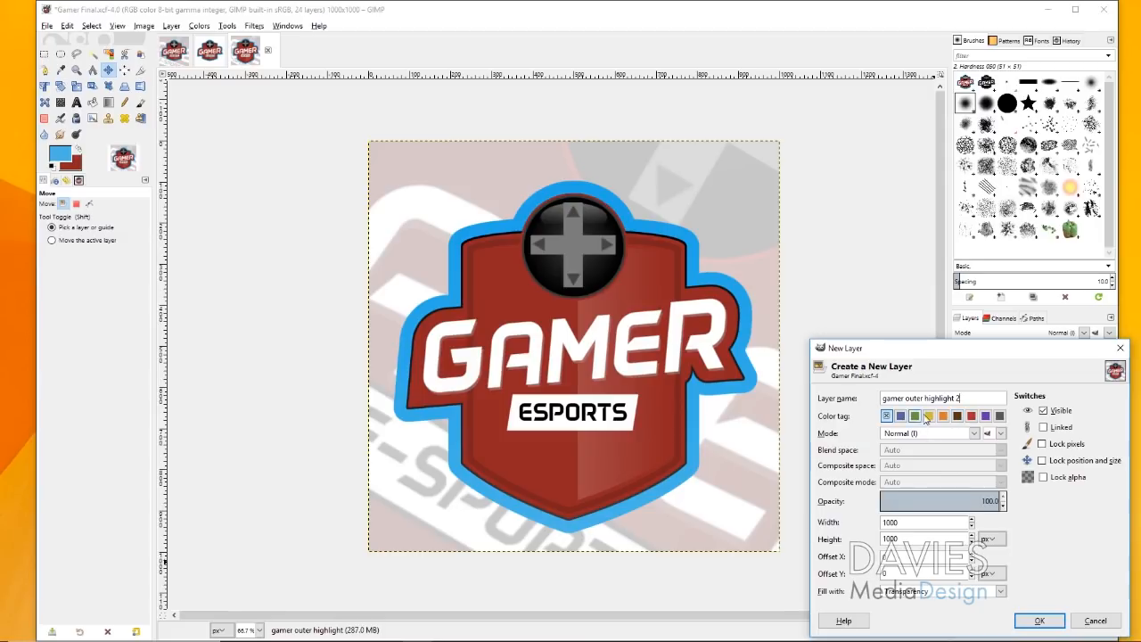
click(1040, 619)
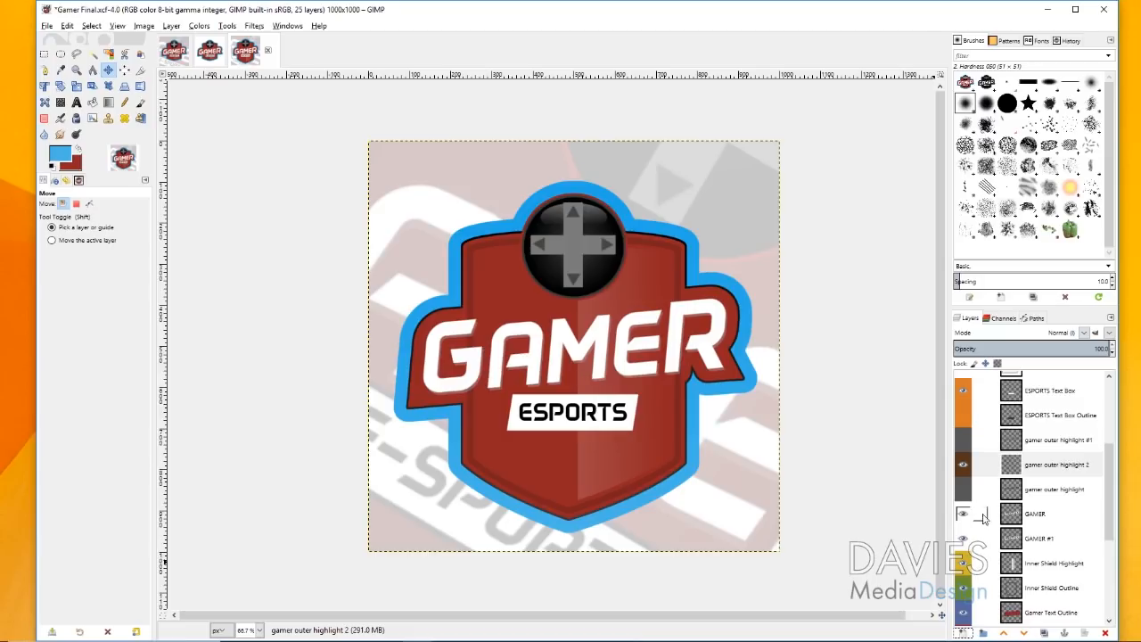
click(1017, 466)
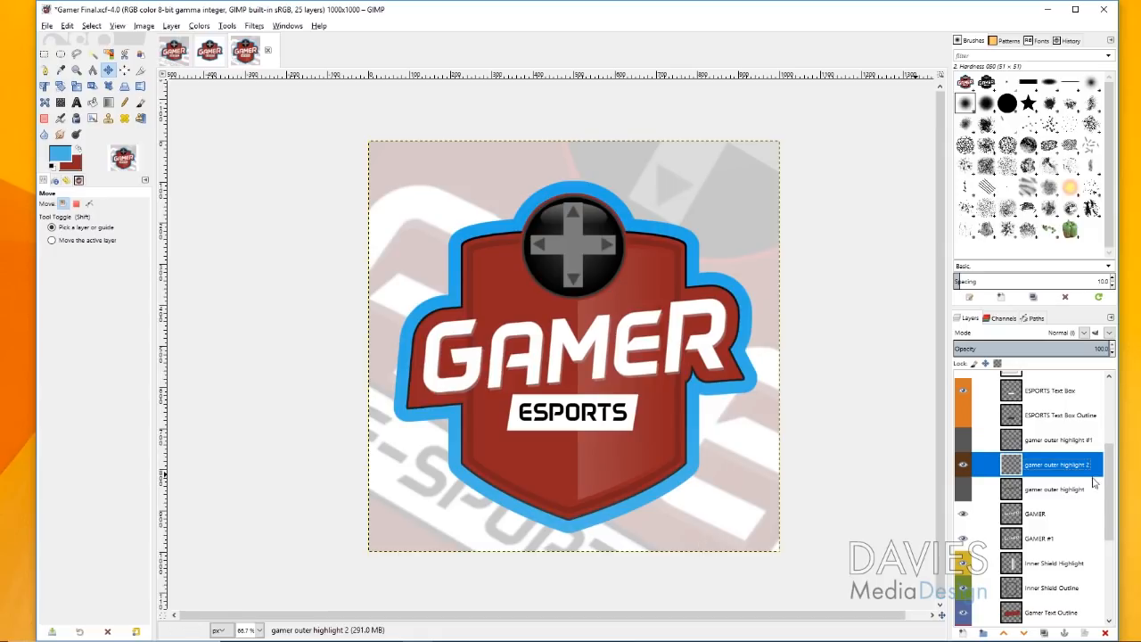
Make a selection from the GAMER text layer's alpha and swap the foreground and background colors so red is in front.
click(1014, 517)
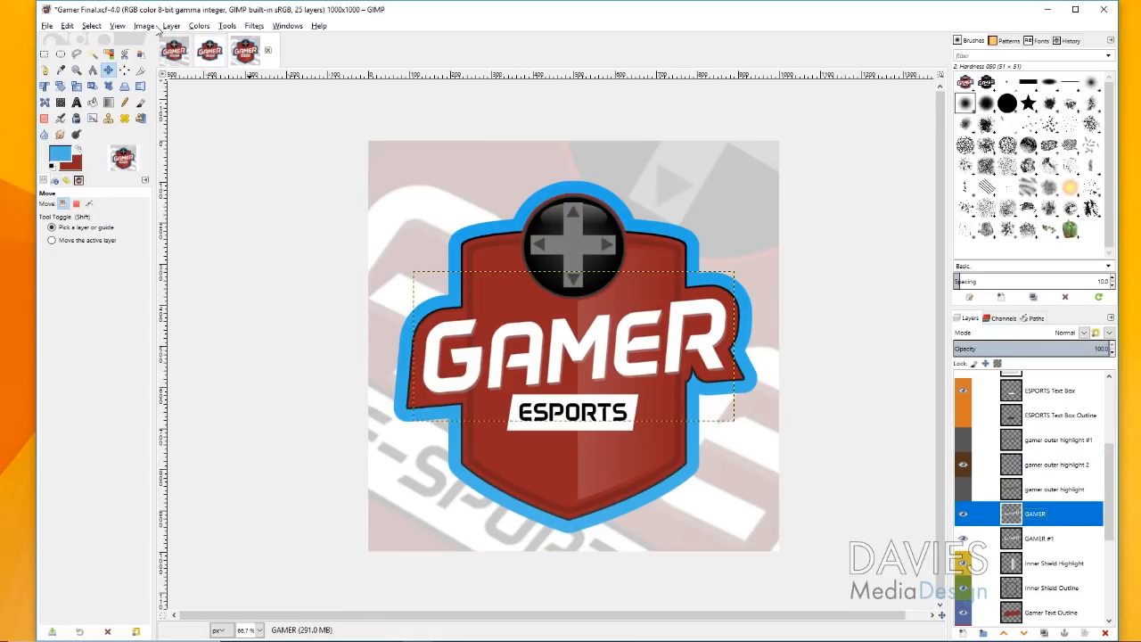
click(170, 26)
mouse_move(303, 158)
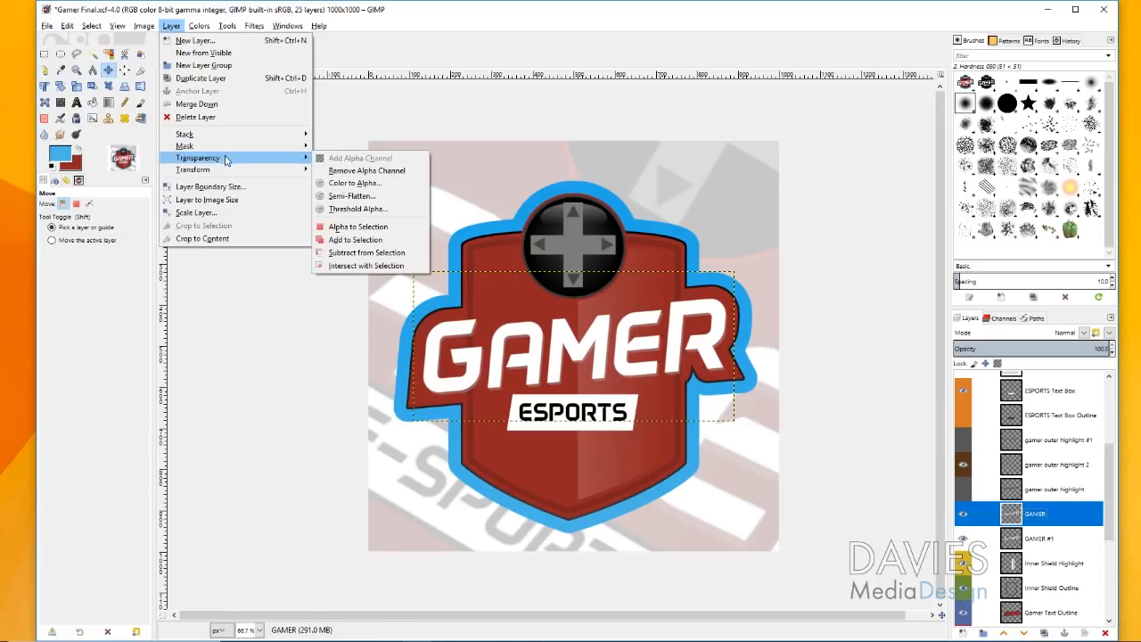
click(369, 228)
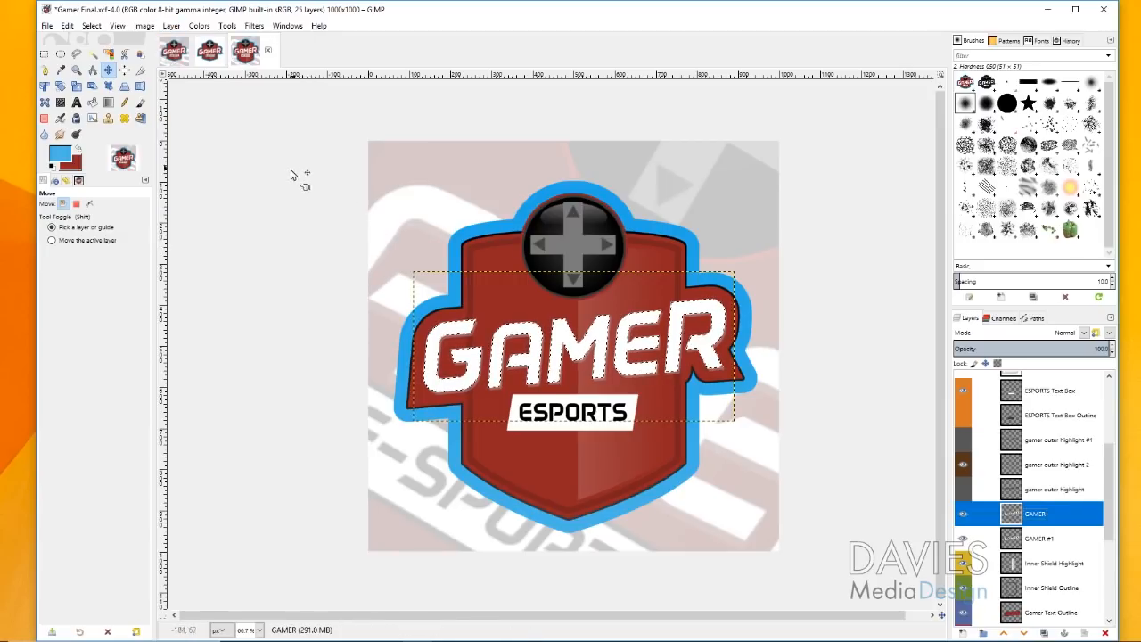
key(x)
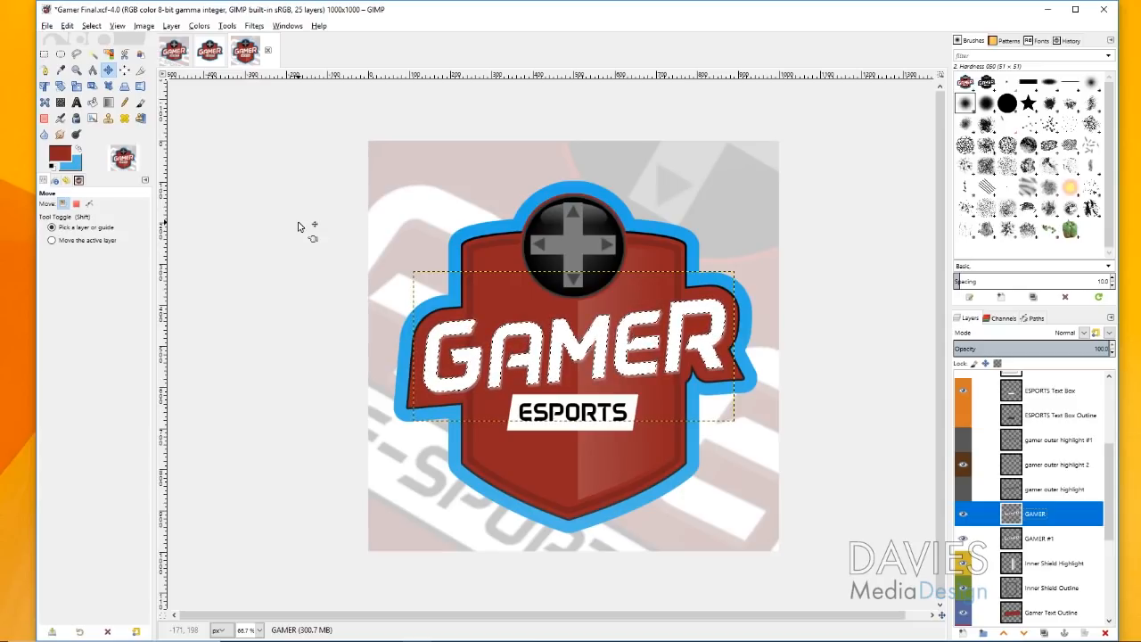
Subtract the lower half of the GAMER lettering from the selection with a slanted four-sided Free Select outline.
click(78, 54)
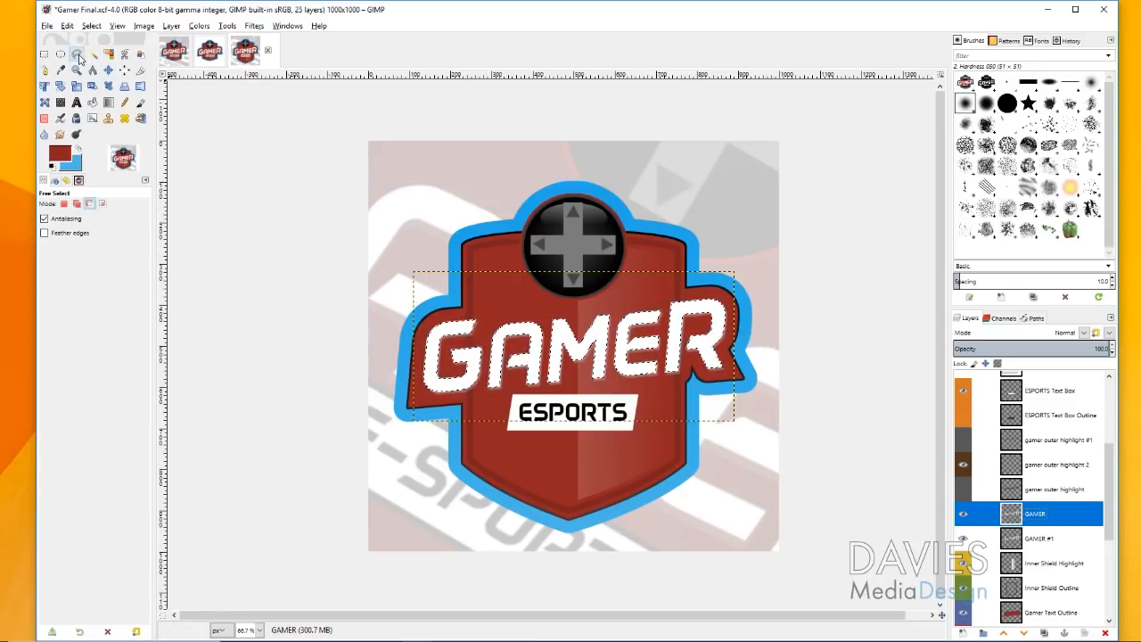
click(91, 204)
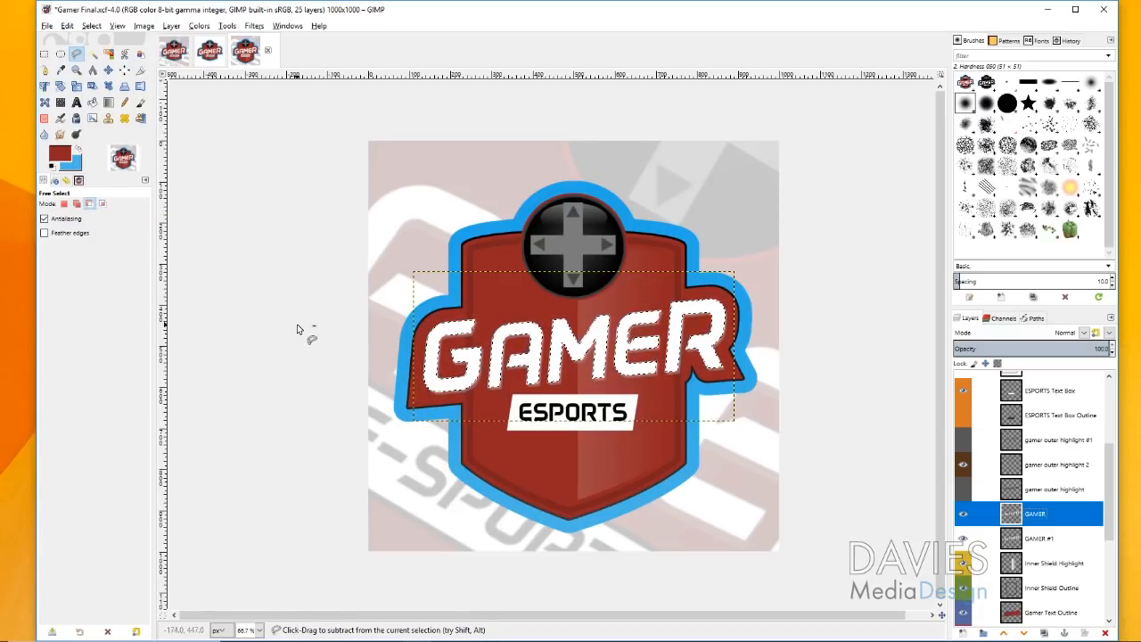
click(398, 367)
click(757, 332)
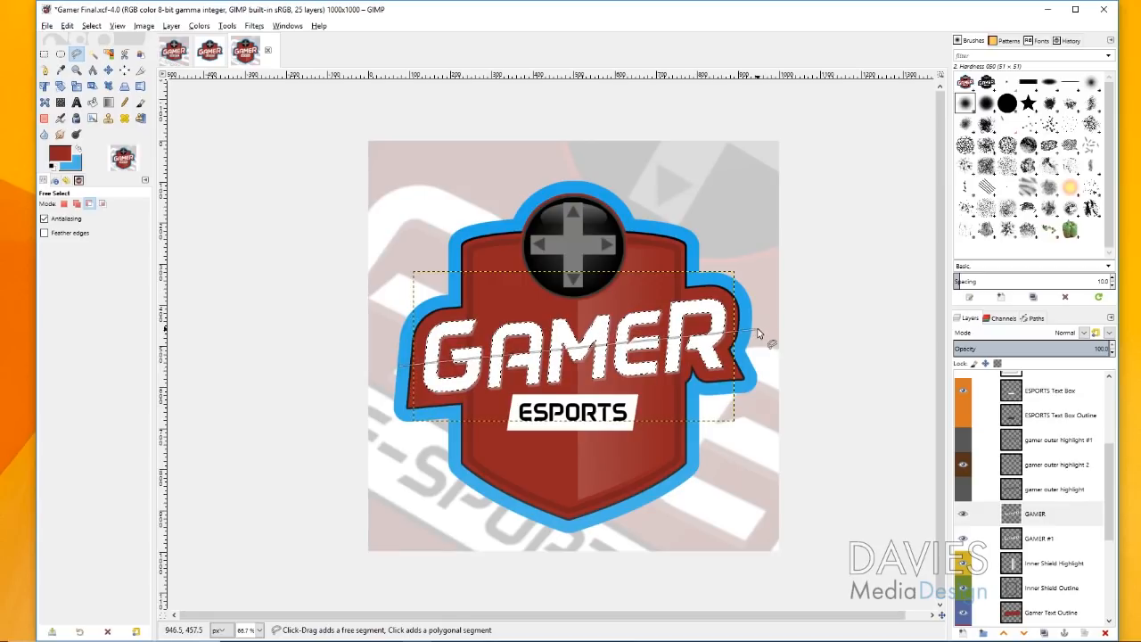
click(756, 413)
click(392, 402)
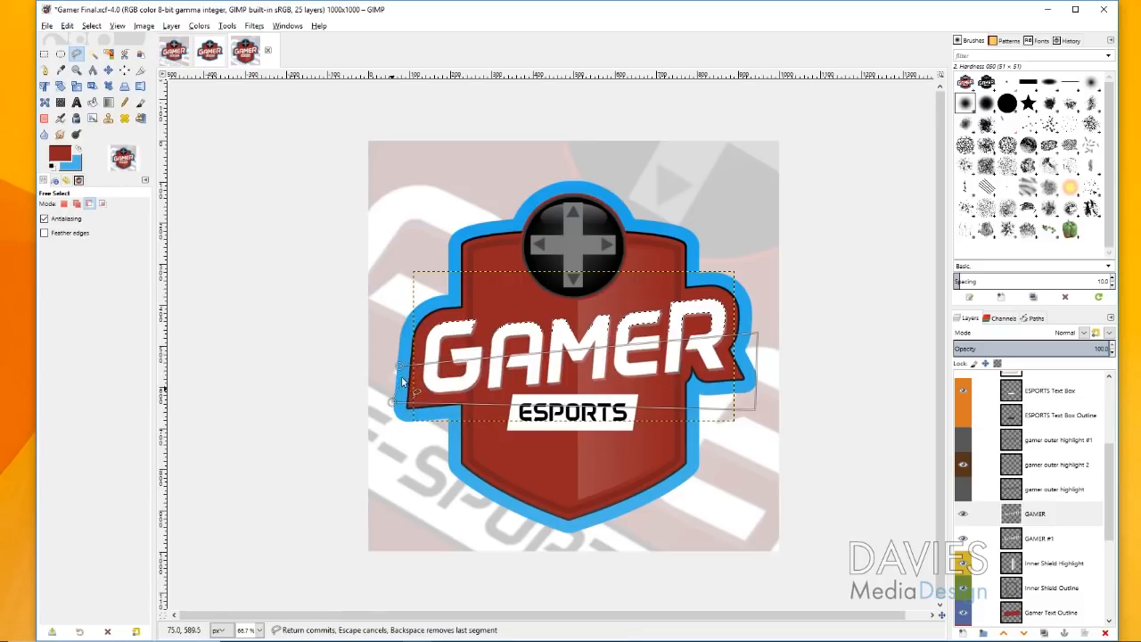
click(400, 369)
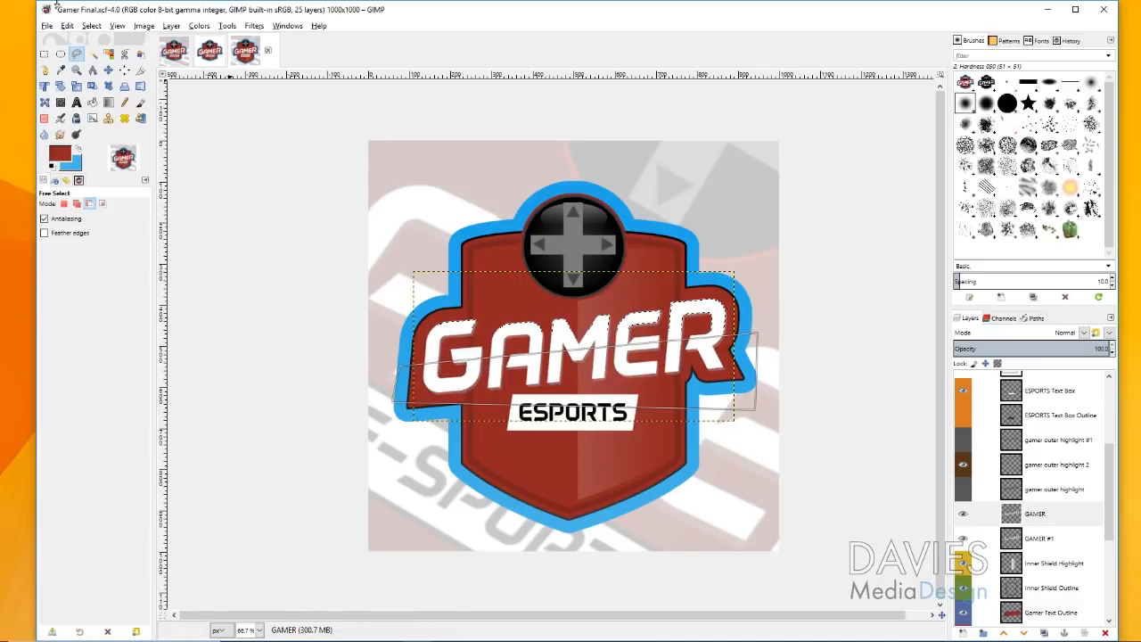
click(109, 71)
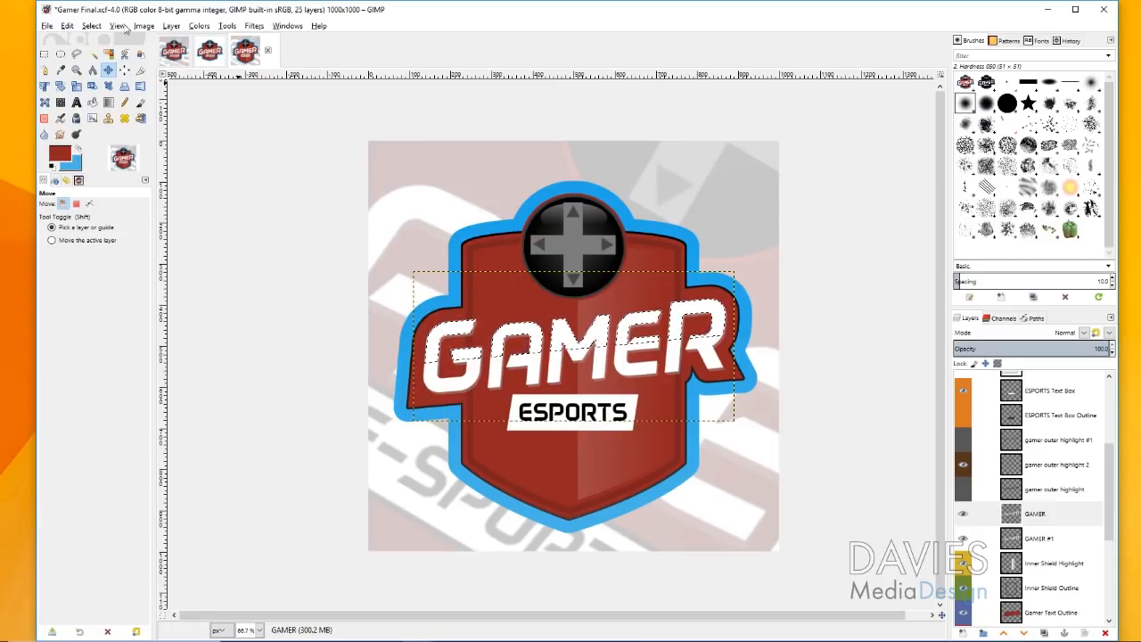
Shrink the selection and fill it with the red foreground color on the gamer outer highlight 2 layer.
click(92, 26)
click(134, 161)
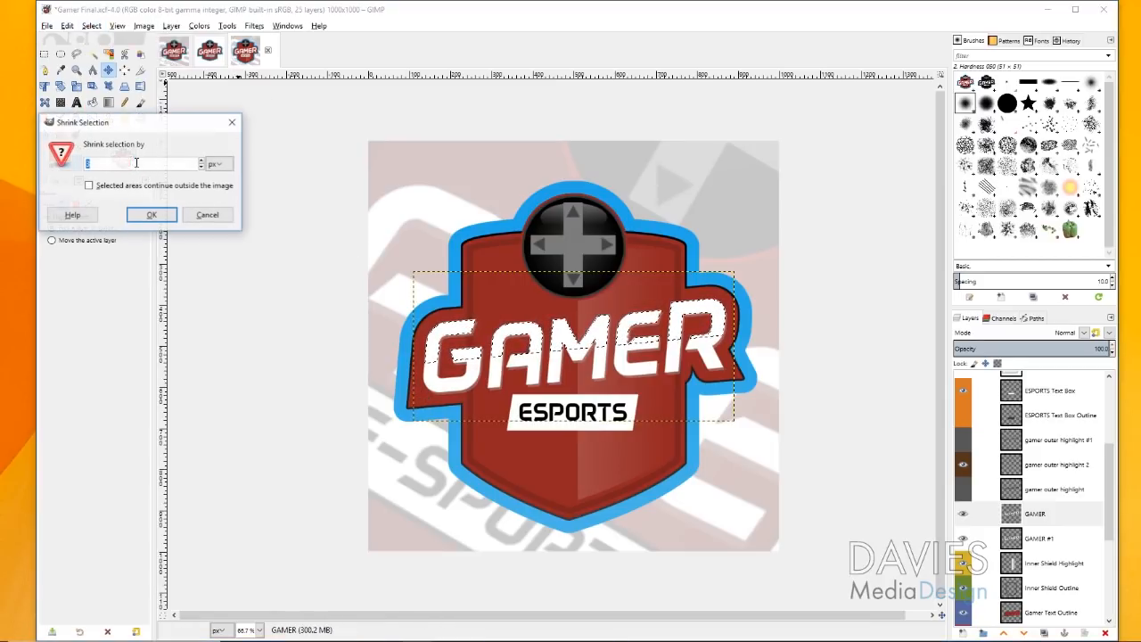
click(151, 215)
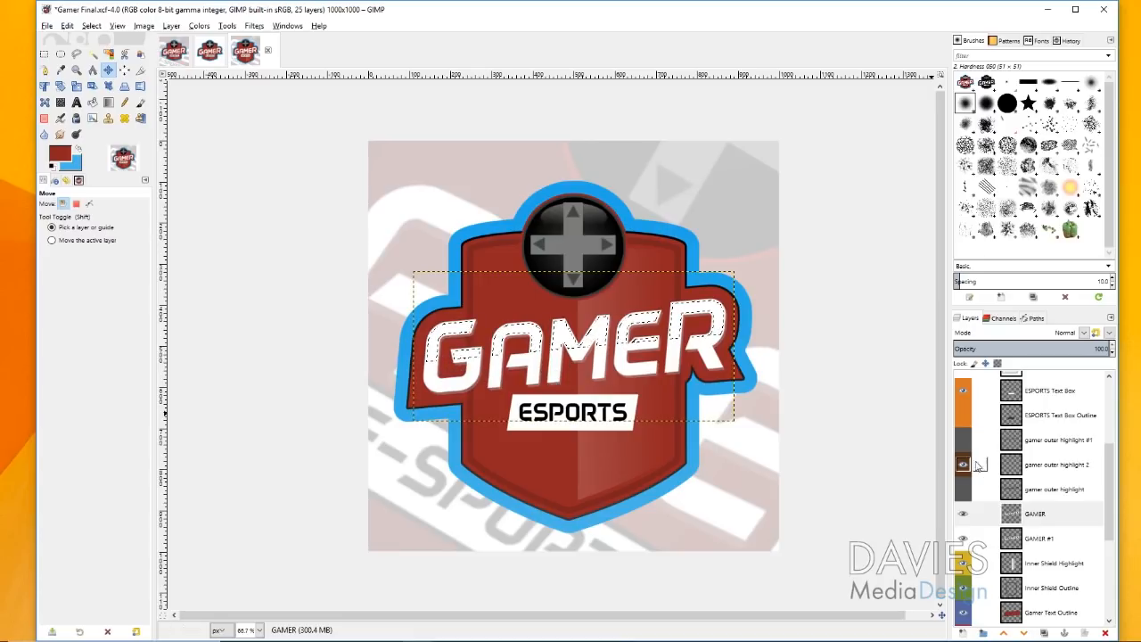
click(1008, 466)
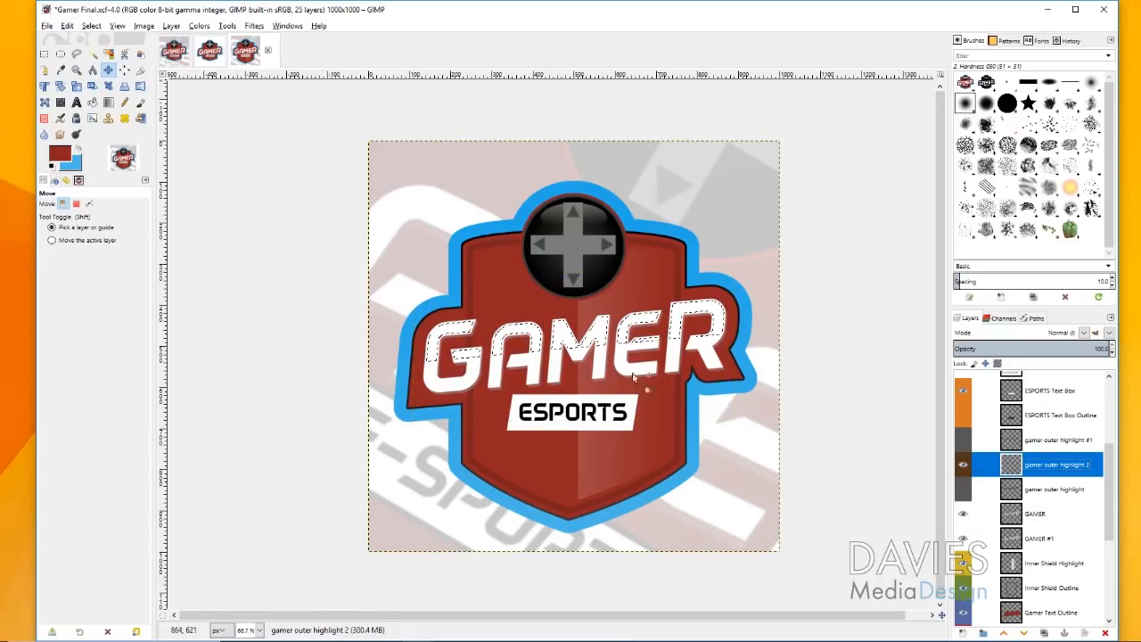
click(92, 101)
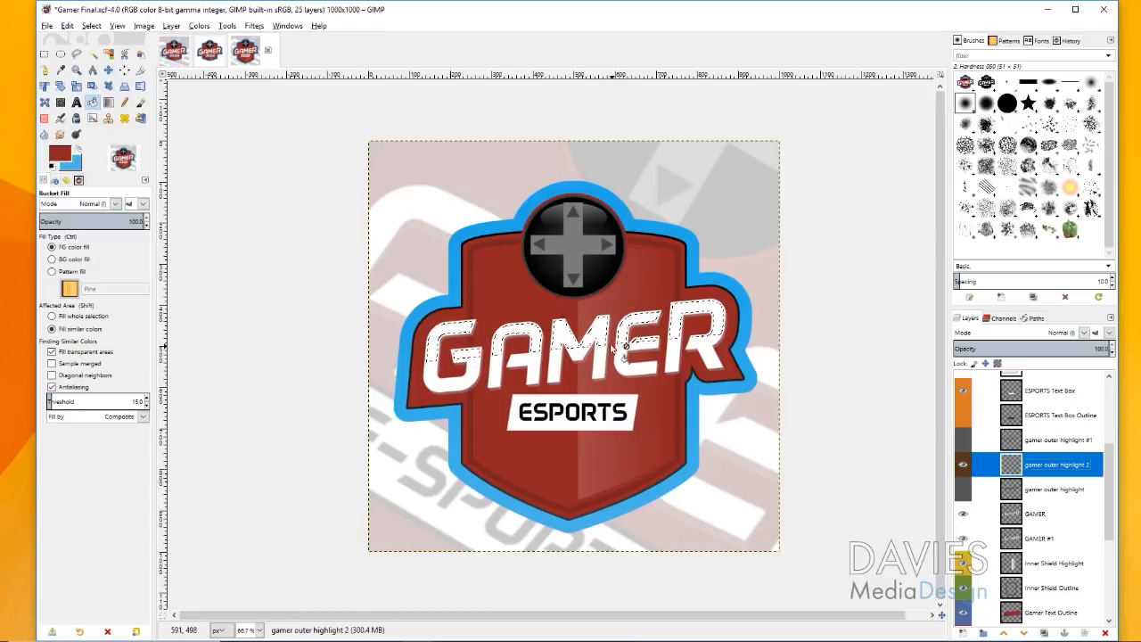
click(593, 329)
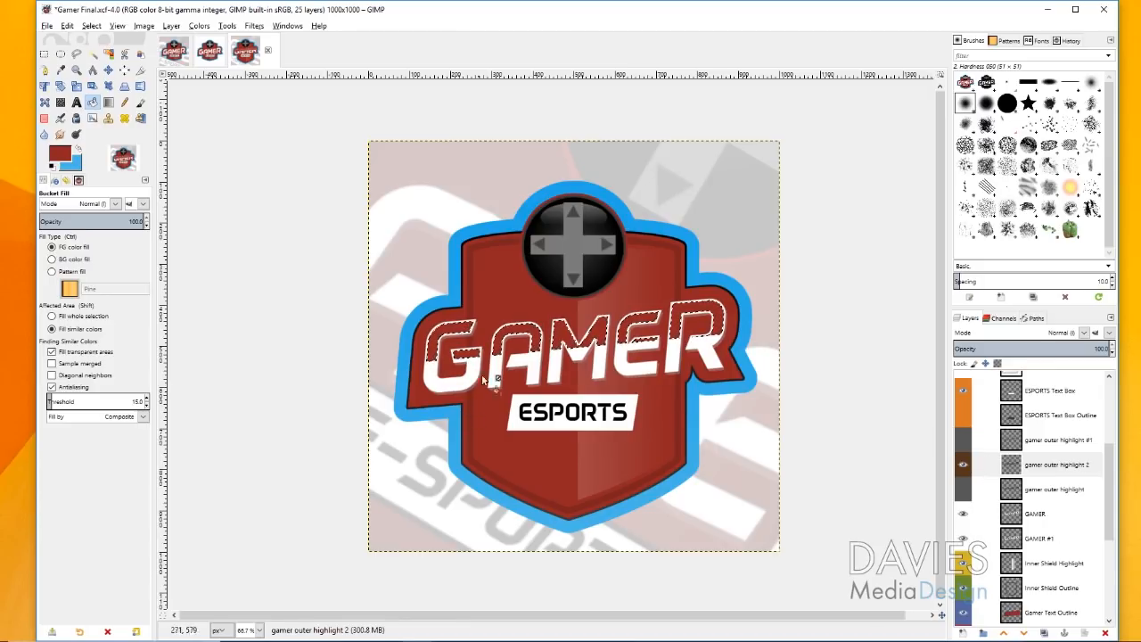
Deselect everything and lower the gamer outer highlight 2 layer's opacity.
click(92, 25)
mouse_move(117, 25)
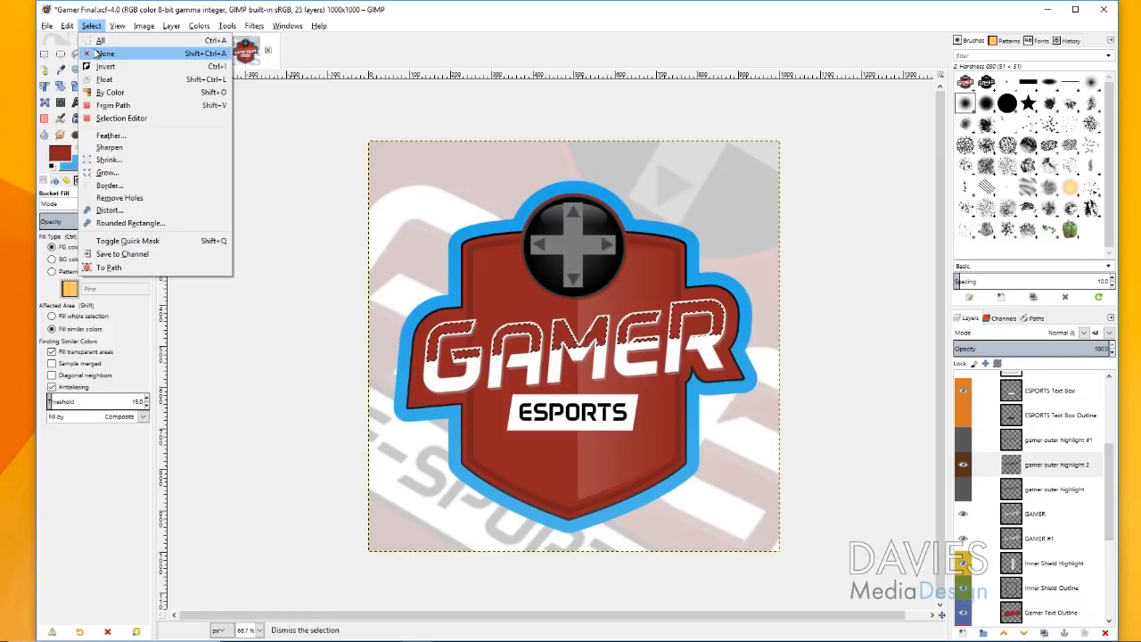
click(98, 53)
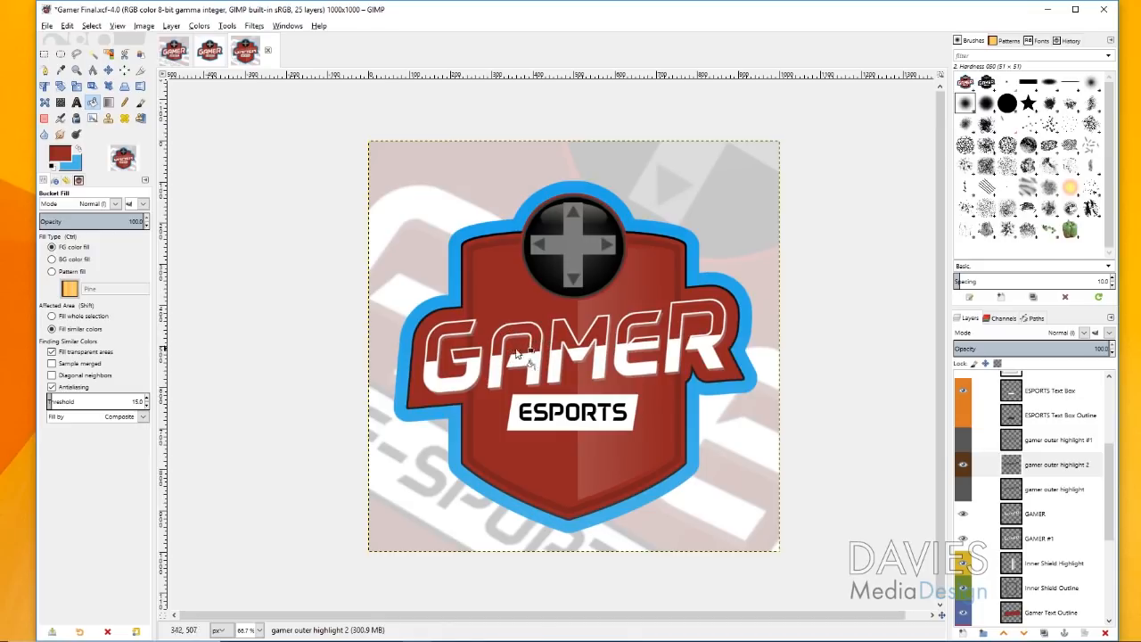
click(1011, 467)
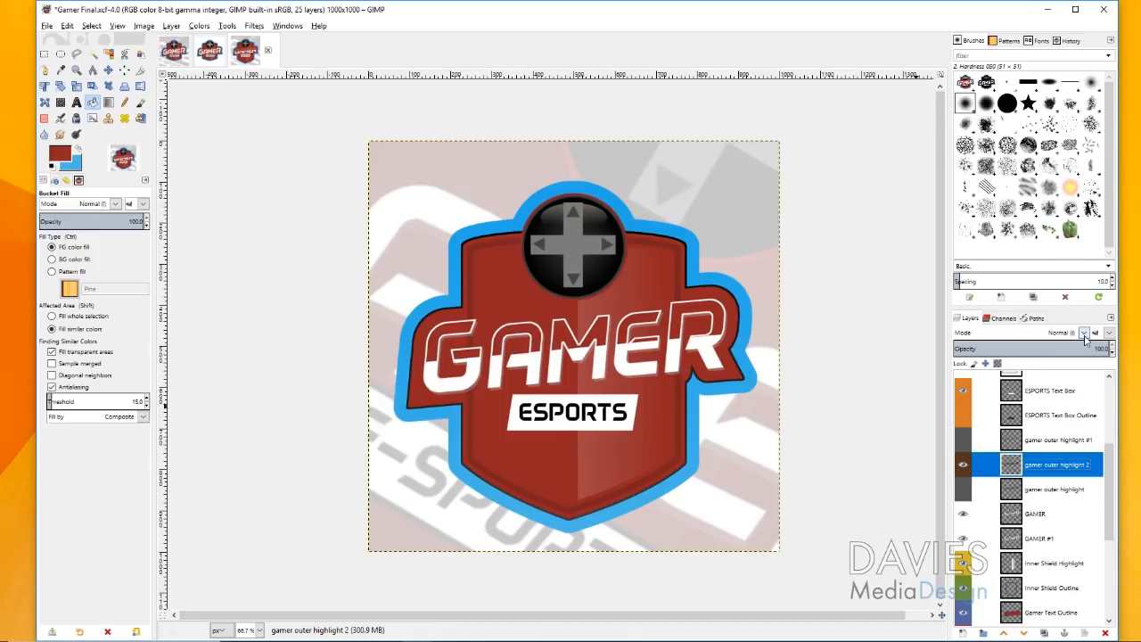
drag(1097, 349, 998, 349)
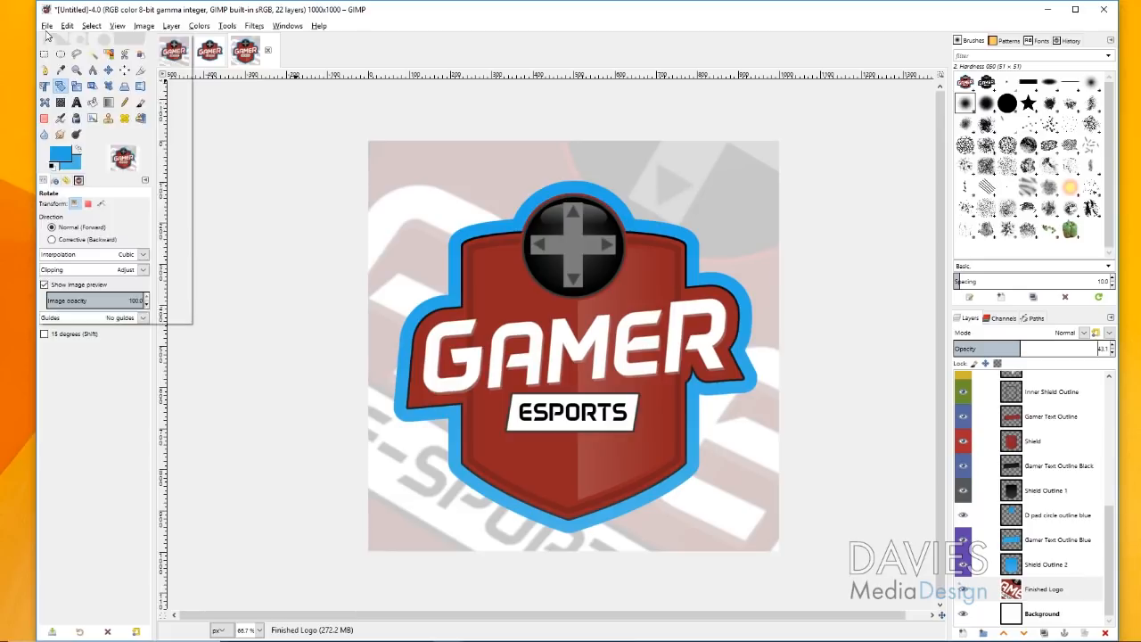
Save the image as Gamer Final.xcf in the Photos for GIMP Course folder.
click(46, 25)
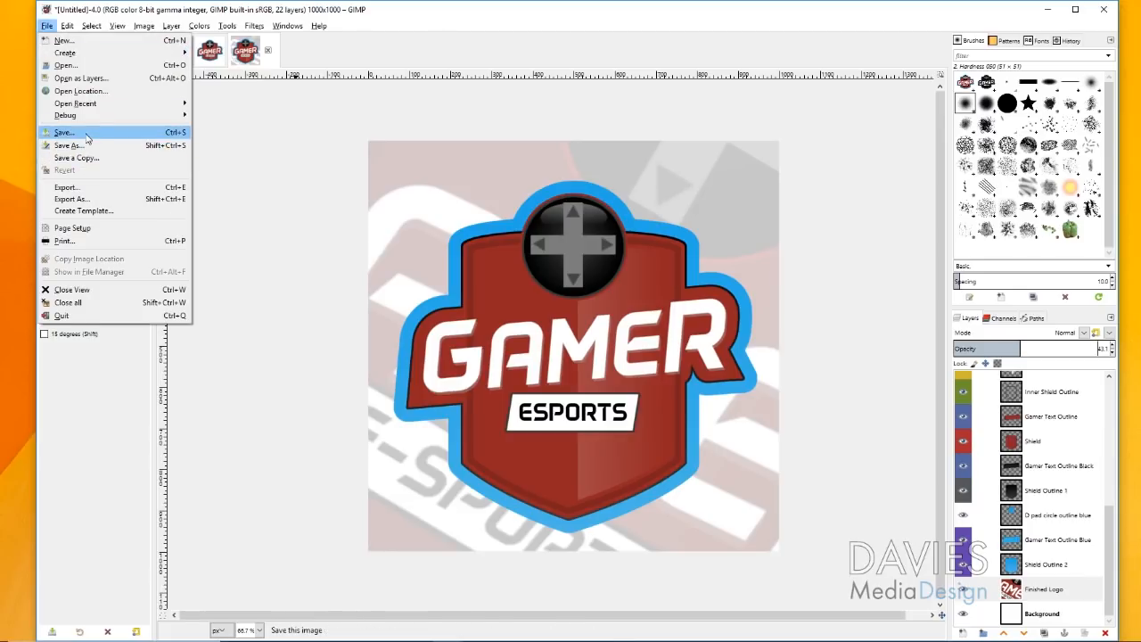
click(86, 145)
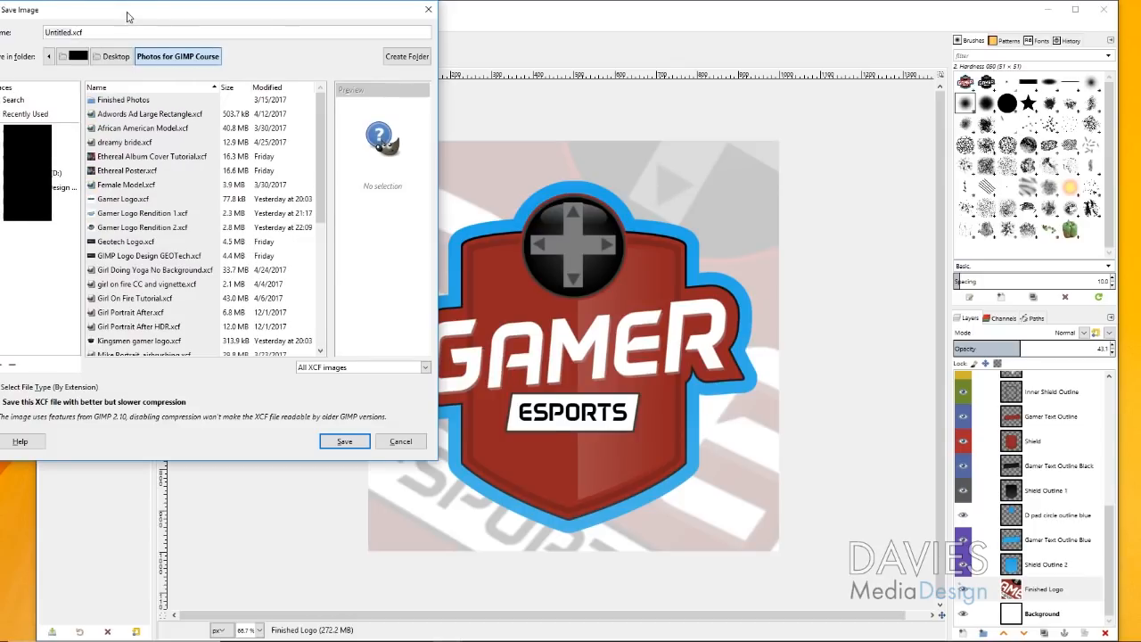
drag(126, 14, 249, 68)
double_click(183, 89)
text(Gamer Fina)
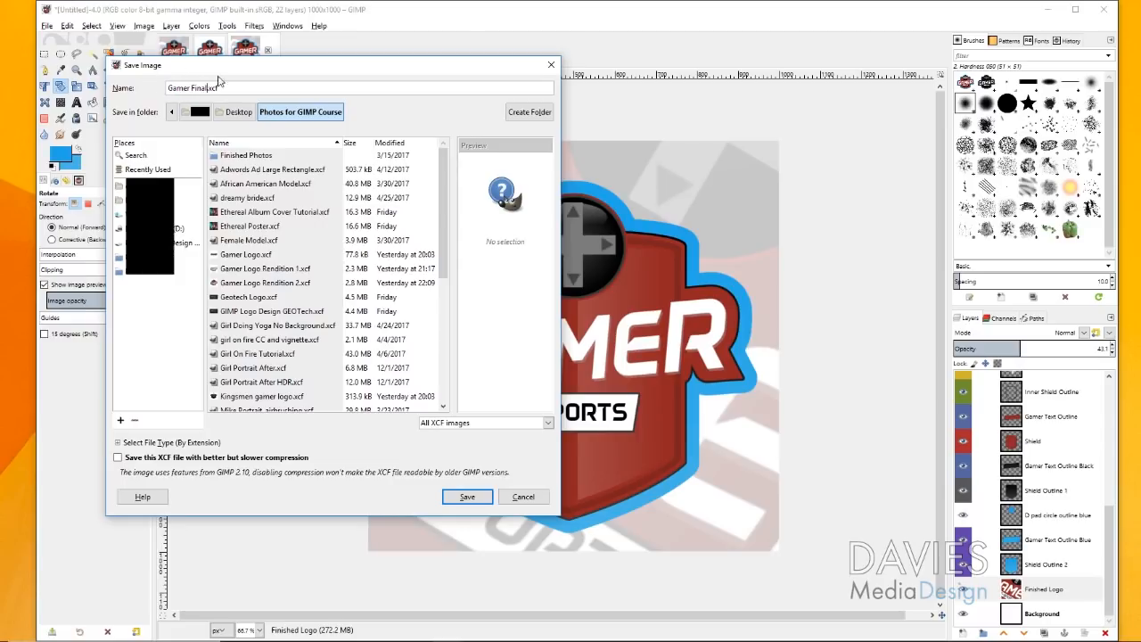
click(446, 496)
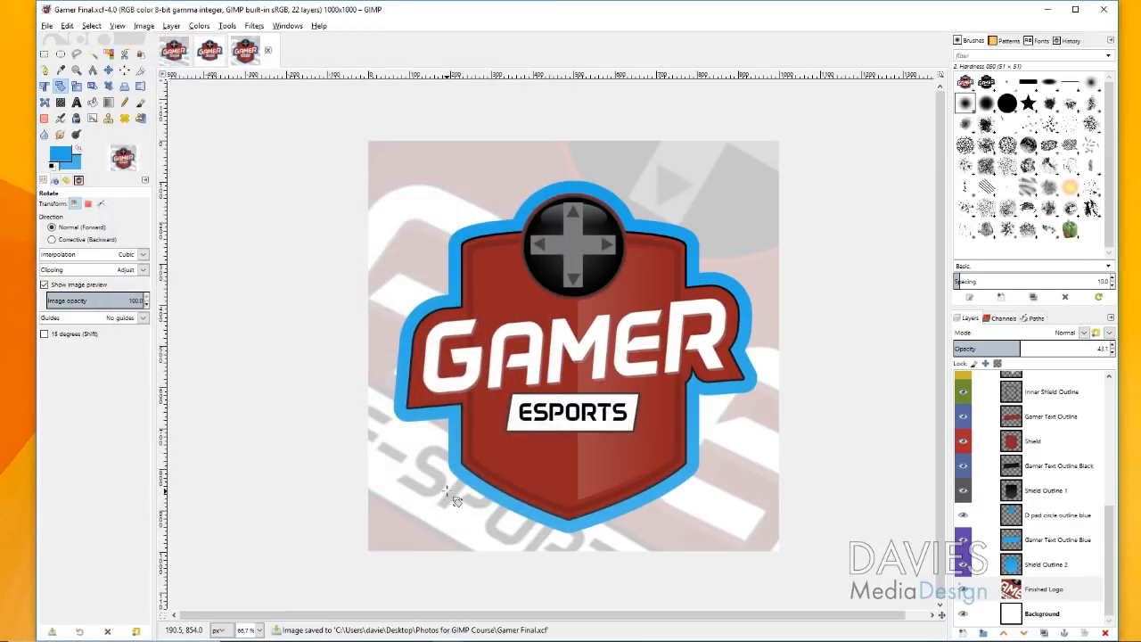